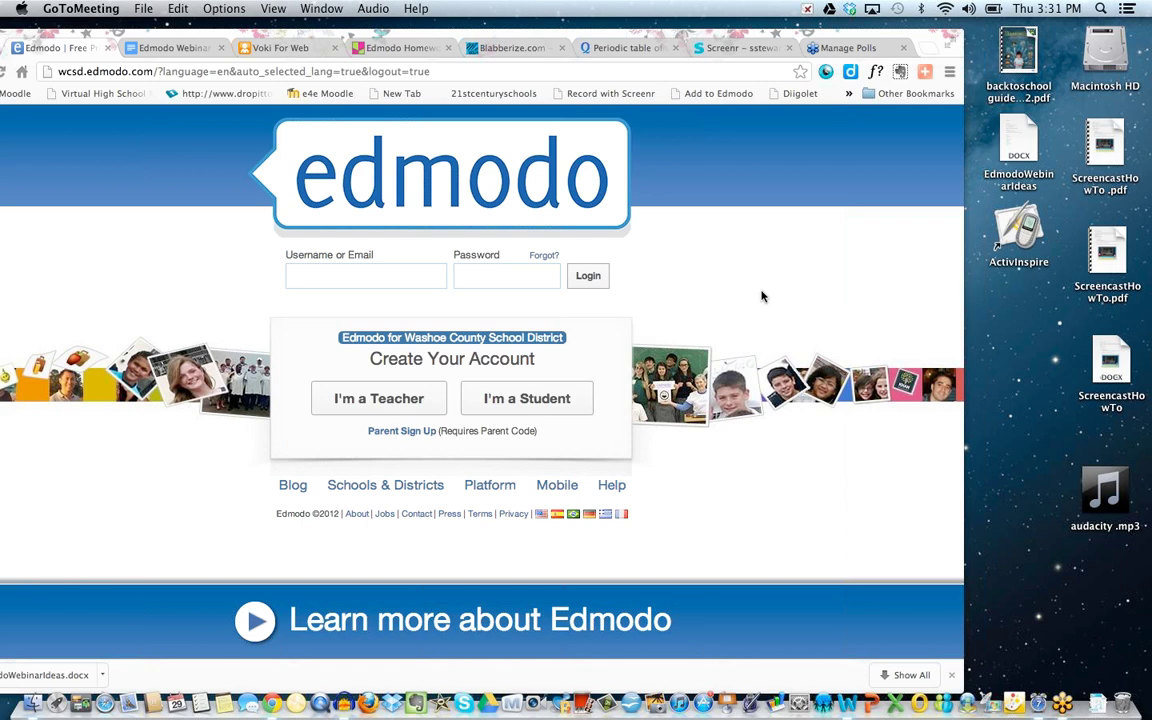
# Log in to the Washoe County Edmodo site with the teacher account's username and password.
pyautogui.click(320, 274)
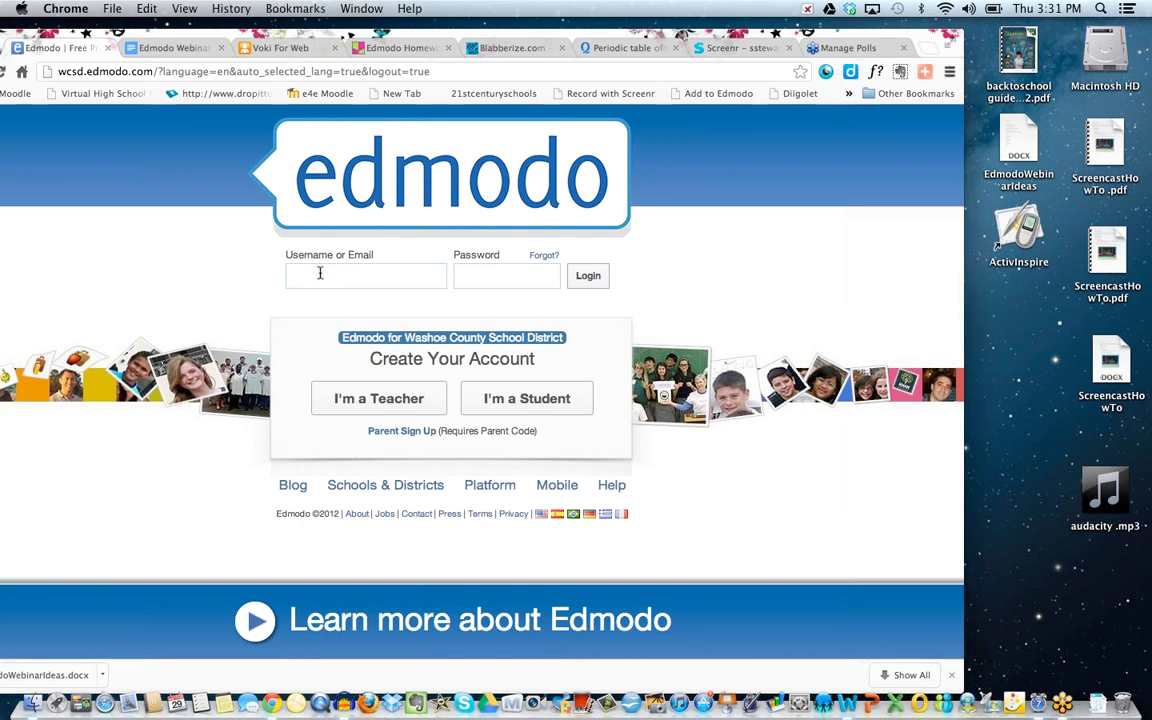
pyautogui.write('*******')
pyautogui.press('Return')
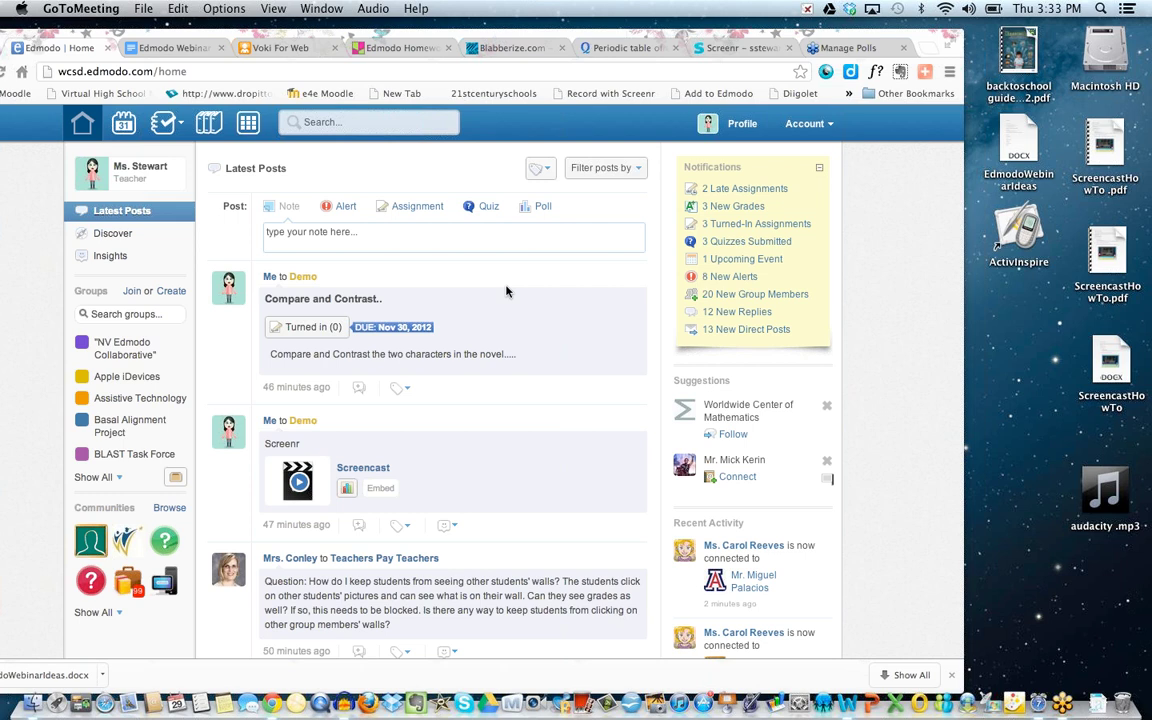
# Search the groups for 'demo', open the Demo group page, then switch to the Voki site.
pyautogui.click(110, 314)
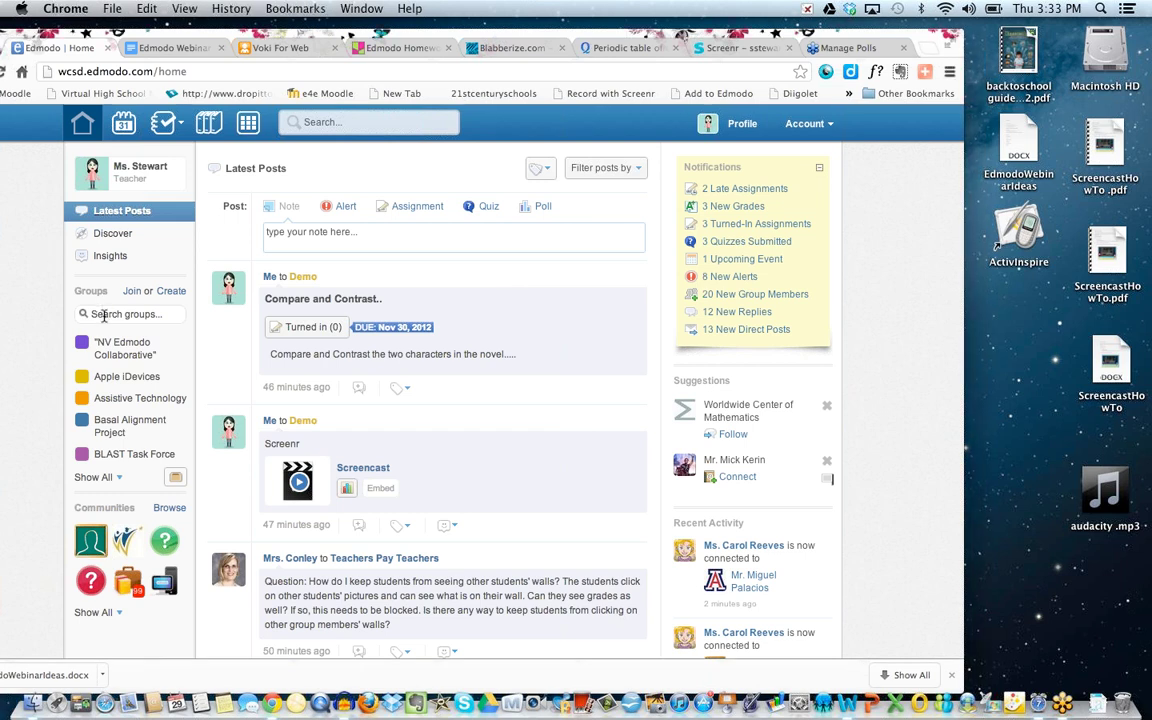
pyautogui.write('dem')
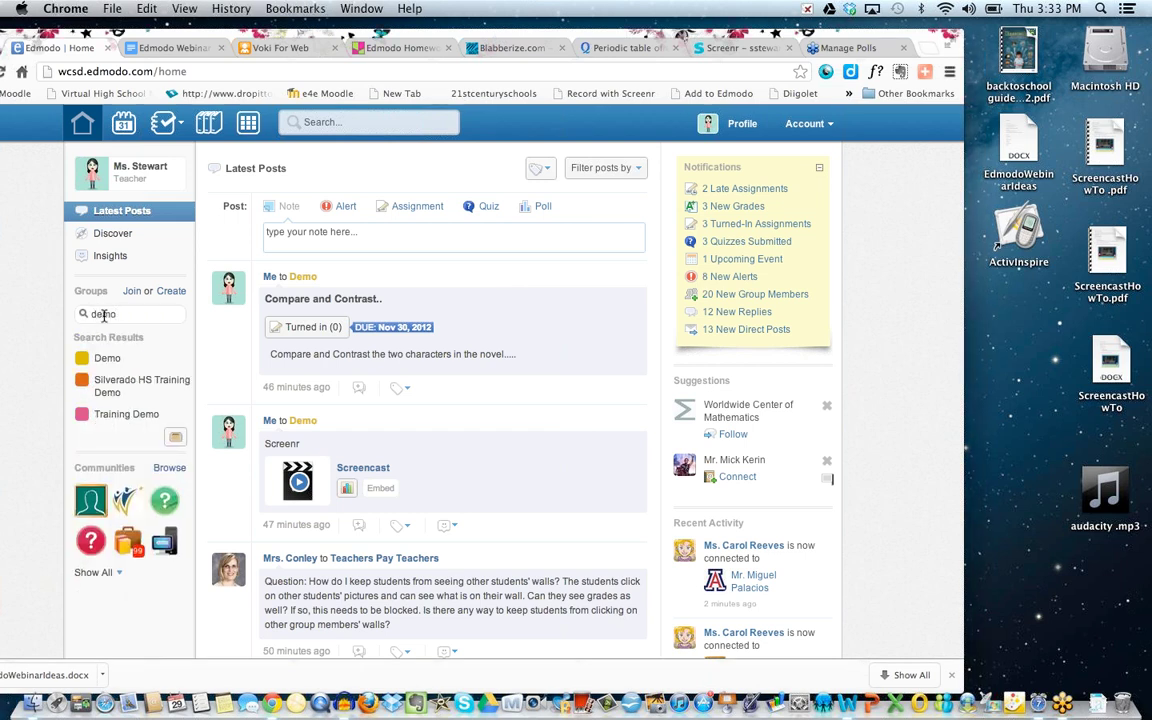
pyautogui.write('o')
pyautogui.click(108, 359)
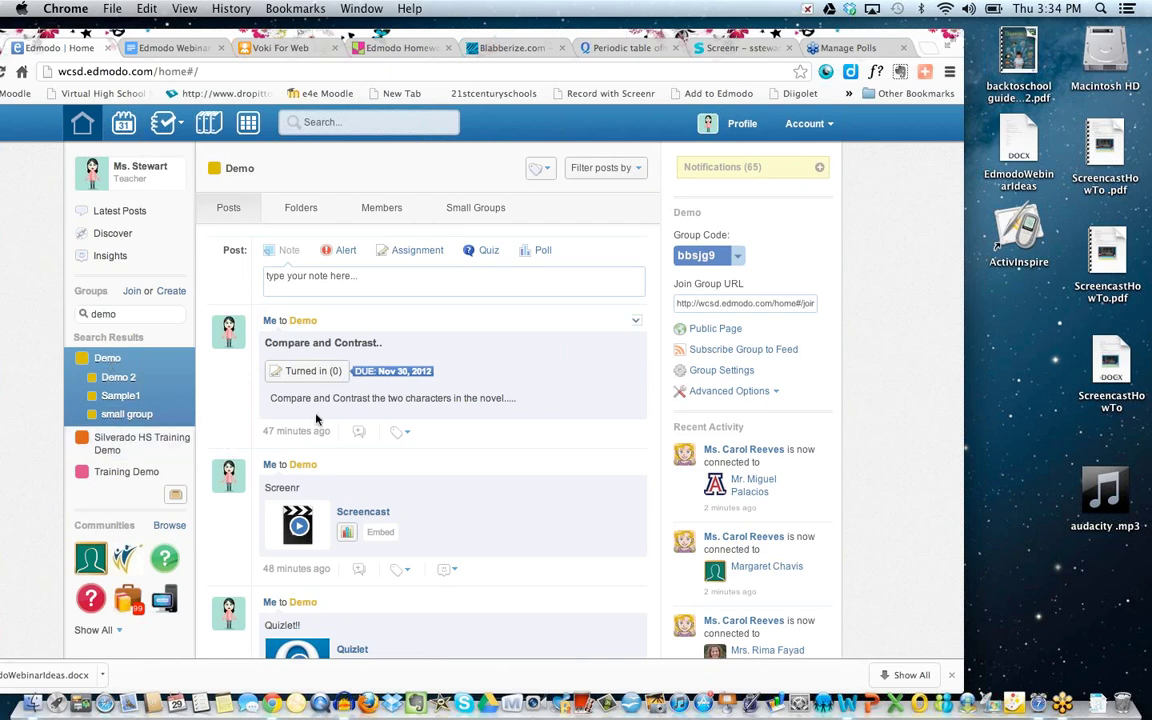
pyautogui.click(272, 48)
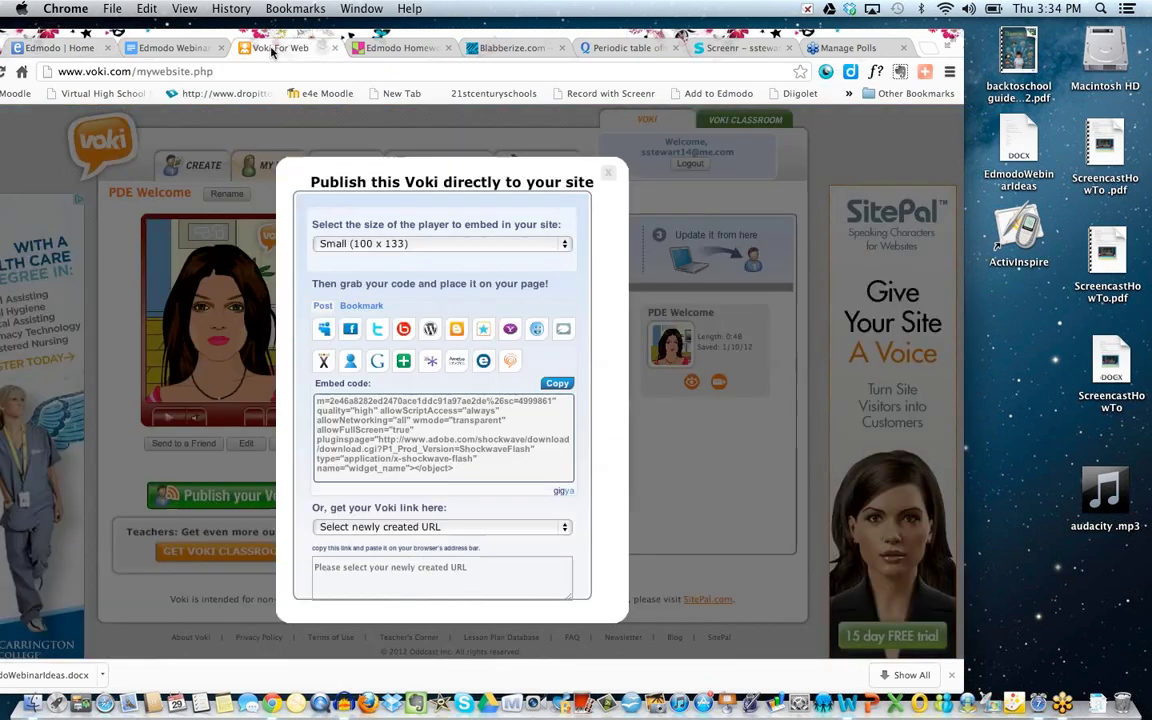
# Copy the PDE Welcome Voki's embed code at the Small (100 x 133) size, then return to Edmodo.
pyautogui.click(609, 174)
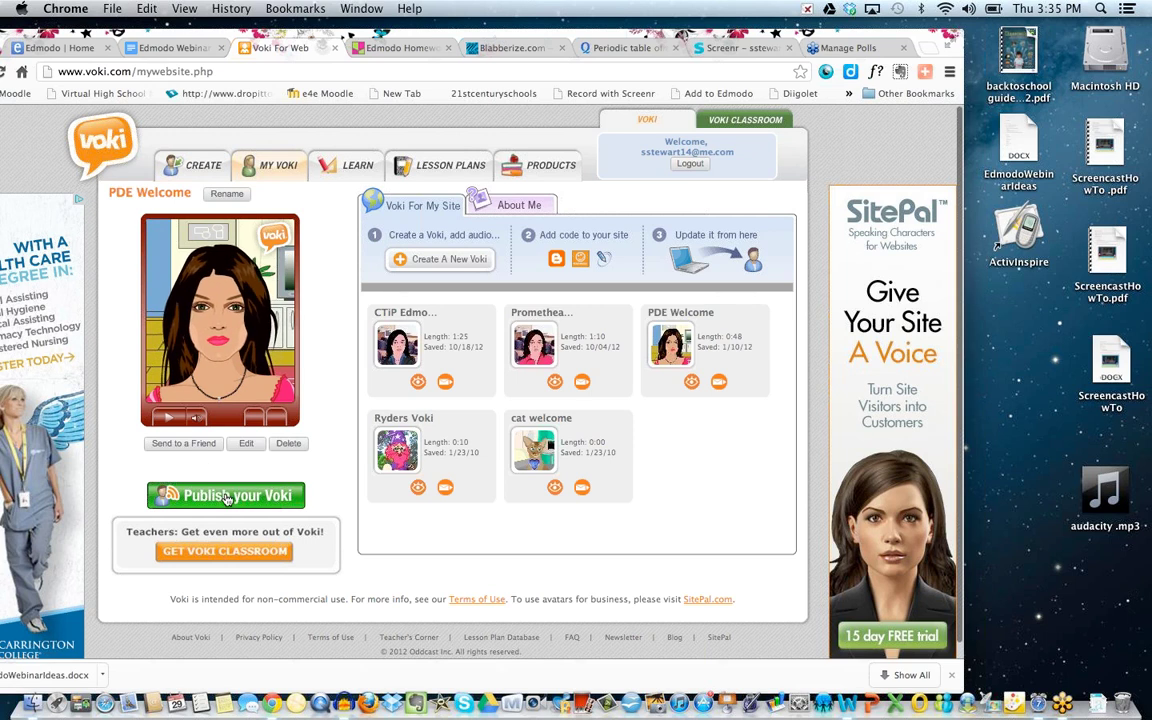
pyautogui.click(222, 498)
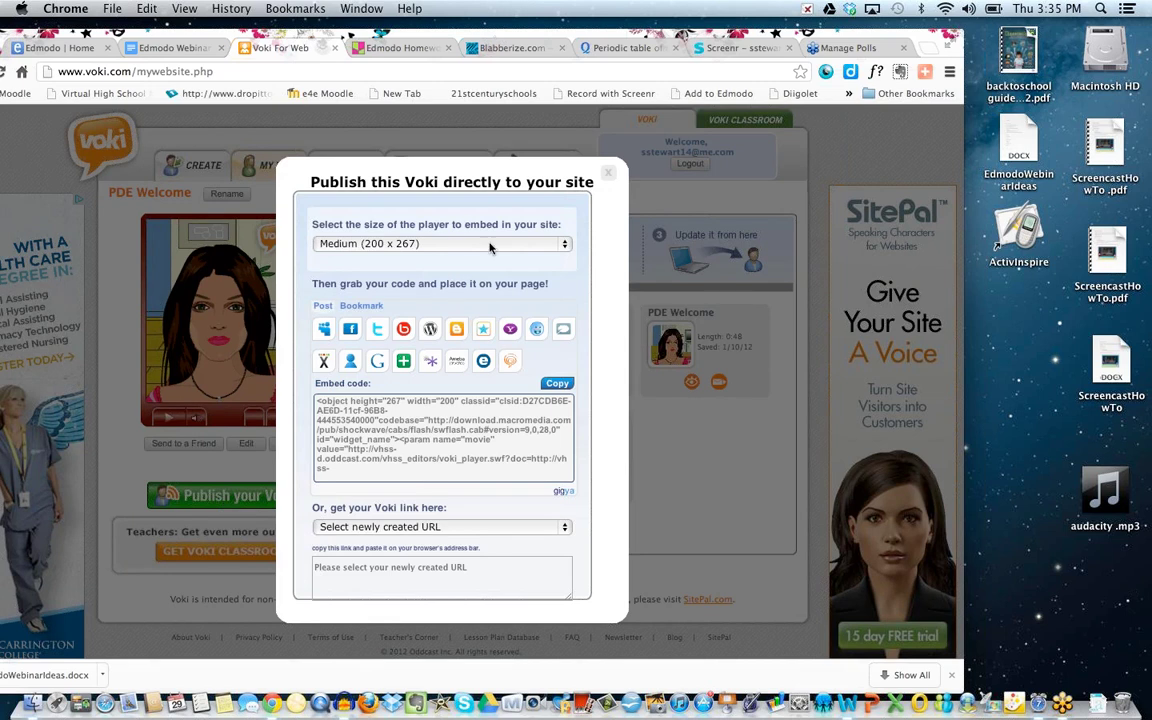
pyautogui.click(490, 245)
pyautogui.click(488, 257)
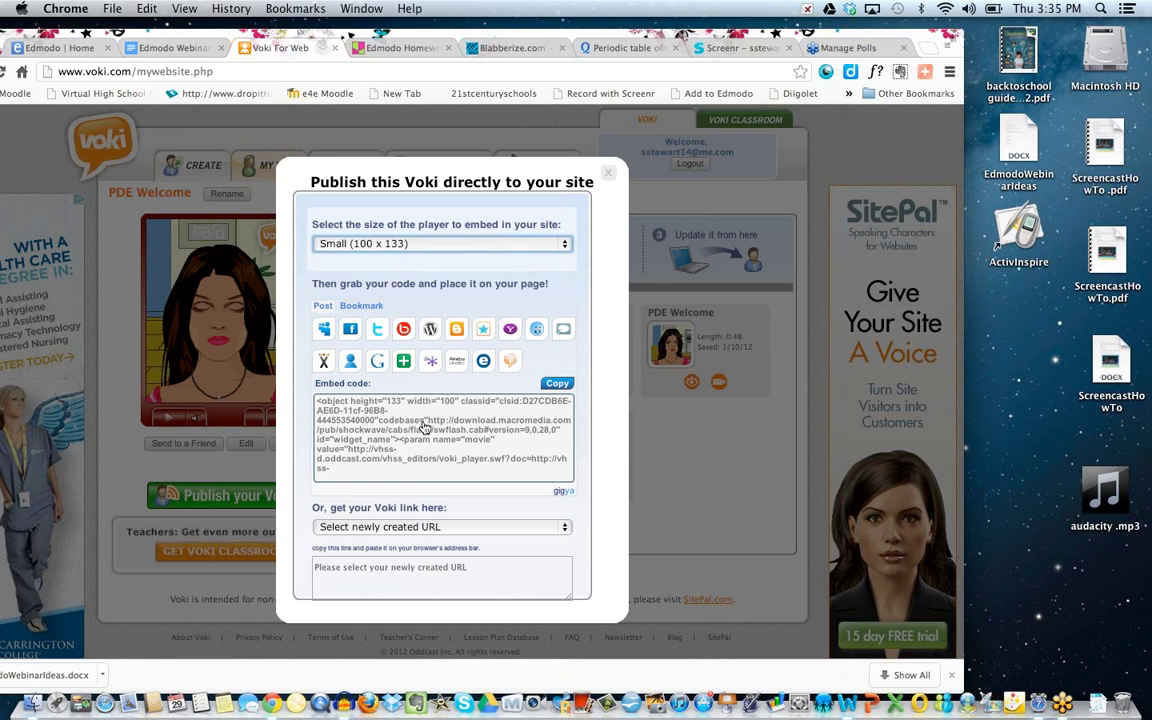
pyautogui.click(327, 410)
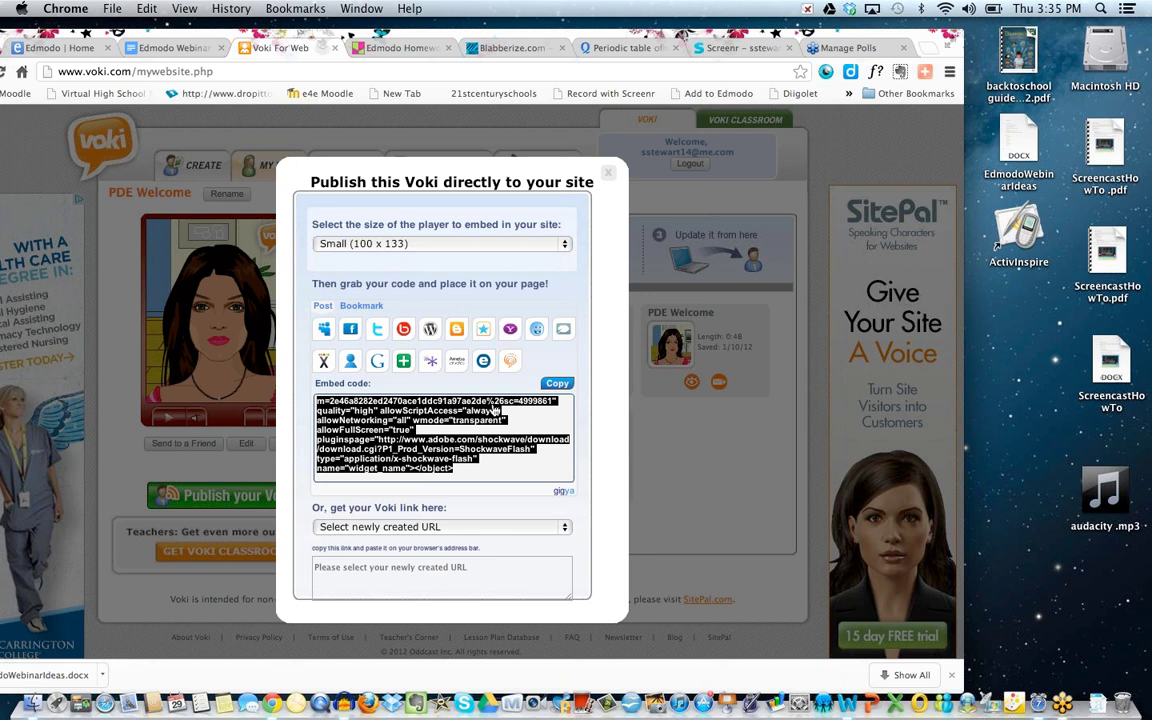
pyautogui.click(80, 48)
pyautogui.click(305, 274)
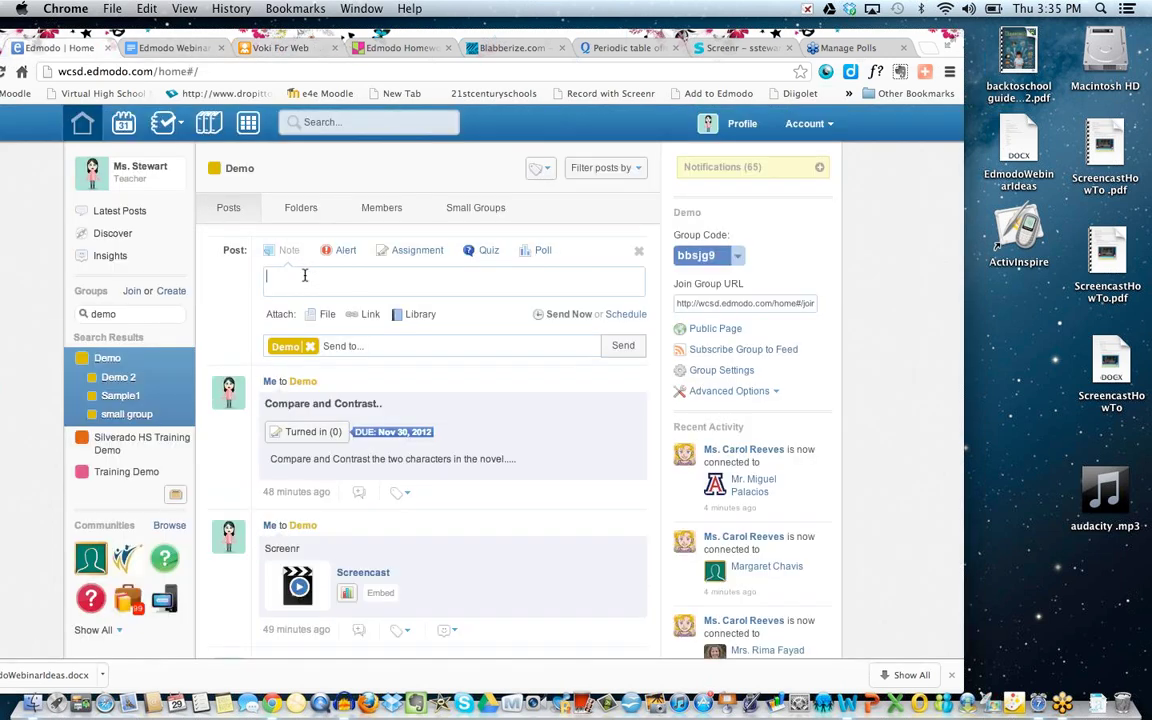
# Write the note 'Embed Voki into Edmodo' and attach the Voki embed code as link 'Introduction'.
pyautogui.write('Embed Voki into Edmodo')
pyautogui.click(363, 317)
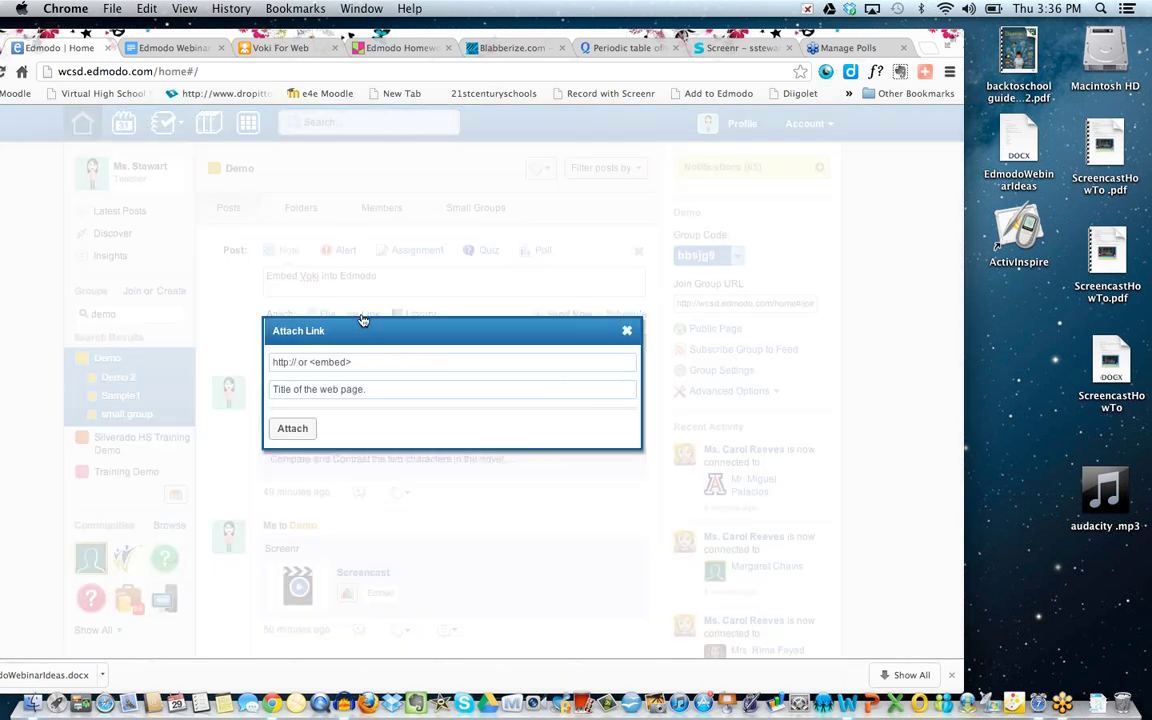
pyautogui.click(320, 362)
pyautogui.press('super+v')
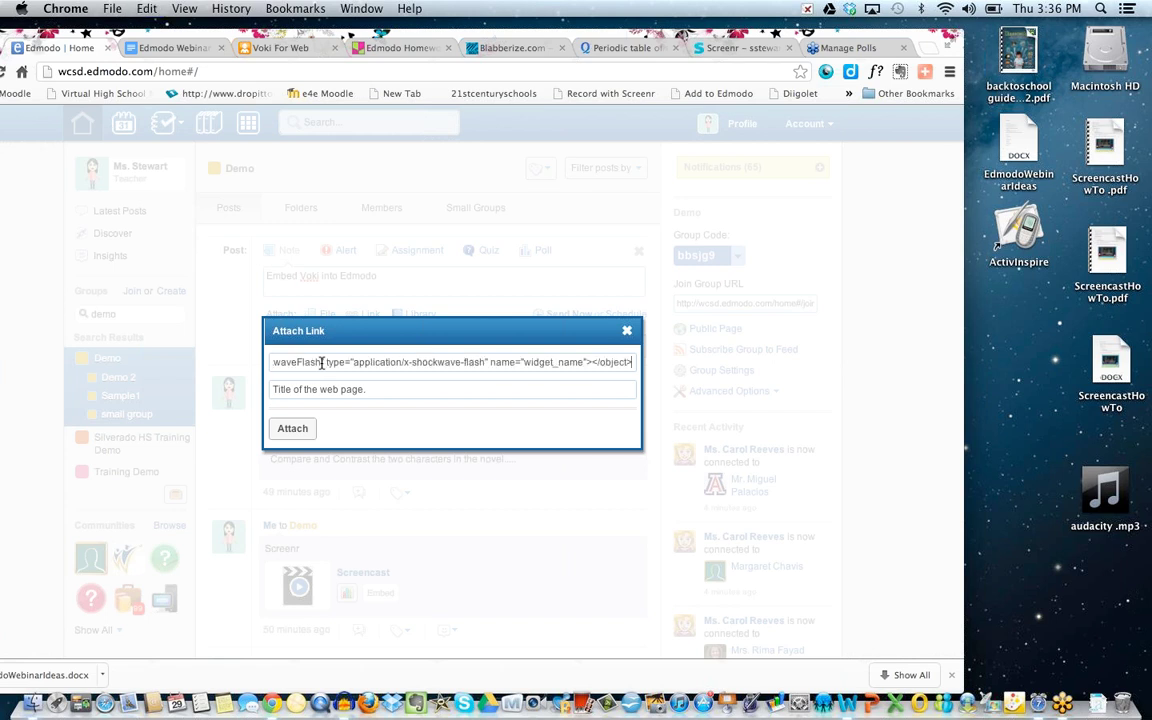
pyautogui.click(370, 391)
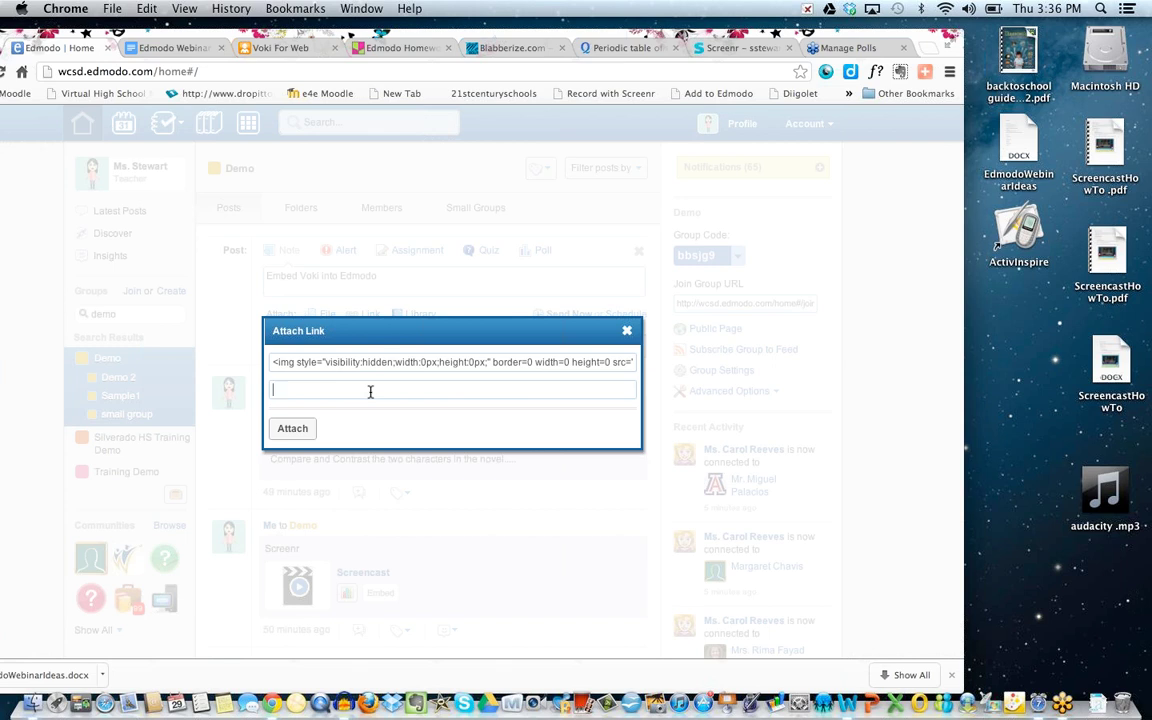
pyautogui.write('V')
pyautogui.press('BackSpace')
pyautogui.write('Introduction')
pyautogui.click(292, 428)
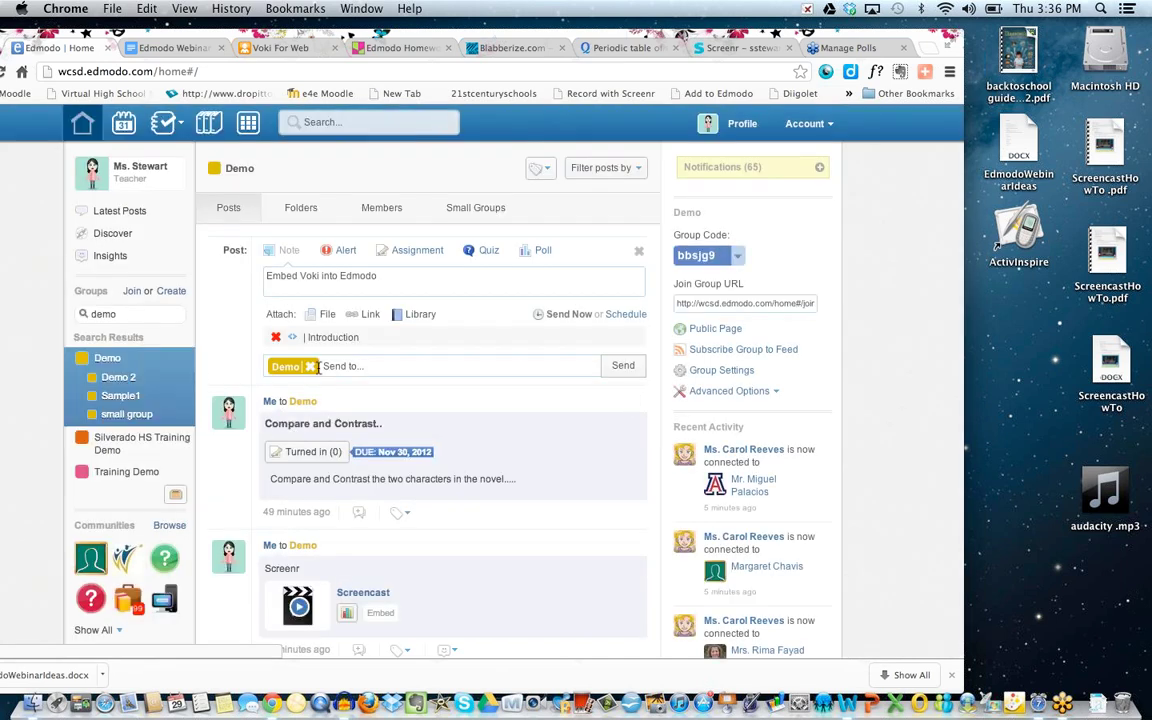
# Send the Voki note to Demo and play the embedded Introduction Voki in the post.
pyautogui.click(623, 366)
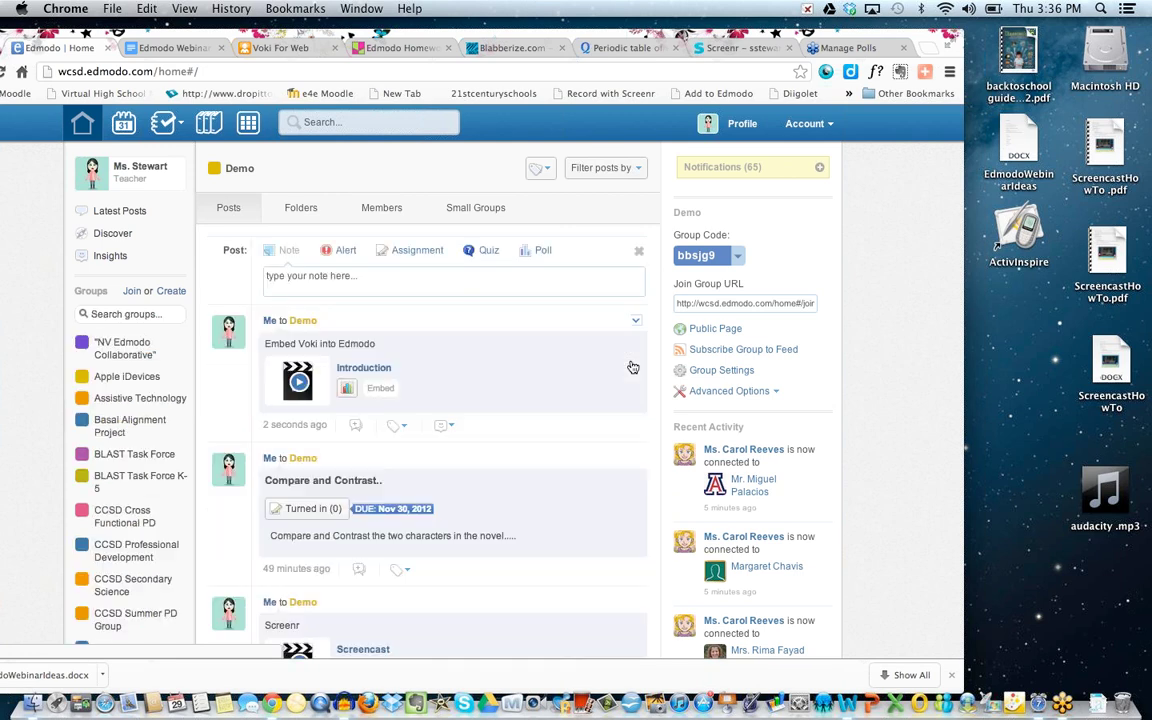
pyautogui.click(297, 381)
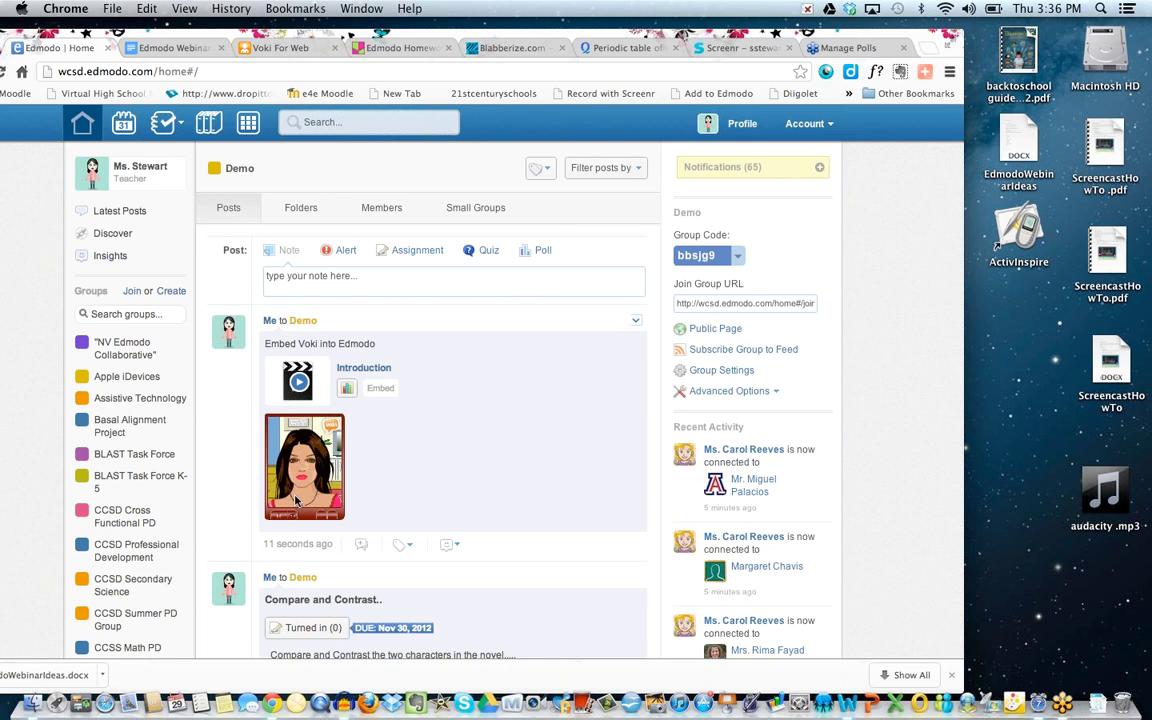
pyautogui.scroll(-3, 360, 501)
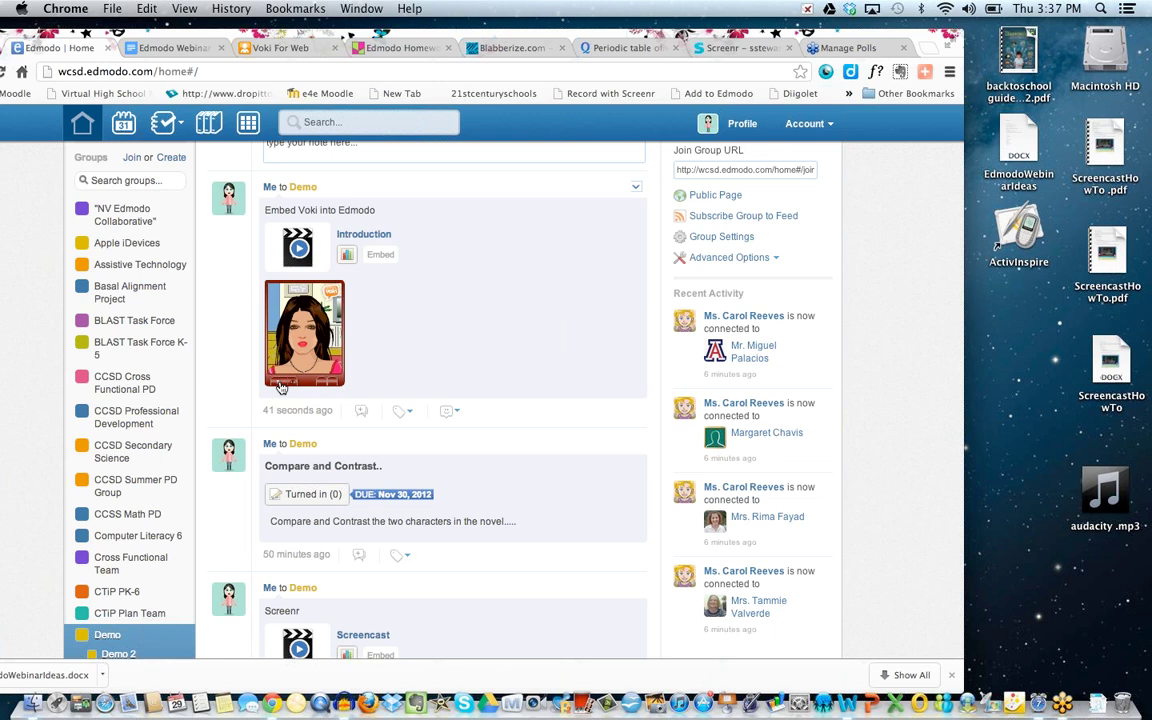
pyautogui.scroll(2, 430, 313)
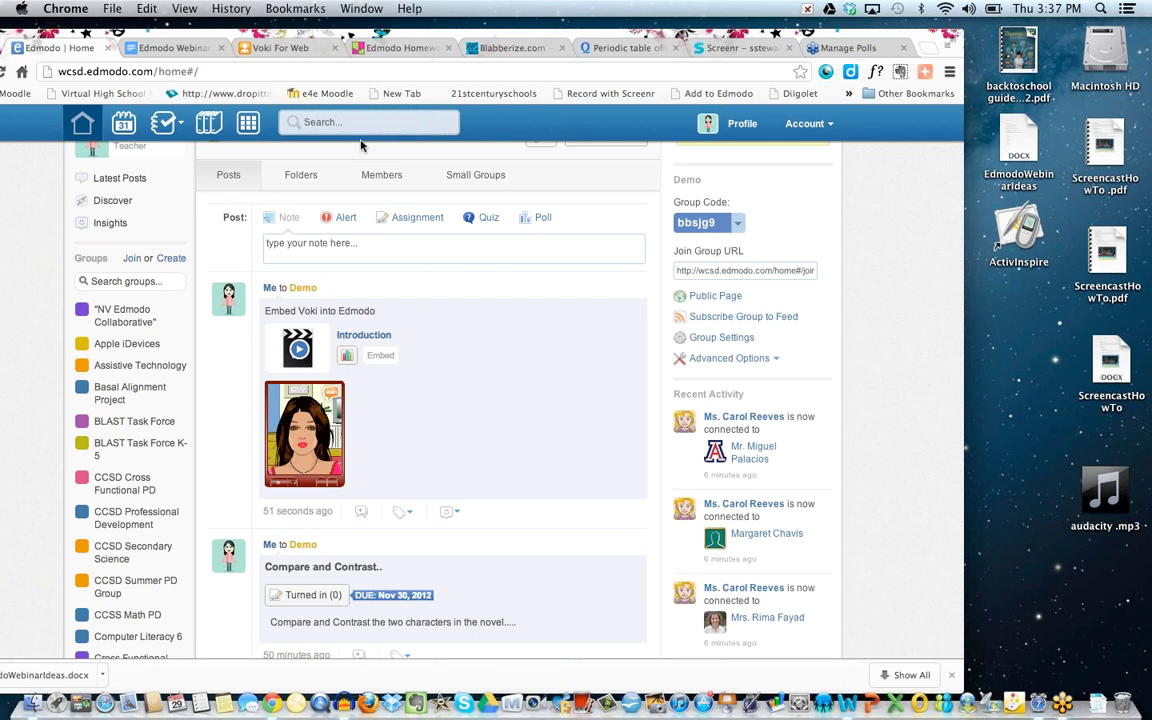
# Close the Voki publish dialog and bring up the Edmodo Homework wall.
pyautogui.click(315, 55)
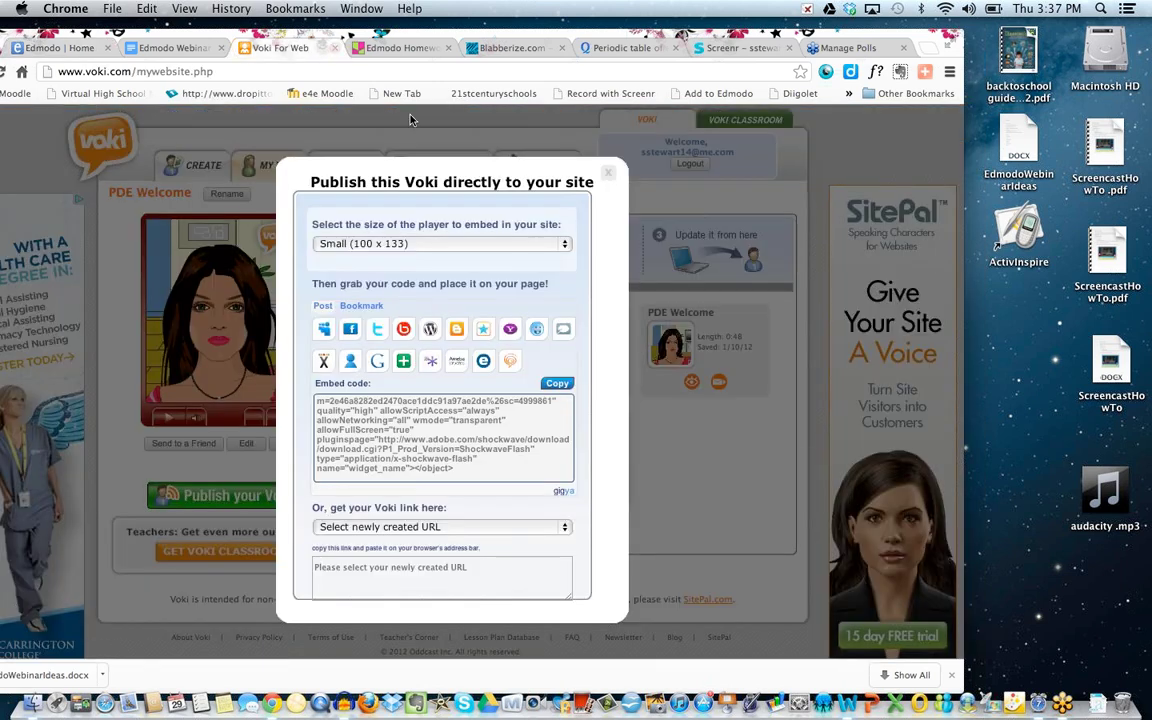
pyautogui.click(606, 172)
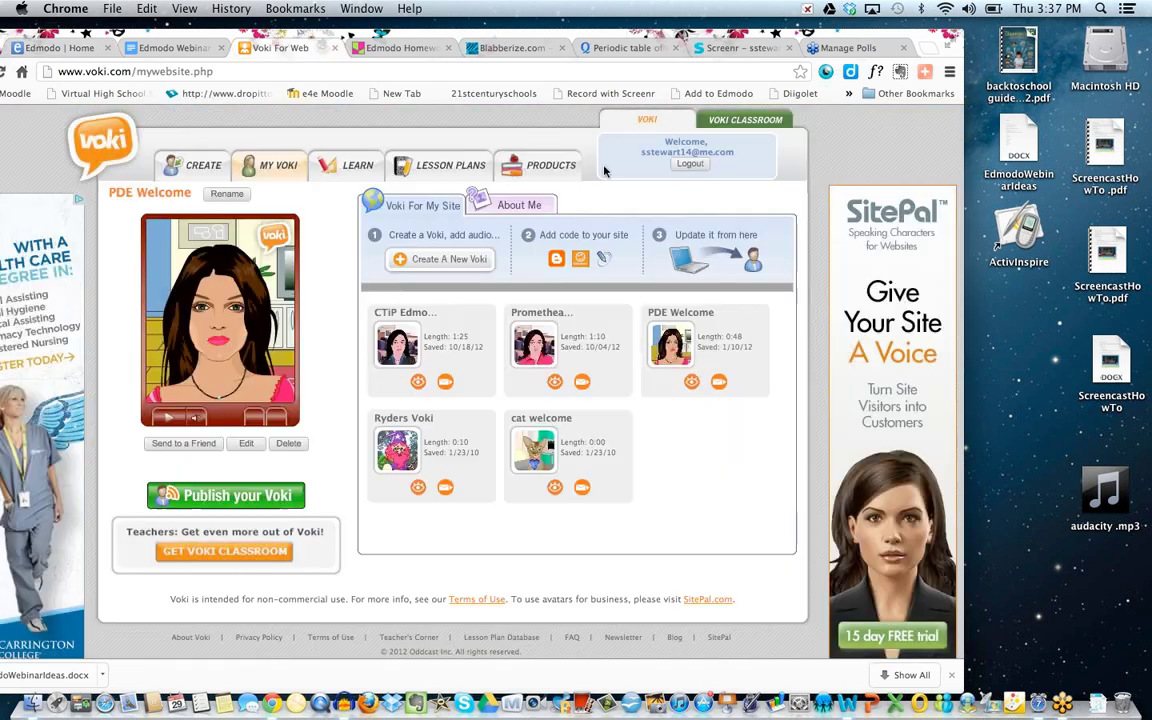
pyautogui.click(426, 52)
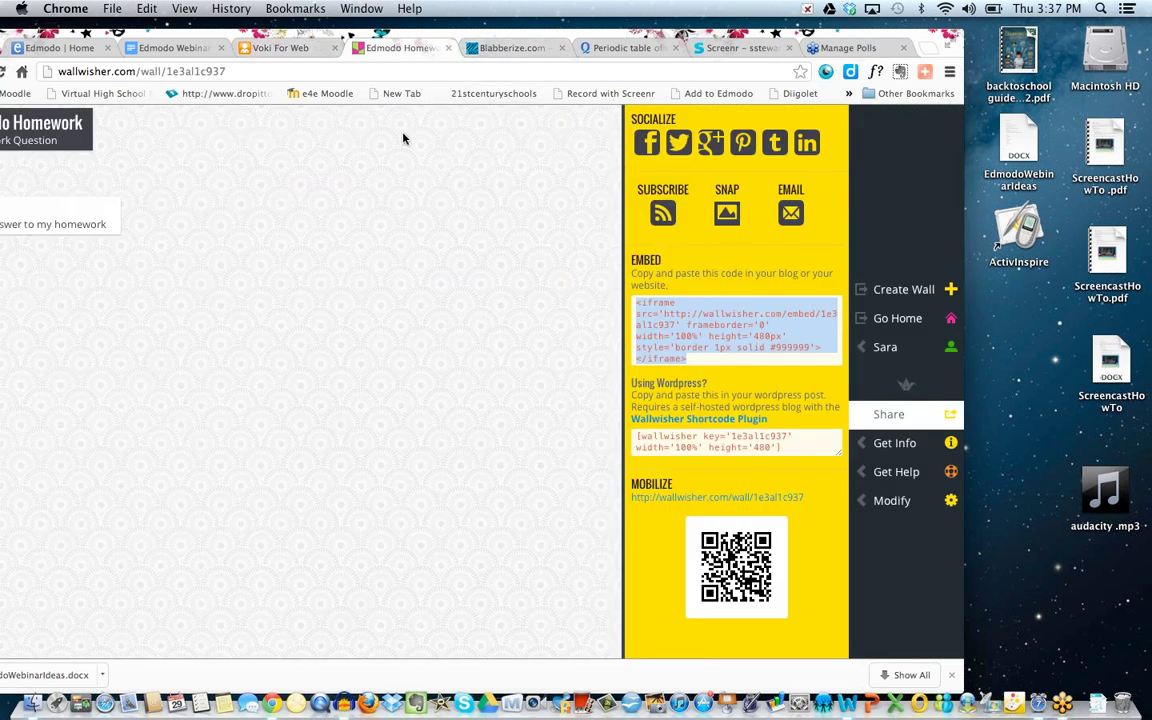
# Select the Edmodo Homework wall's full iframe embed code and return to the Edmodo feed.
pyautogui.moveTo(335, 37); pyautogui.dragTo(367, 37)
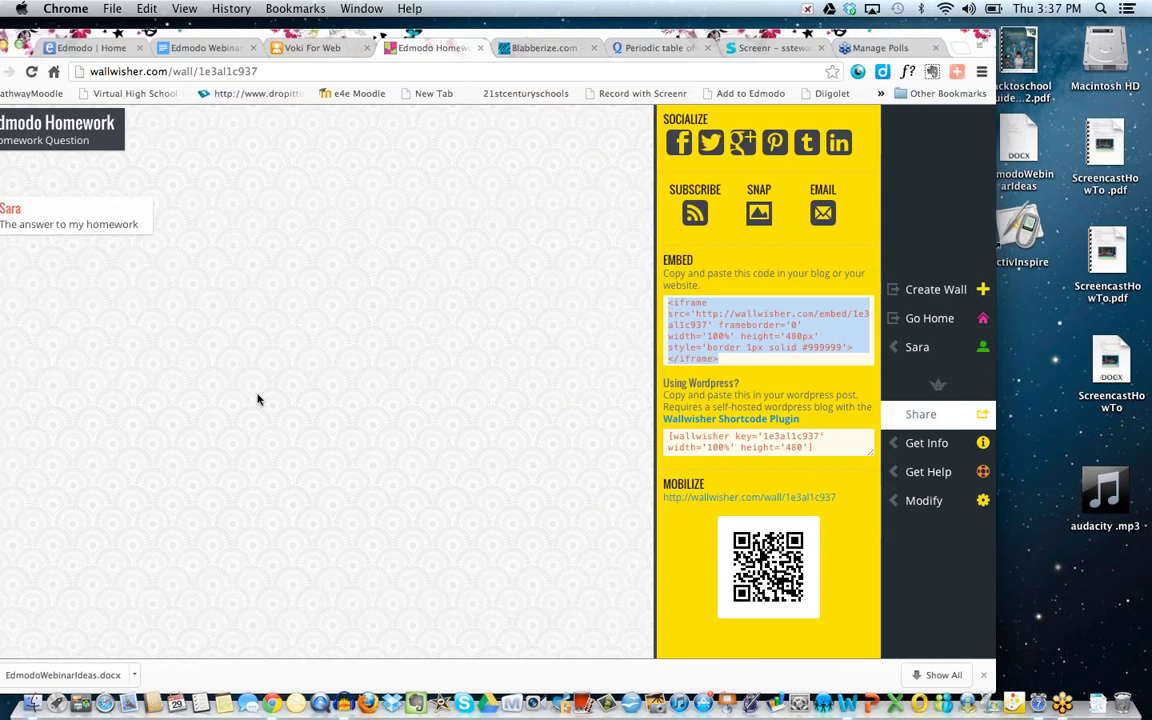
pyautogui.scroll(2, 257, 399)
pyautogui.moveTo(237, 36); pyautogui.dragTo(262, 33)
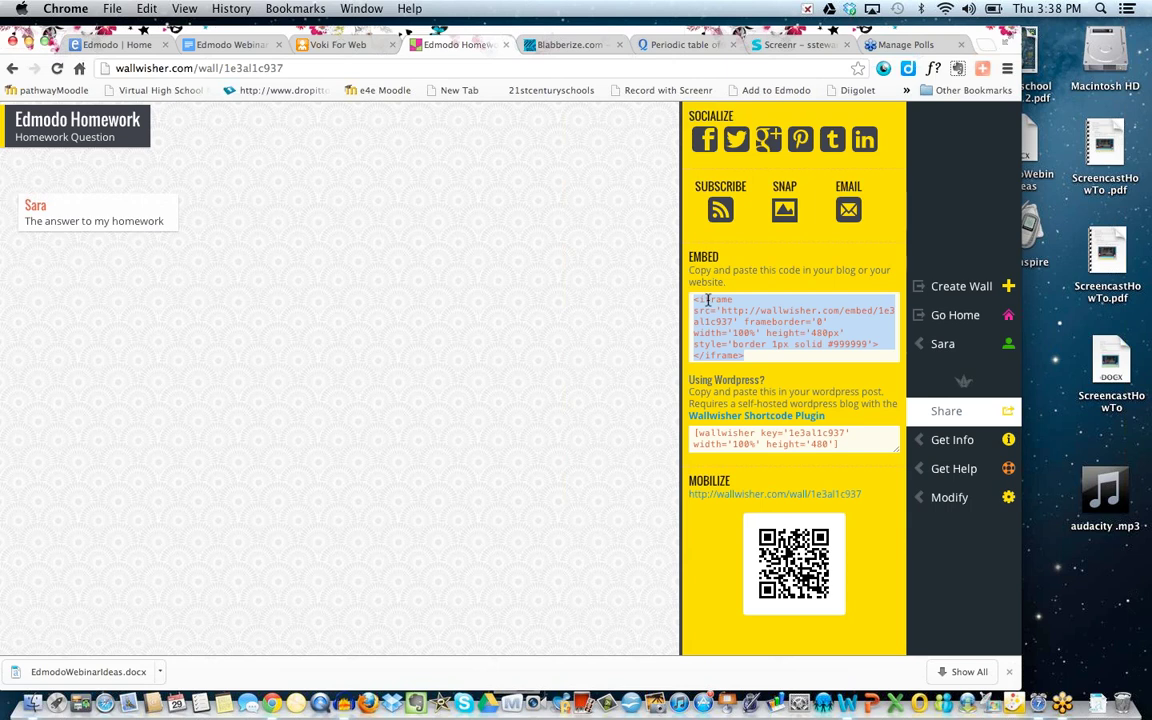
pyautogui.click(735, 322)
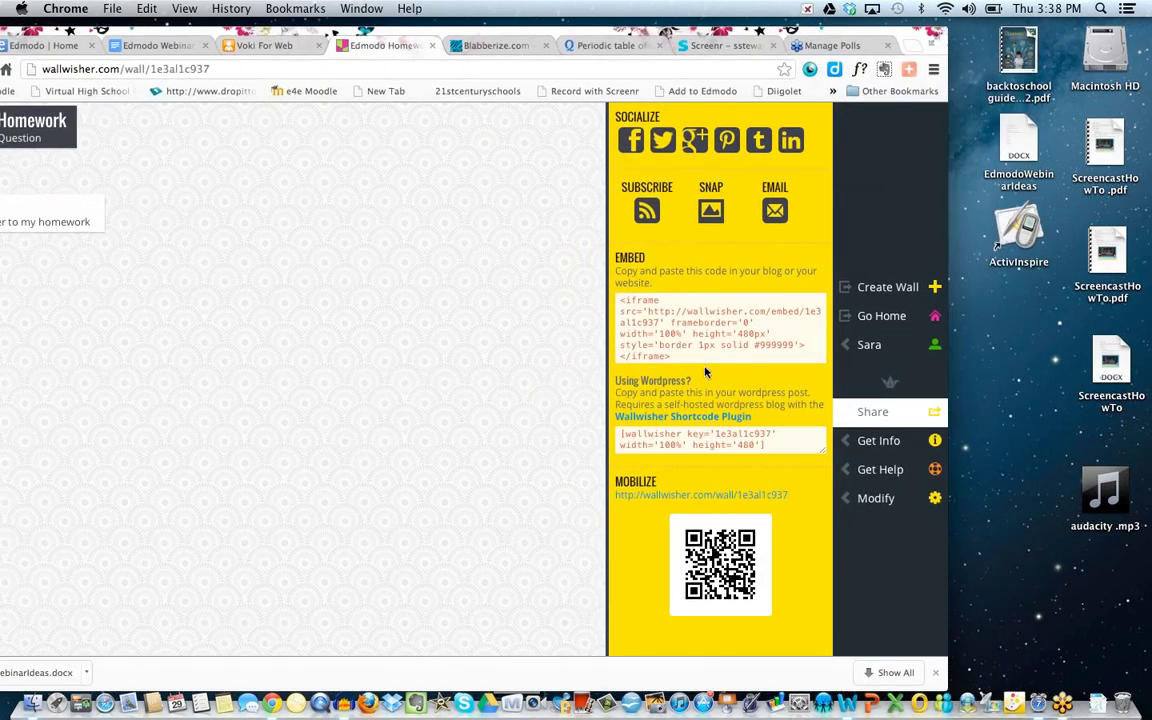
pyautogui.click(610, 296)
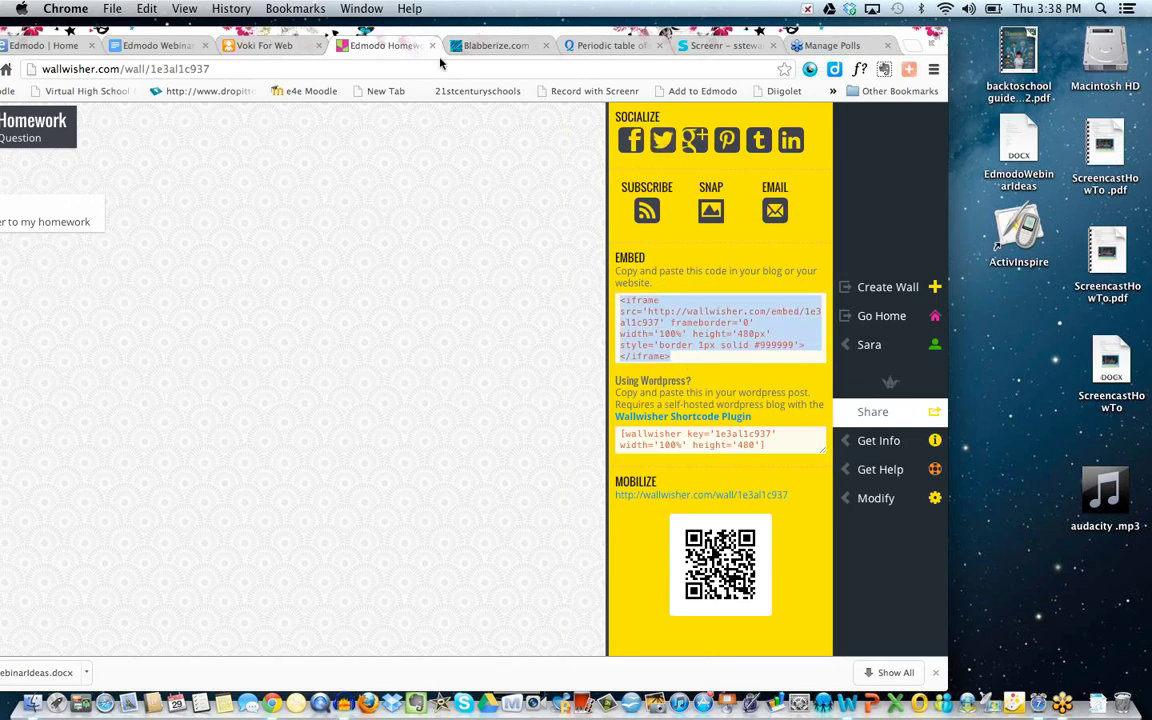
pyautogui.click(22, 46)
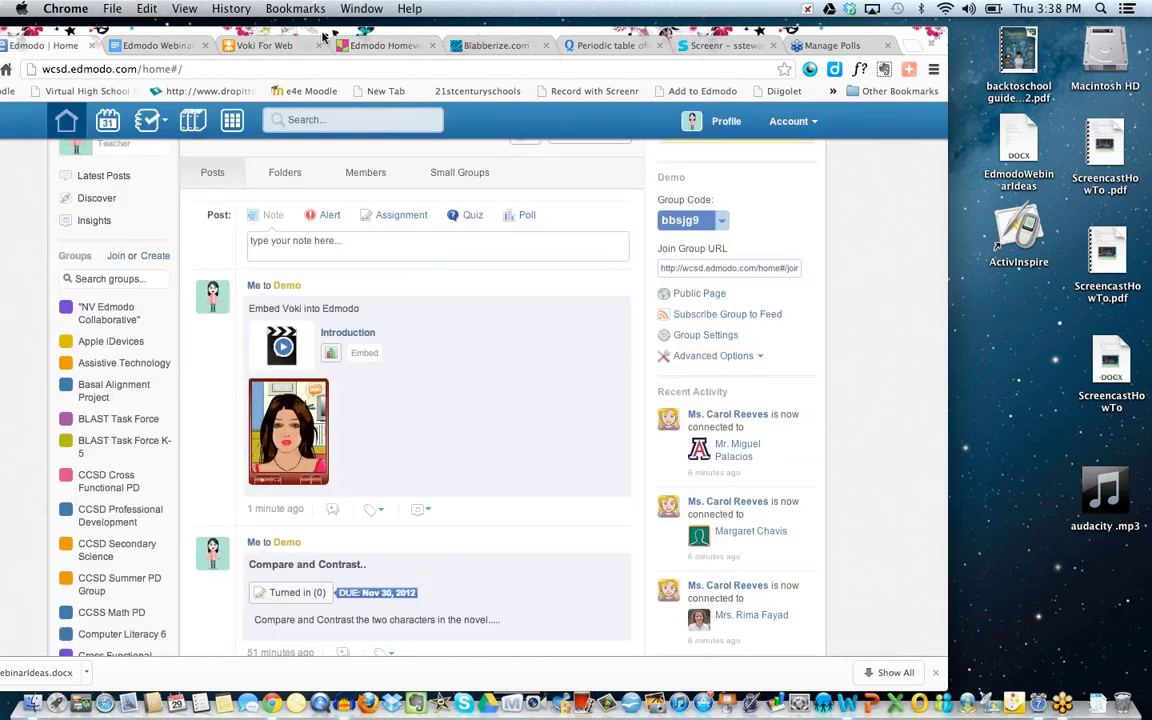
# Start a new Demo group note reading 'Embed your homework...'.
pyautogui.moveTo(291, 35); pyautogui.dragTo(321, 35)
pyautogui.click(308, 244)
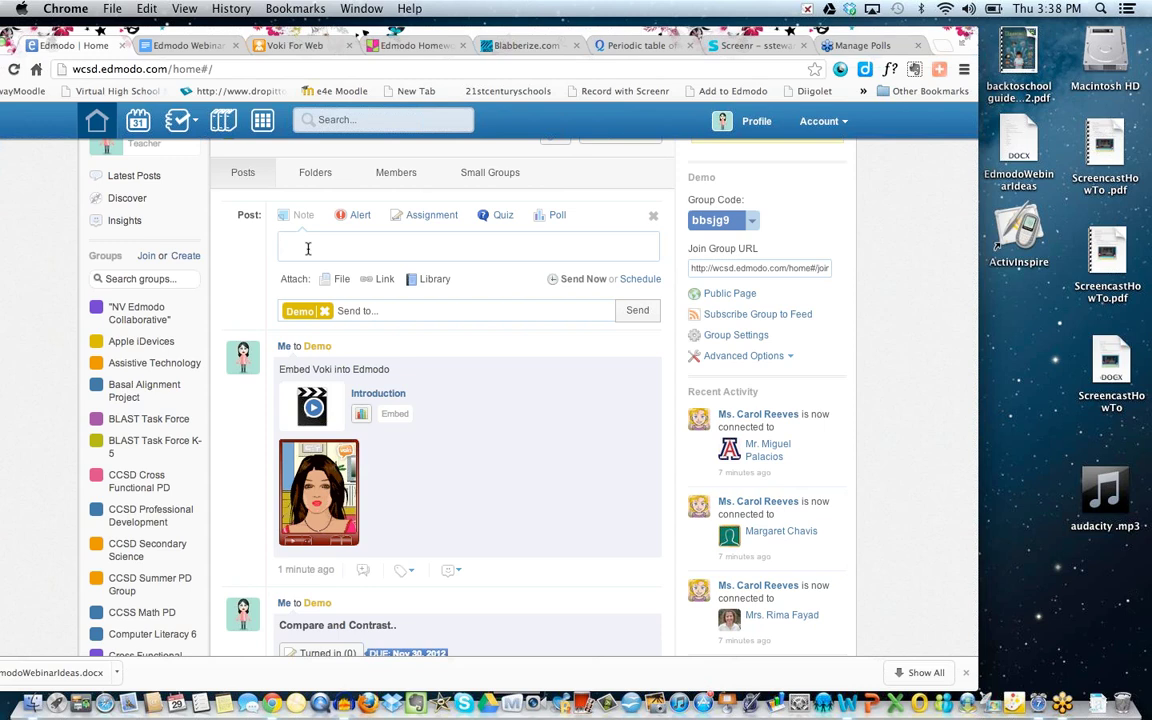
pyautogui.write('Embed your homework...')
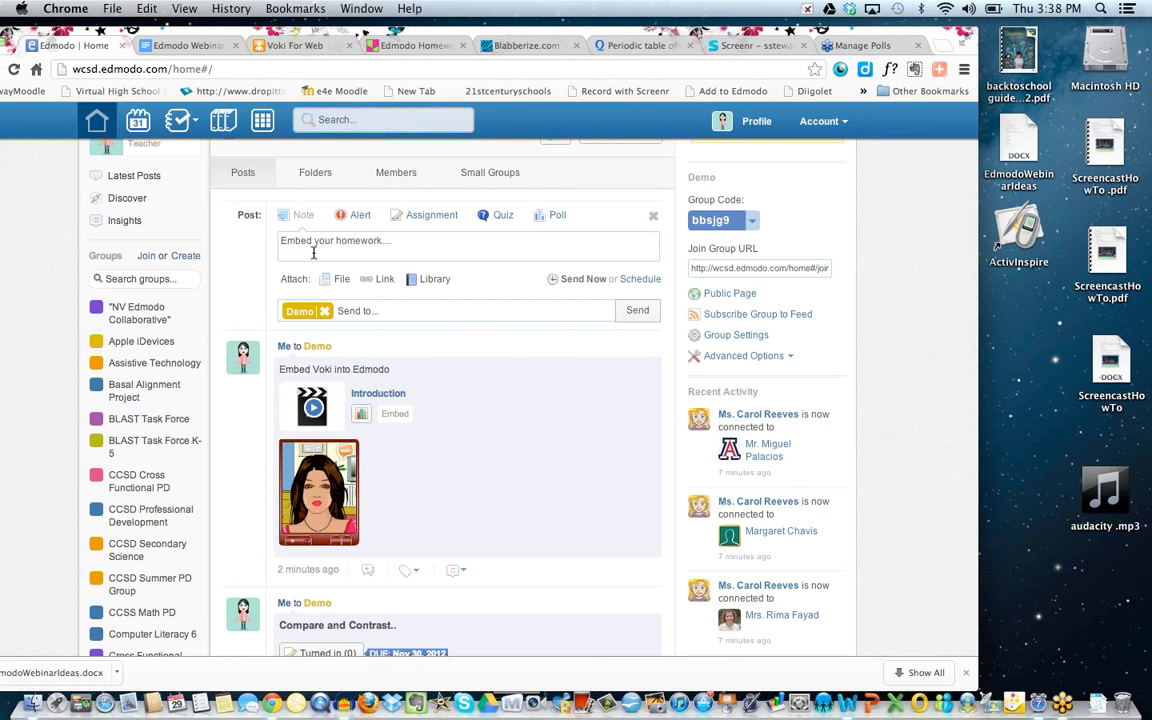
# Attach the pasted Wallwisher embed code to the note as a link titled 'Wallwisher'.
pyautogui.click(386, 287)
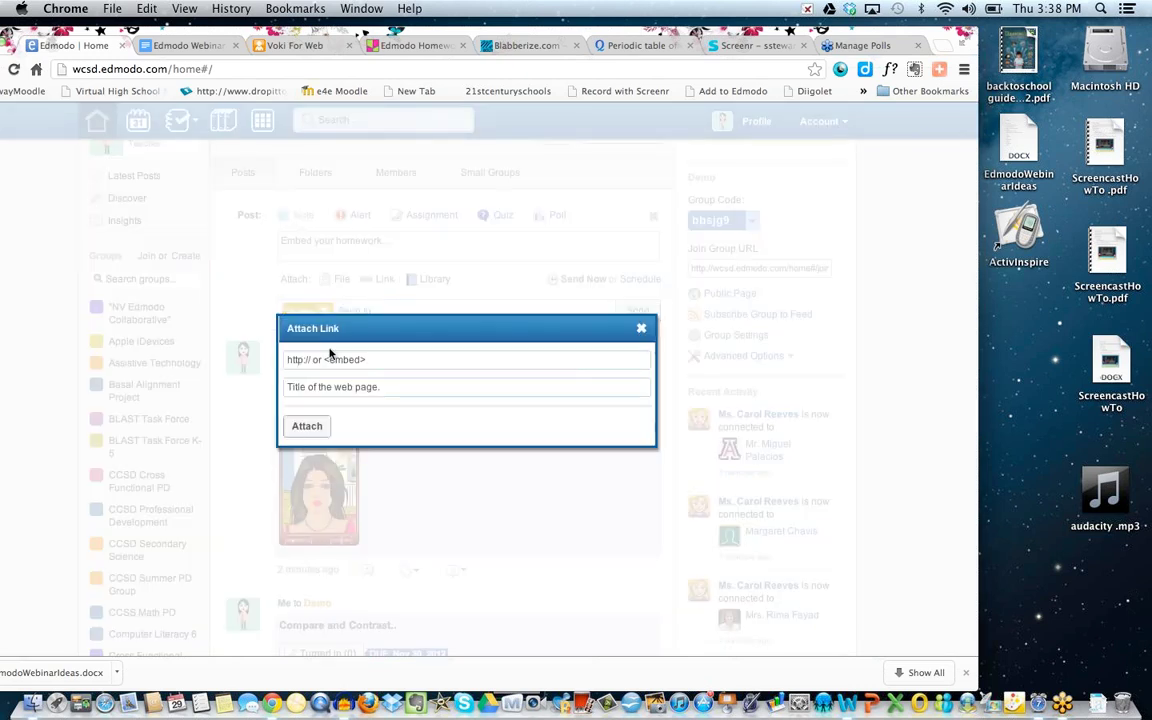
pyautogui.click(292, 359)
pyautogui.press('super+v')
pyautogui.rightClick(317, 389)
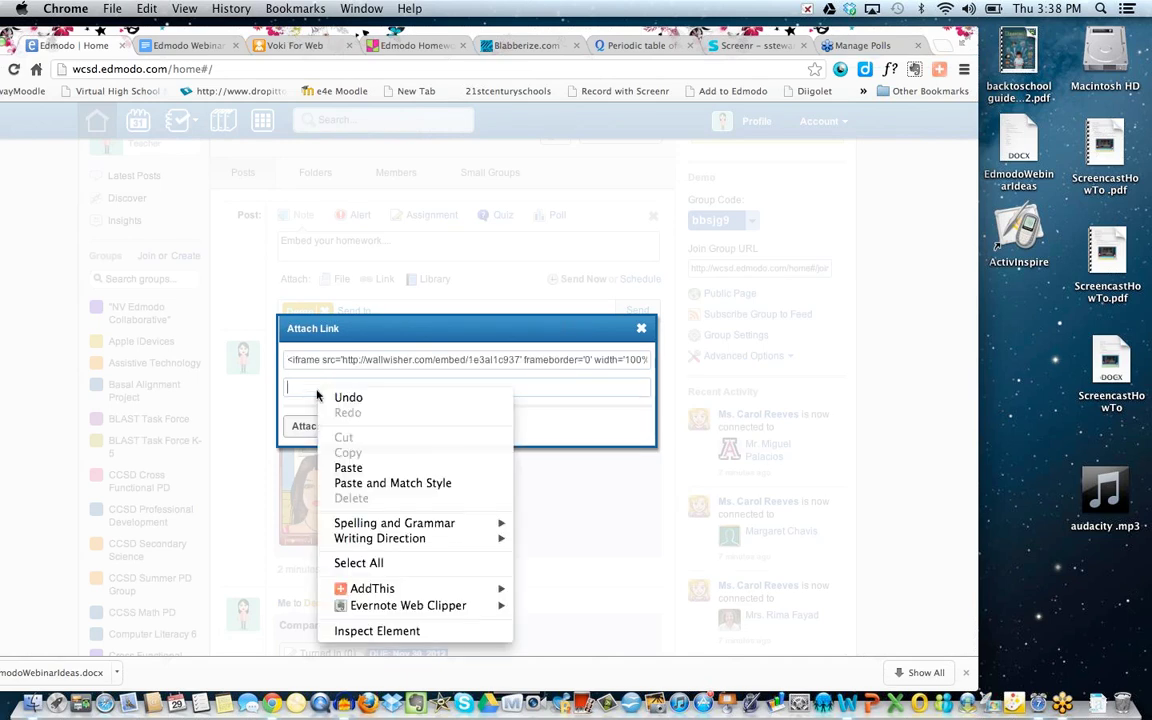
pyautogui.click(303, 386)
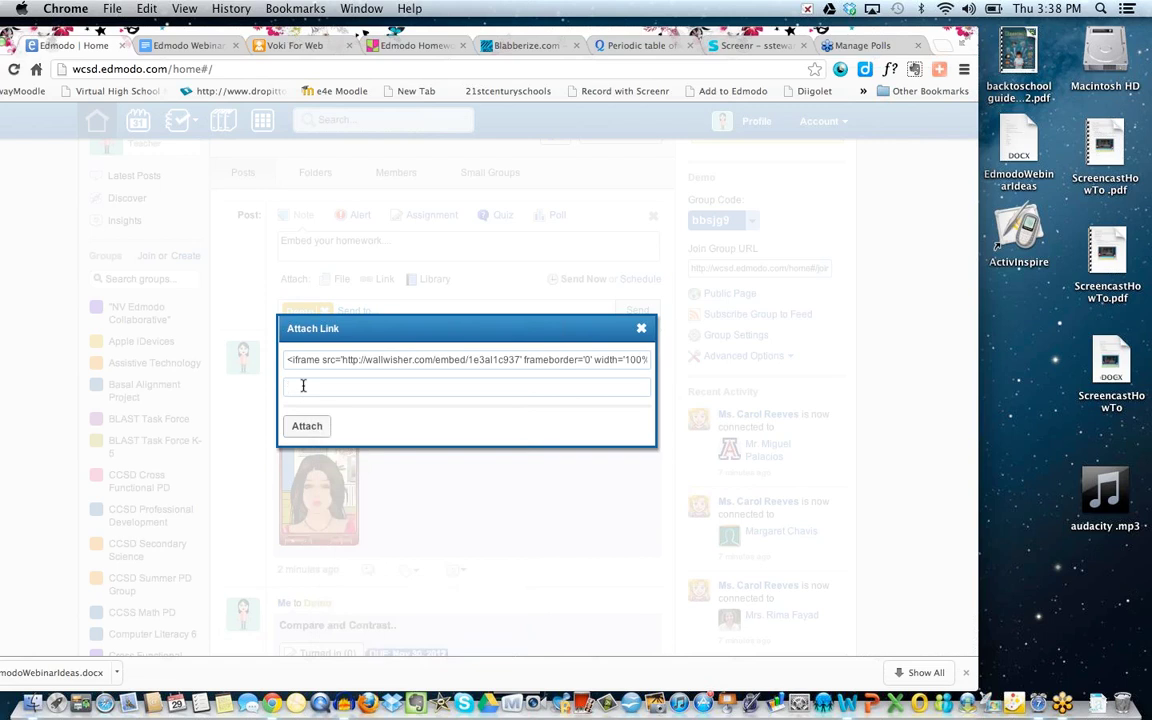
pyautogui.write('Wallwisher')
pyautogui.rightClick(305, 422)
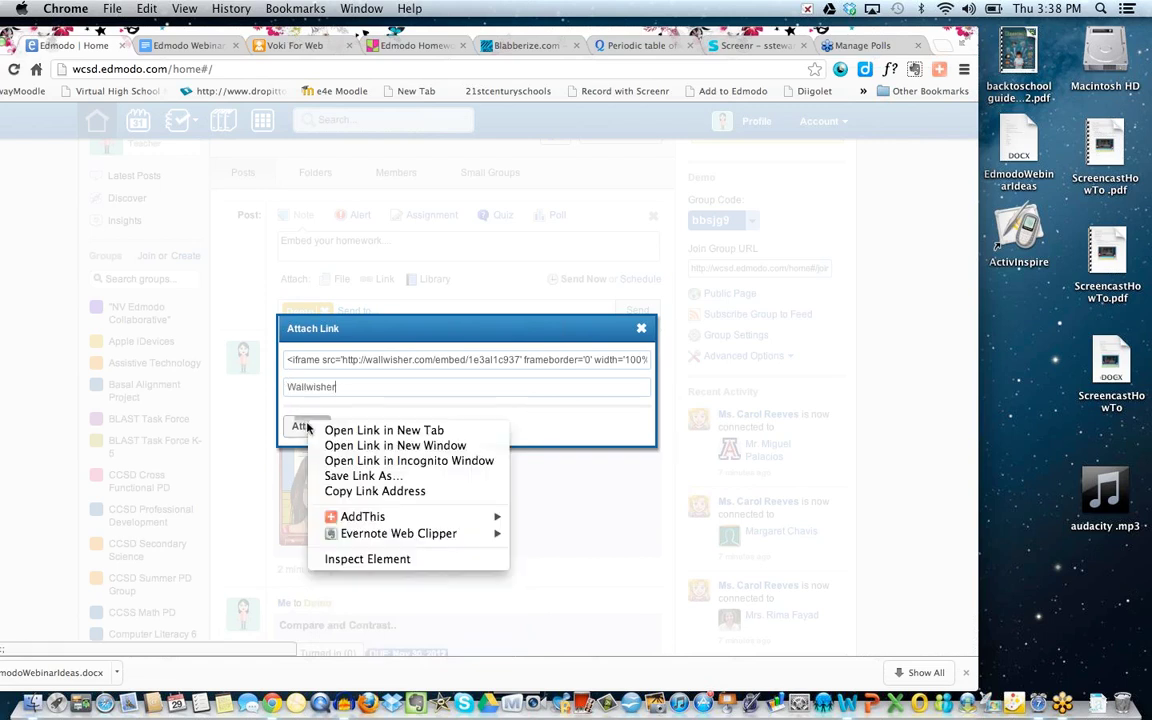
pyautogui.click(307, 427)
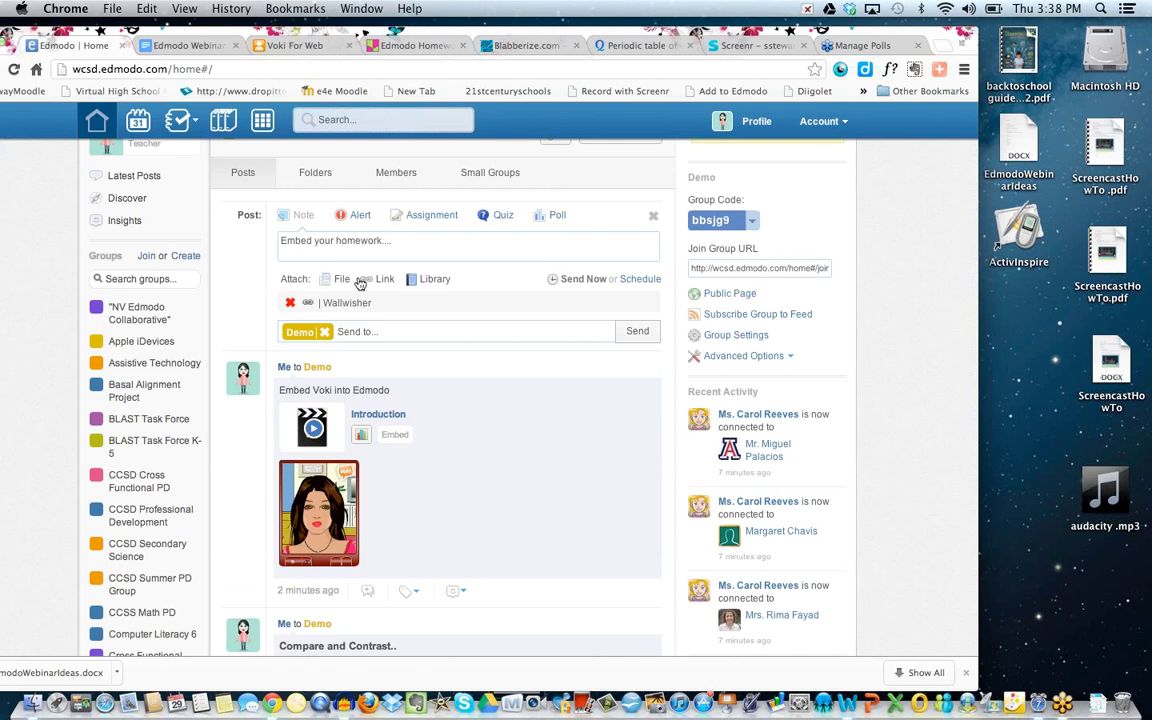
# Post the note to Demo and expand the embedded Edmodo Homework wall.
pyautogui.click(636, 336)
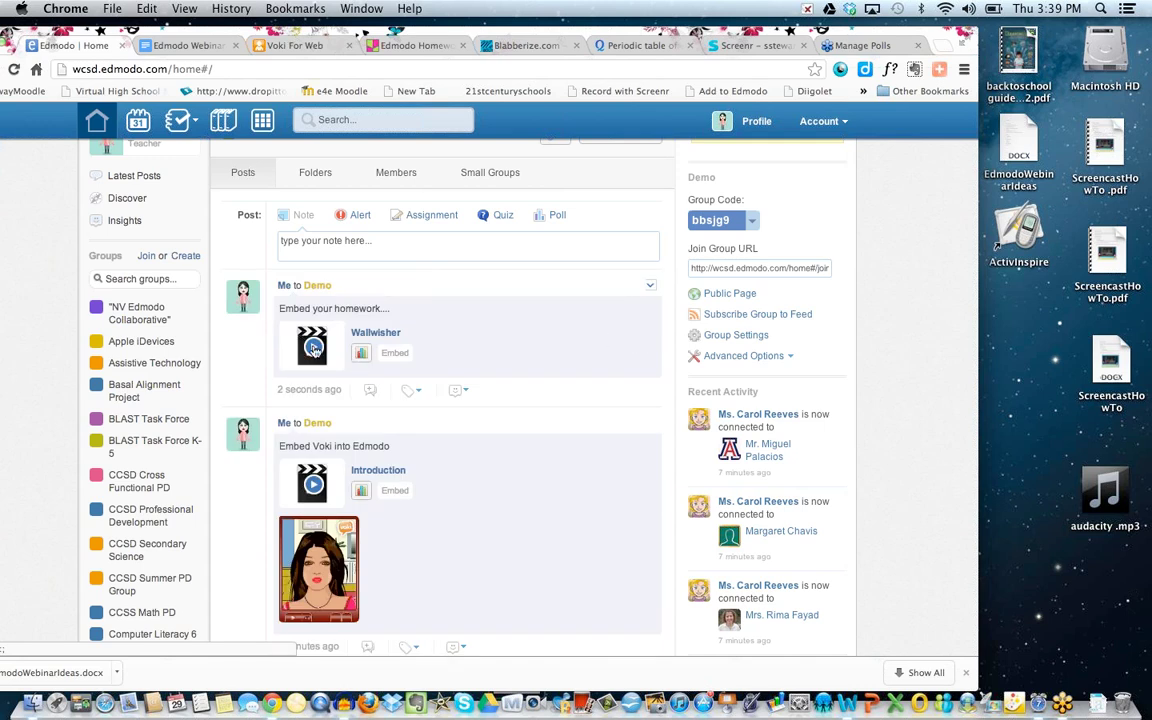
pyautogui.click(313, 347)
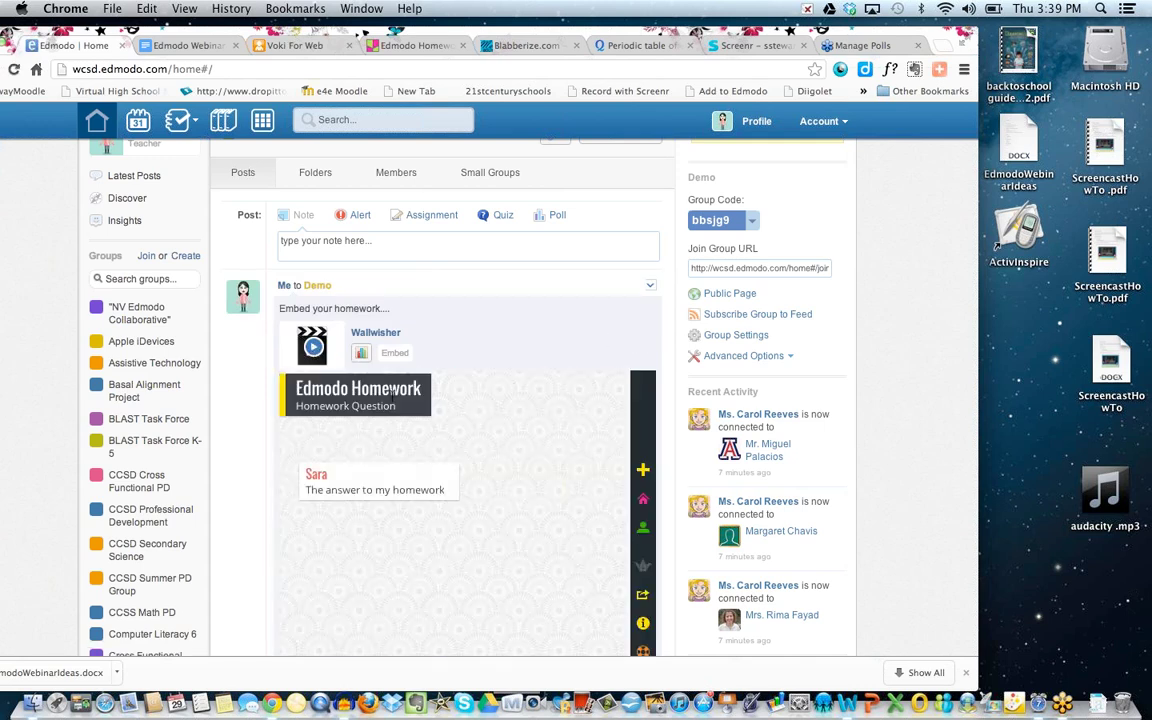
pyautogui.scroll(-4, 392, 402)
pyautogui.scroll(1, 392, 402)
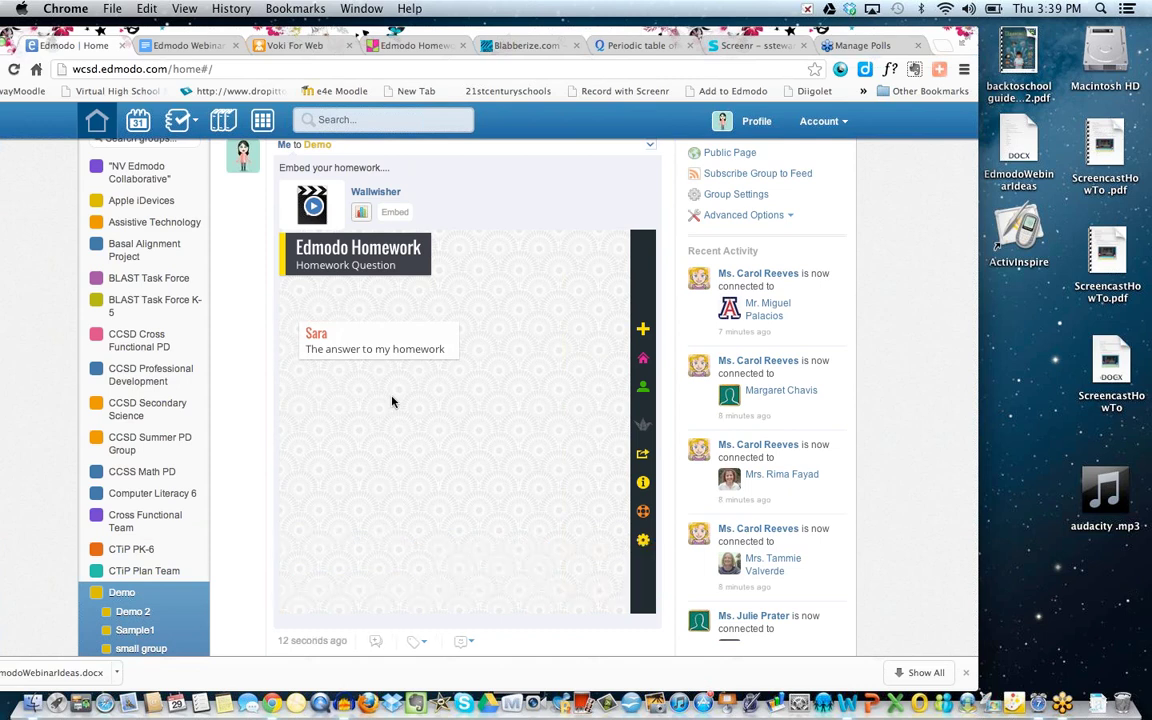
# Add an 'Answer the question' sticky note to the embedded wall, placed below the existing note.
pyautogui.doubleClick(419, 491)
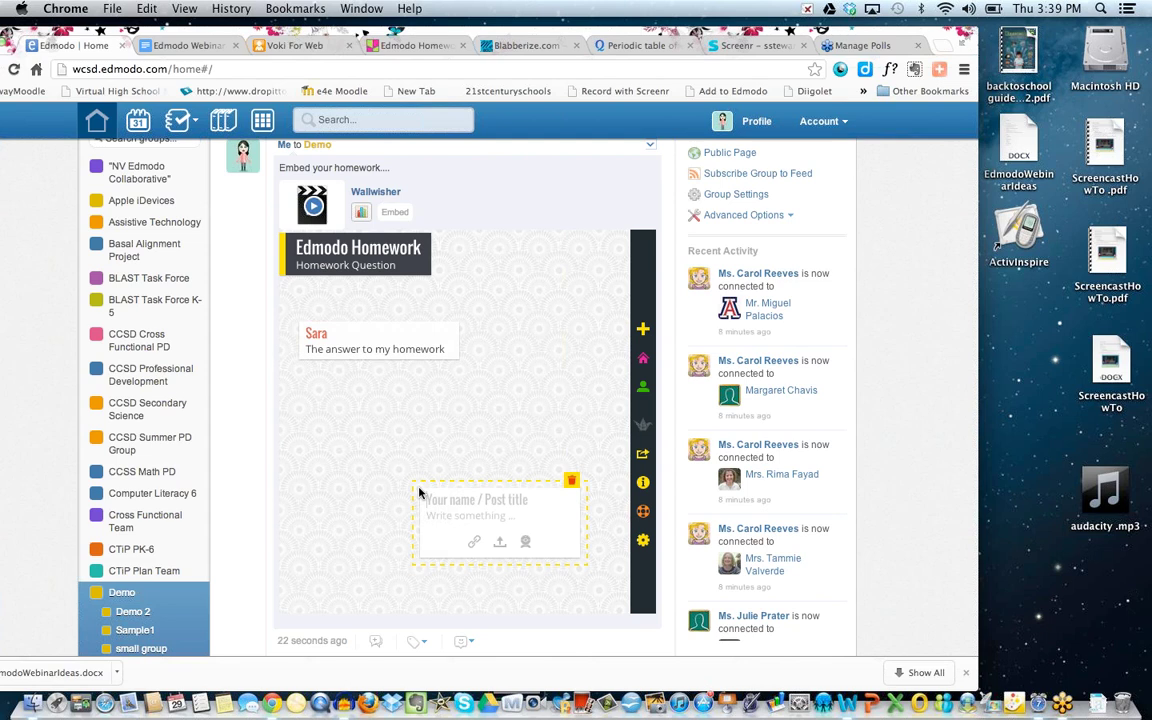
pyautogui.write('SE')
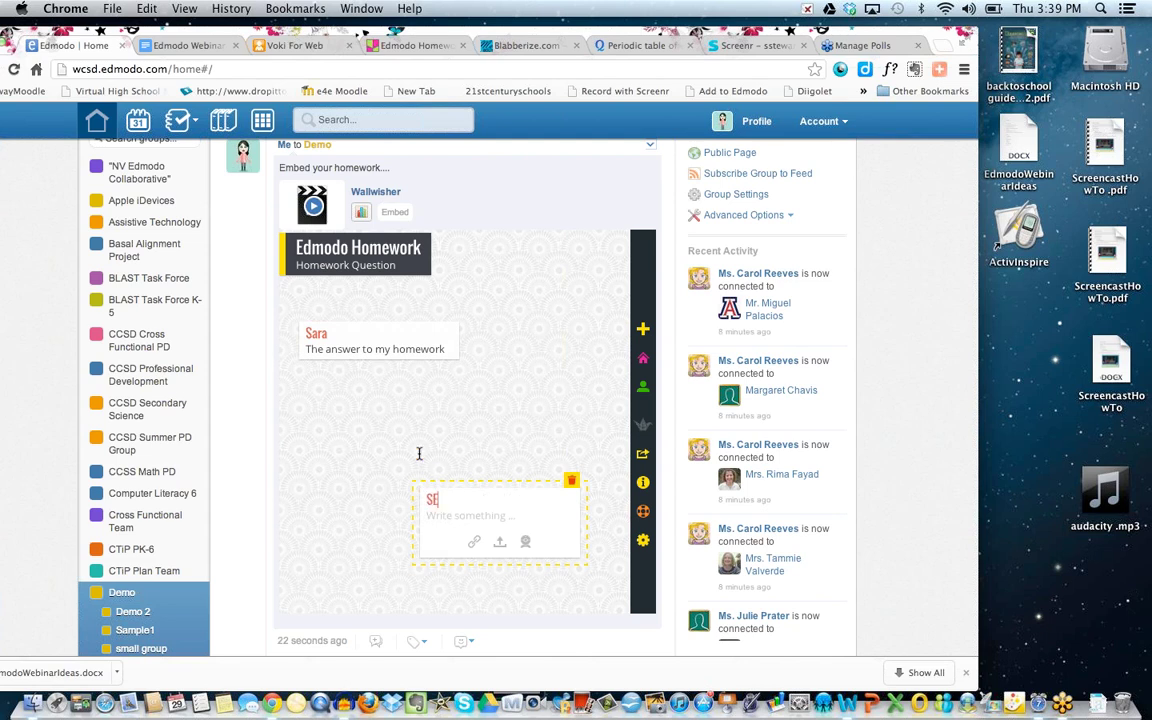
pyautogui.write('ara')
pyautogui.write('Answe')
pyautogui.press('BackSpace')
pyautogui.press('BackSpace')
pyautogui.write('we')
pyautogui.press('BackSpace')
pyautogui.press('BackSpace')
pyautogui.press('BackSpace')
pyautogui.press('BackSpace')
pyautogui.write('nswer the question')
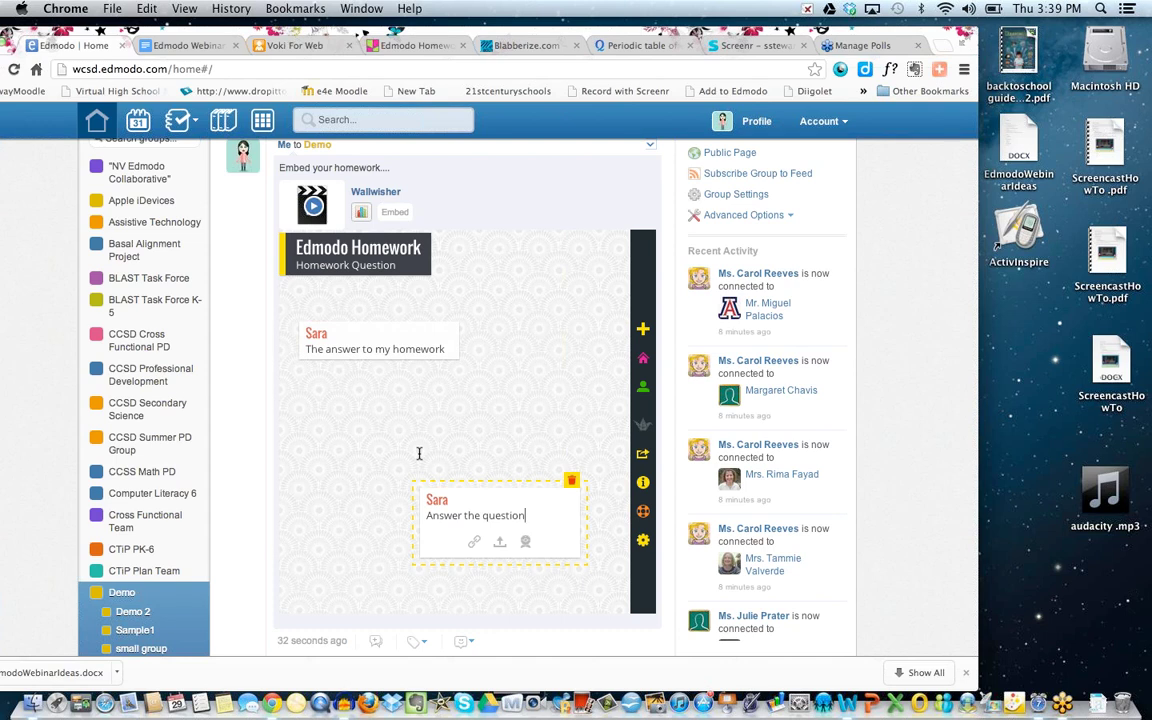
pyautogui.click(413, 411)
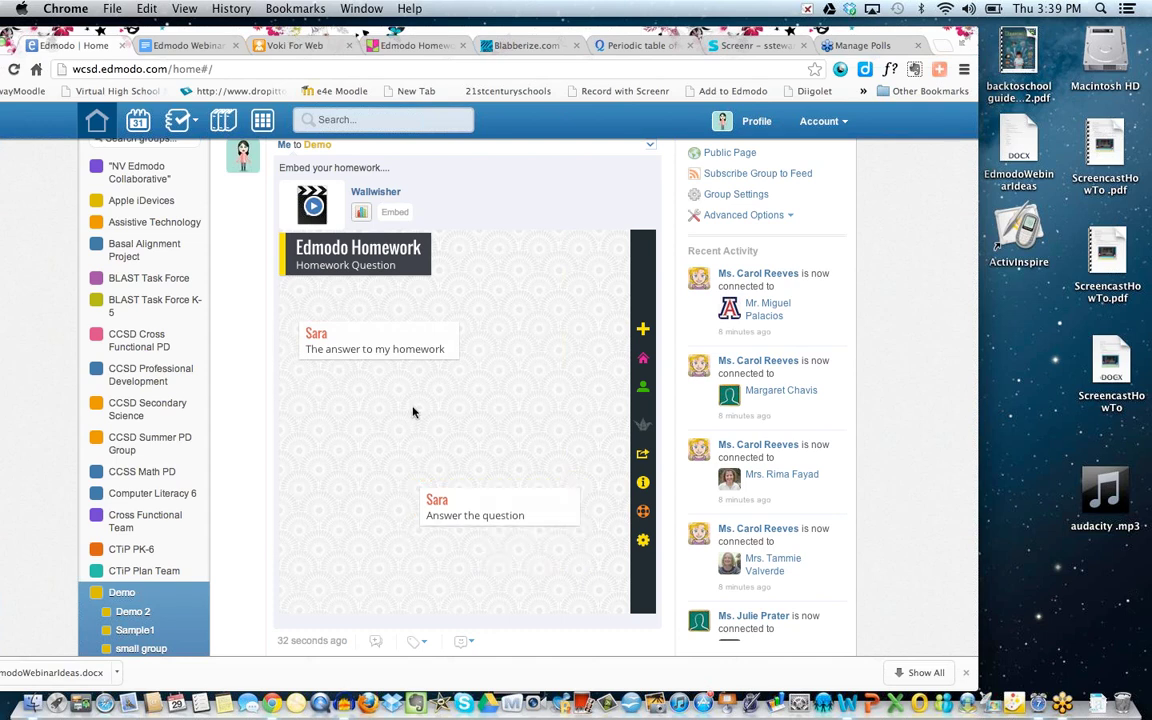
pyautogui.moveTo(458, 502); pyautogui.dragTo(402, 414)
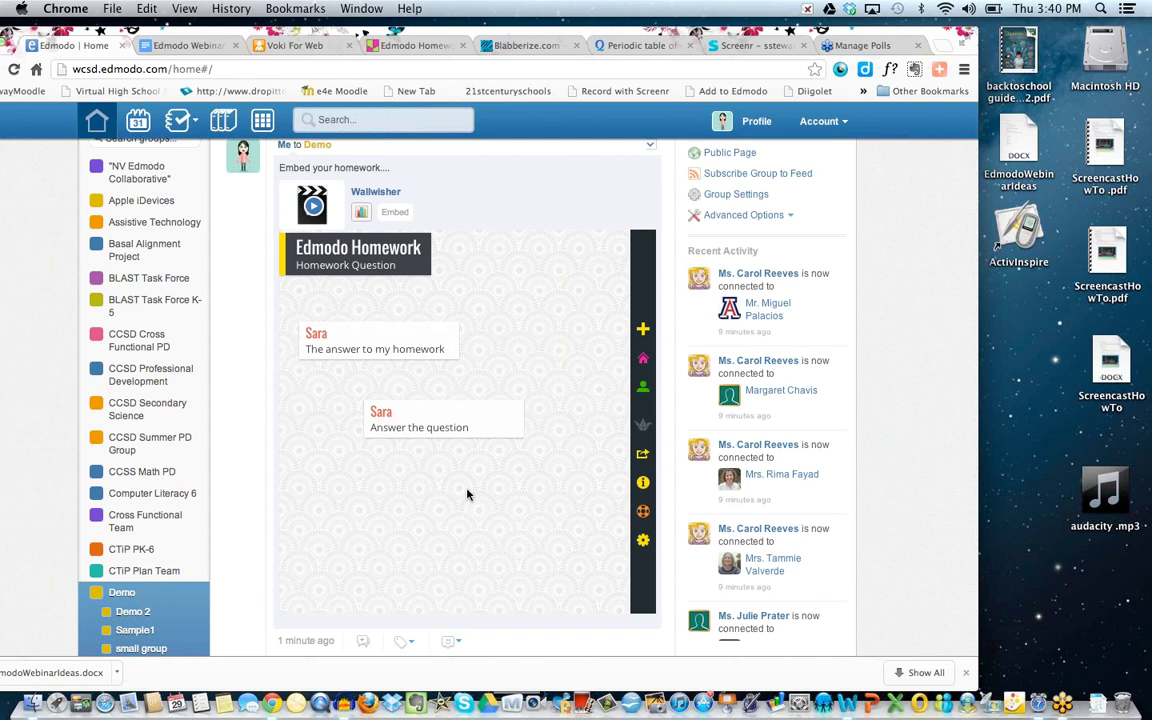
# Scroll the Demo feed, then switch to the Edmodo Homework wall's own page.
pyautogui.scroll(-1, 467, 494)
pyautogui.scroll(3, 467, 494)
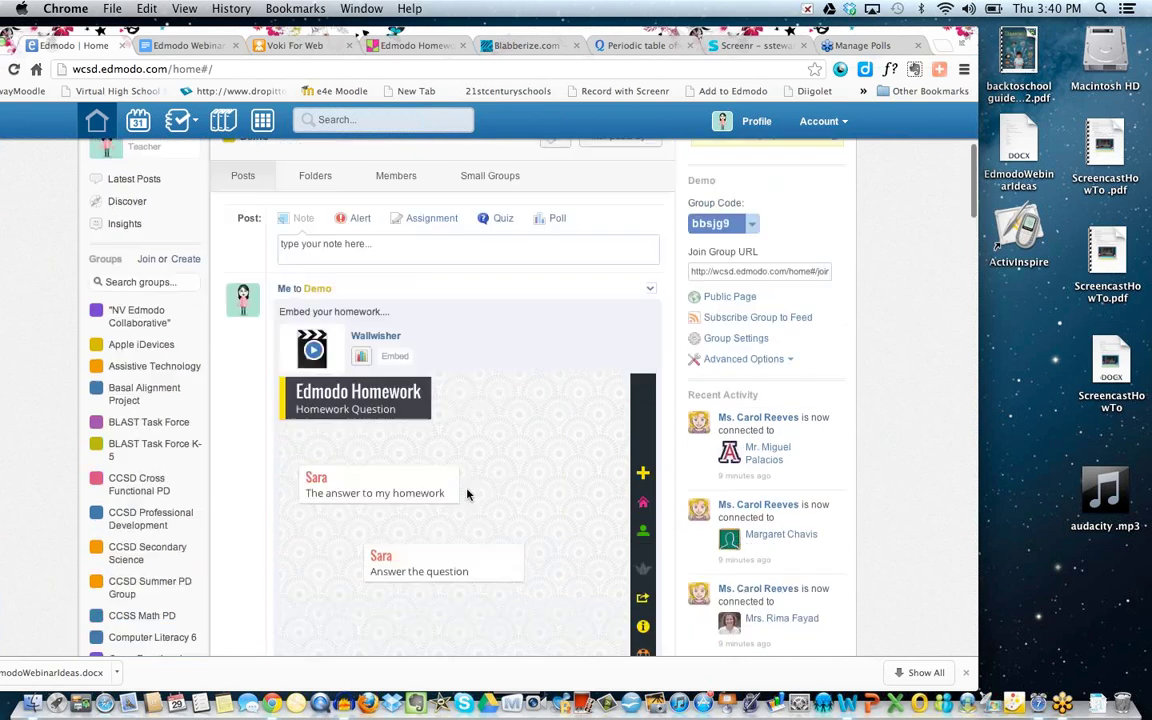
pyautogui.scroll(-2, 467, 494)
pyautogui.scroll(2, 475, 488)
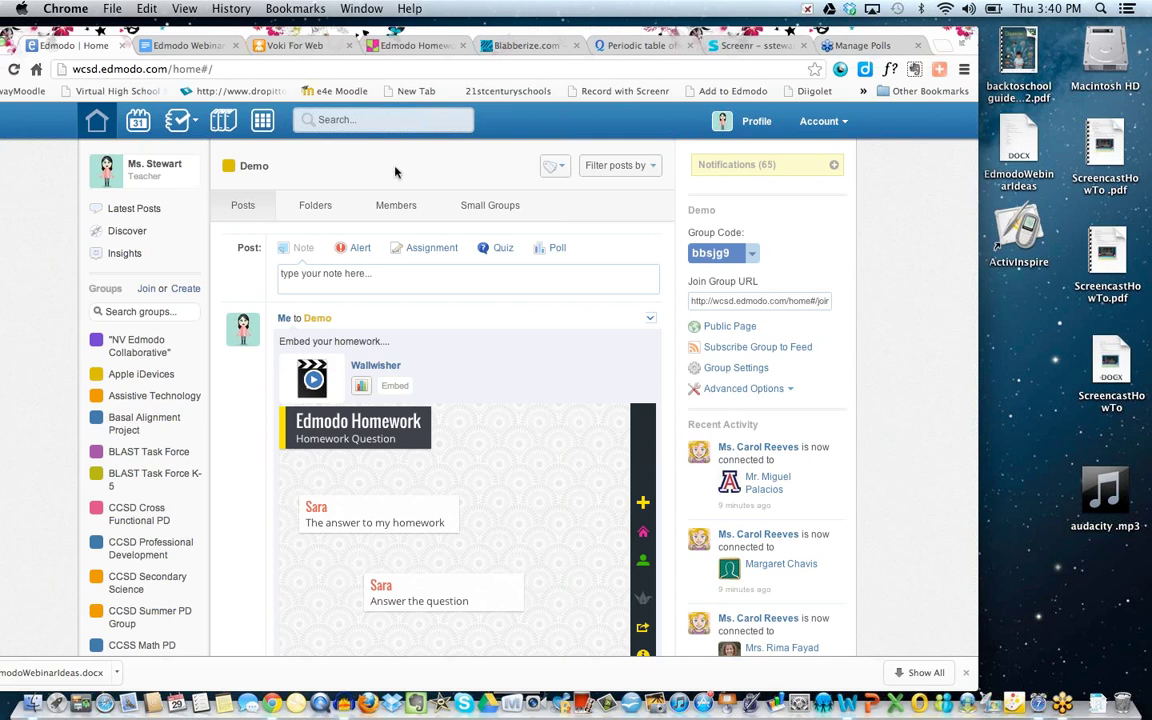
pyautogui.click(396, 52)
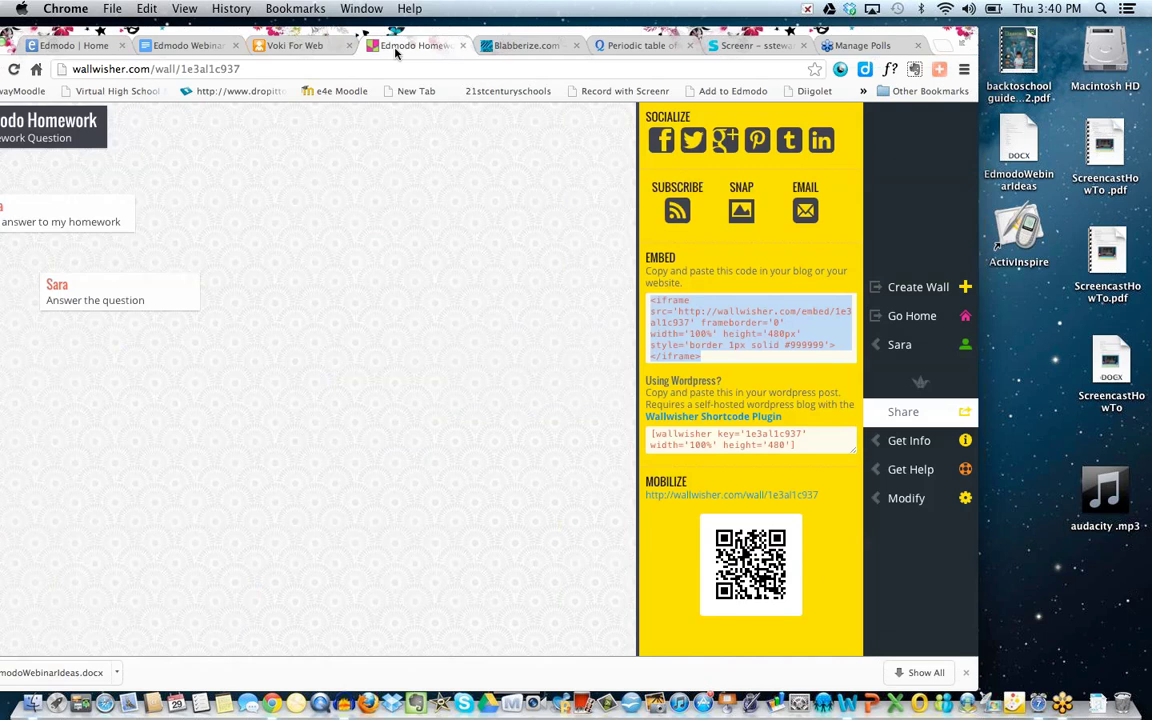
# Select the full blabber embed code on the Blabberize share page, then go back to Edmodo's Home feed.
pyautogui.click(519, 46)
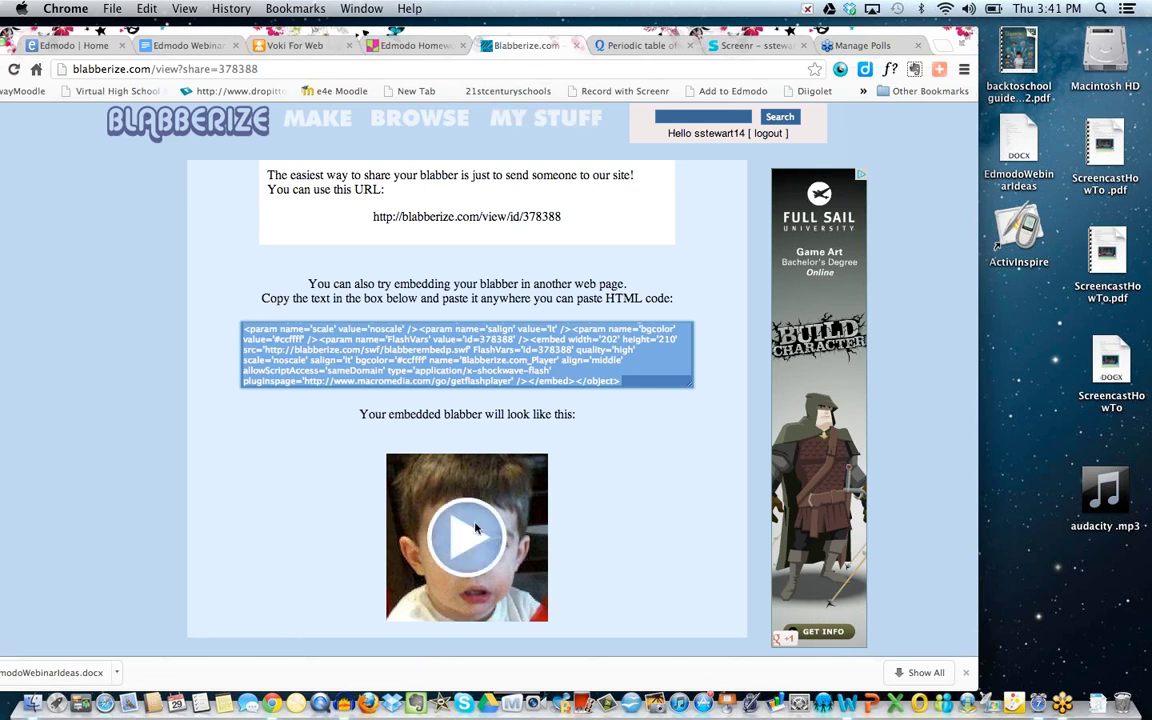
pyautogui.scroll(-1, 476, 528)
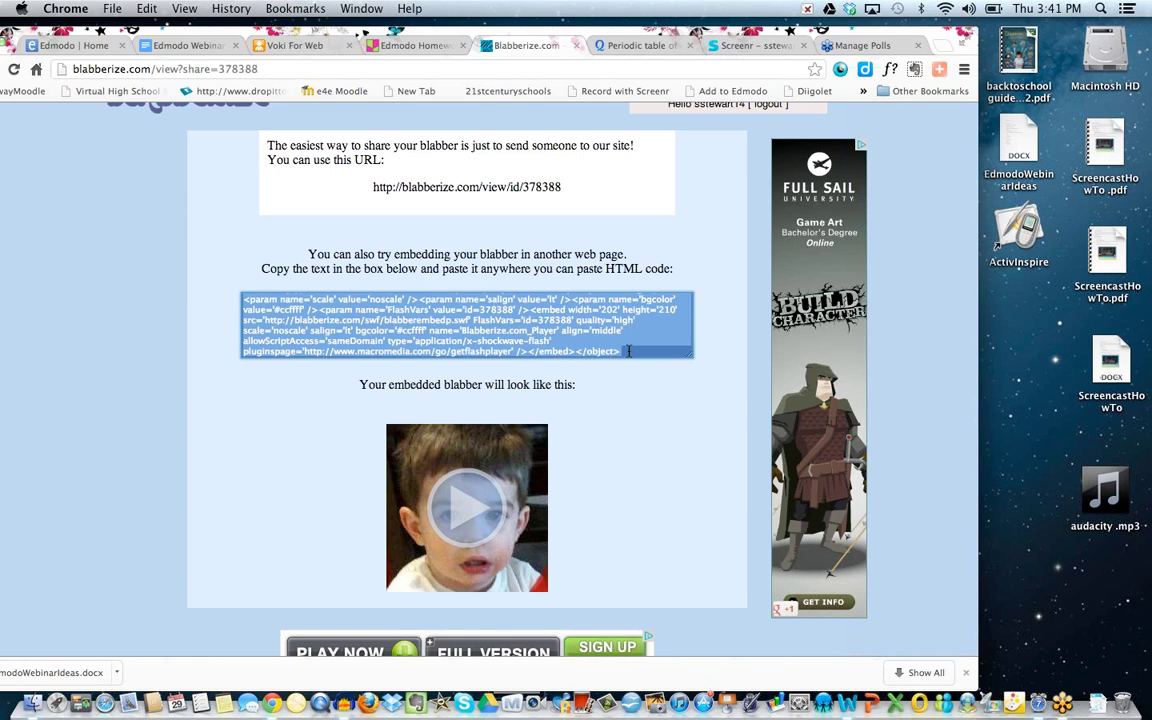
pyautogui.moveTo(628, 351); pyautogui.dragTo(216, 267)
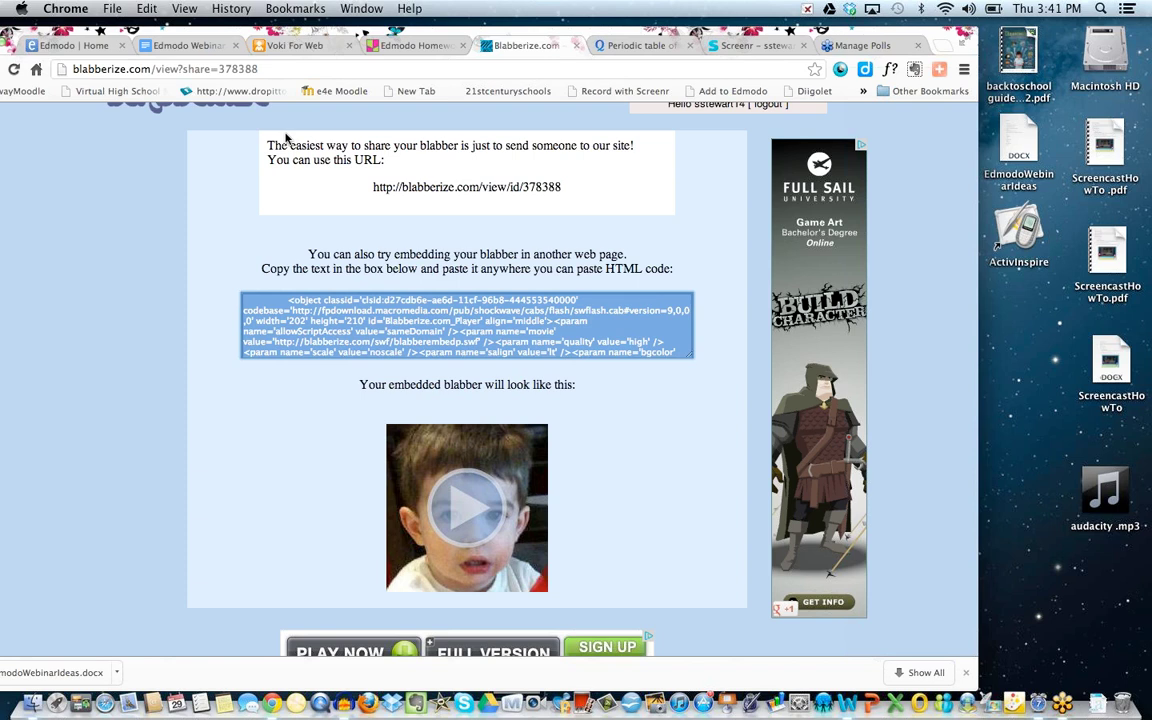
pyautogui.click(80, 46)
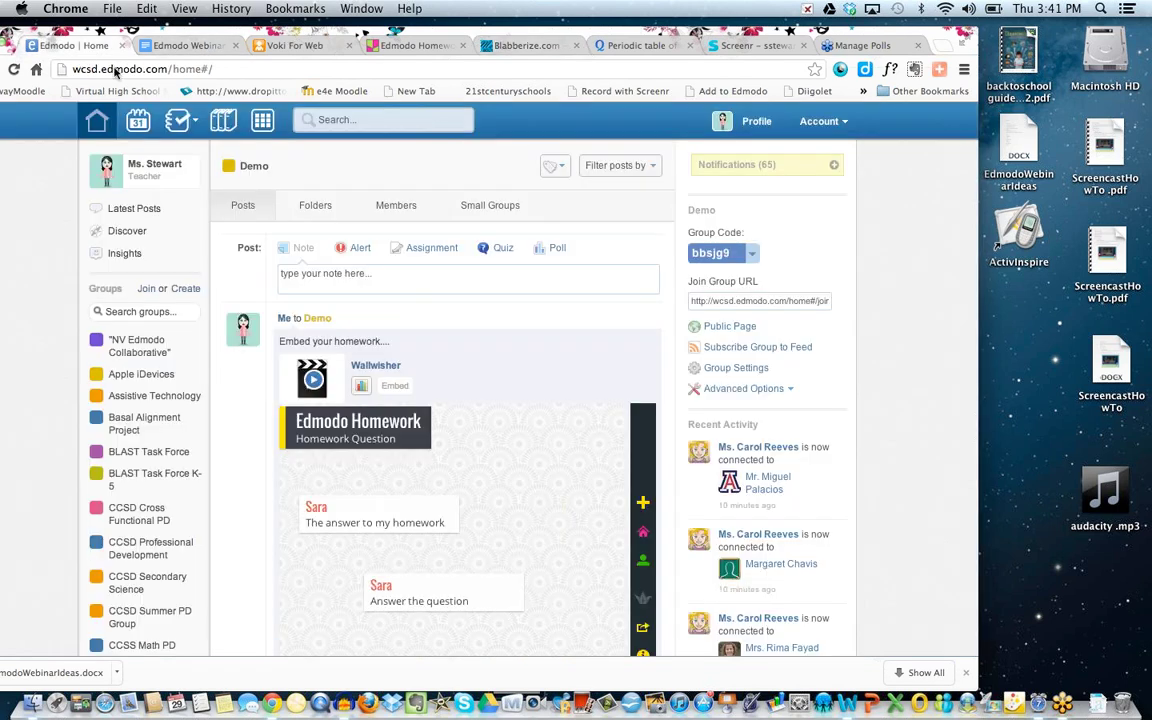
# Write a 'Blabberize' note and attach the pasted embed code as a link titled 'blabberize'.
pyautogui.click(313, 273)
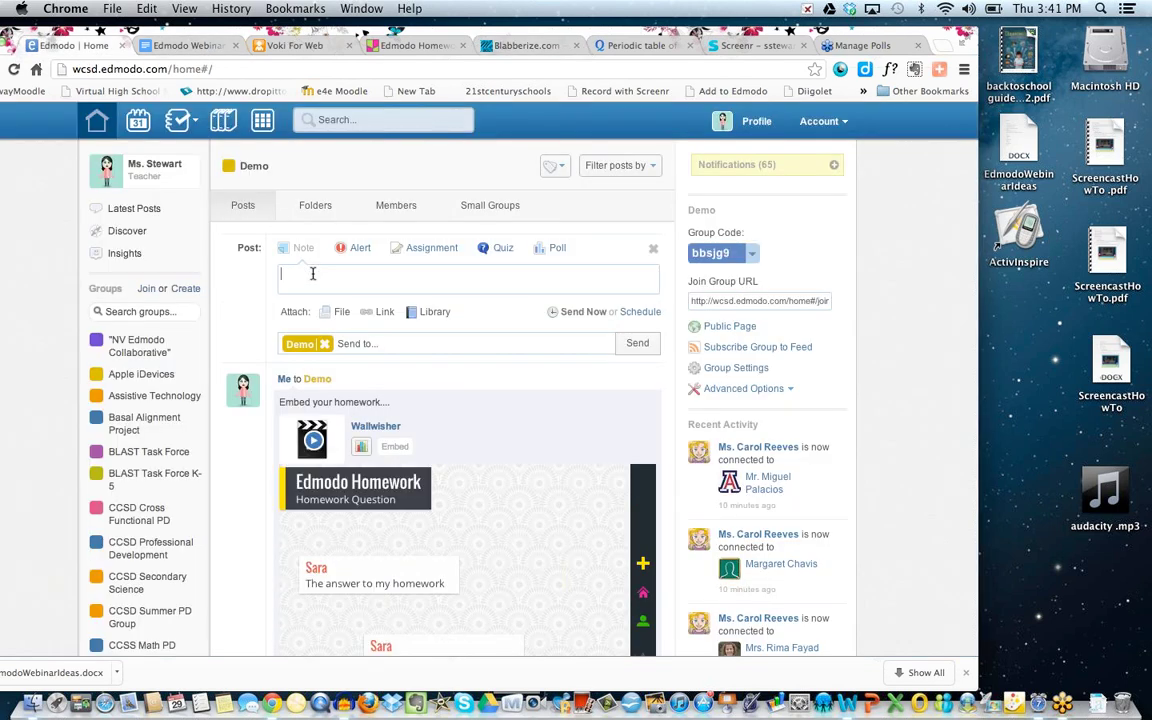
pyautogui.write('Blabberize')
pyautogui.click(366, 318)
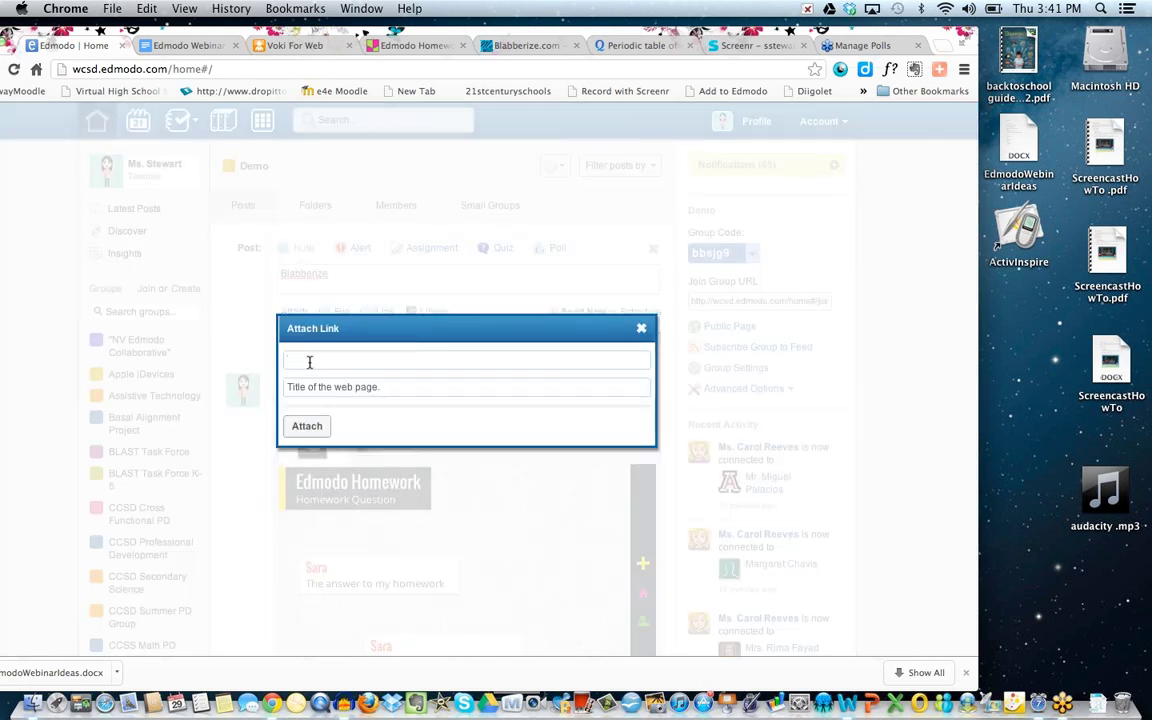
pyautogui.press('super+v')
pyautogui.click(309, 390)
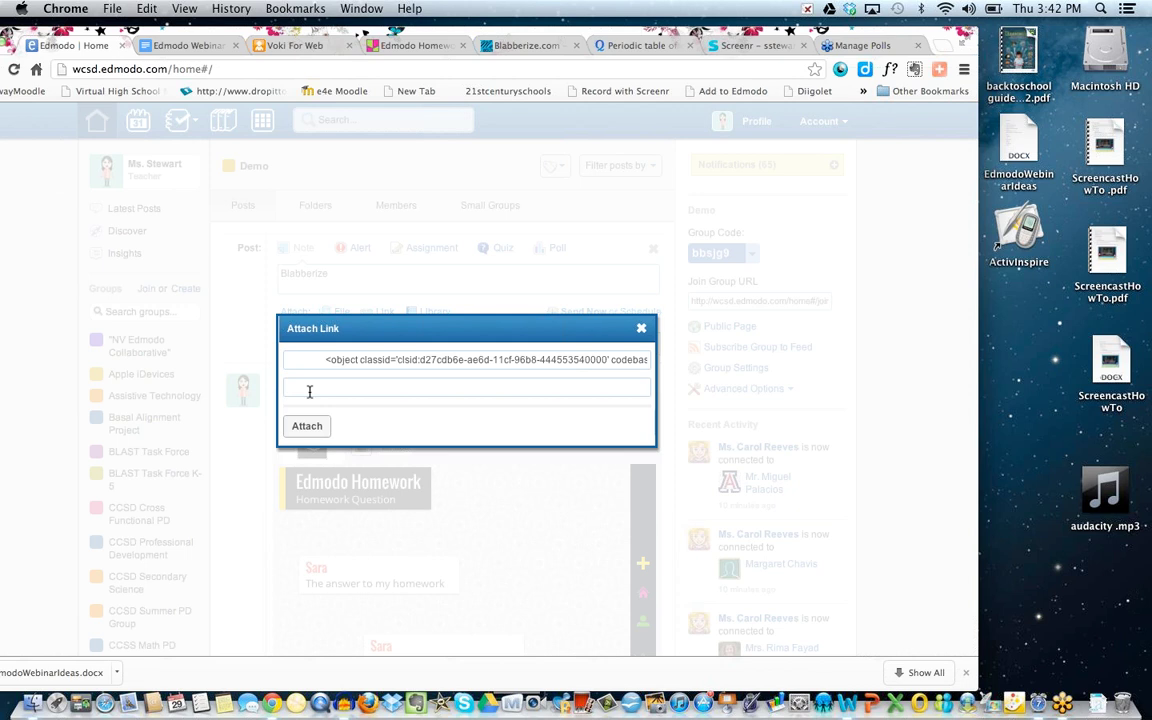
pyautogui.write('bla')
pyautogui.press('BackSpace')
pyautogui.press('BackSpace')
pyautogui.write('labberize')
pyautogui.click(310, 427)
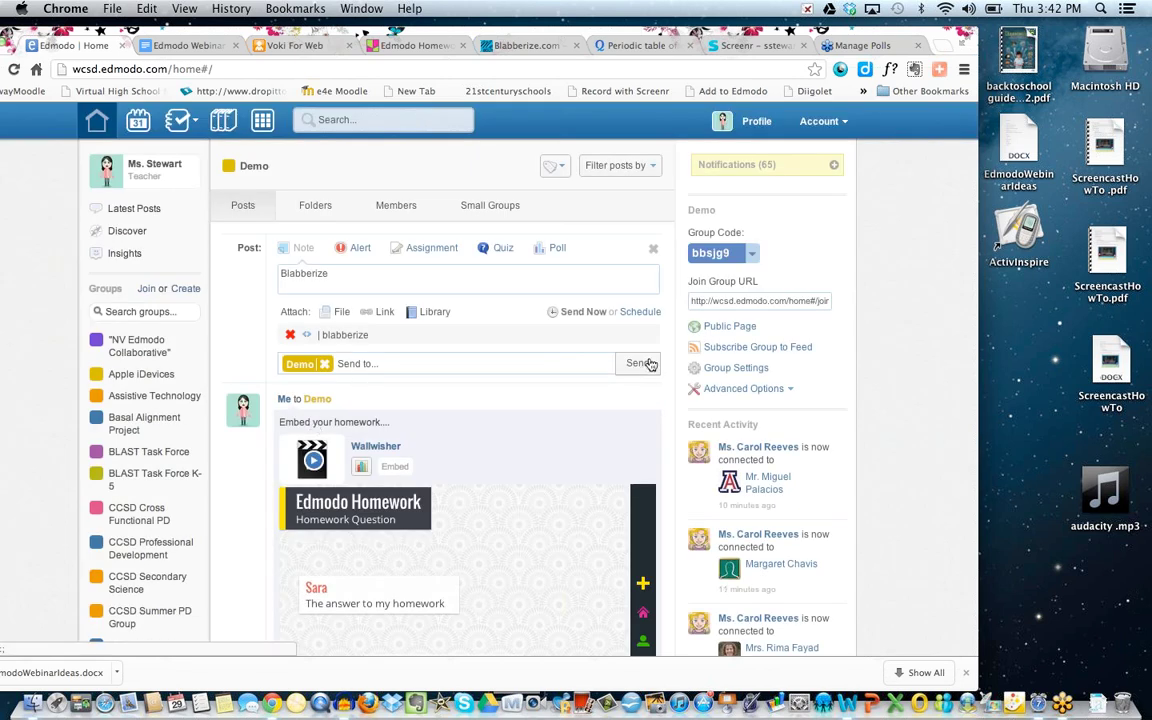
# Post the Blabberize note to Demo, then load and play its embedded blabber video.
pyautogui.click(640, 363)
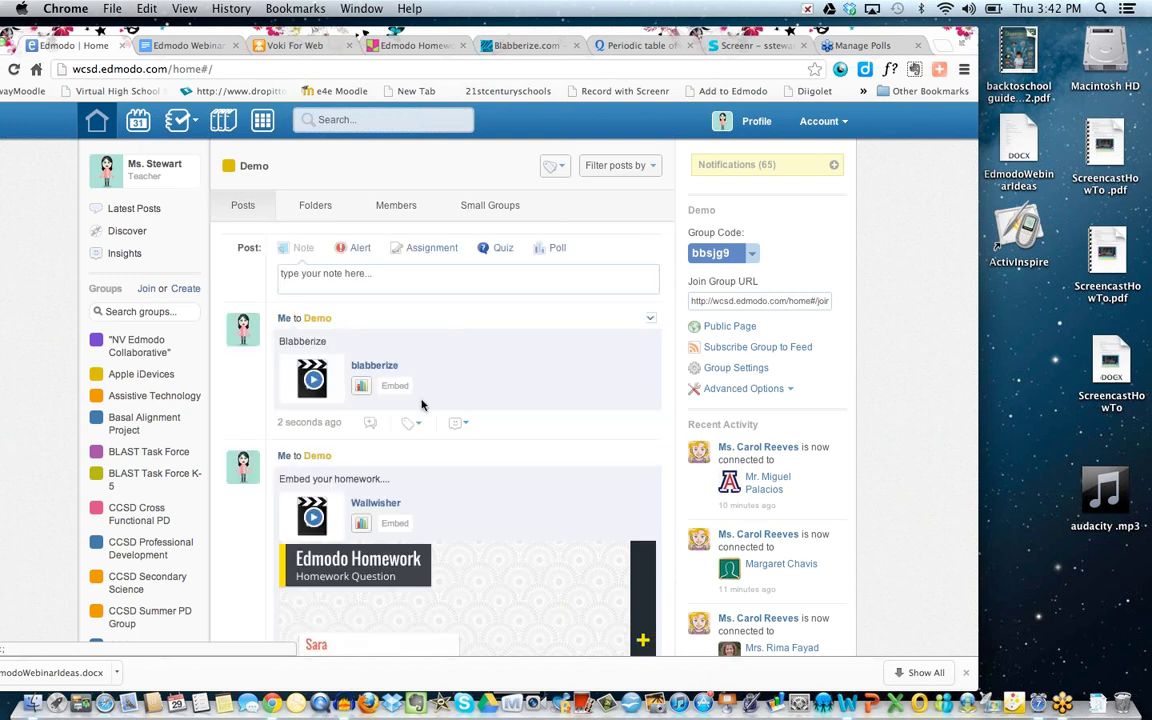
pyautogui.click(313, 382)
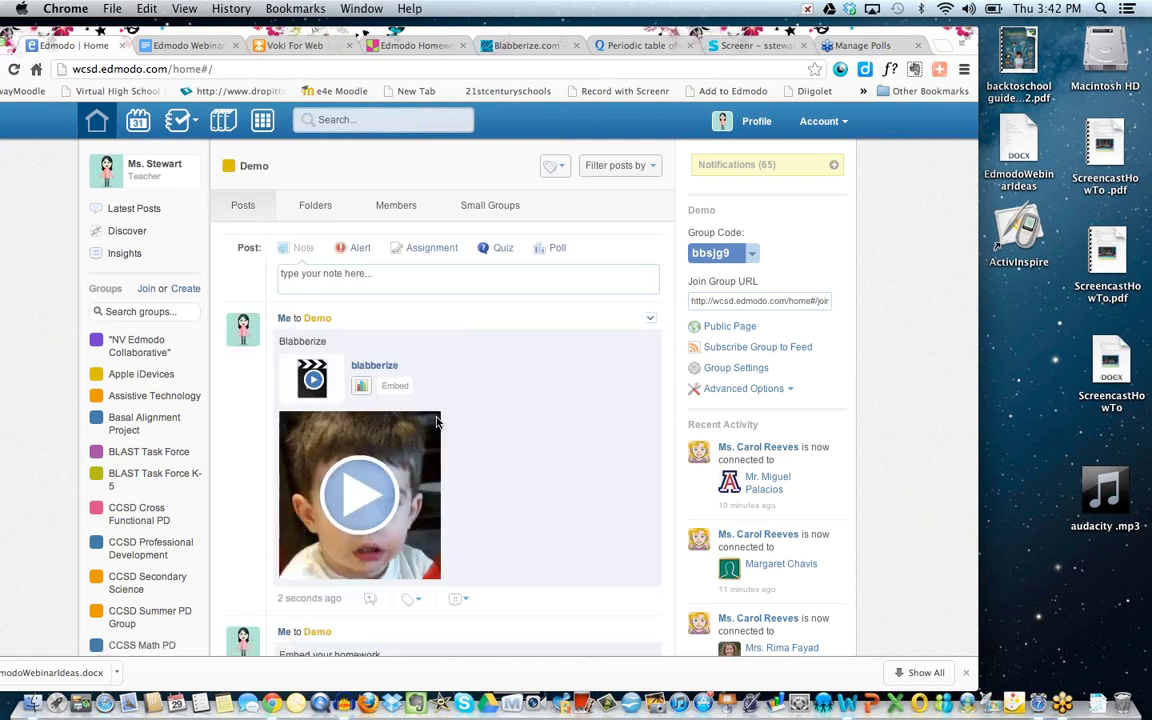
pyautogui.click(328, 440)
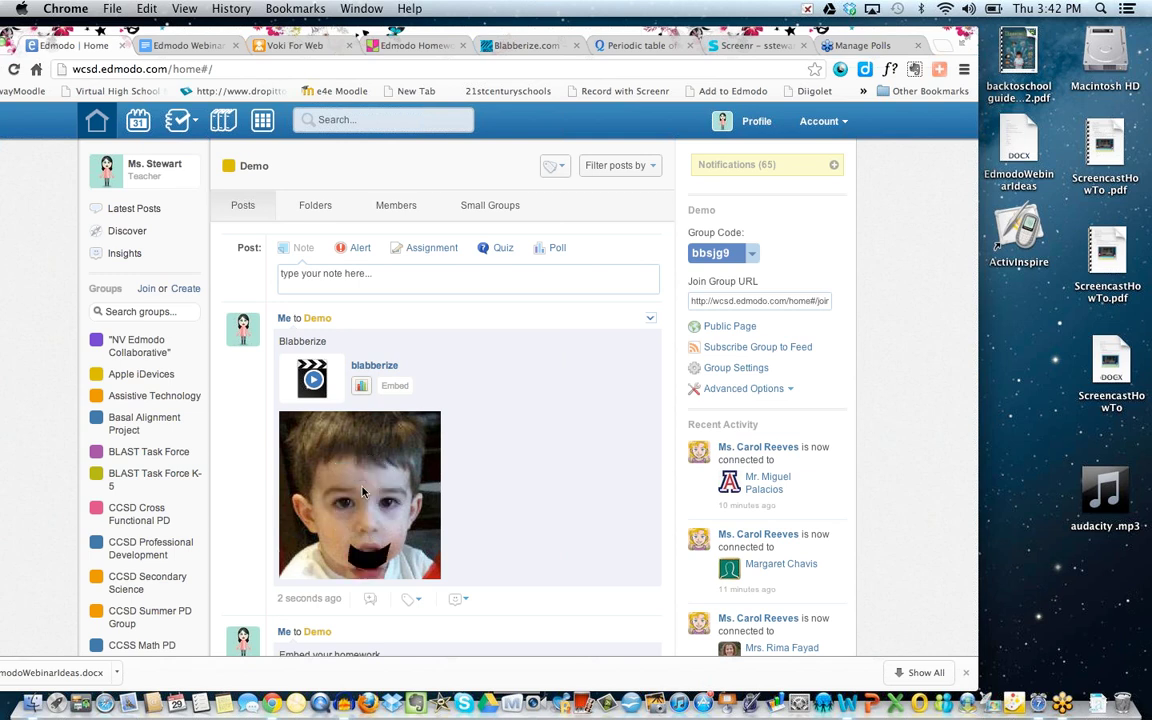
pyautogui.scroll(-3, 513, 419)
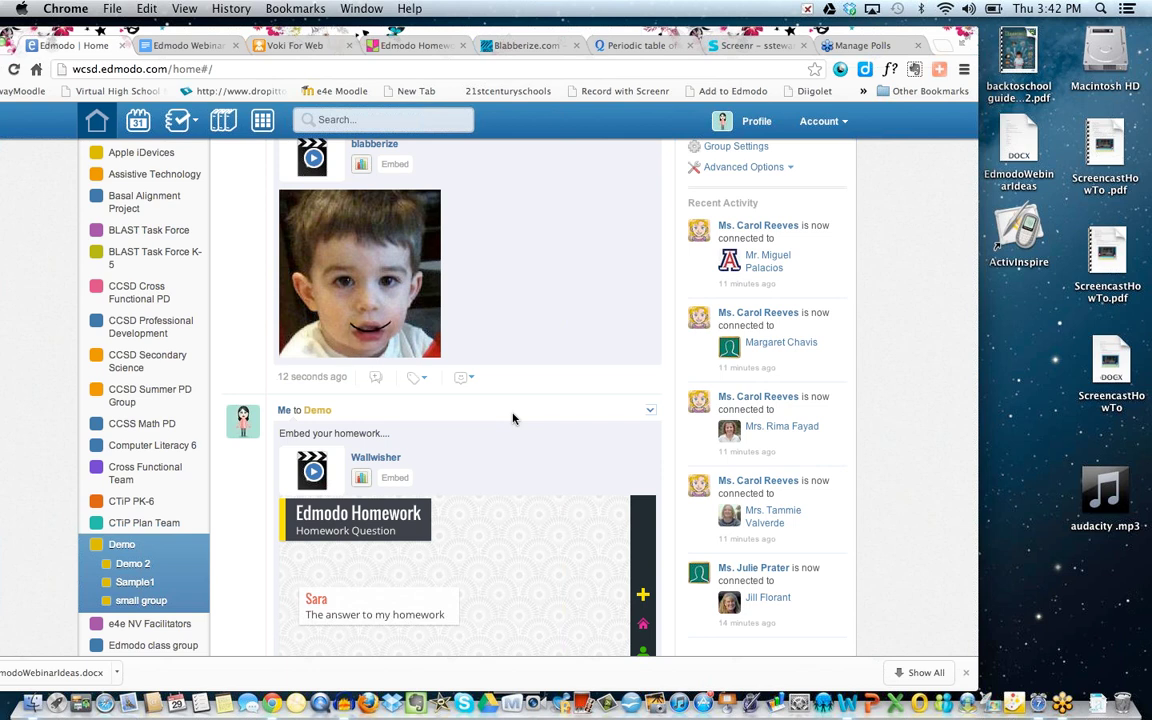
pyautogui.scroll(1, 512, 226)
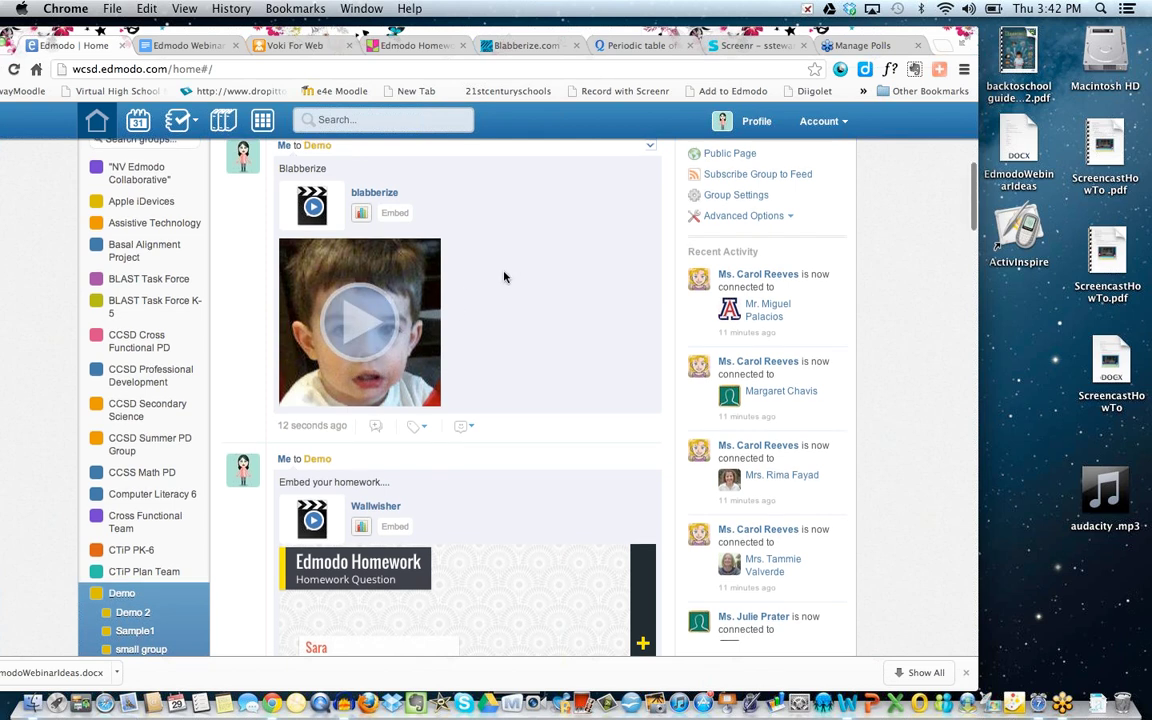
pyautogui.scroll(3, 504, 277)
pyautogui.scroll(1, 504, 277)
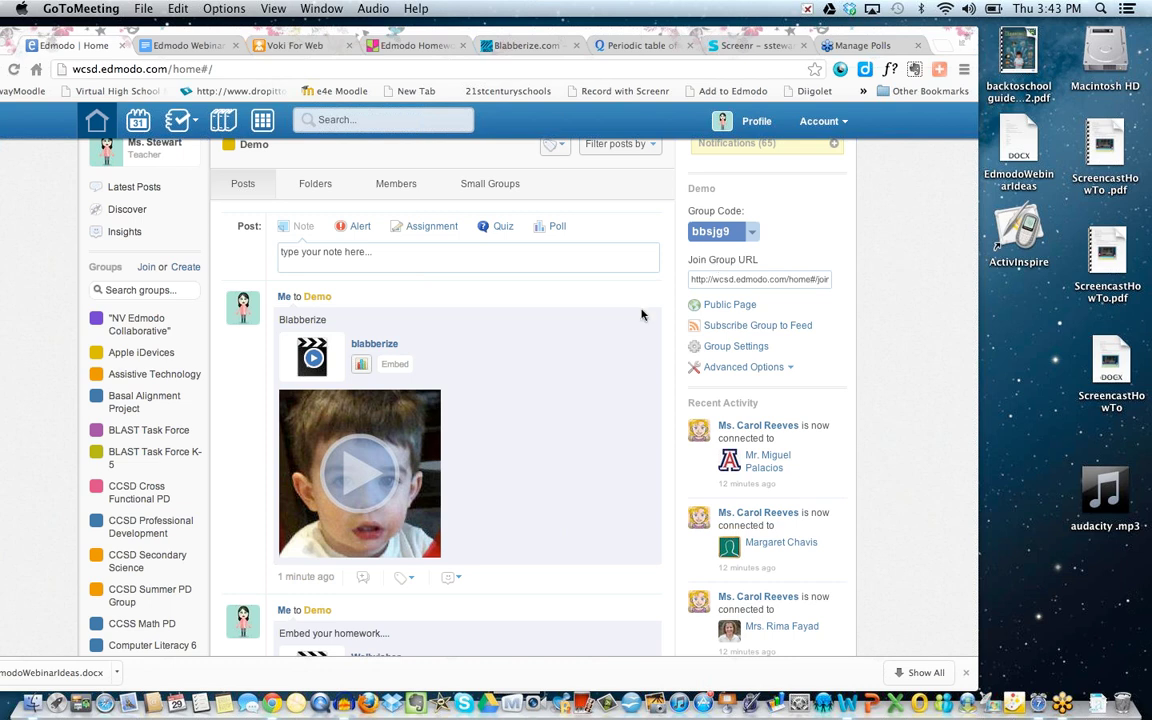
pyautogui.scroll(1, 577, 356)
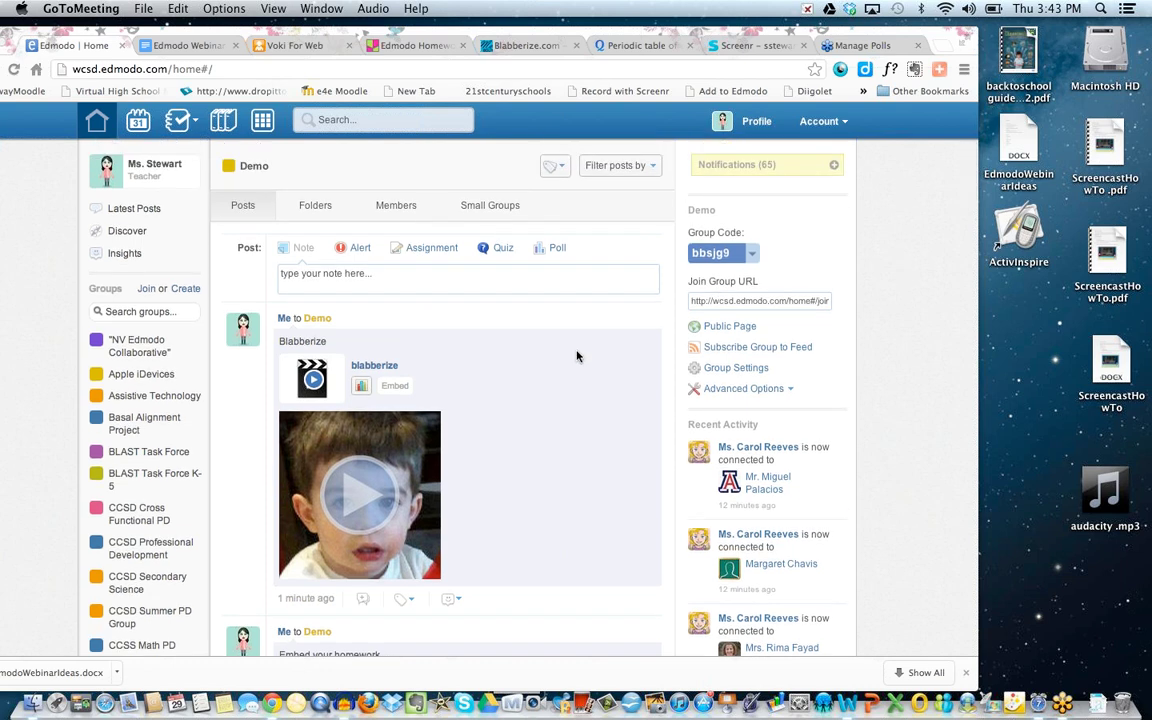
pyautogui.scroll(-5, 542, 478)
pyautogui.scroll(5, 542, 478)
# Minimize the browser window and bring Audacity to the front from the Dock.
pyautogui.click(345, 705)
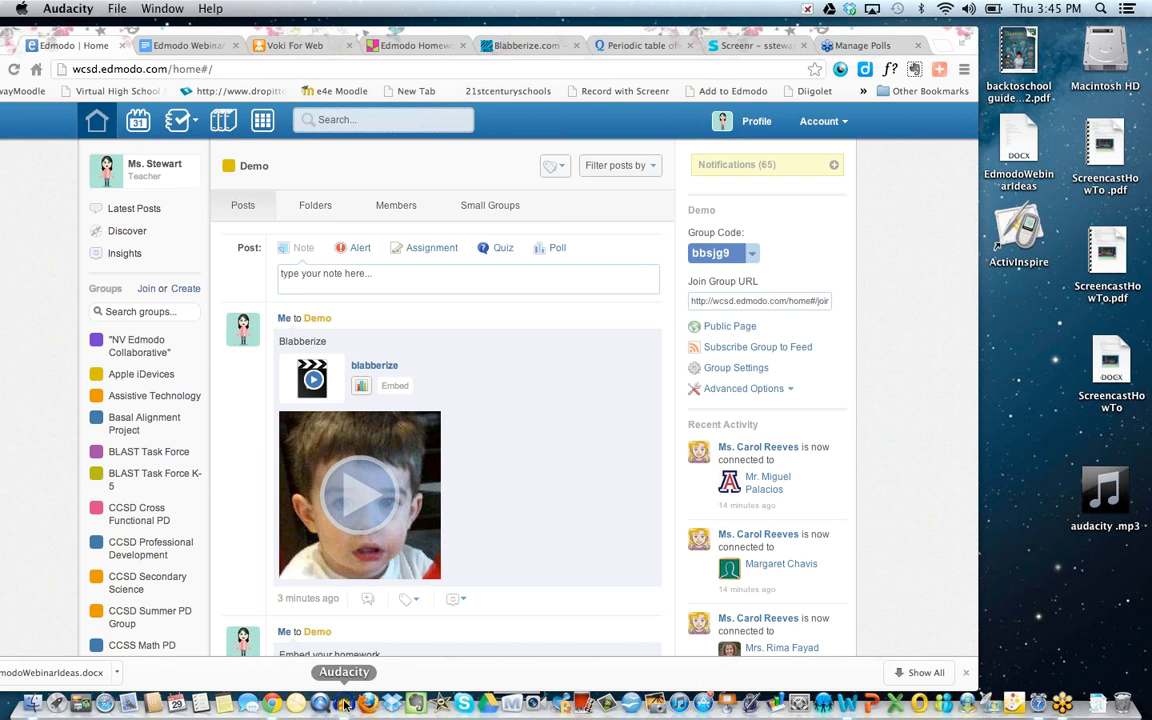
pyautogui.click(20, 37)
pyautogui.moveTo(24, 36); pyautogui.dragTo(66, 34)
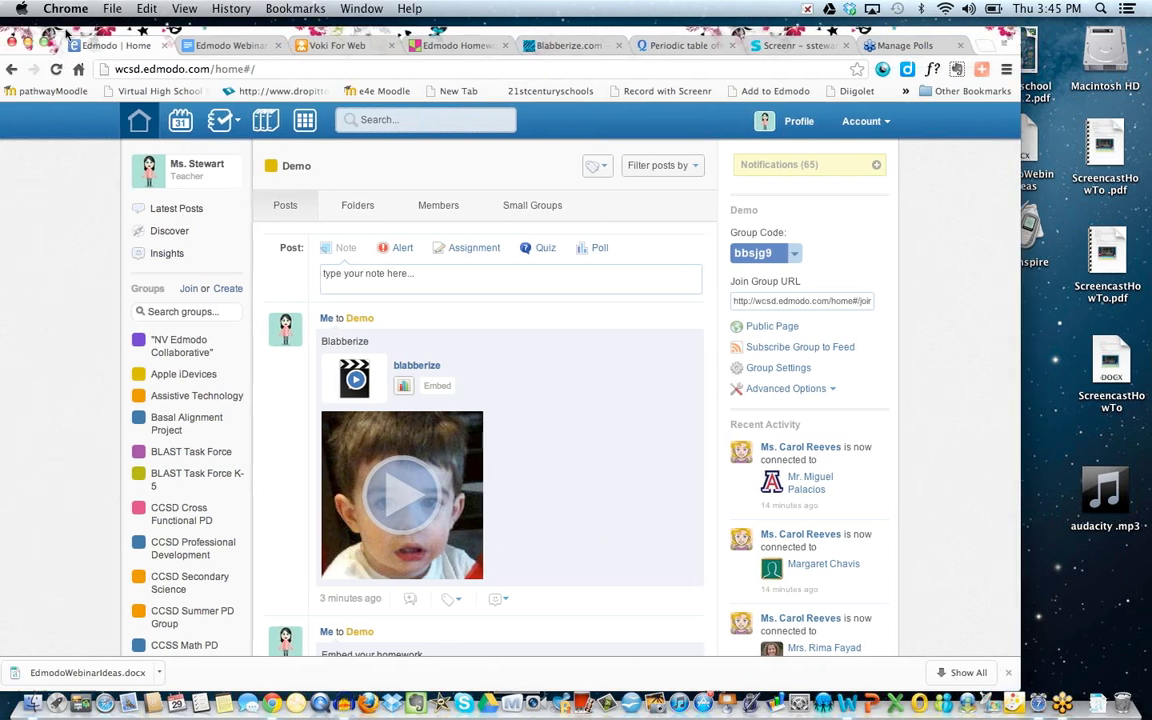
pyautogui.click(31, 40)
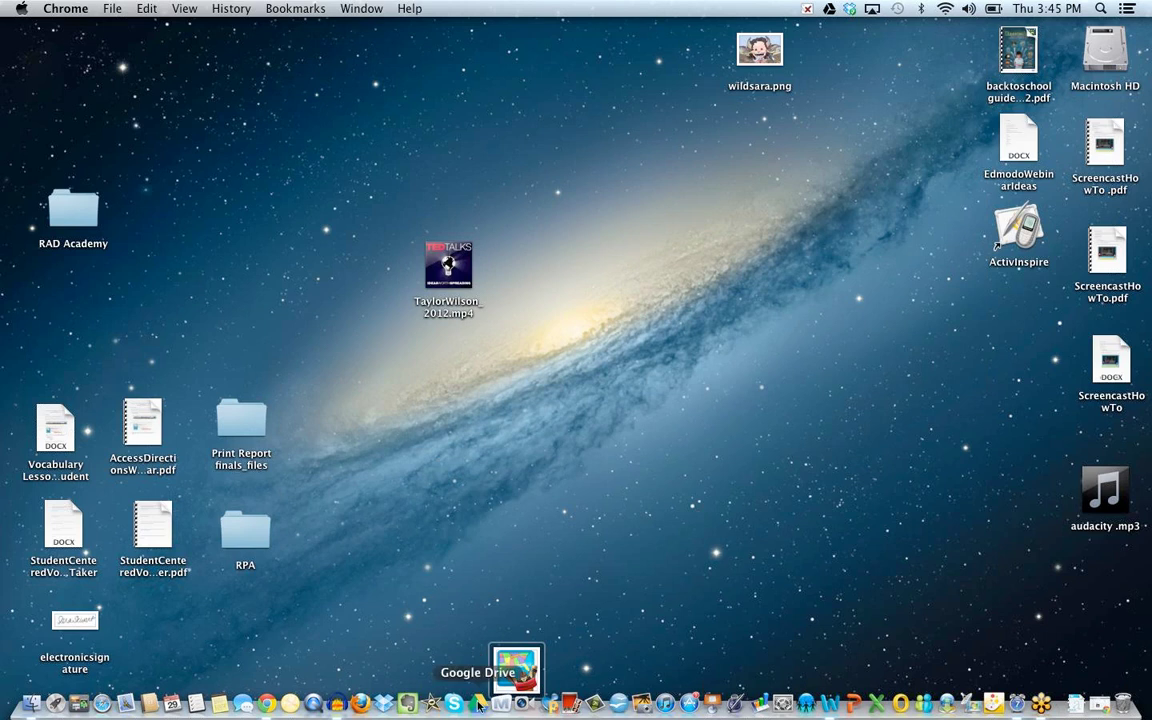
pyautogui.rightClick(336, 703)
pyautogui.moveTo(356, 610)
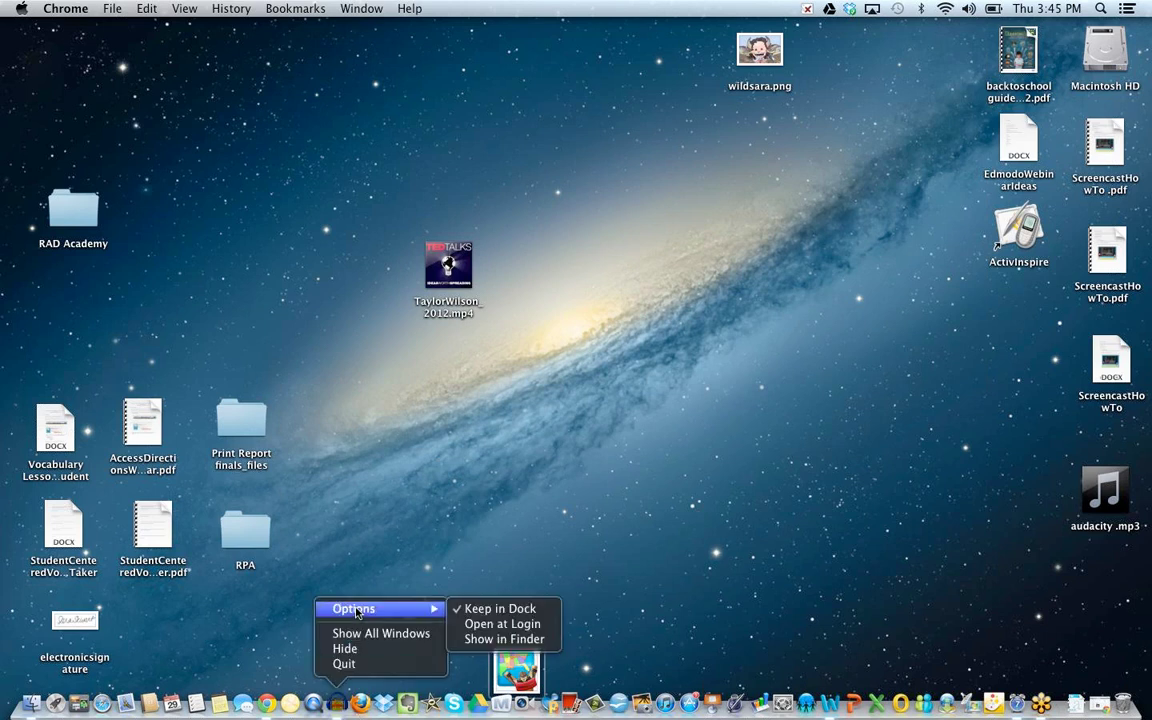
pyautogui.click(324, 541)
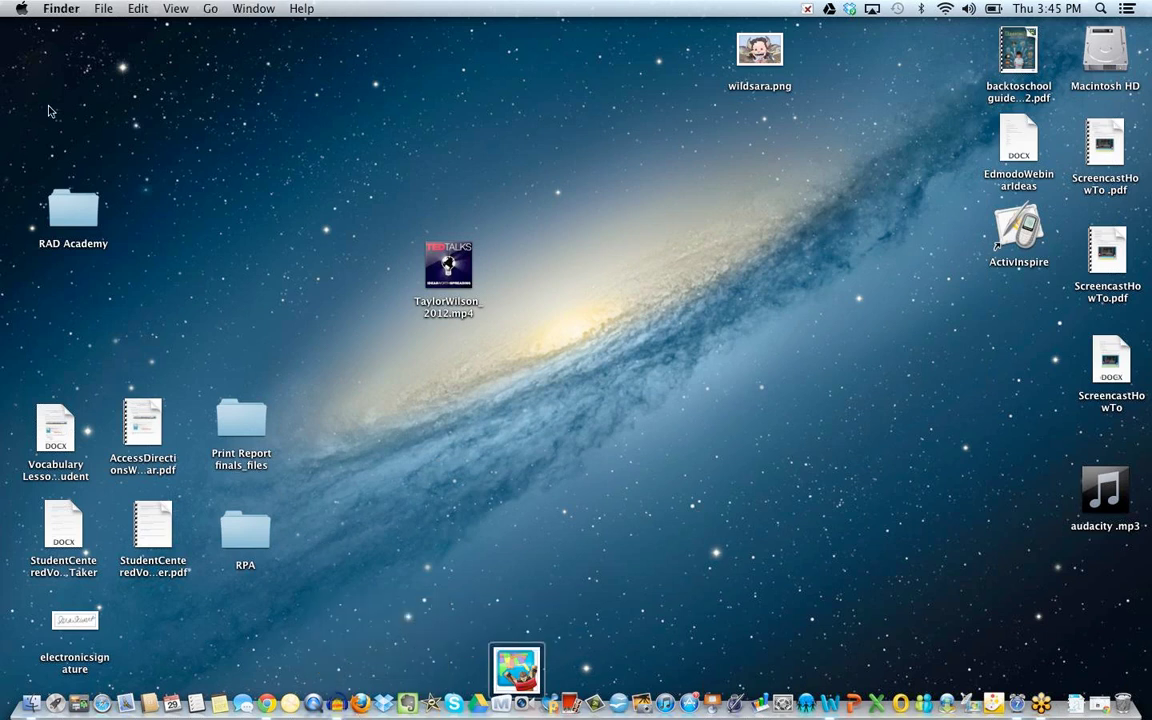
pyautogui.click(336, 705)
# Create a new empty Audacity project with File > New and start recording a spoken clip.
pyautogui.click(66, 10)
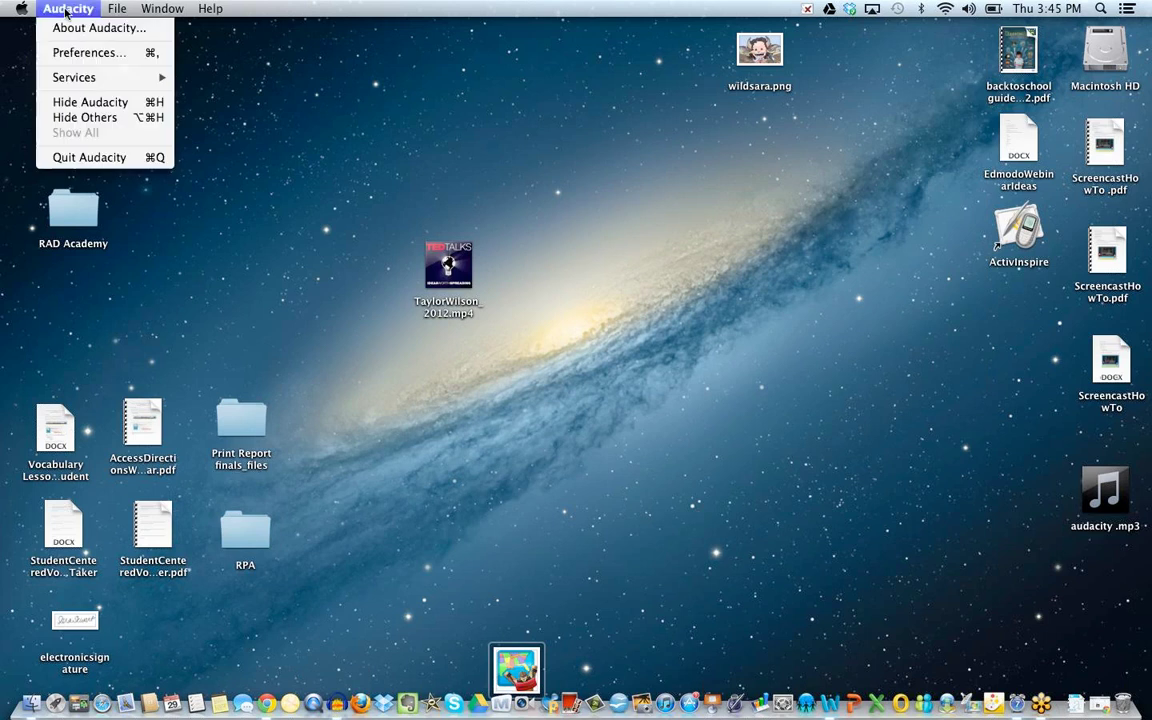
pyautogui.click(129, 28)
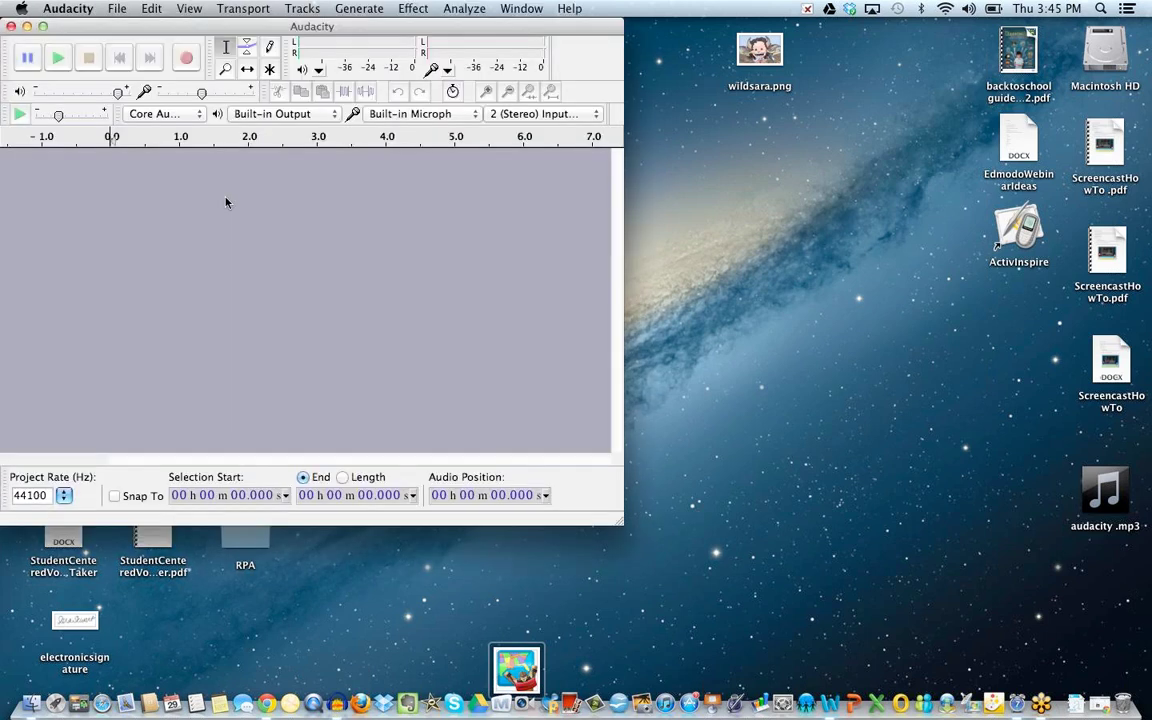
pyautogui.moveTo(245, 30); pyautogui.dragTo(301, 33)
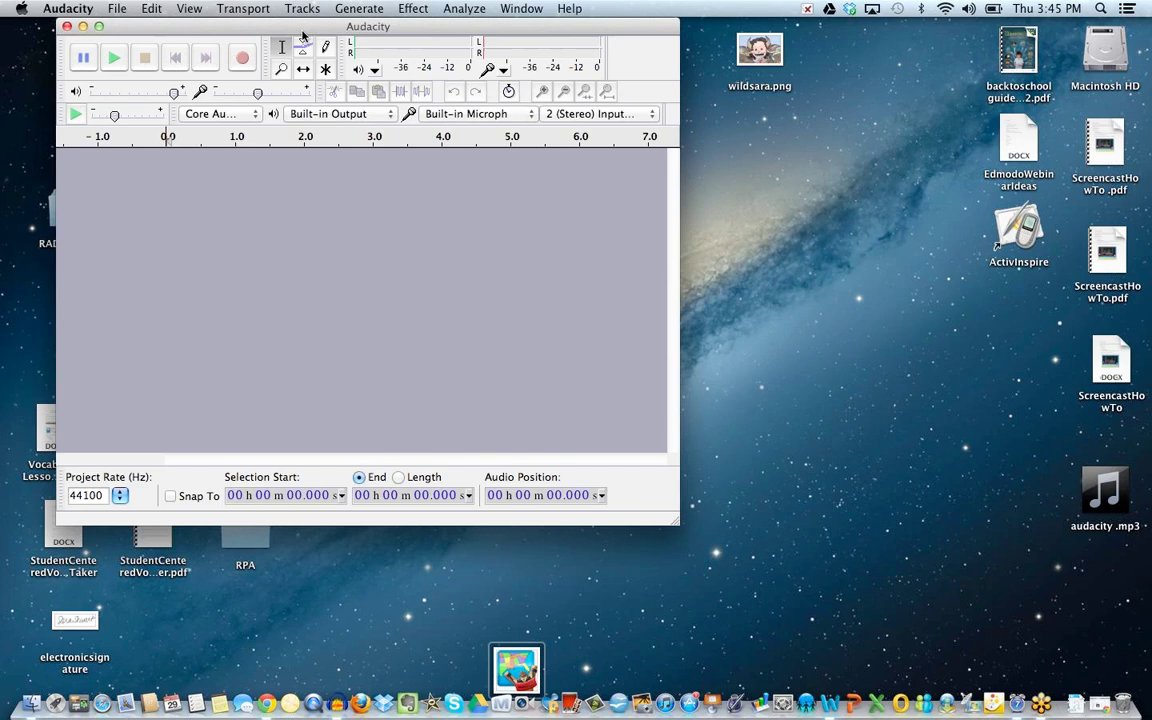
pyautogui.click(243, 59)
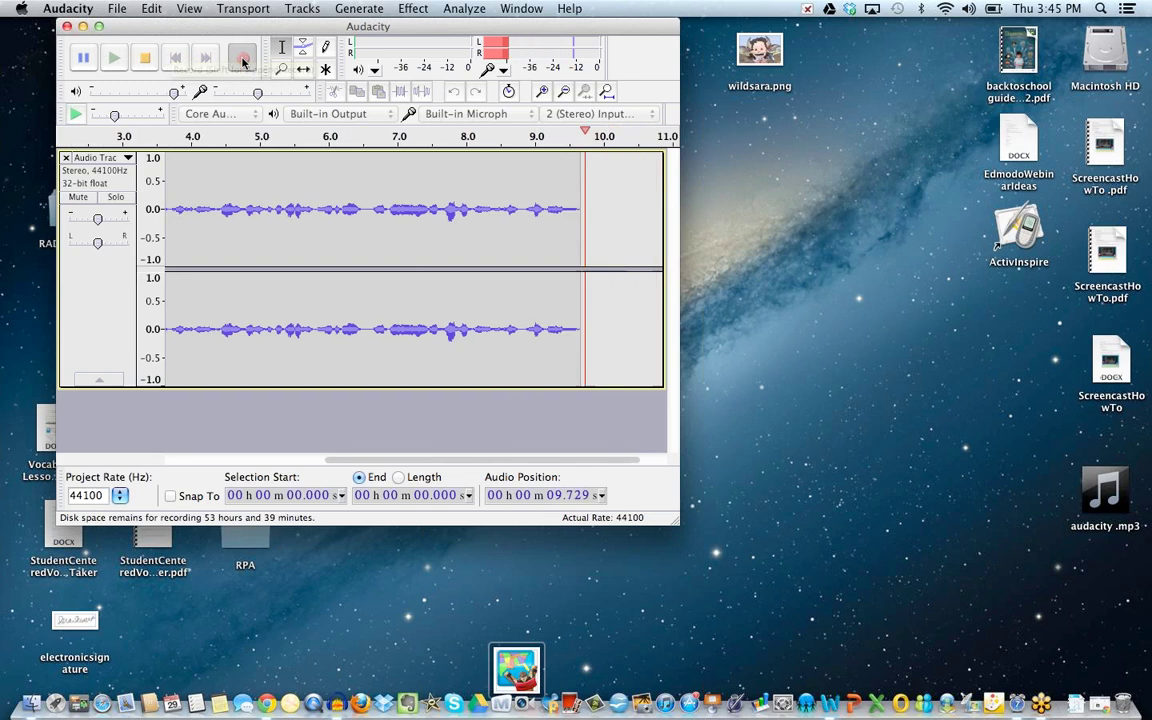
# Stop recording, export the clip as JohnFeedback.mp3 to the Desktop, and minimize Audacity.
pyautogui.click(146, 60)
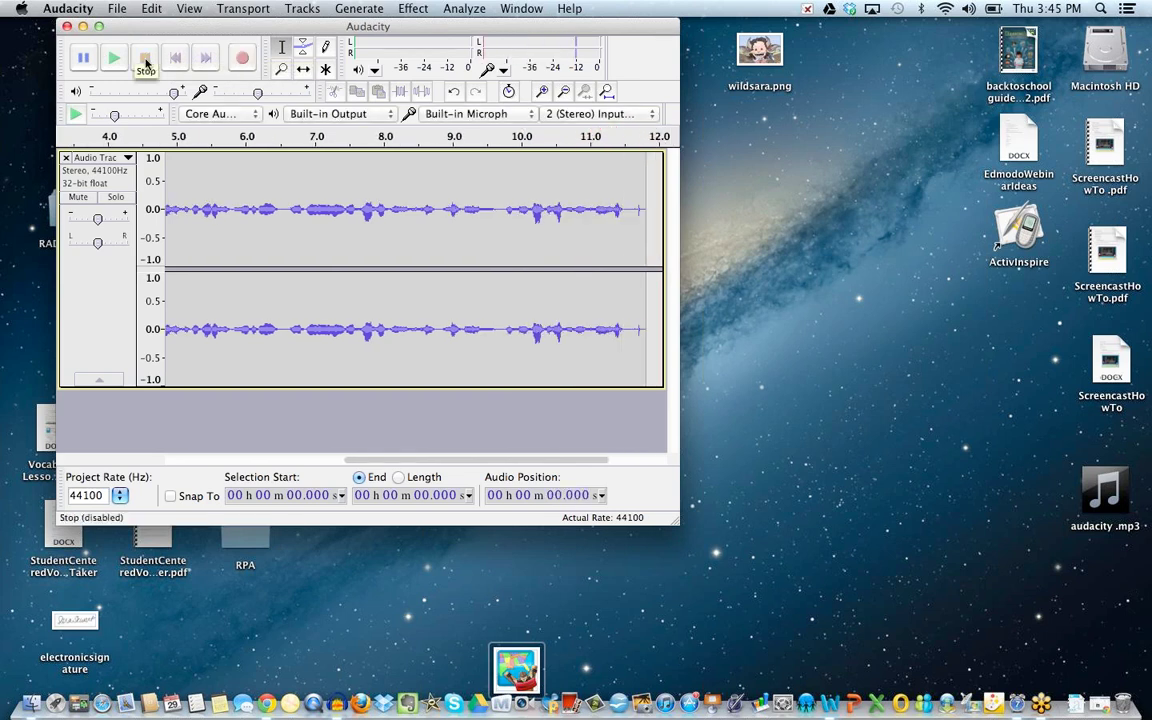
pyautogui.click(113, 9)
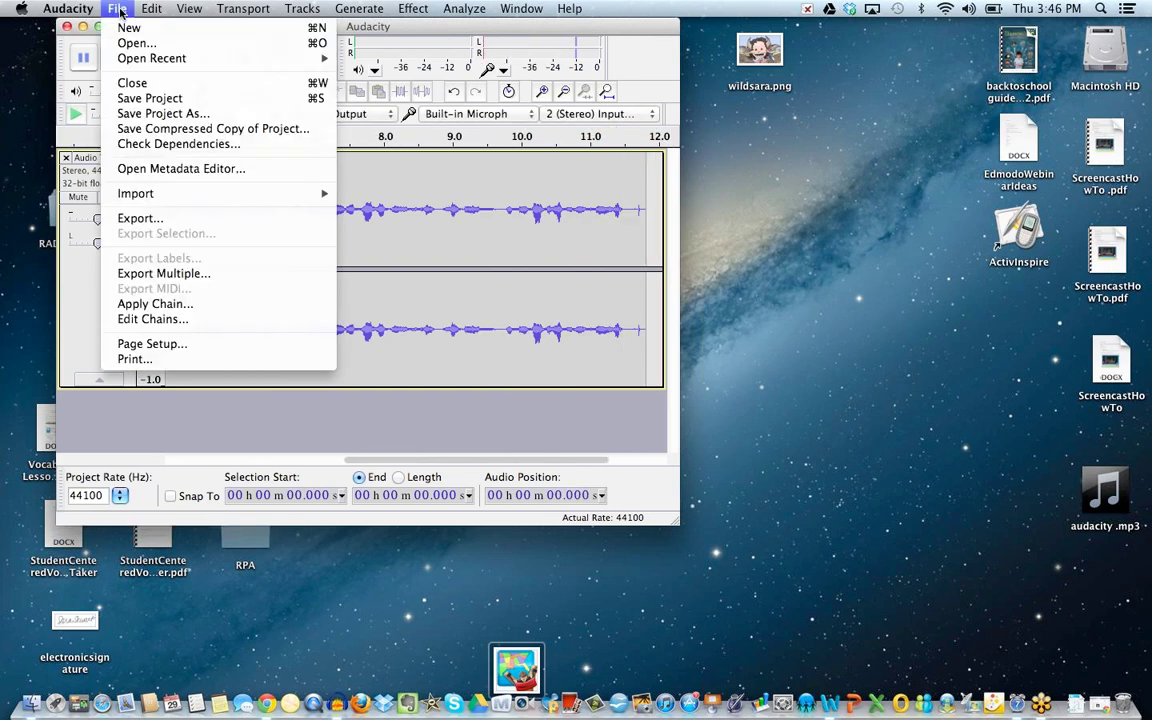
pyautogui.click(159, 221)
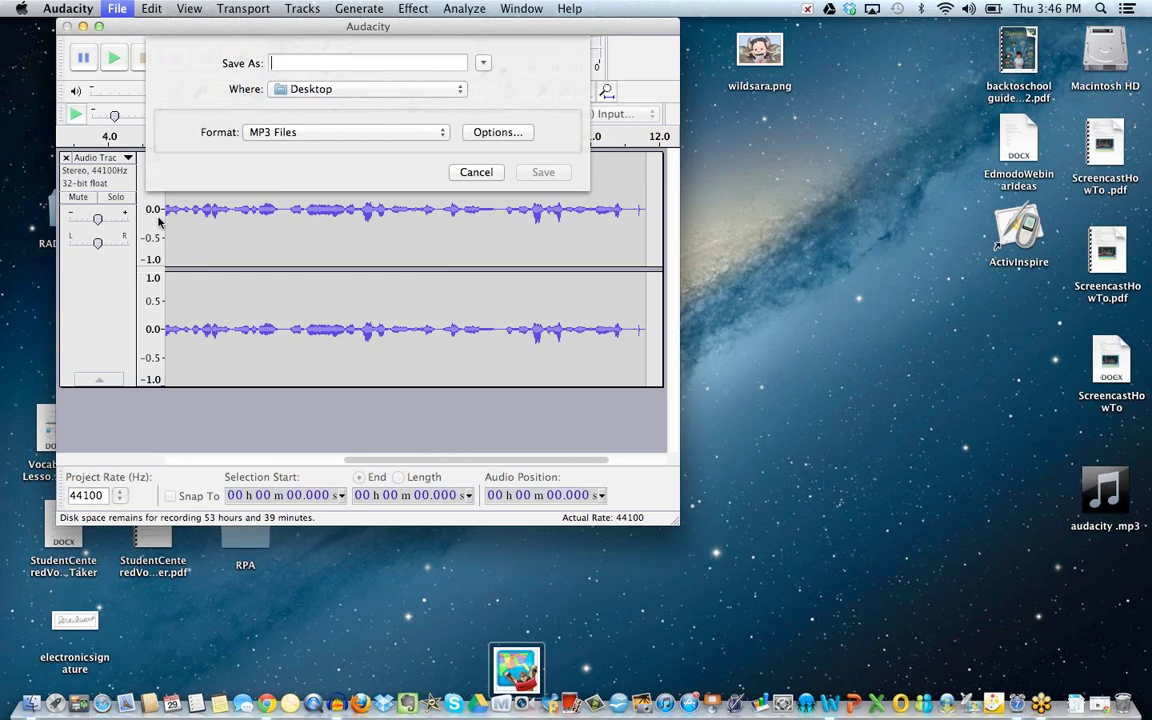
pyautogui.write('JohnFee')
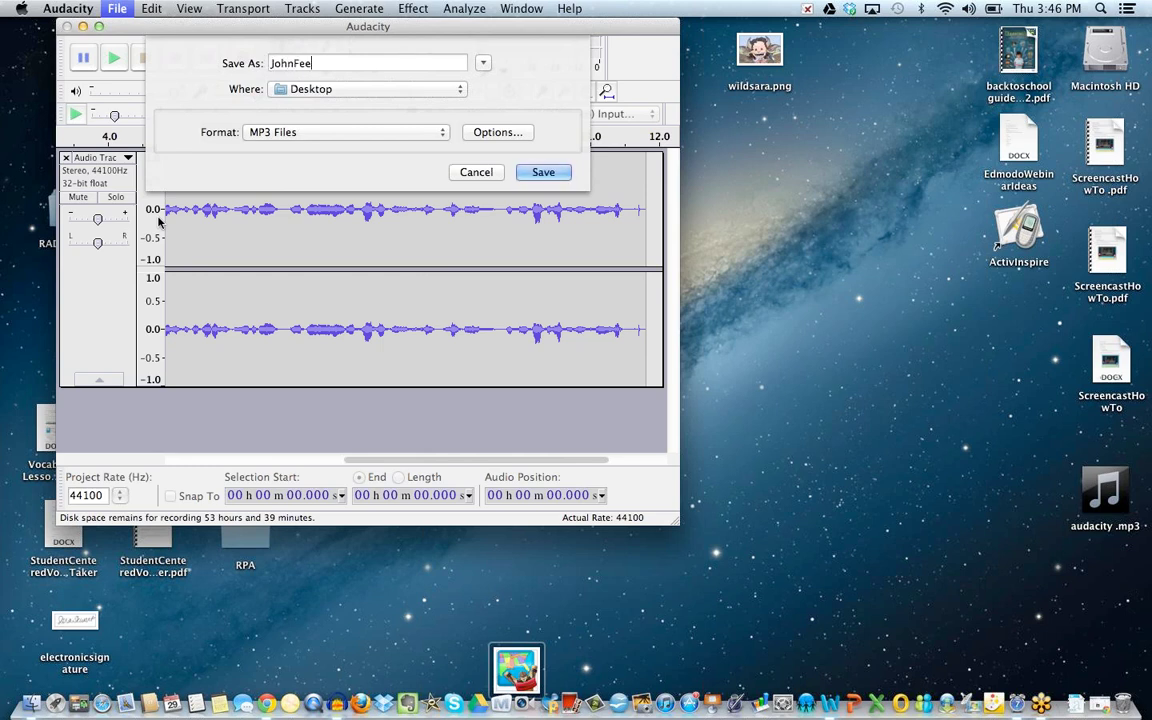
pyautogui.write('dback')
pyautogui.click(541, 174)
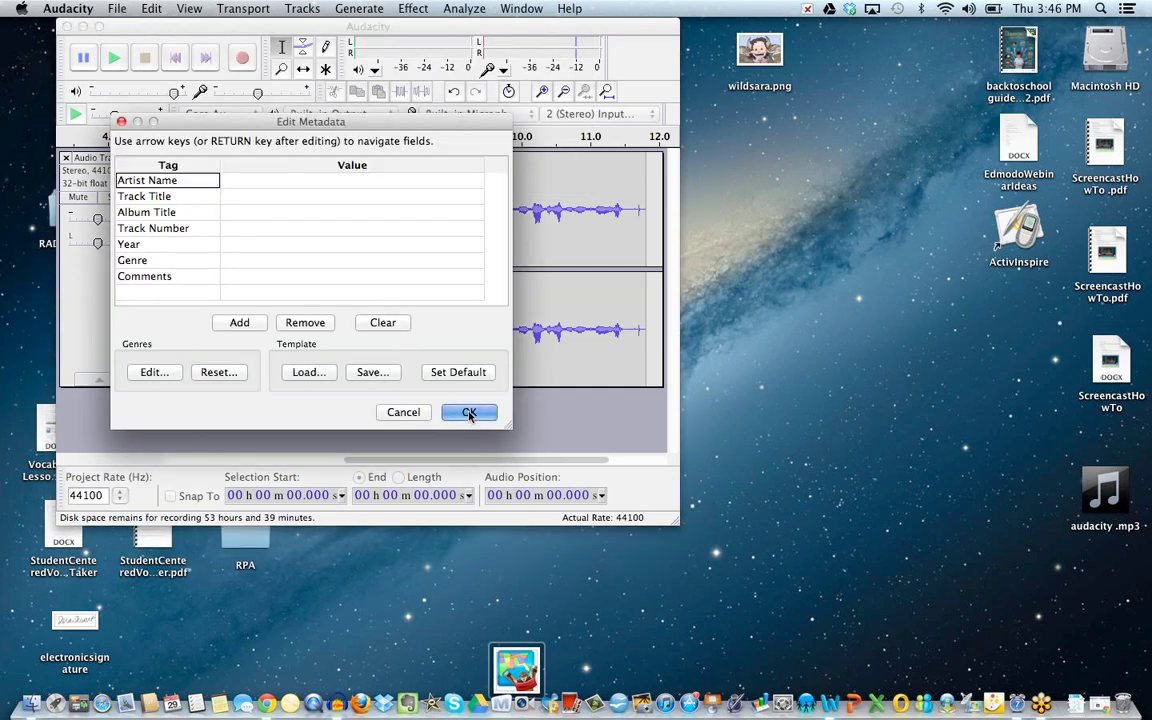
pyautogui.click(469, 413)
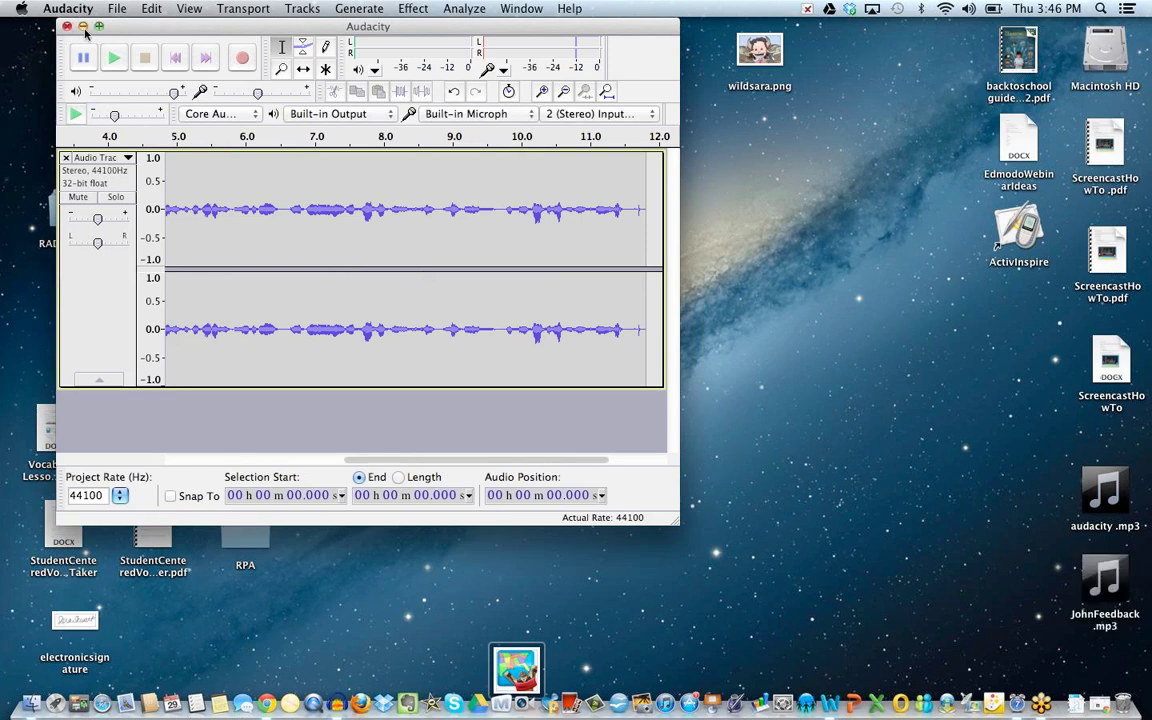
pyautogui.click(82, 26)
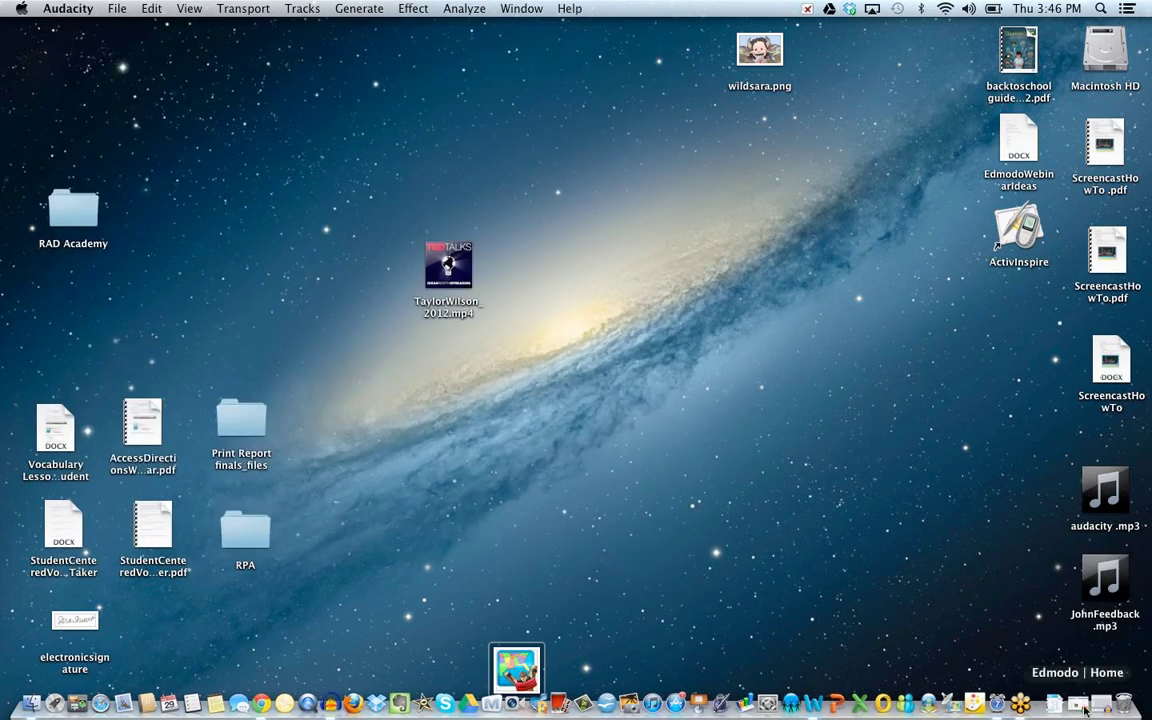
# Restore the Edmodo window and begin a new Demo note reading 'Listen to this!'.
pyautogui.click(1054, 704)
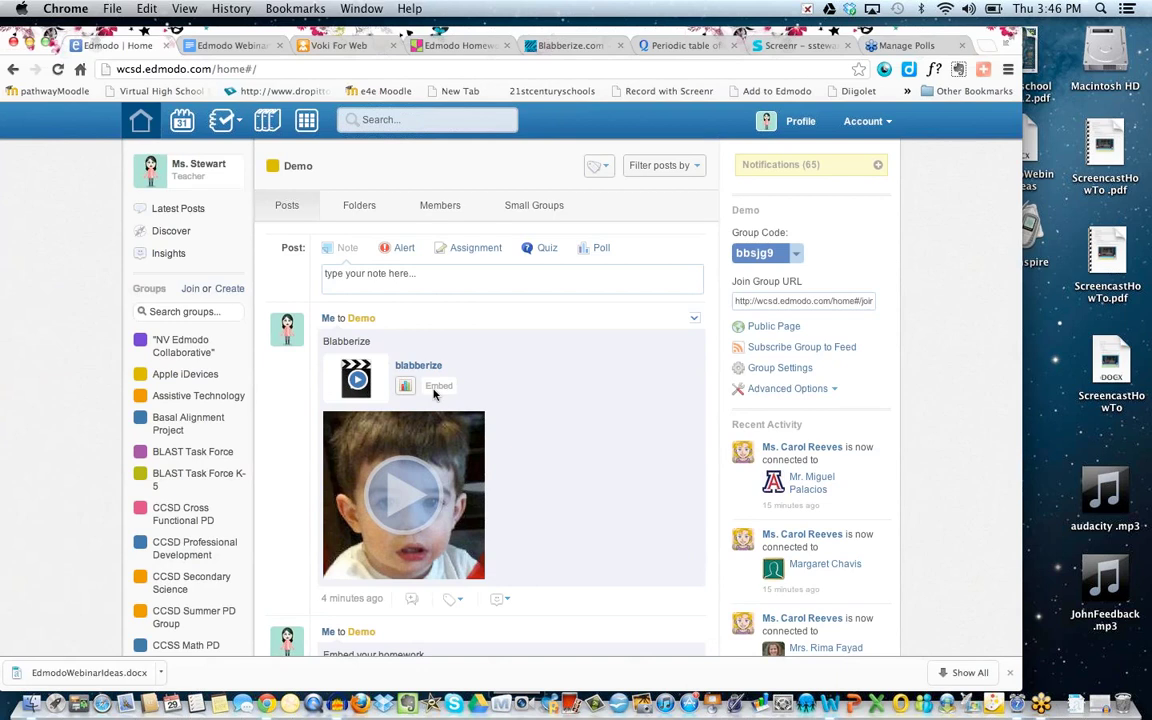
pyautogui.click(391, 277)
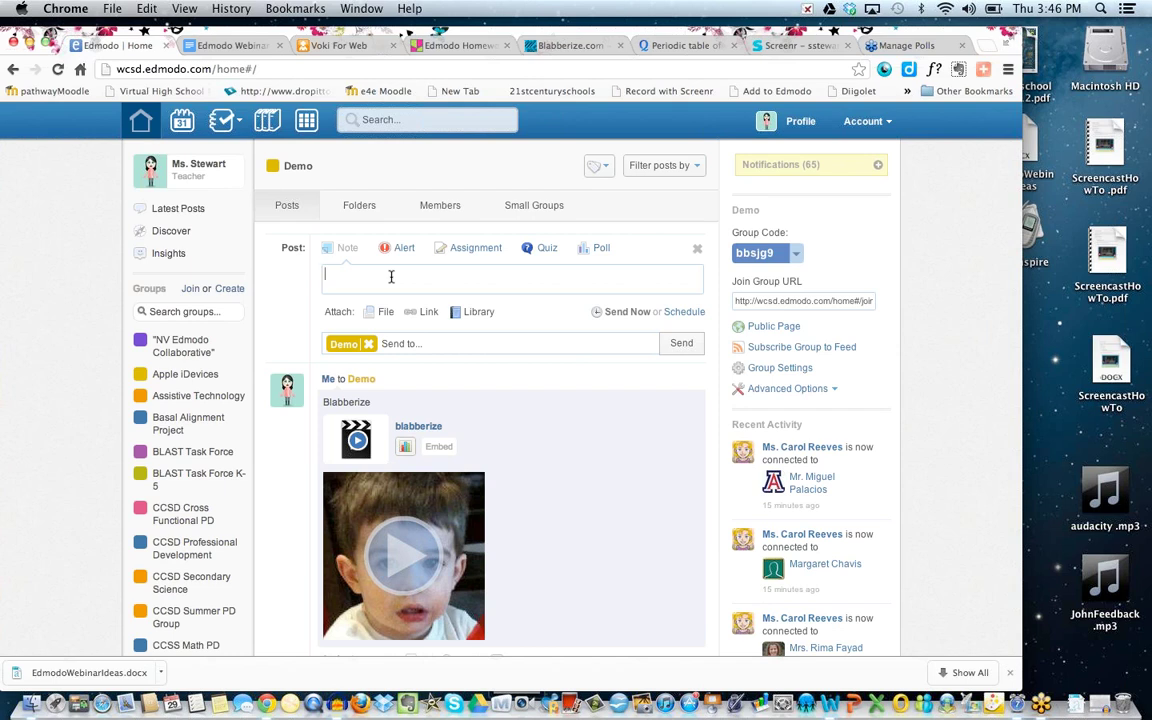
pyautogui.write('Listen to this!')
# Attach JohnFeedback.mp3 from the Desktop to the 'Listen to this!' note and send it to Demo.
pyautogui.click(425, 316)
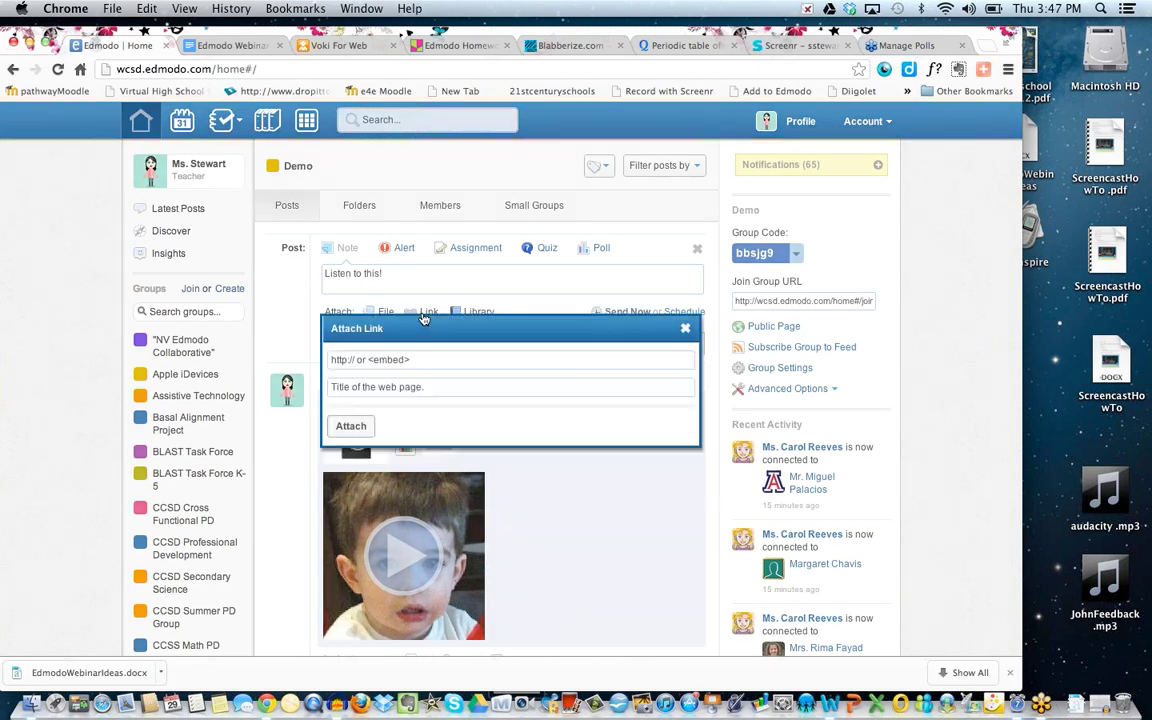
pyautogui.click(685, 328)
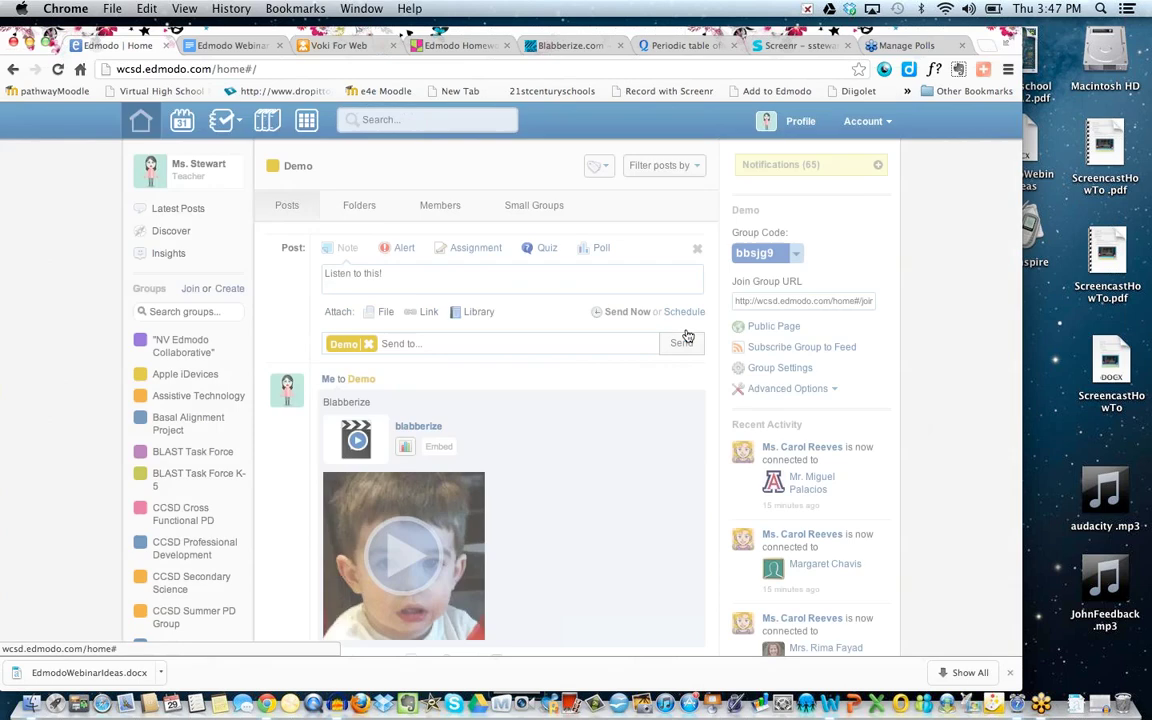
pyautogui.click(384, 314)
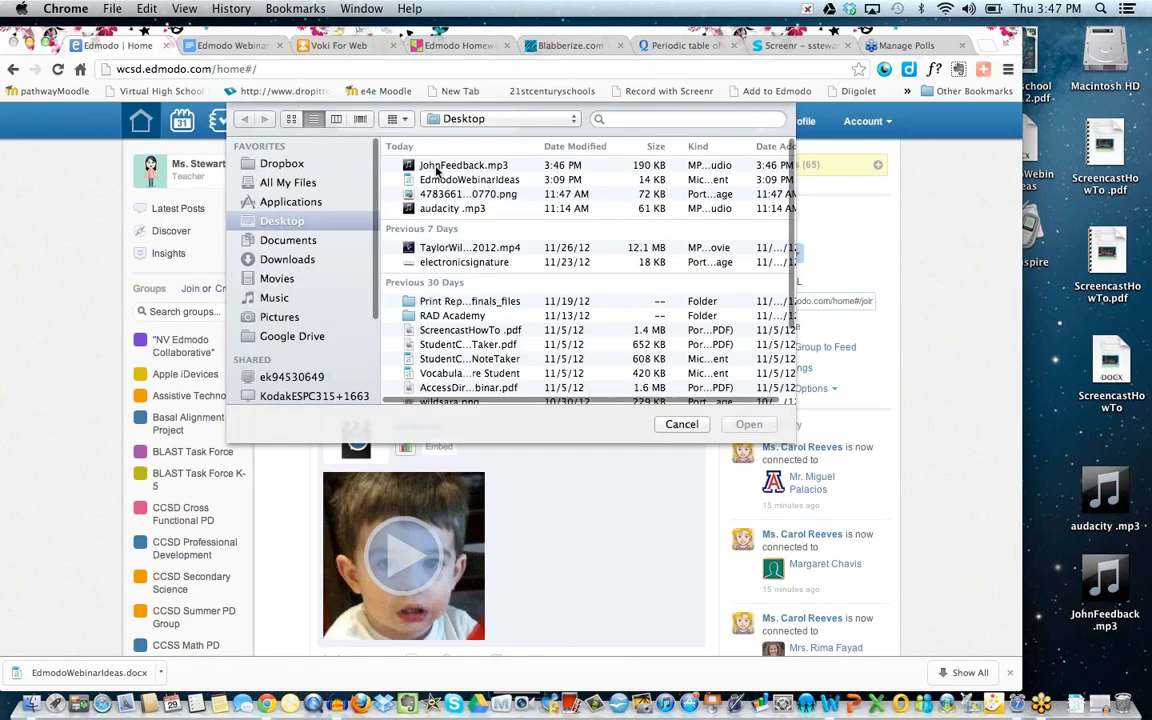
pyautogui.click(436, 167)
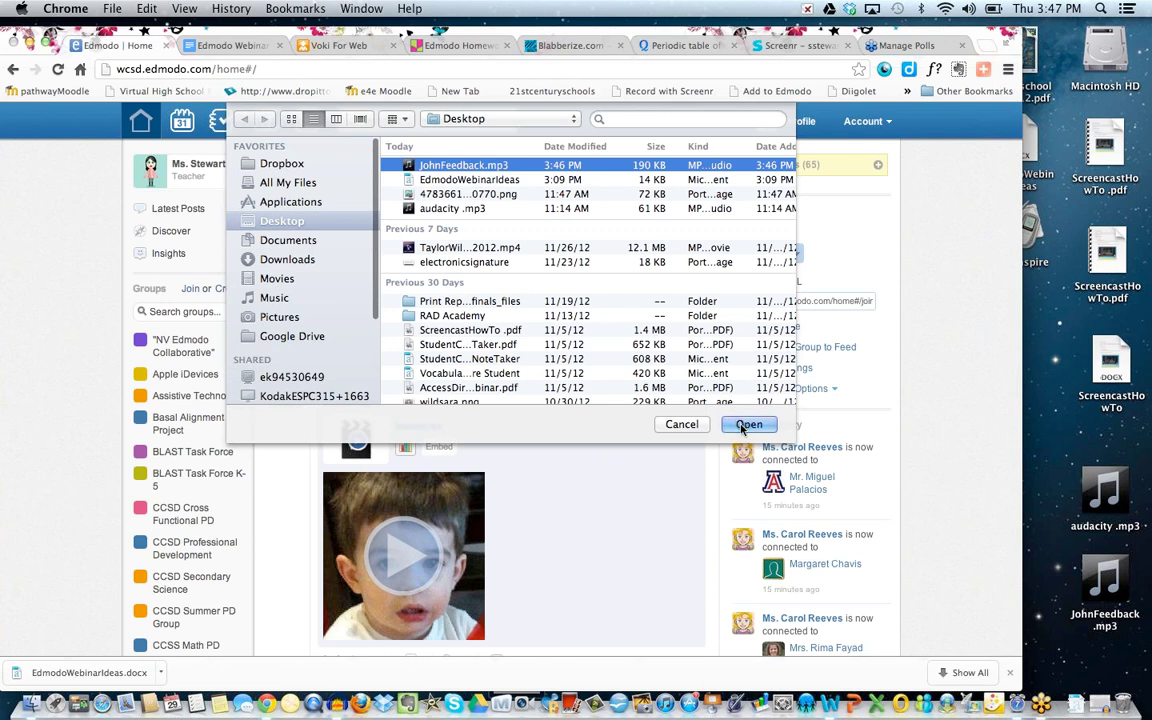
pyautogui.click(741, 426)
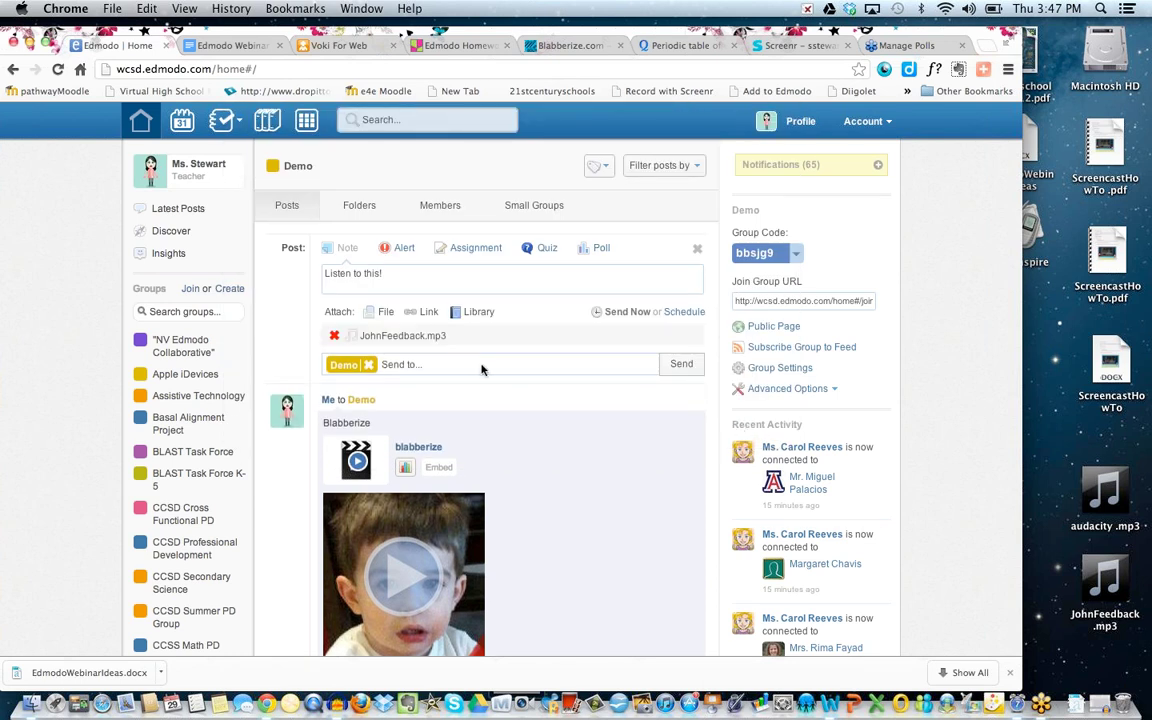
pyautogui.click(681, 366)
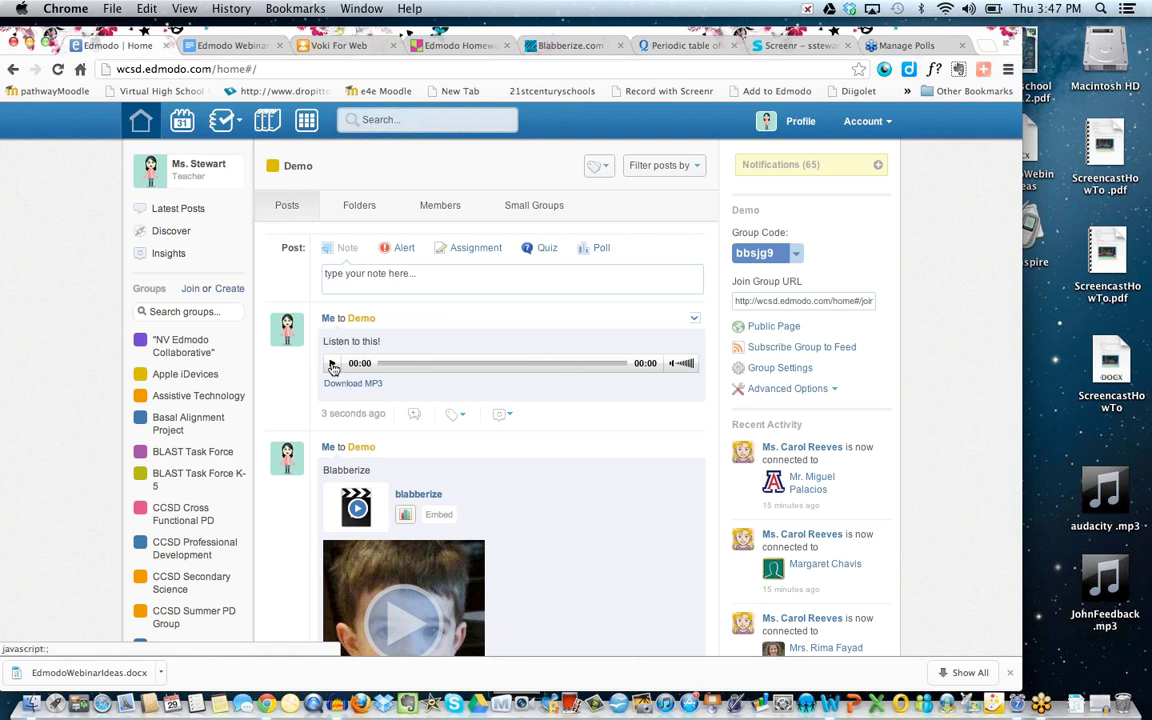
# Play the posted JohnFeedback.mp3 clip, then pause it at 00:08 of 00:11.
pyautogui.click(333, 365)
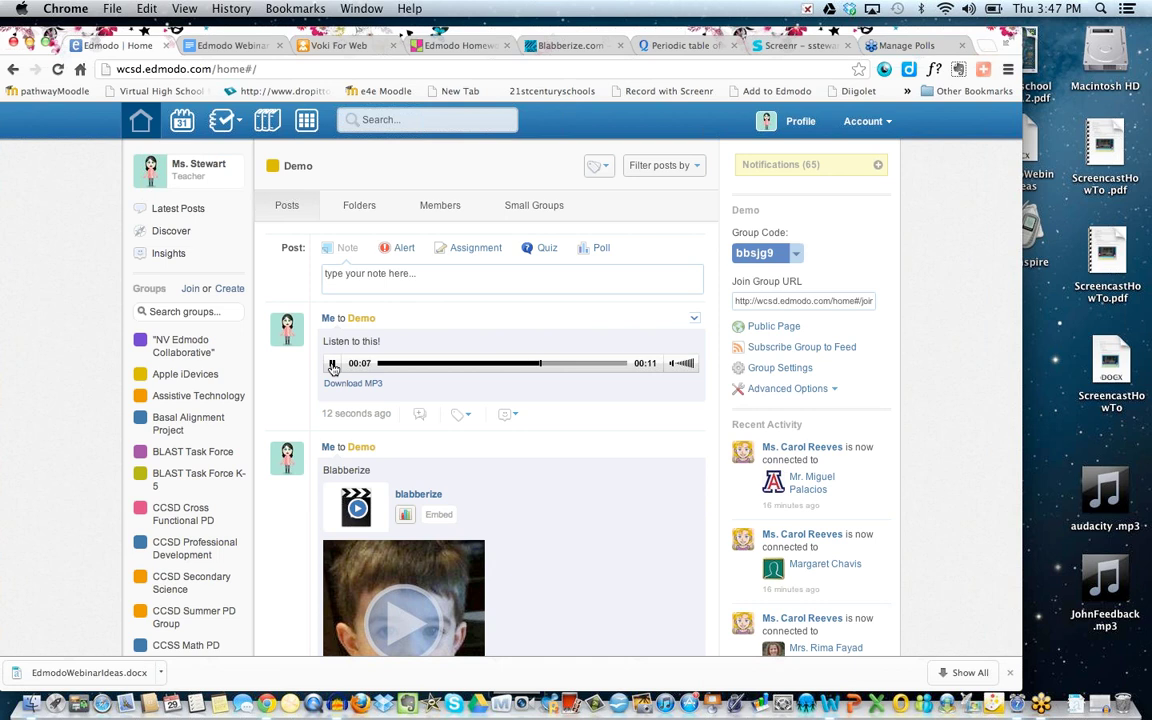
pyautogui.click(333, 364)
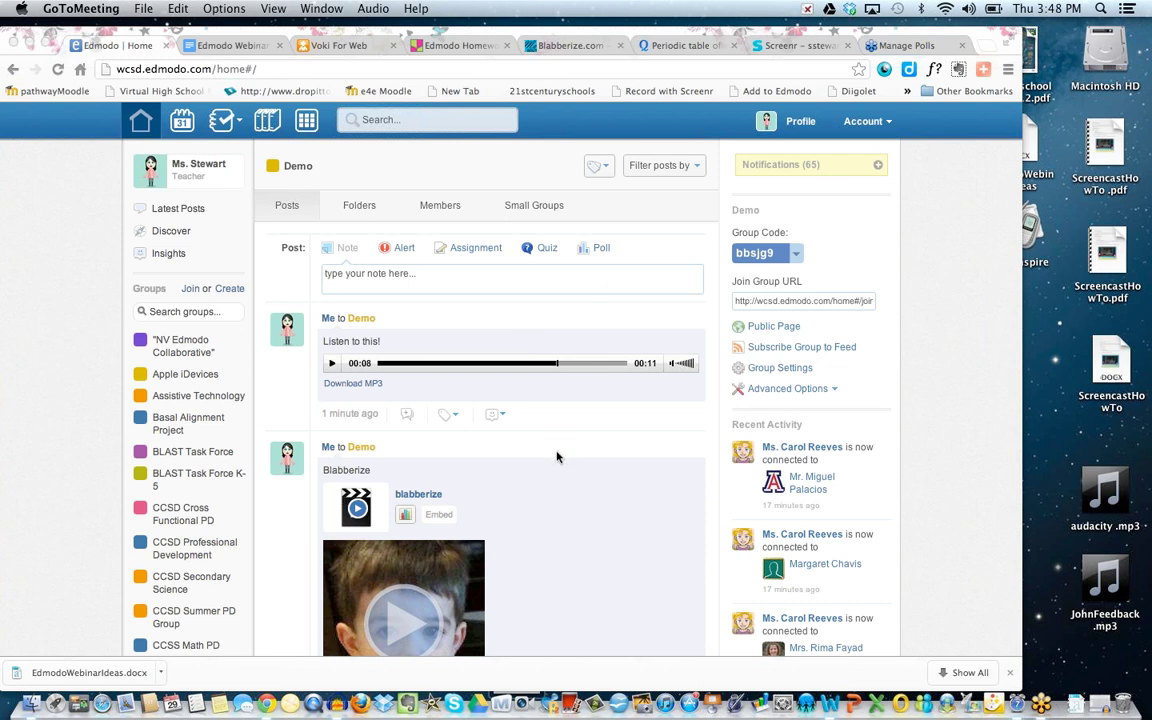
pyautogui.scroll(-1, 556, 499)
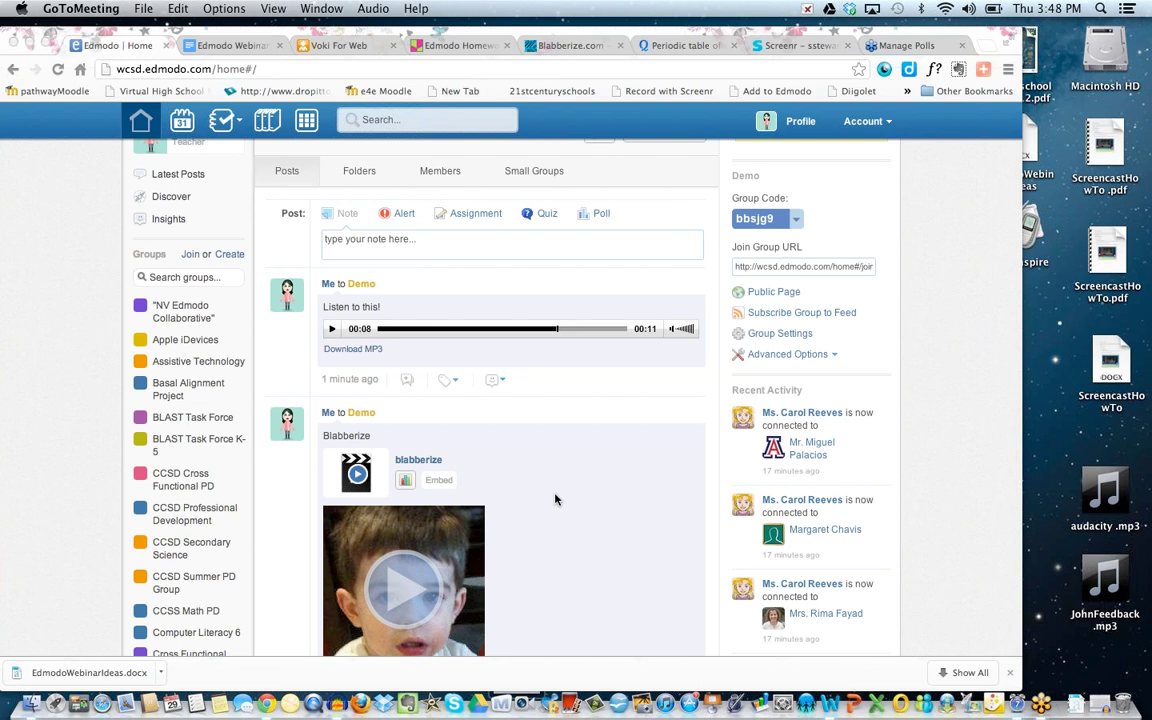
pyautogui.scroll(1, 556, 499)
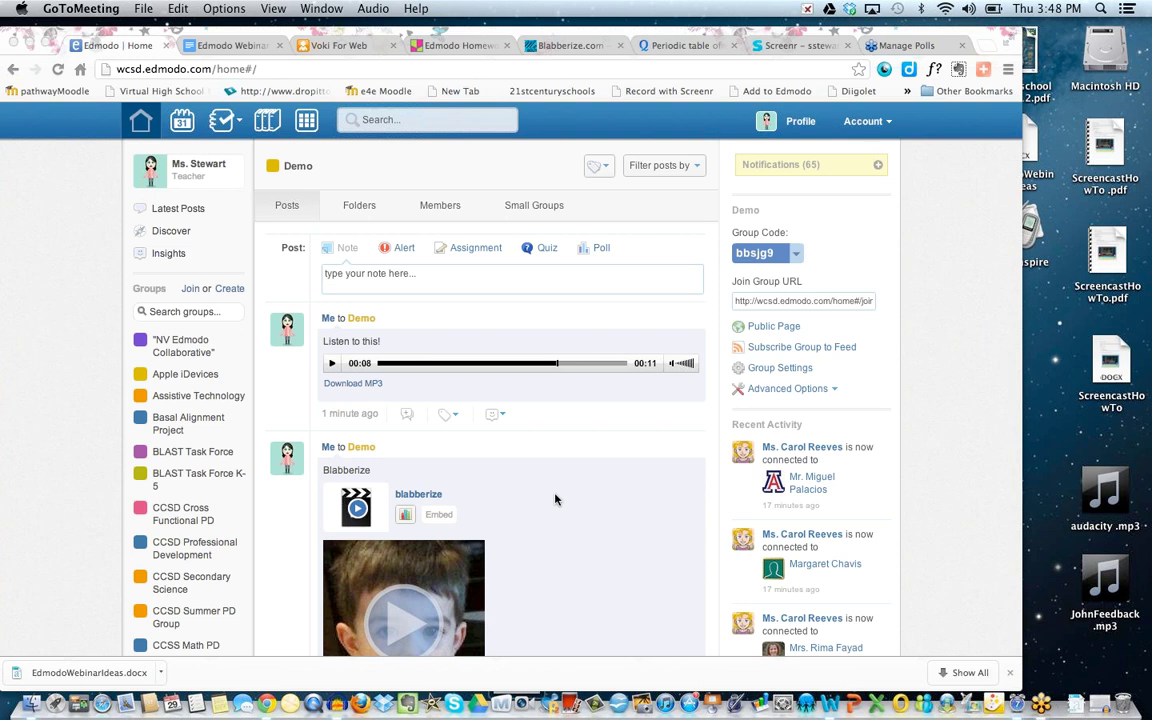
pyautogui.scroll(-5, 556, 499)
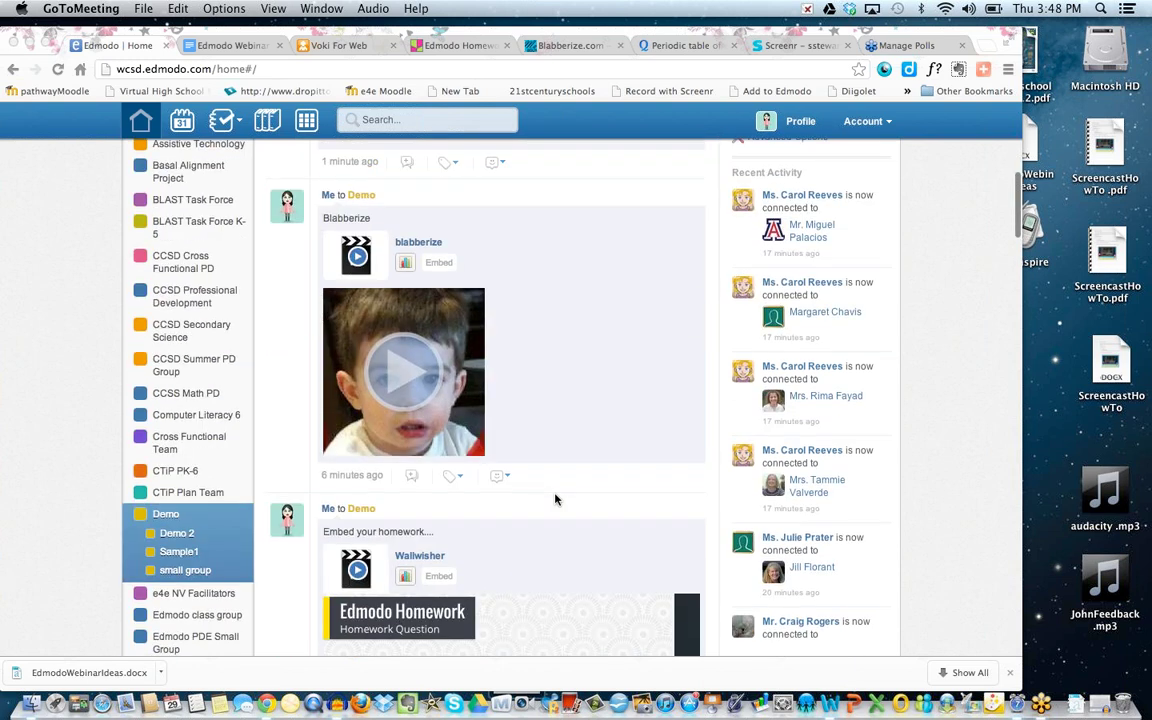
pyautogui.scroll(5, 556, 499)
pyautogui.scroll(-5, 556, 499)
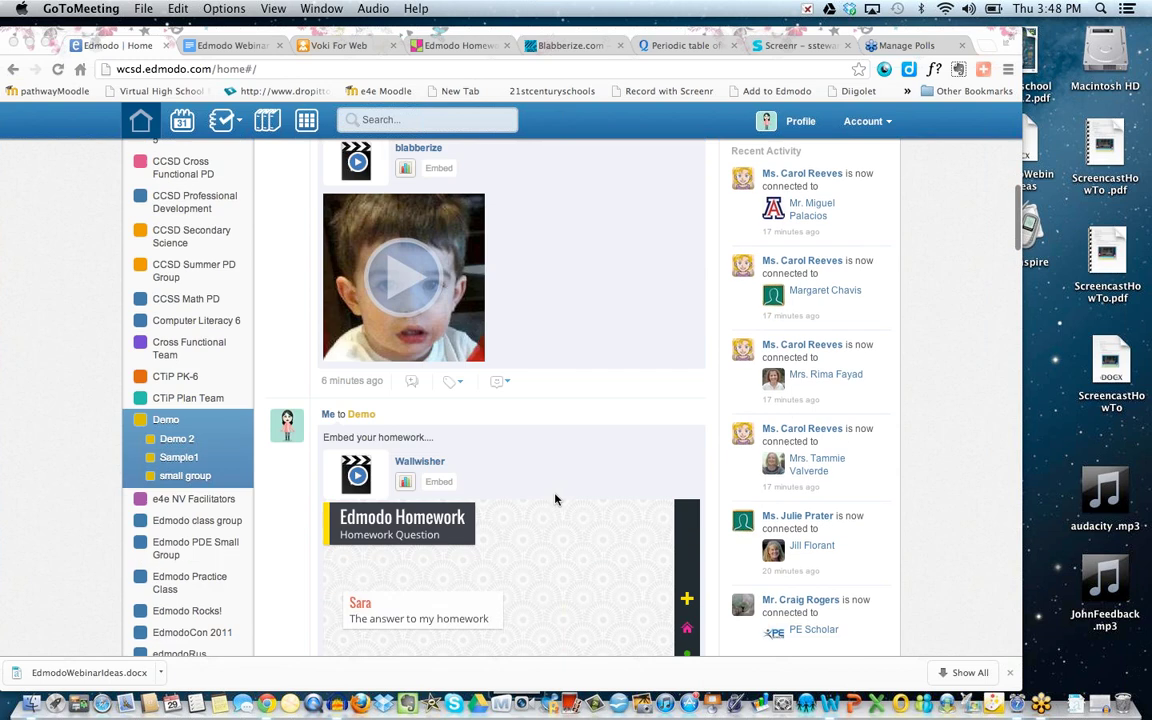
pyautogui.scroll(-1, 556, 499)
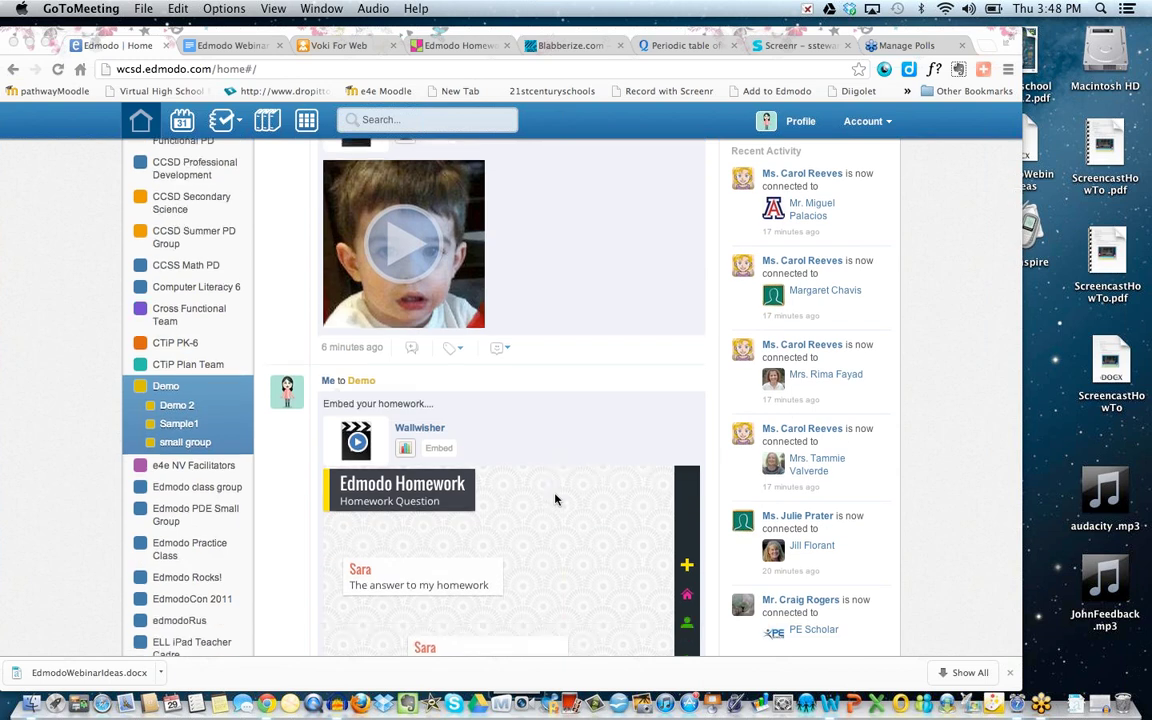
pyautogui.scroll(5, 556, 499)
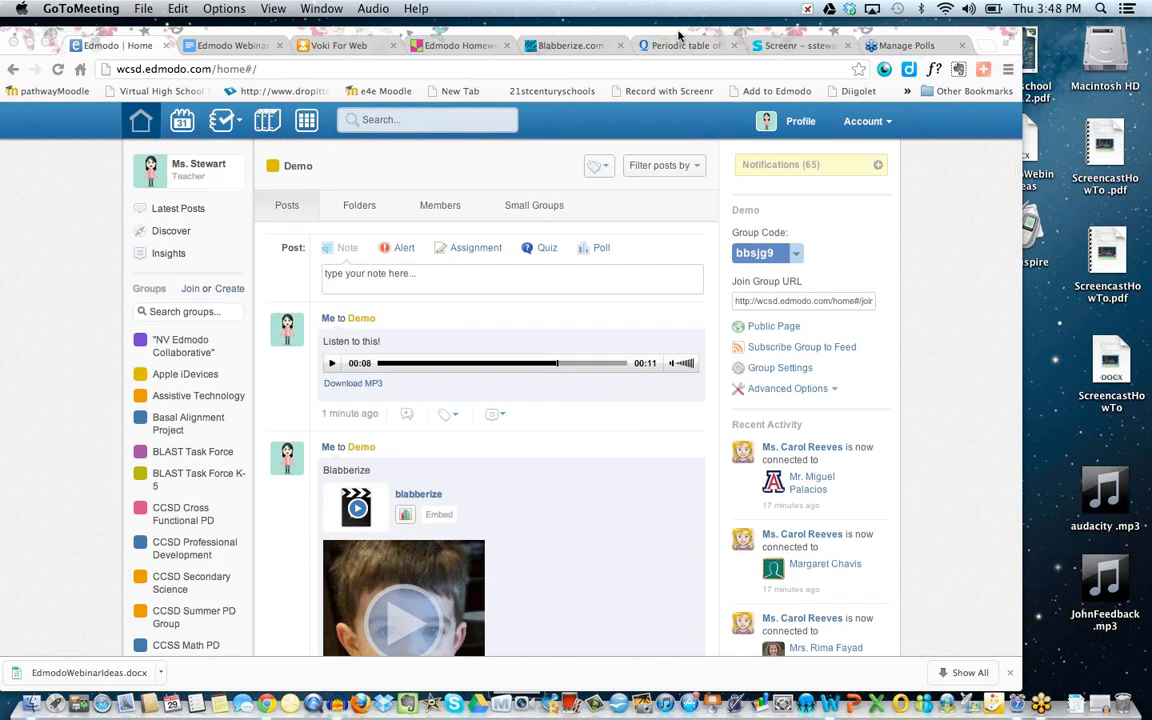
pyautogui.moveTo(679, 36); pyautogui.dragTo(600, 40)
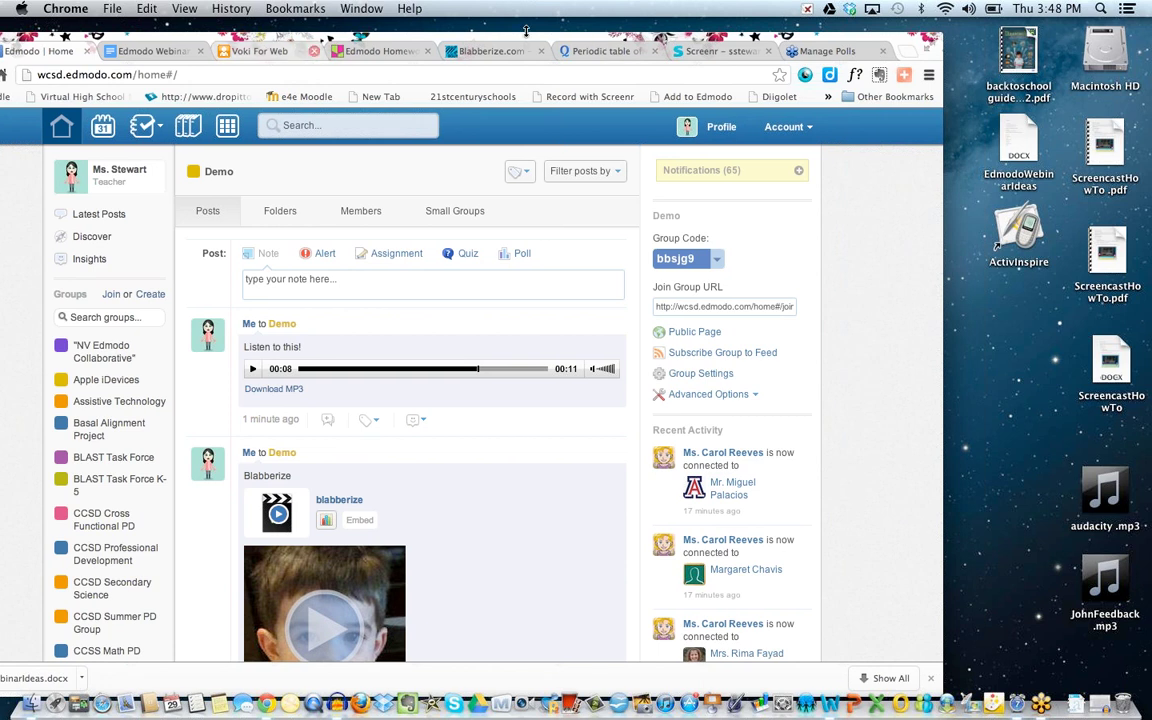
# Open the 'Periodic table of elements part 1' flashcard set in Quizlet.
pyautogui.click(610, 58)
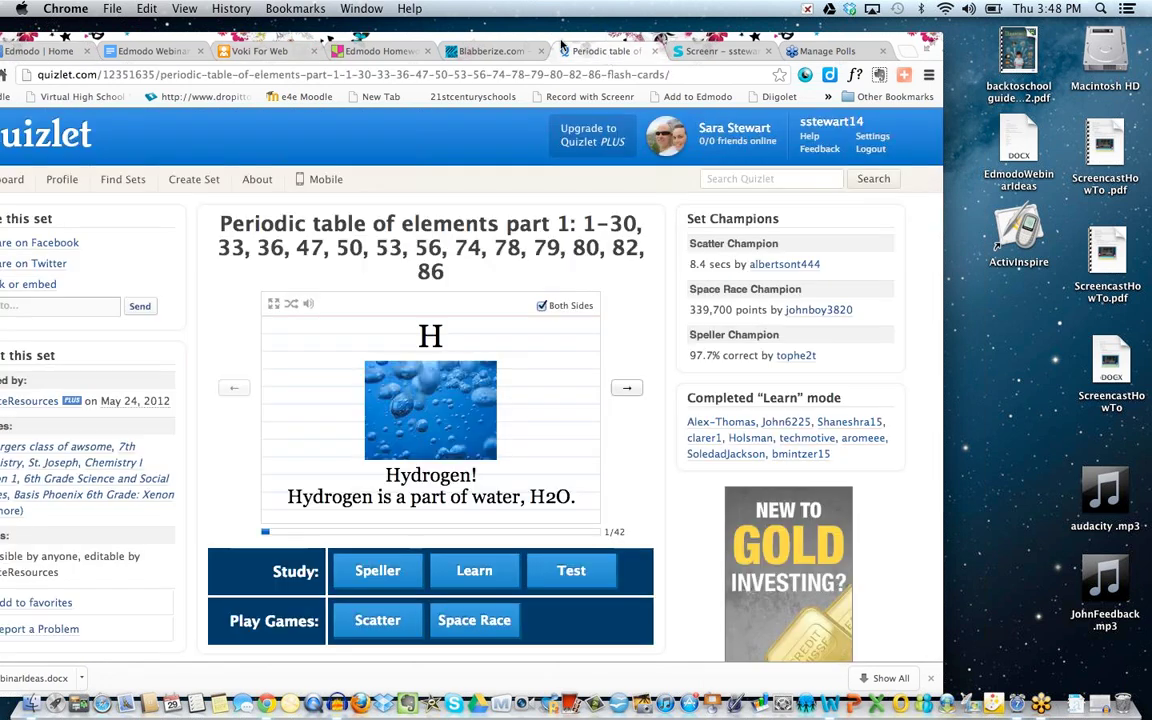
pyautogui.moveTo(540, 41)
pyautogui.mouseDown()
pyautogui.moveTo(585, 38)
pyautogui.moveTo(550, 38)
pyautogui.mouseUp()
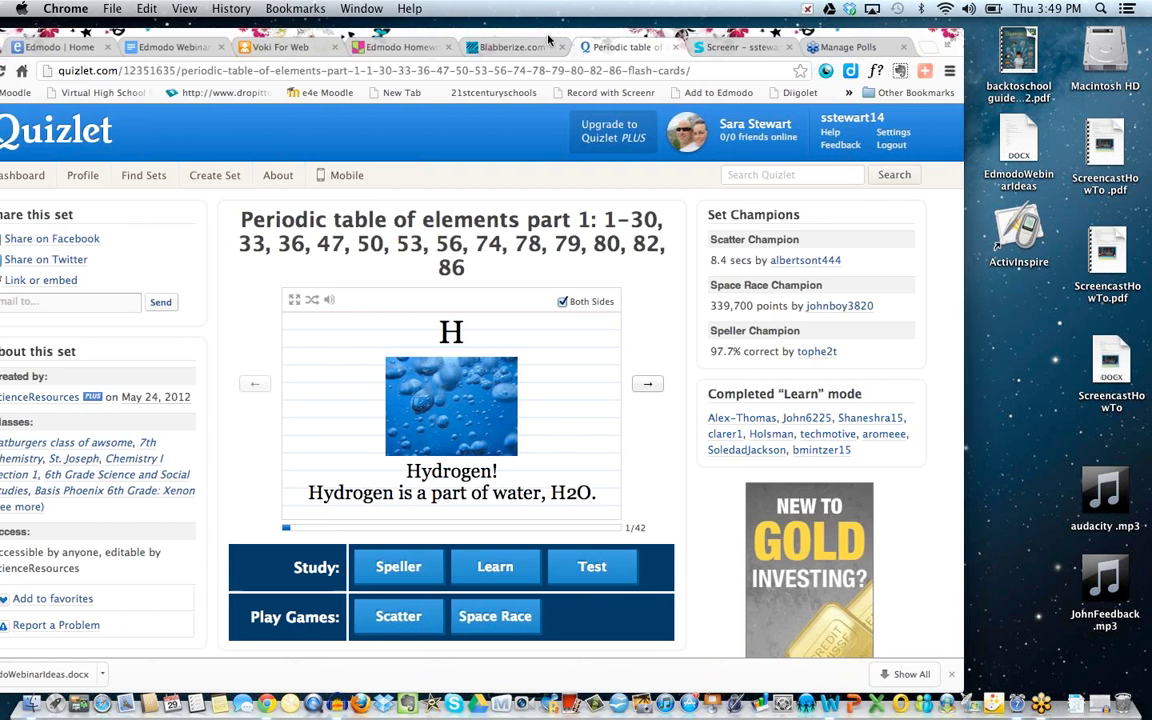
pyautogui.moveTo(549, 40); pyautogui.dragTo(570, 36)
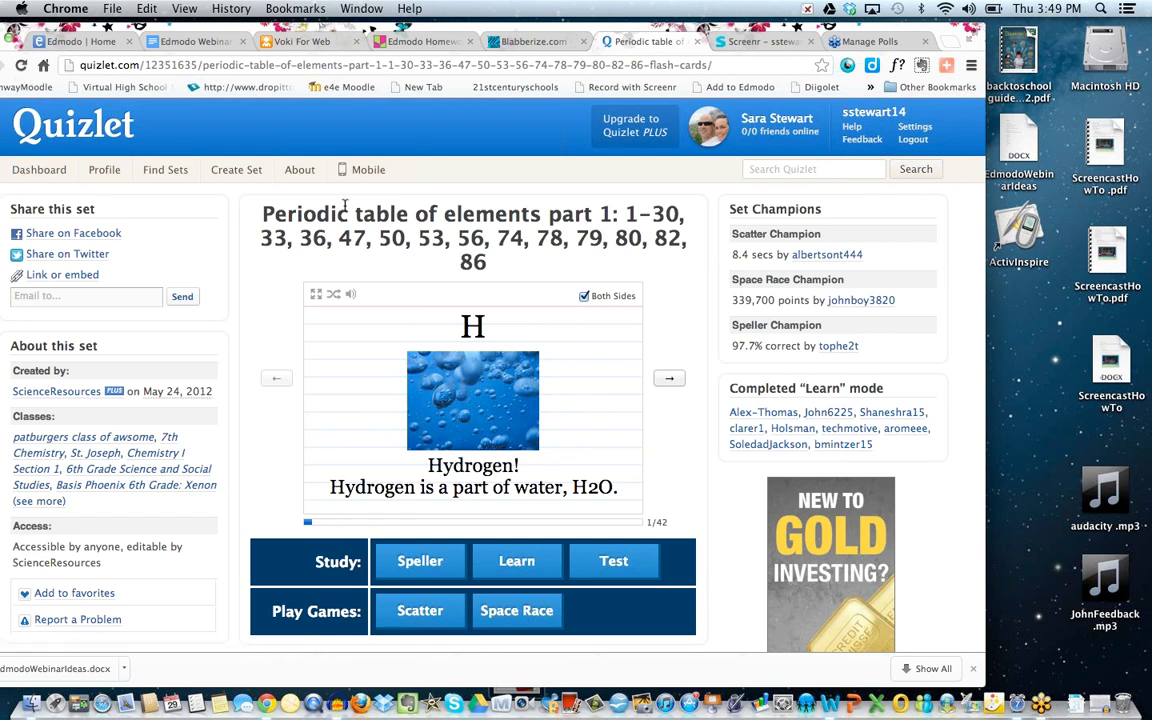
pyautogui.scroll(-1, 365, 305)
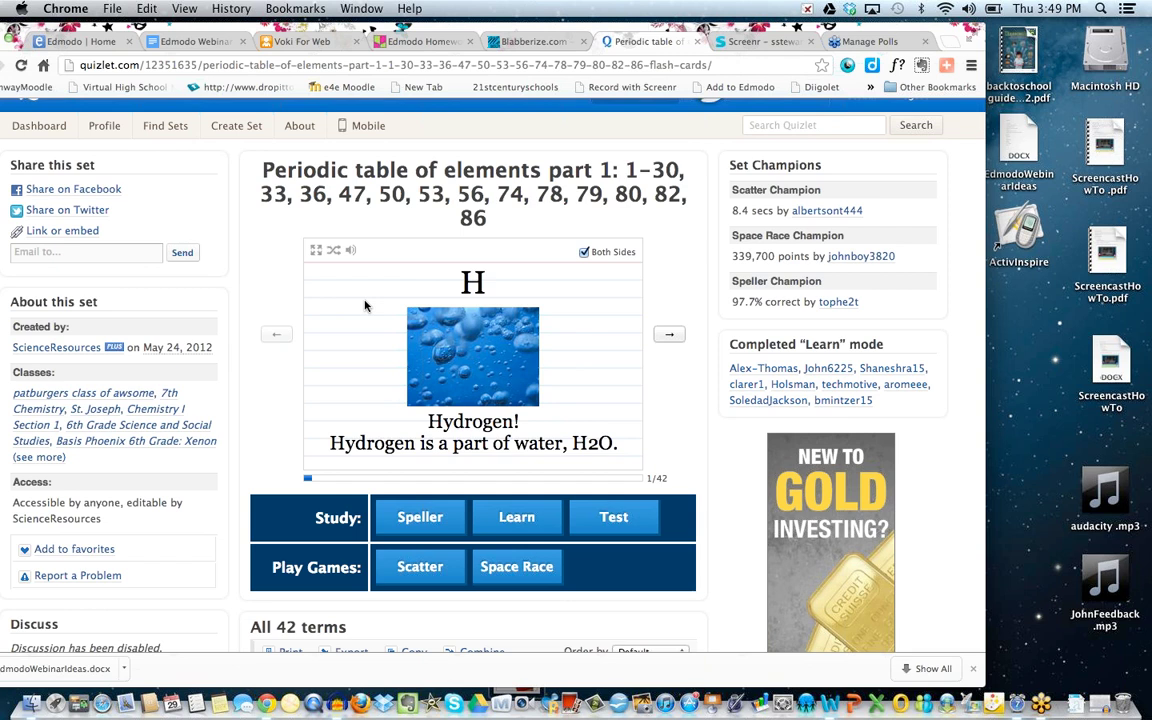
# Step through the cards to Beryllium, card 4 of 42, toggling Both Sides off and back on.
pyautogui.click(670, 337)
pyautogui.click(670, 337)
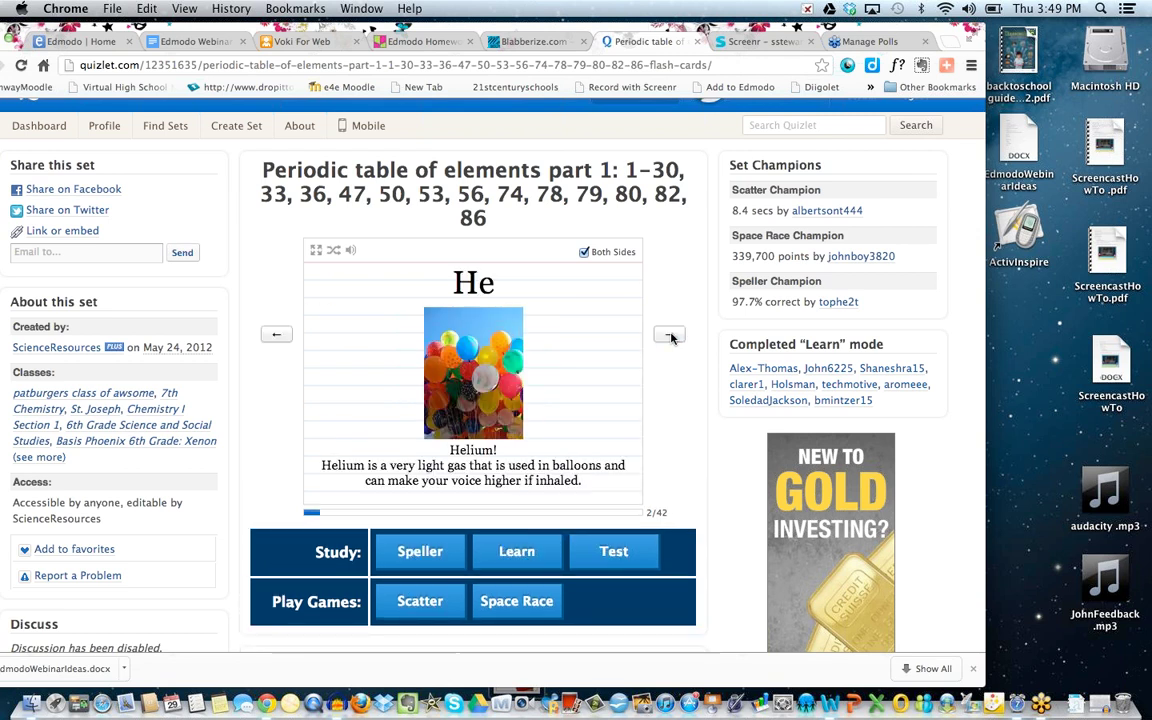
pyautogui.click(670, 337)
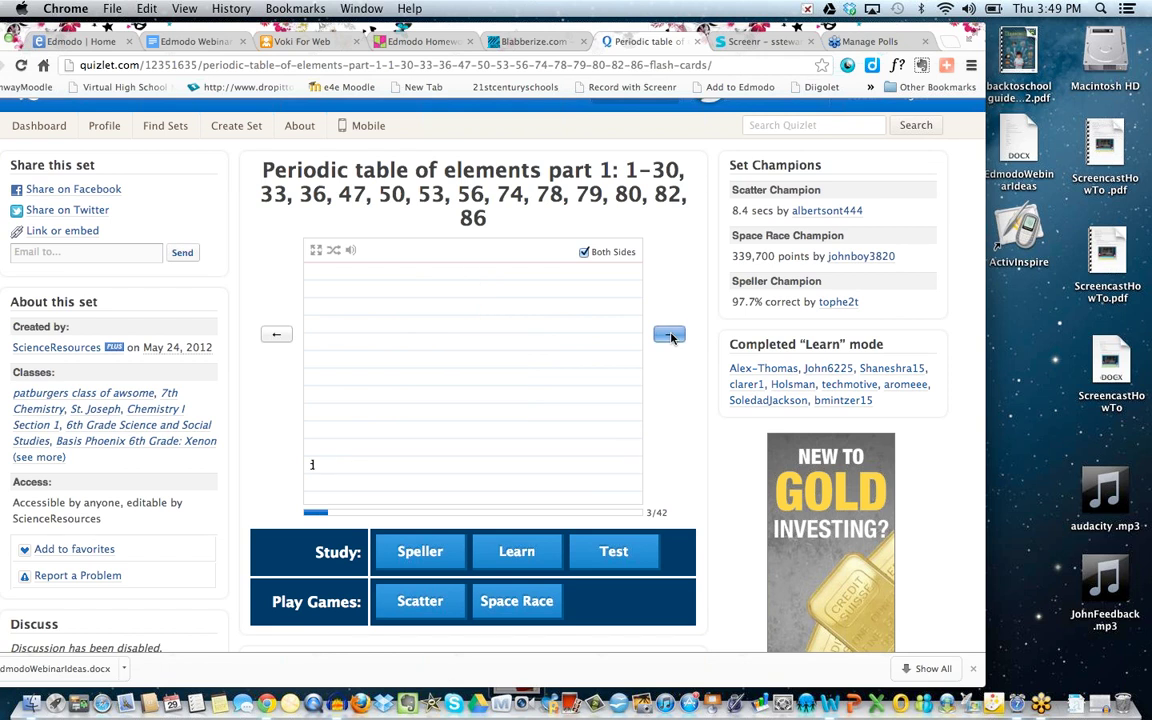
pyautogui.click(584, 253)
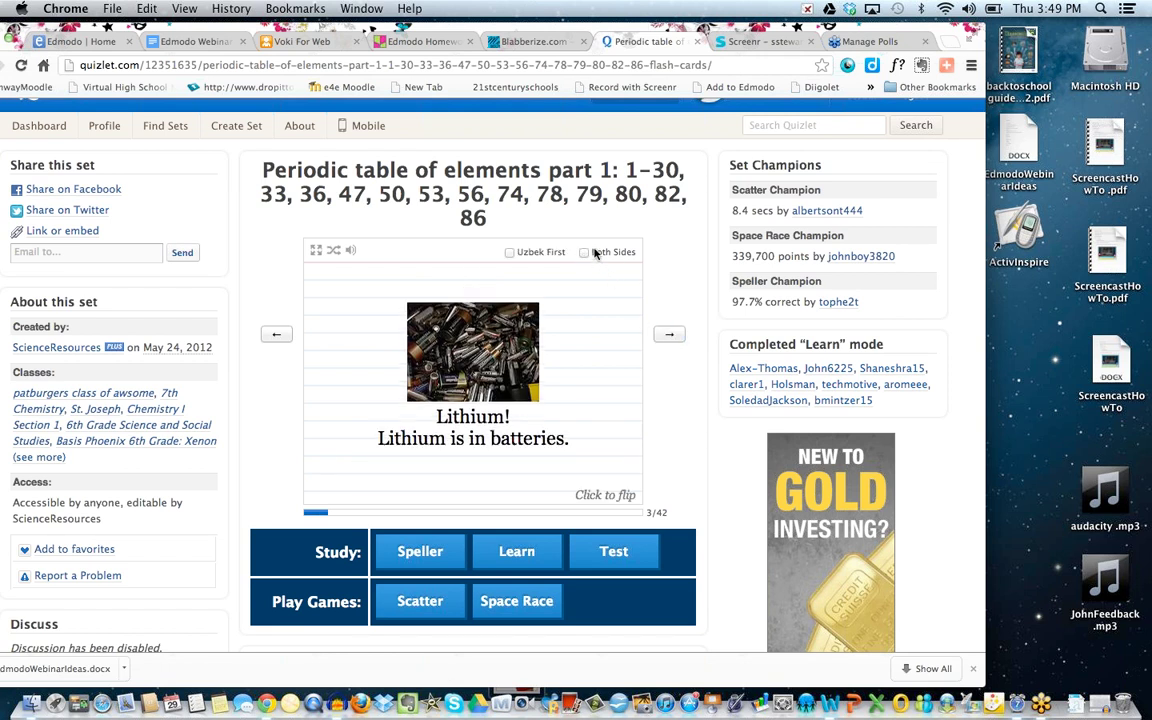
pyautogui.click(584, 253)
pyautogui.click(669, 334)
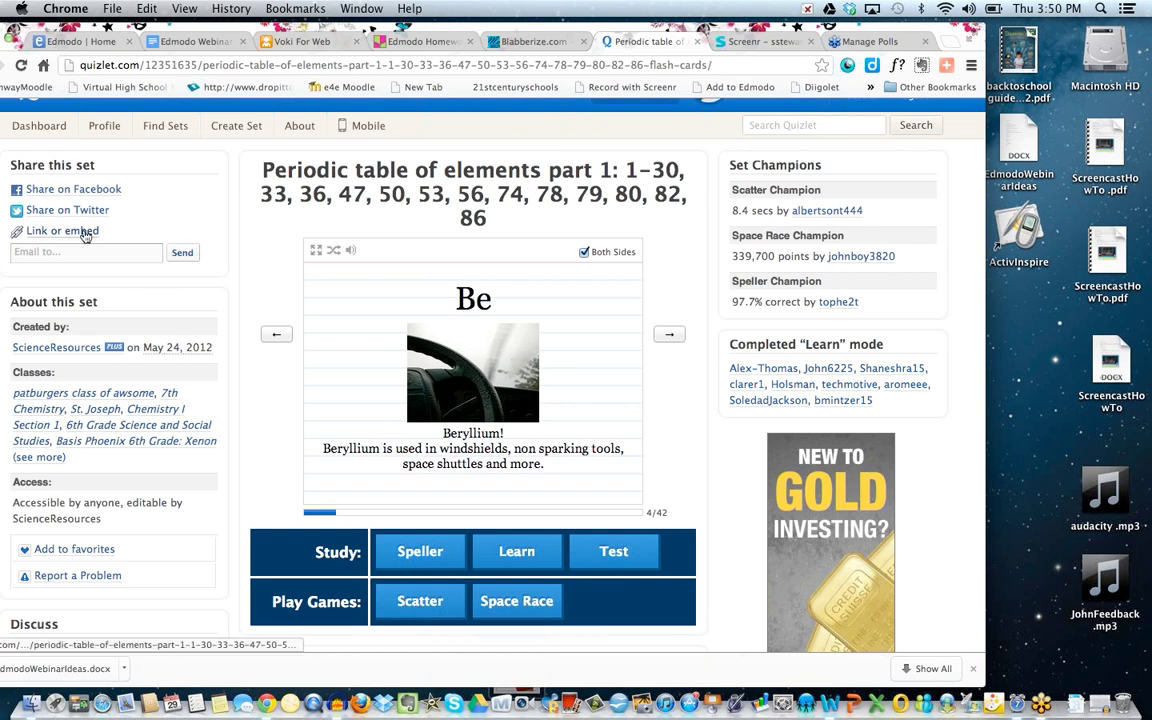
pyautogui.moveTo(160, 27); pyautogui.dragTo(171, 27)
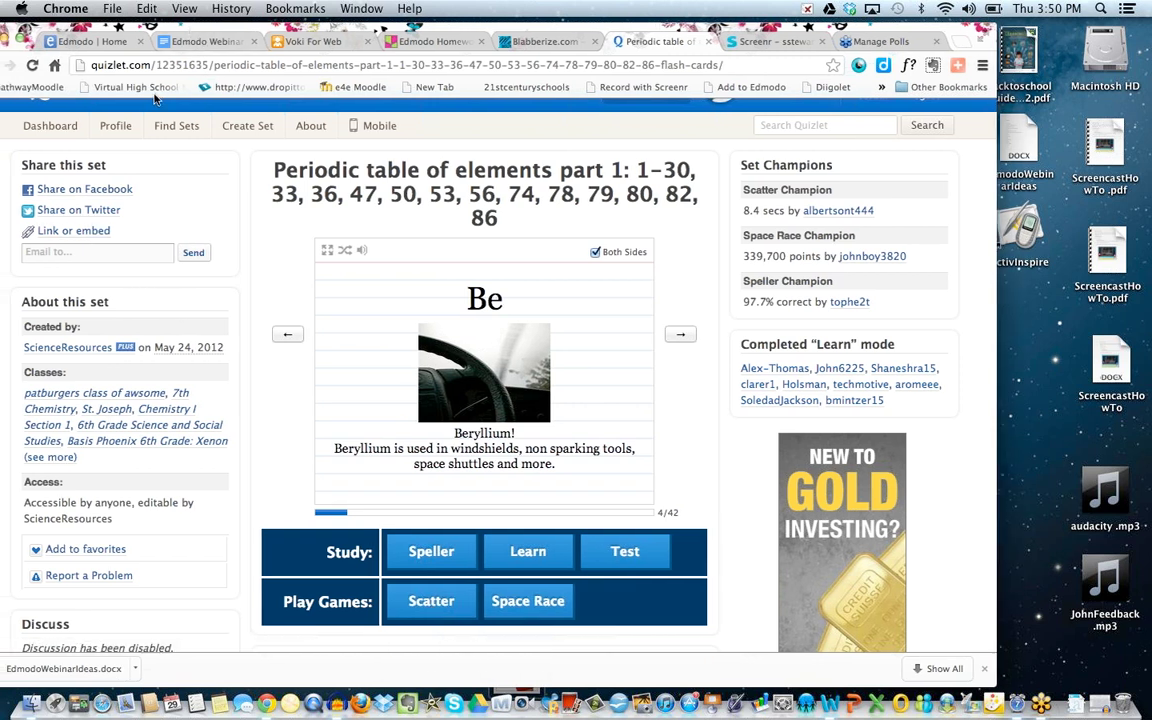
# Copy the periodic table set's Flashcards embed code with Cmd+C and close the Link or embed panel.
pyautogui.click(88, 230)
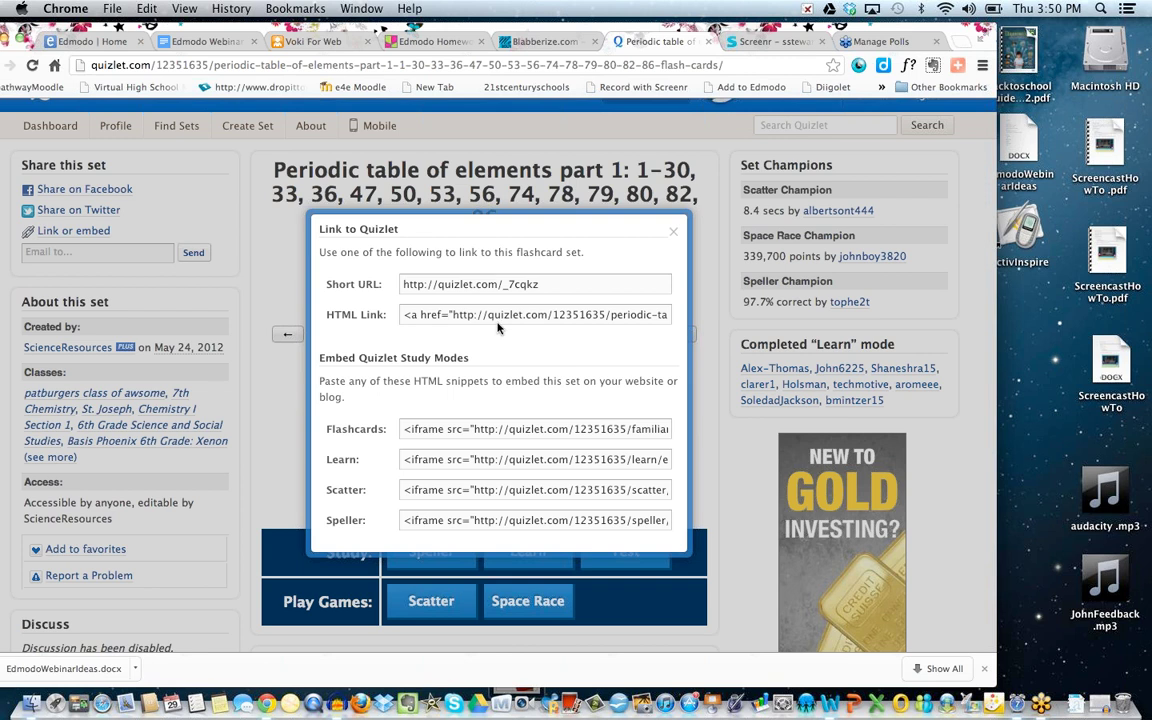
pyautogui.scroll(-5, 500, 388)
pyautogui.scroll(5, 500, 388)
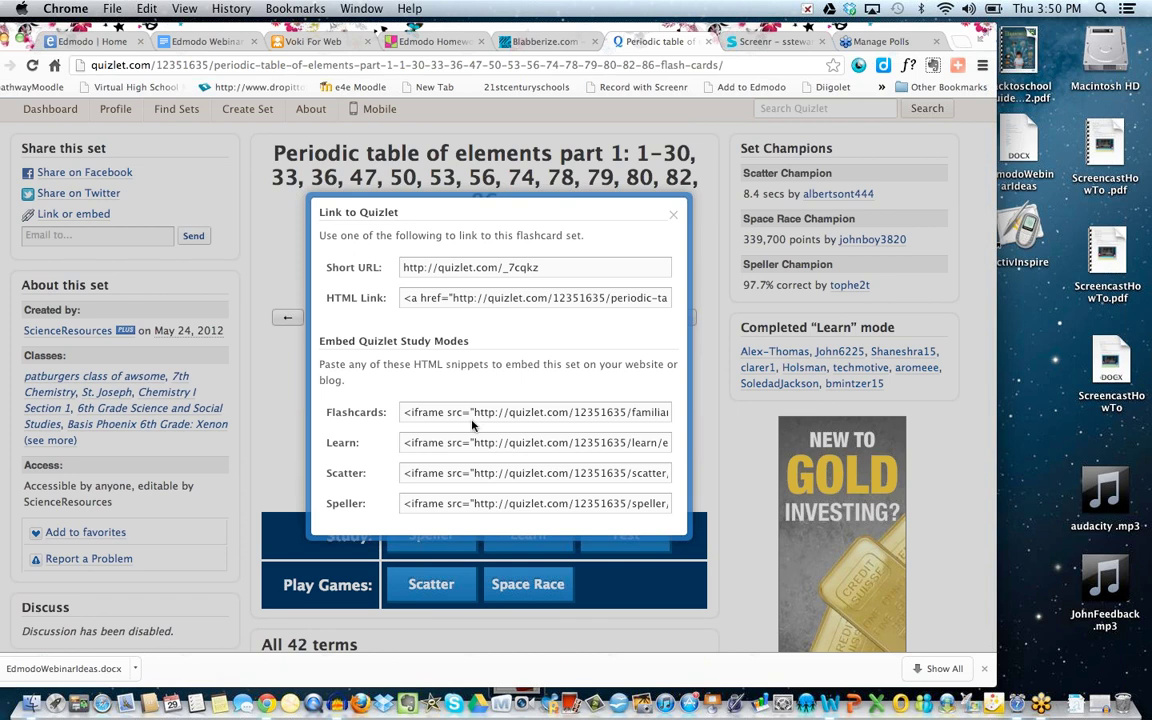
pyautogui.scroll(-1, 473, 425)
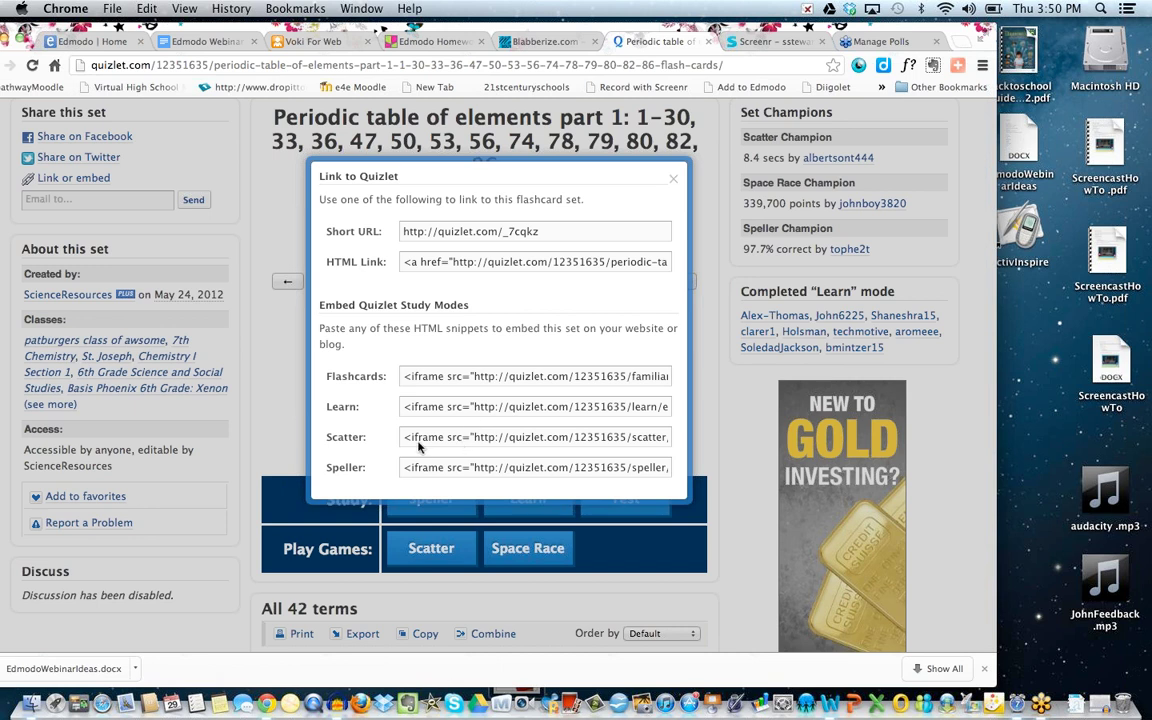
pyautogui.click(432, 386)
pyautogui.press('super+c')
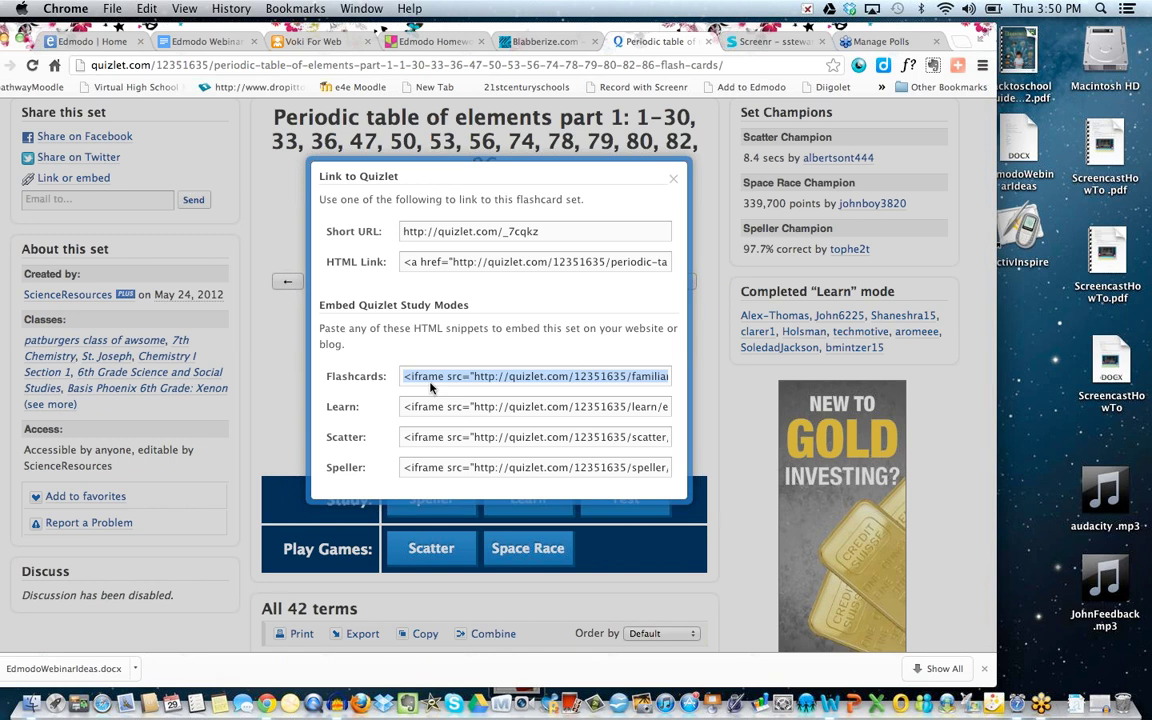
pyautogui.click(673, 179)
# Return to the Edmodo Demo feed and start a note reading 'Practice these'.
pyautogui.click(125, 41)
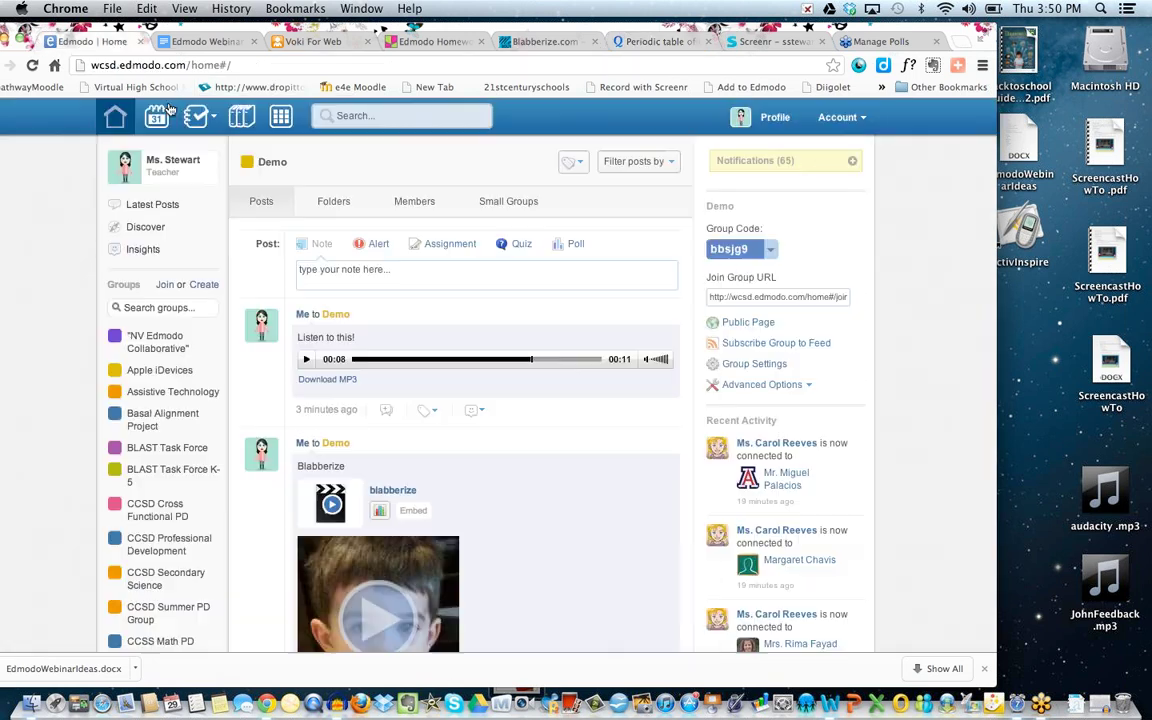
pyautogui.click(337, 267)
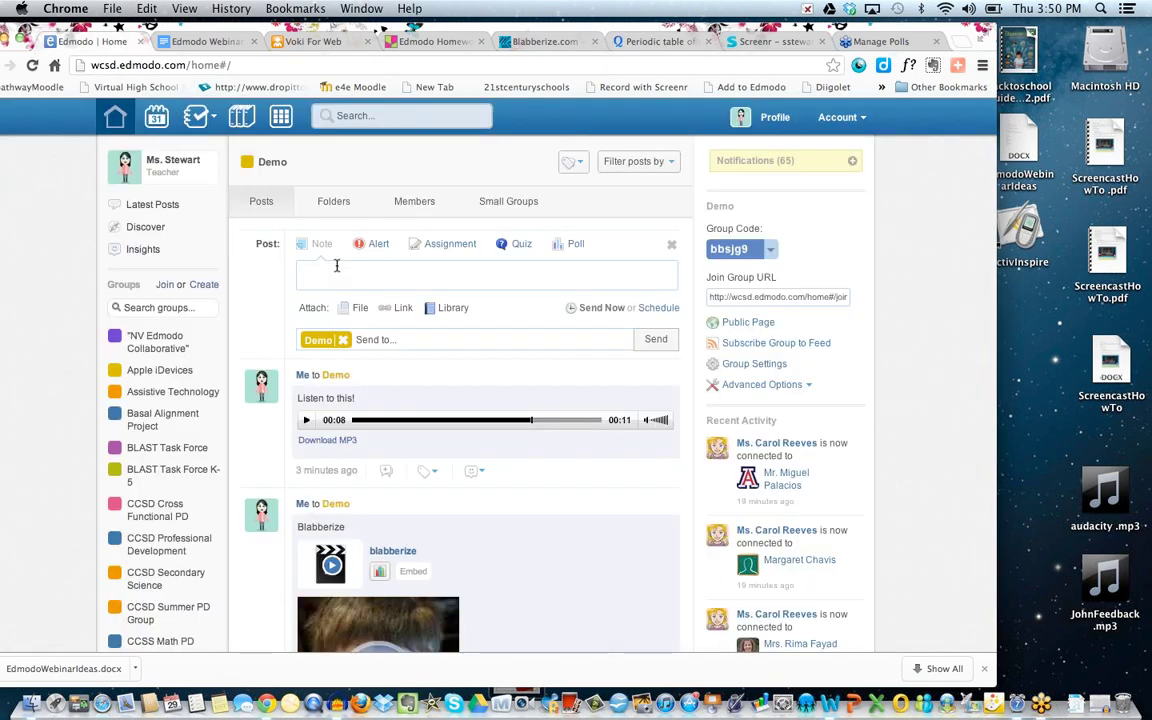
pyautogui.write('Practice these')
# Attach the pasted Quizlet embed code as a link titled 'Quizlet' and send the note.
pyautogui.click(397, 310)
pyautogui.click(346, 357)
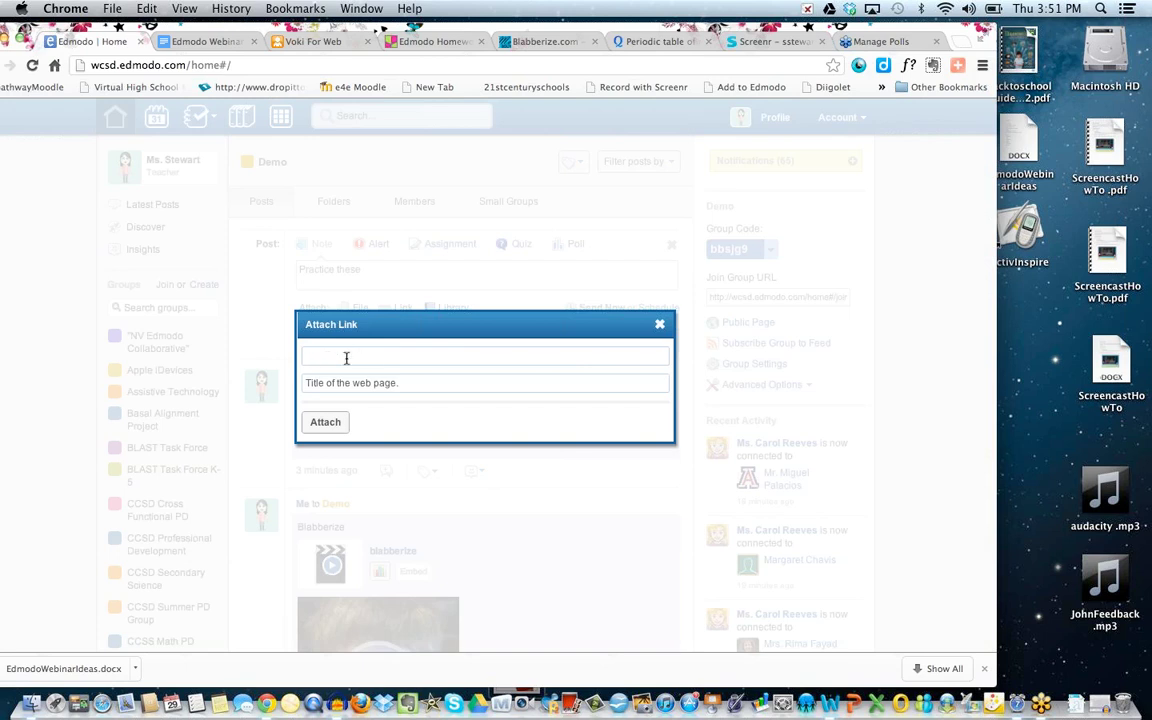
pyautogui.press('super+v')
pyautogui.click(339, 385)
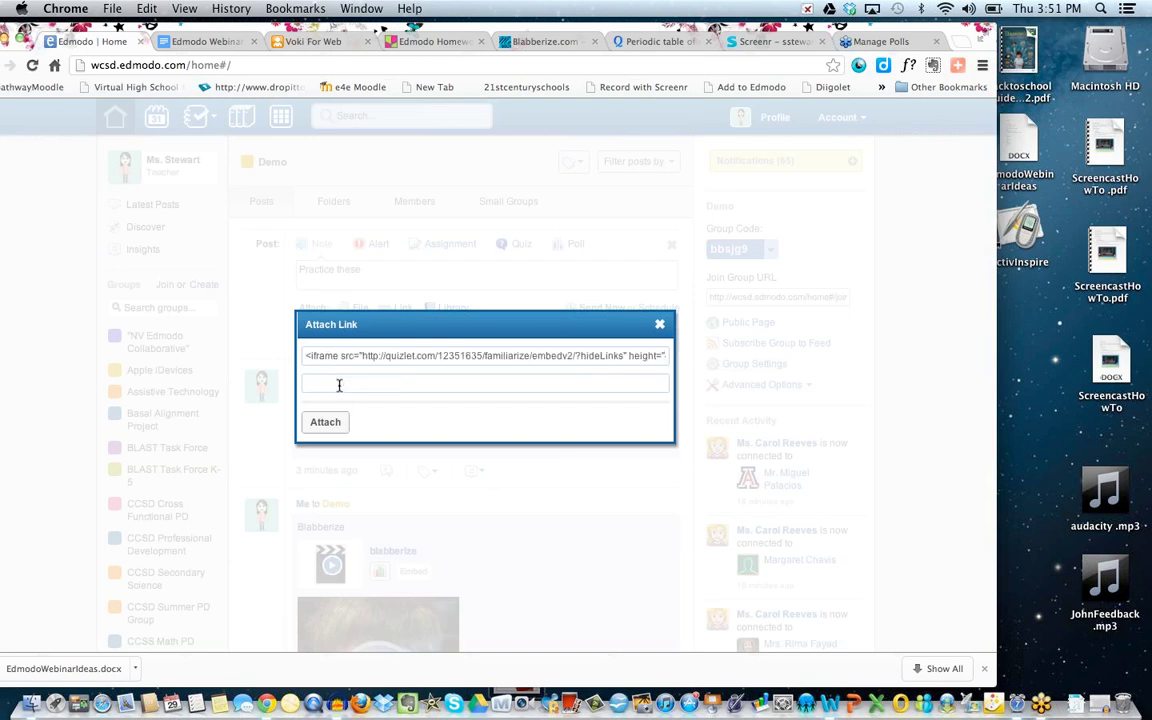
pyautogui.write('Quizlet')
pyautogui.click(327, 421)
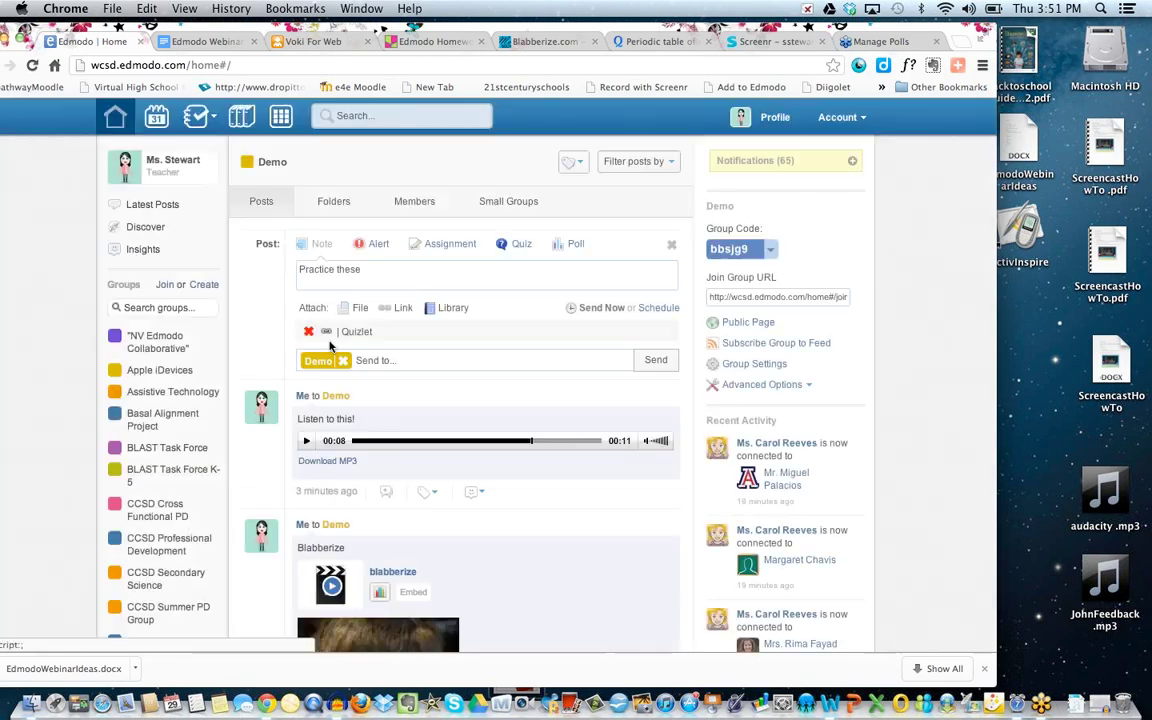
pyautogui.click(652, 362)
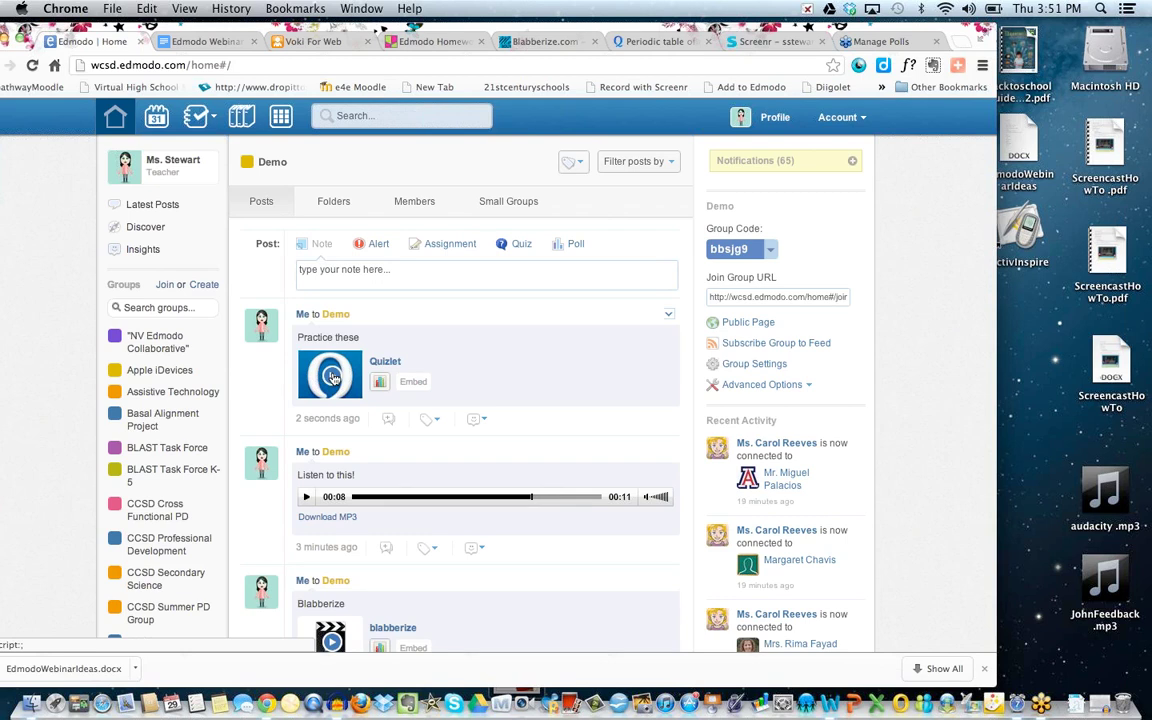
# Expand the Quizlet flashcards, shuffle, and step forward to the Calcium (Ca) card.
pyautogui.click(333, 377)
pyautogui.scroll(-3, 389, 411)
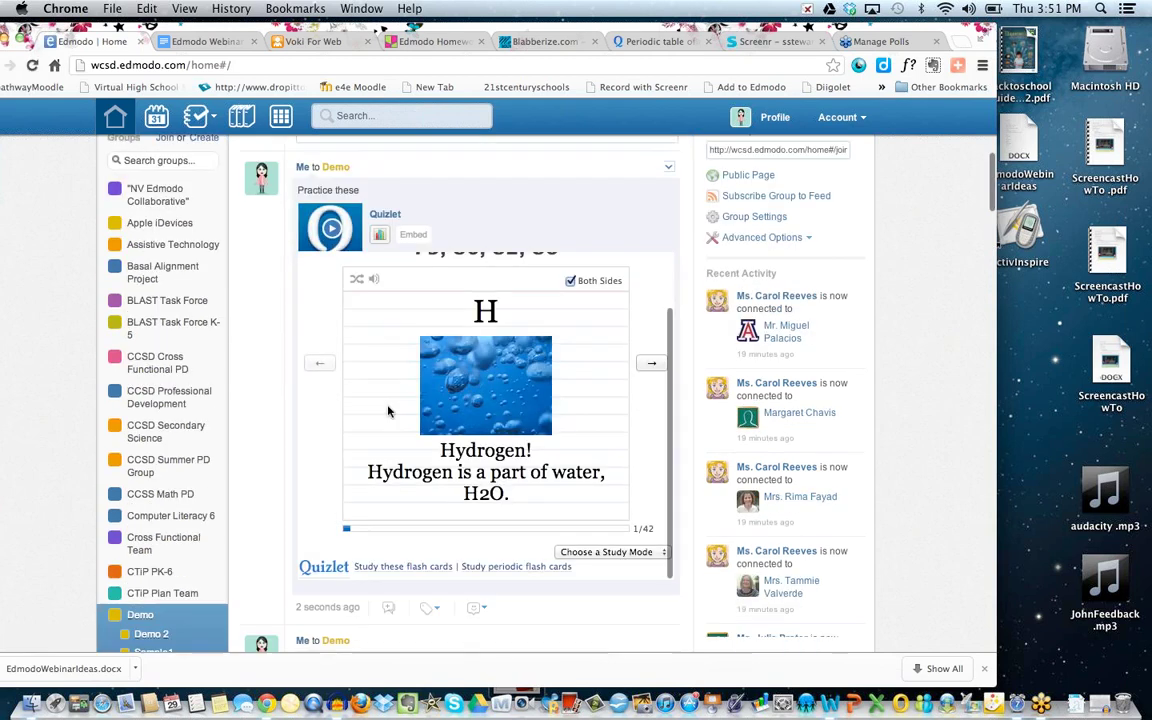
pyautogui.scroll(1, 389, 411)
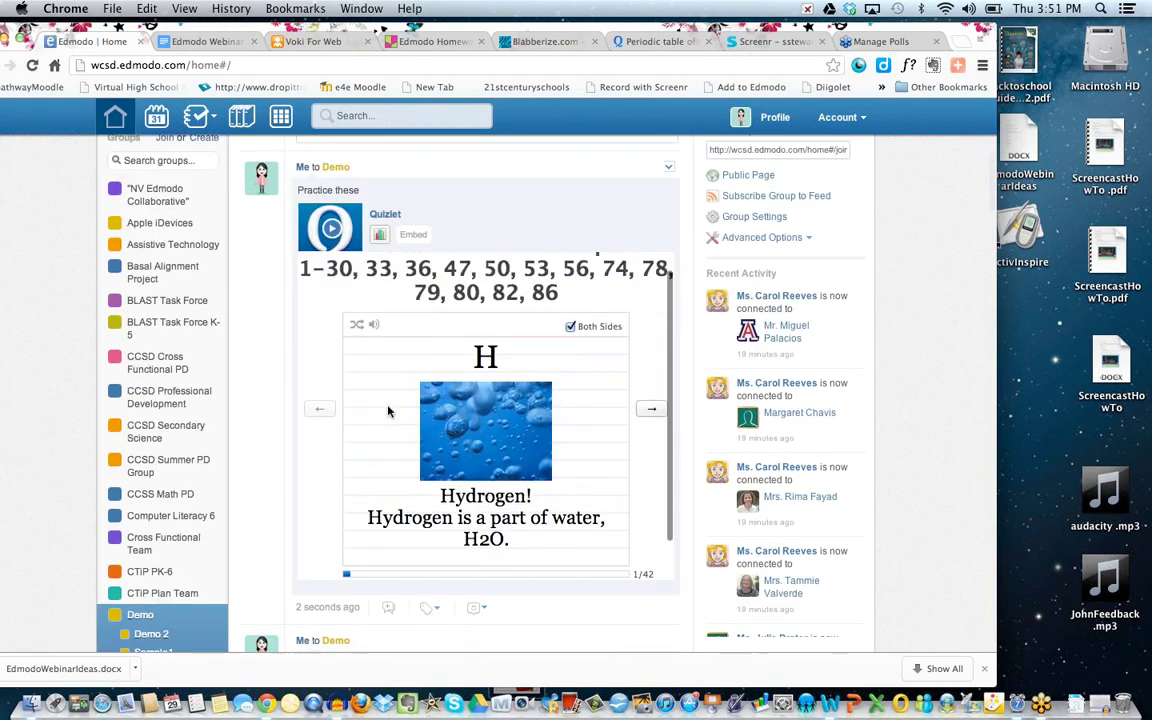
pyautogui.click(651, 410)
pyautogui.click(651, 410)
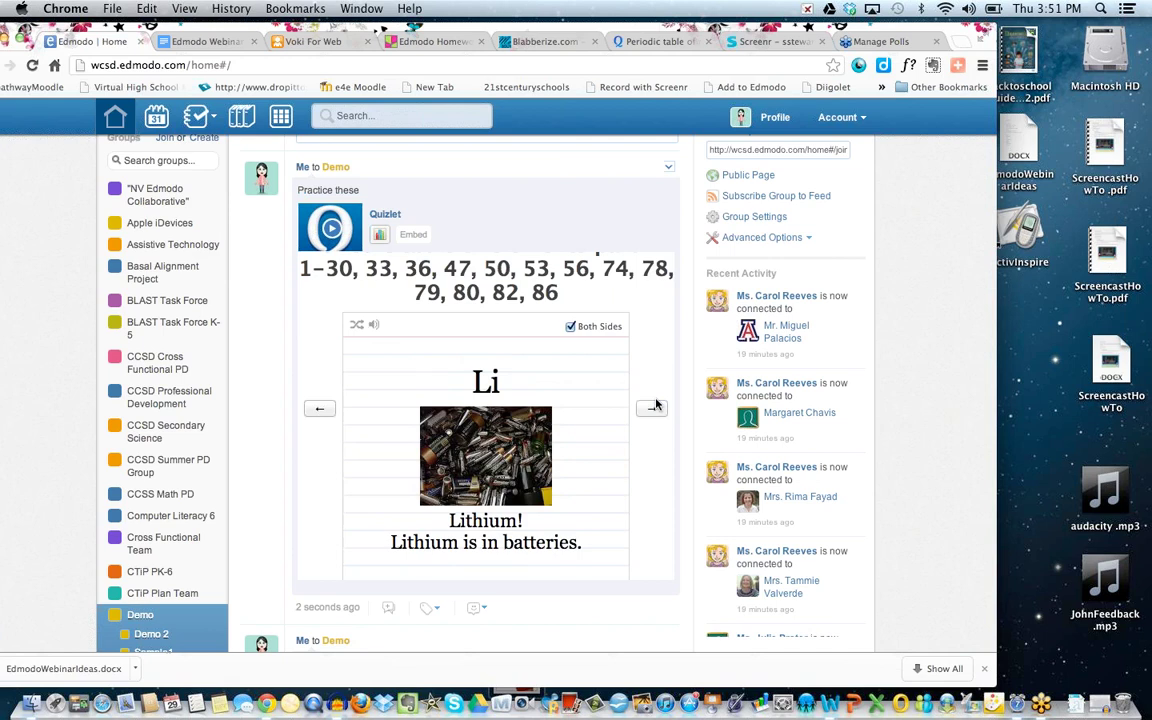
pyautogui.click(357, 326)
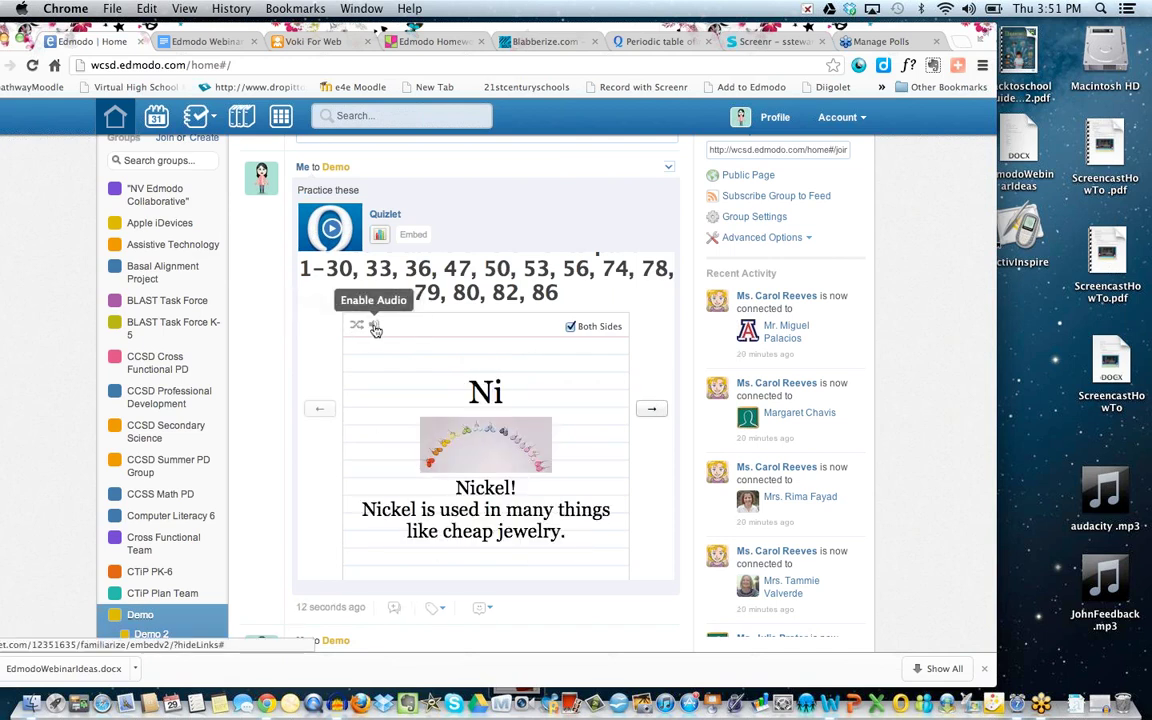
pyautogui.click(651, 410)
pyautogui.click(651, 410)
# Check the Quizlet post's reactions list, close it, and return to the top of the feed.
pyautogui.scroll(-5, 607, 458)
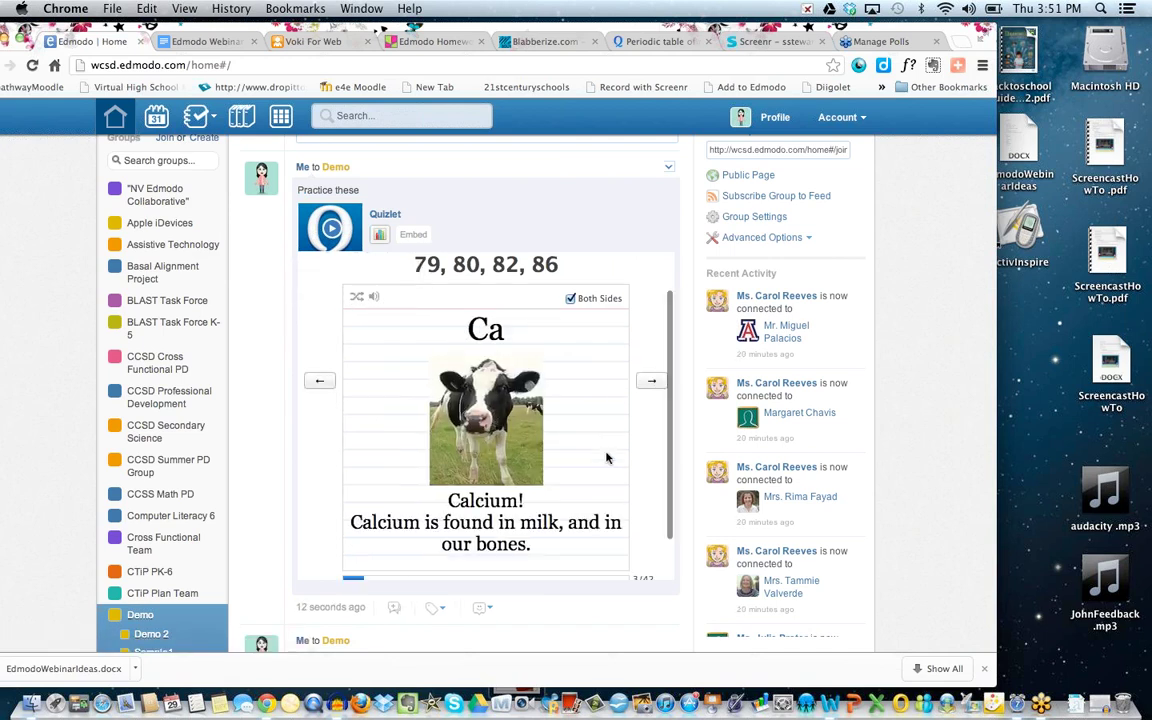
pyautogui.scroll(-3, 607, 458)
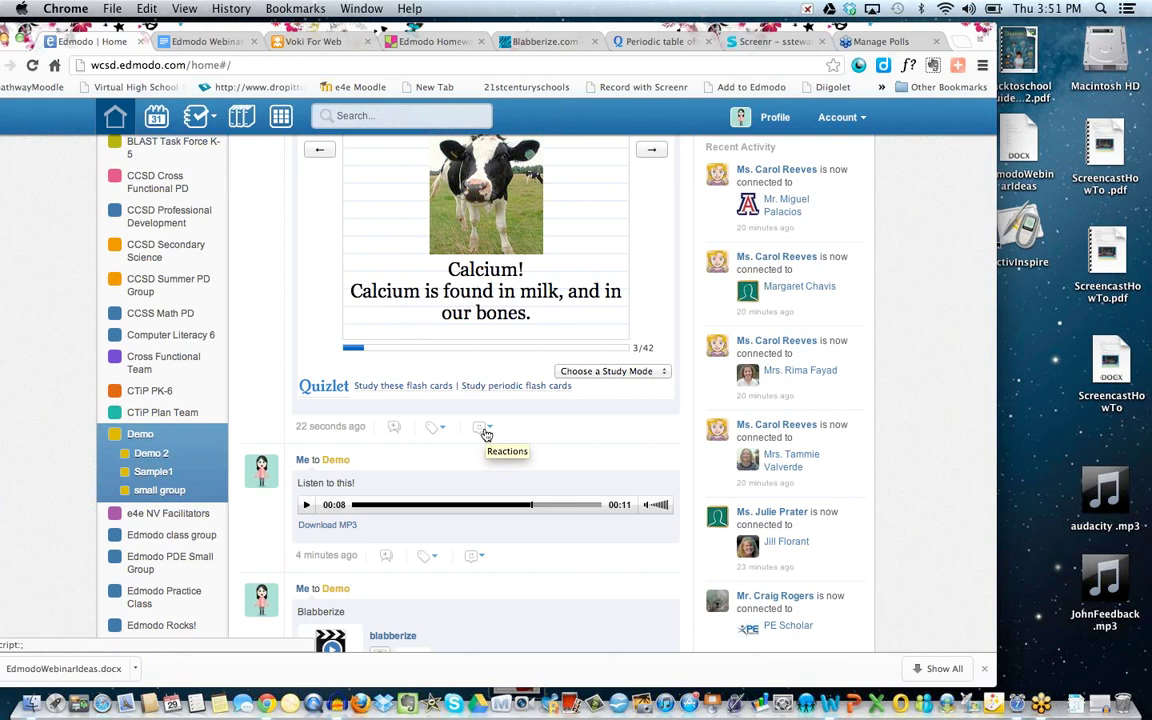
pyautogui.click(484, 429)
pyautogui.click(535, 426)
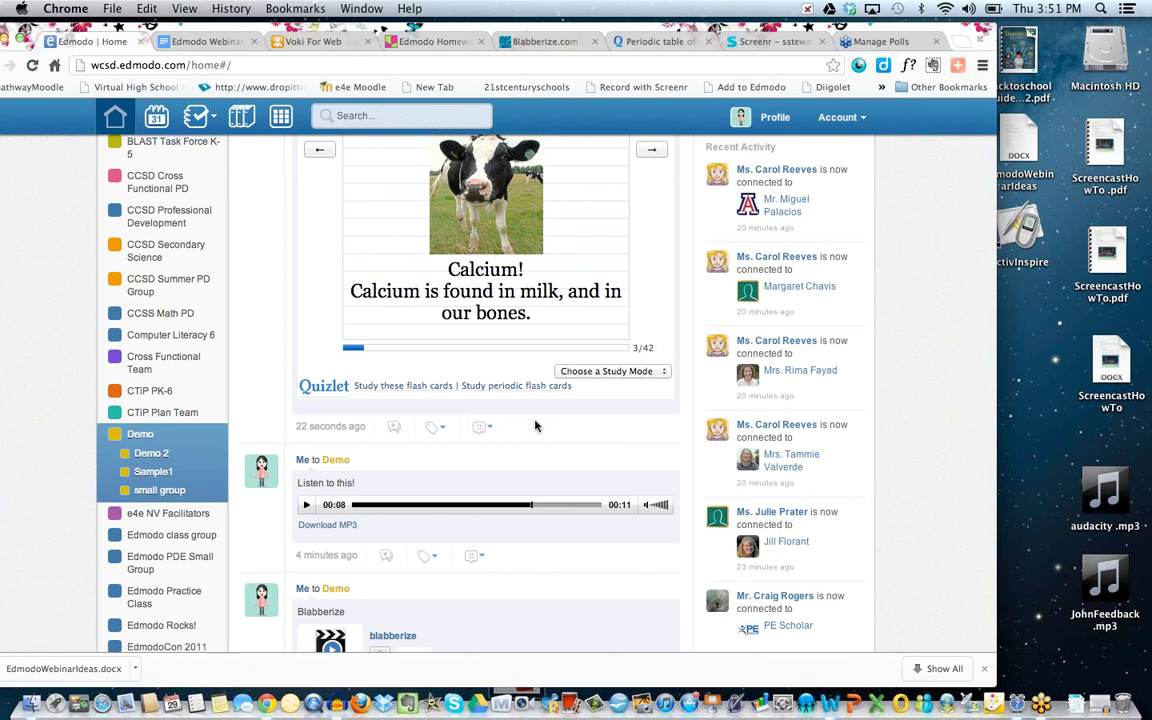
pyautogui.scroll(3, 535, 426)
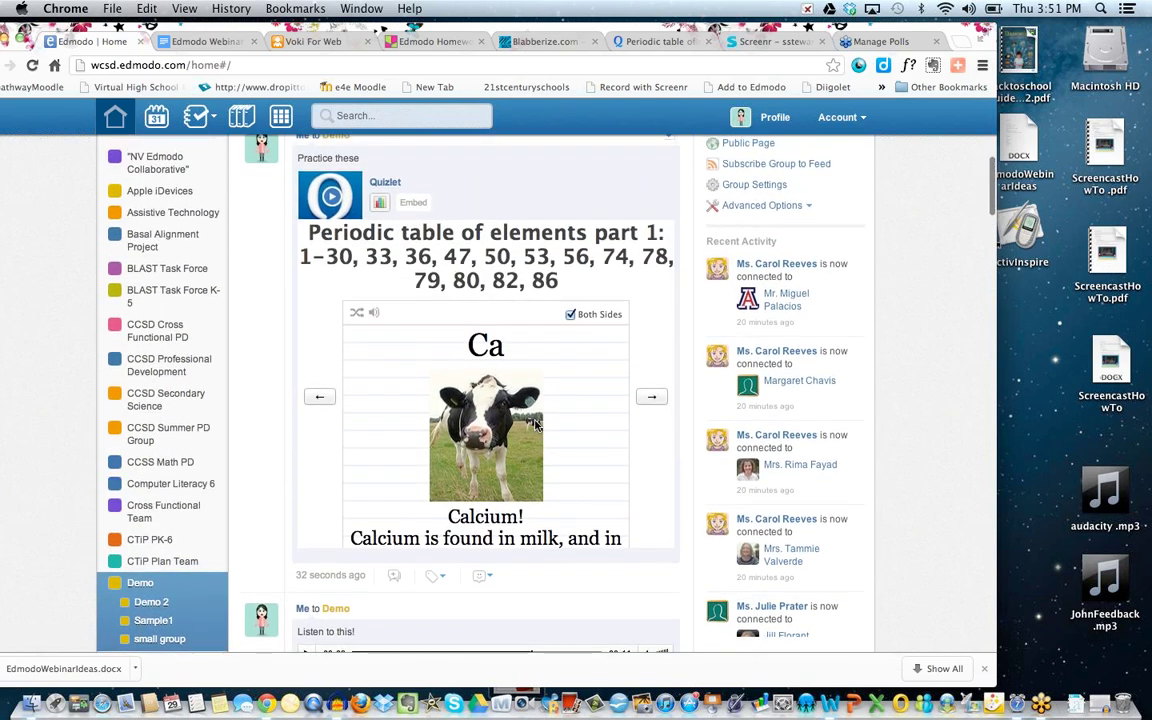
pyautogui.scroll(3, 535, 426)
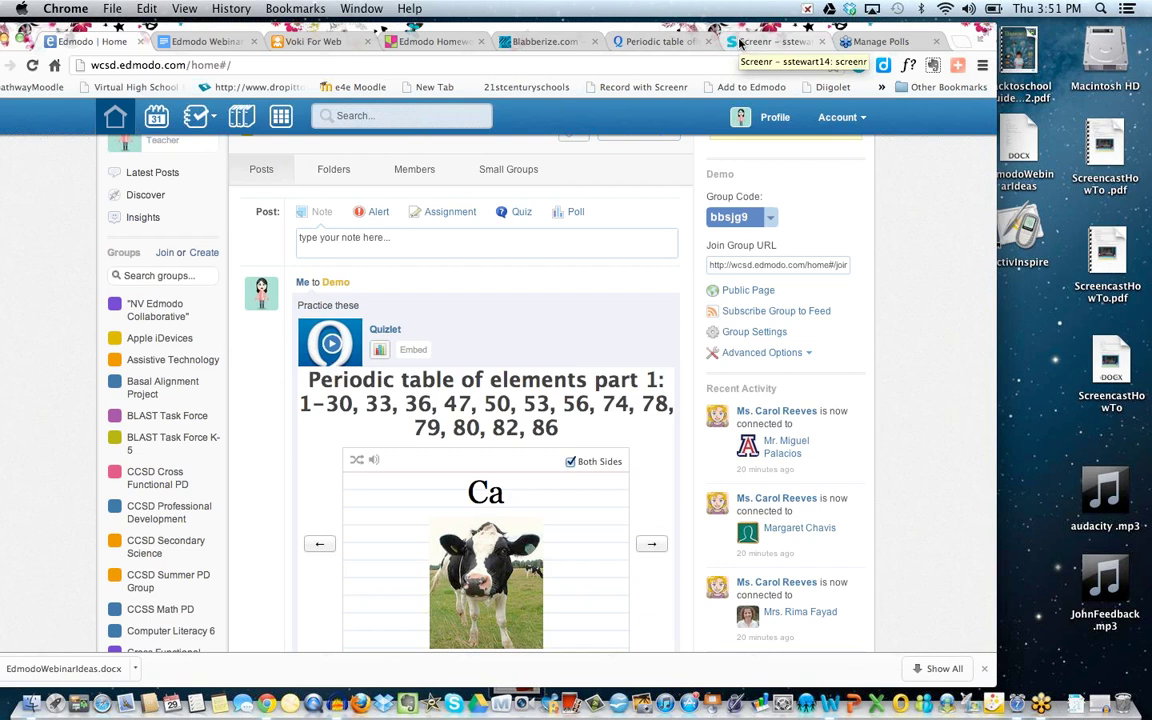
# Go to Screenr's My Screencasts list and open the one-minute 'screenr' screencast's page.
pyautogui.click(741, 44)
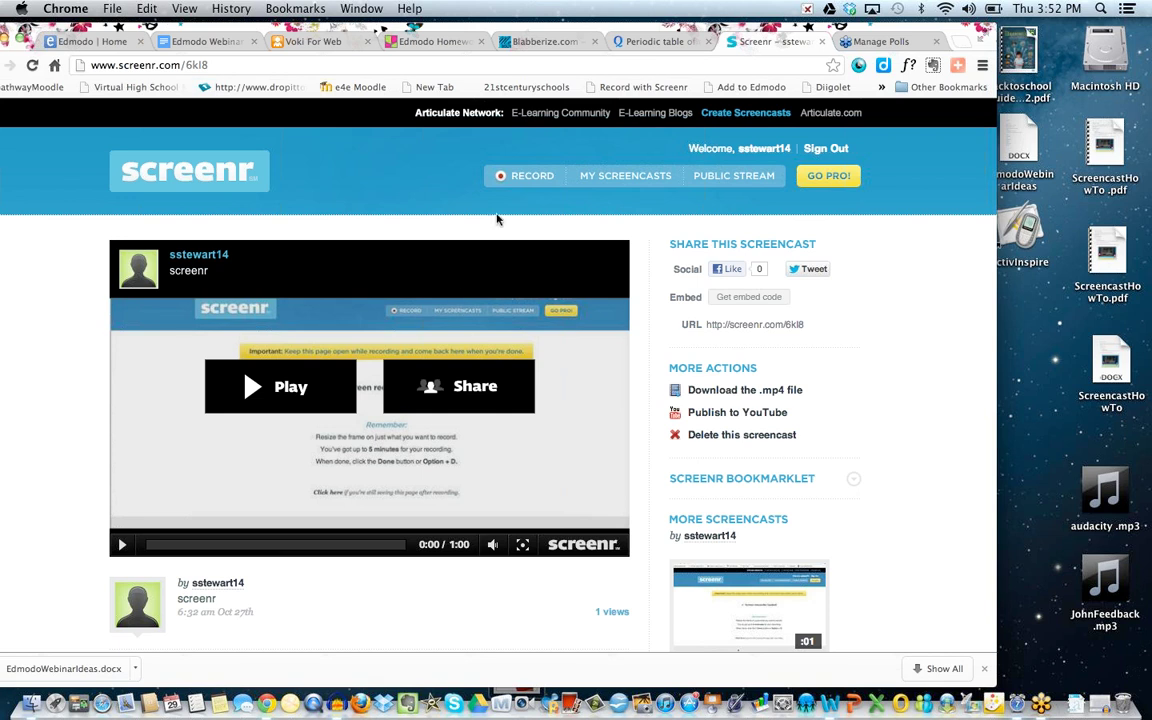
pyautogui.click(514, 177)
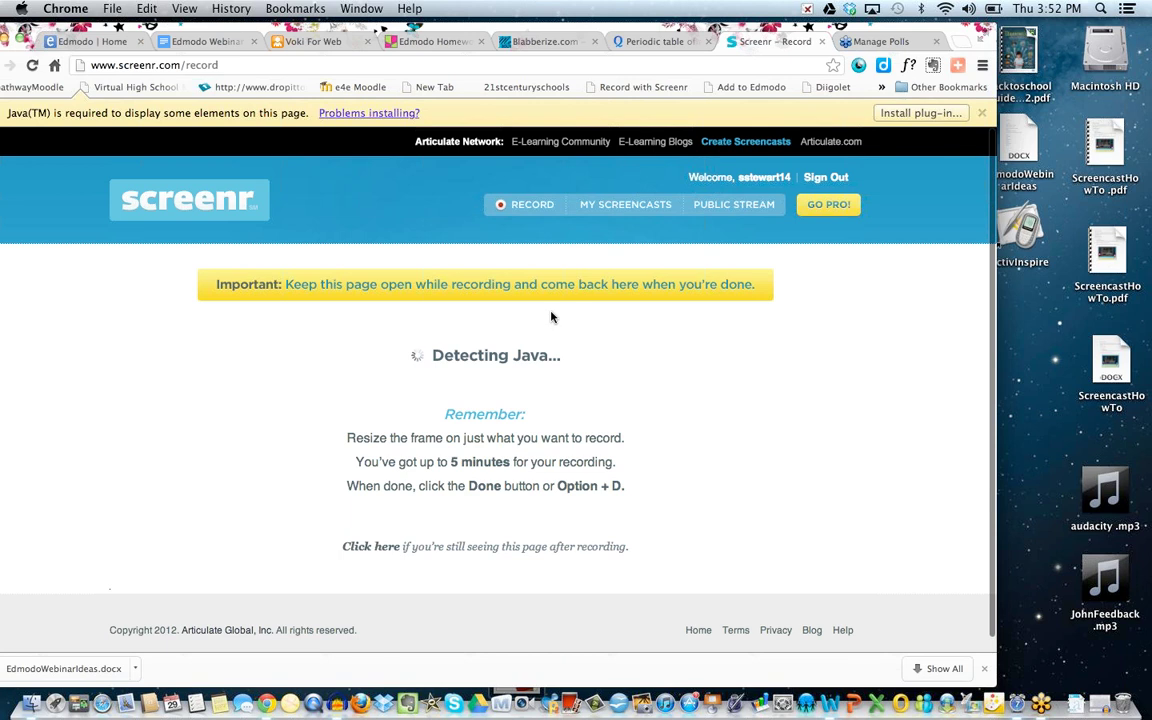
pyautogui.click(612, 205)
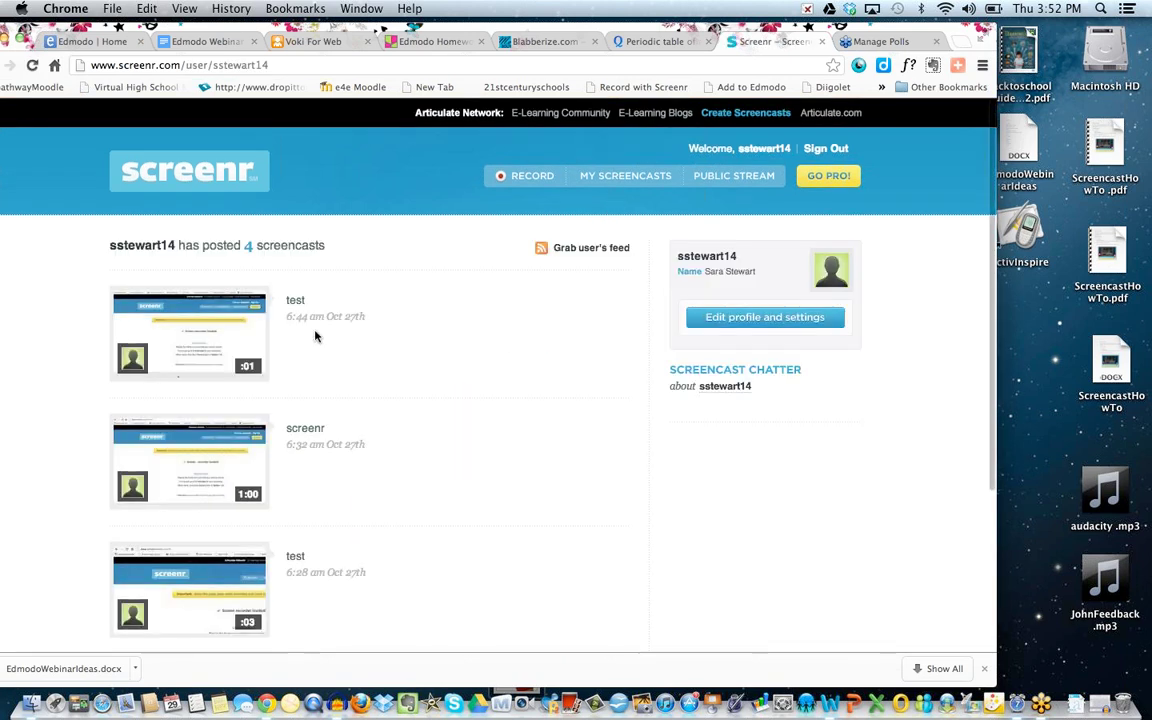
pyautogui.scroll(-1, 240, 430)
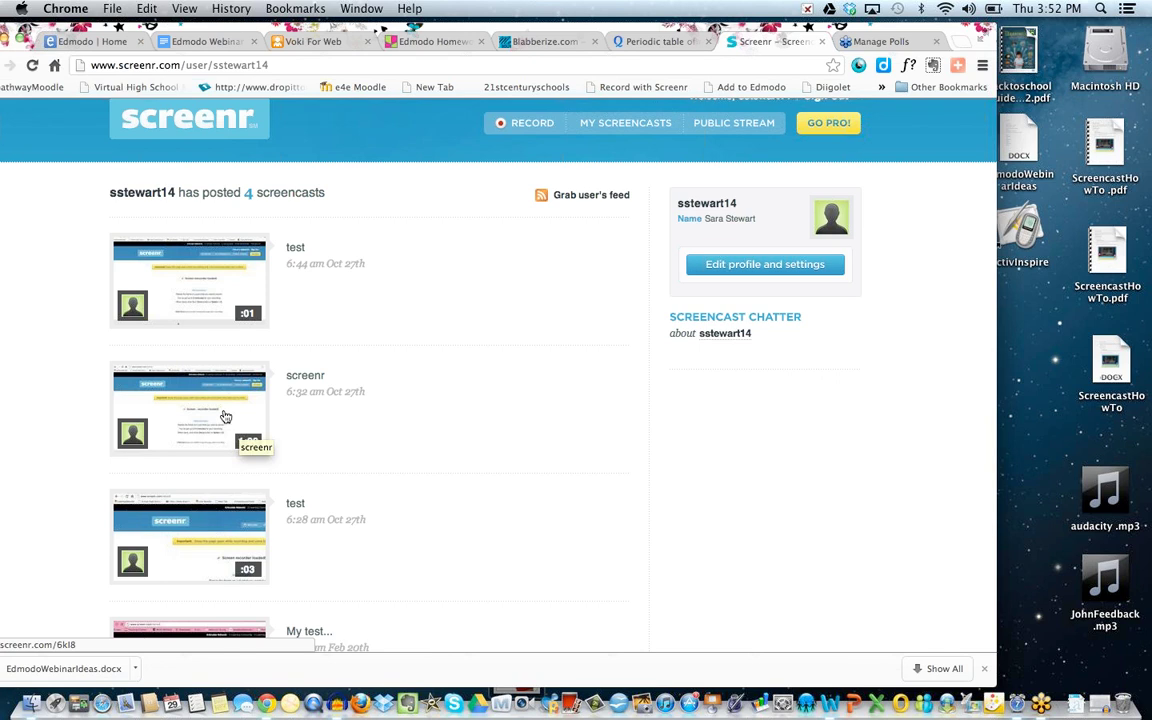
pyautogui.click(225, 416)
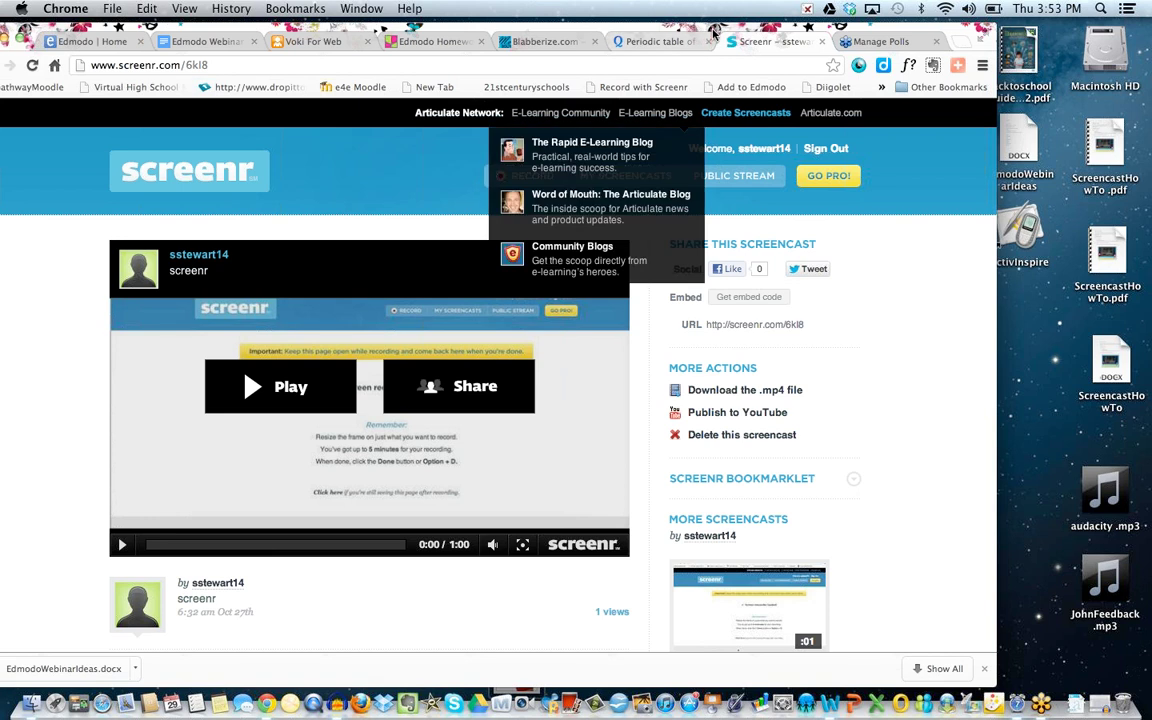
pyautogui.moveTo(713, 32); pyautogui.dragTo(667, 32)
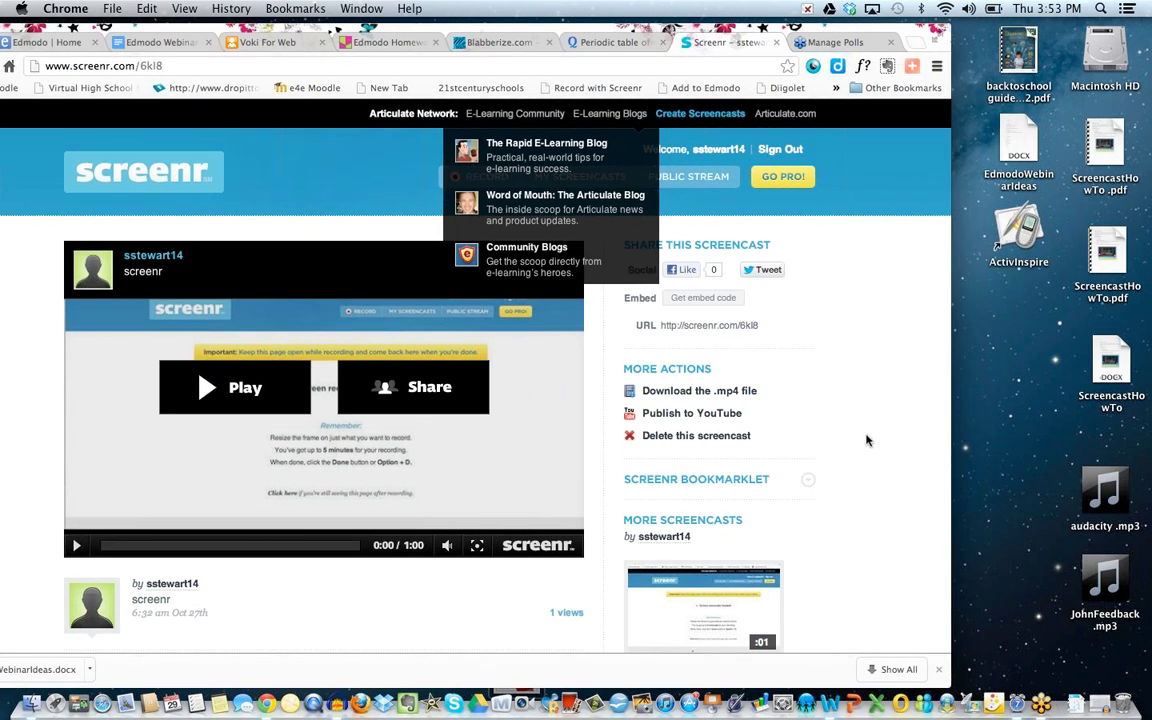
# Select the screencast's 650-pixel iframe embed code, close the box, and return to Edmodo.
pyautogui.click(729, 302)
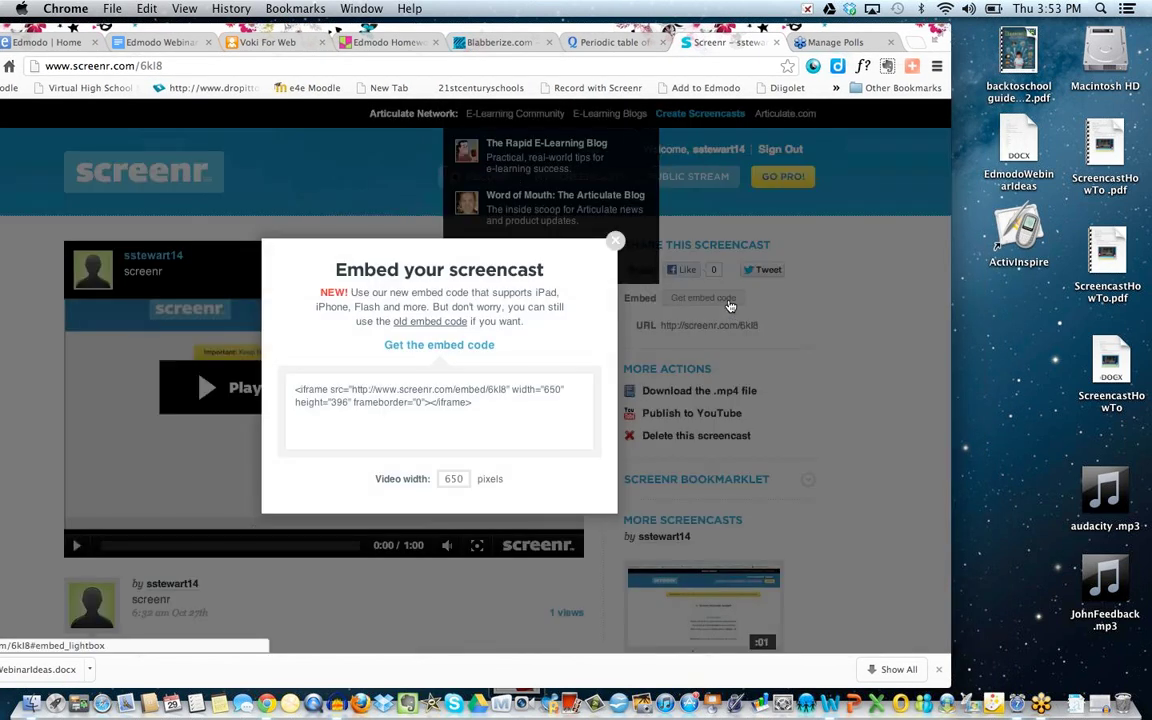
pyautogui.moveTo(474, 402); pyautogui.dragTo(275, 376)
pyautogui.press('cmd+c')
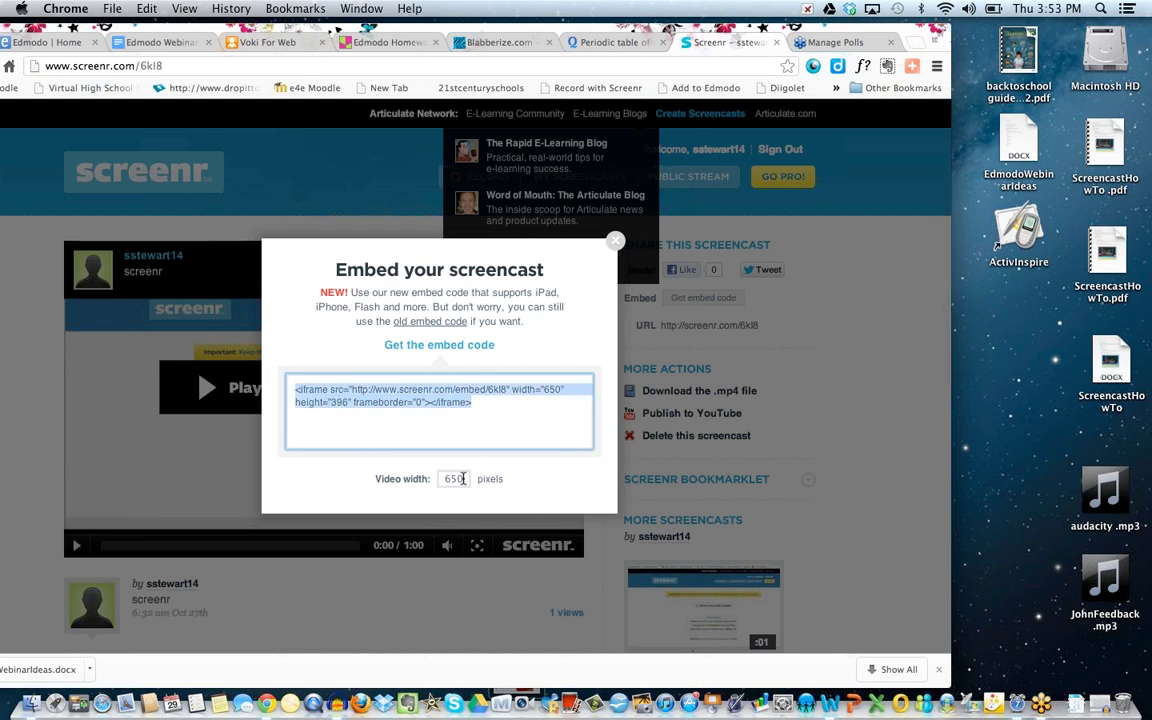
pyautogui.click(560, 225)
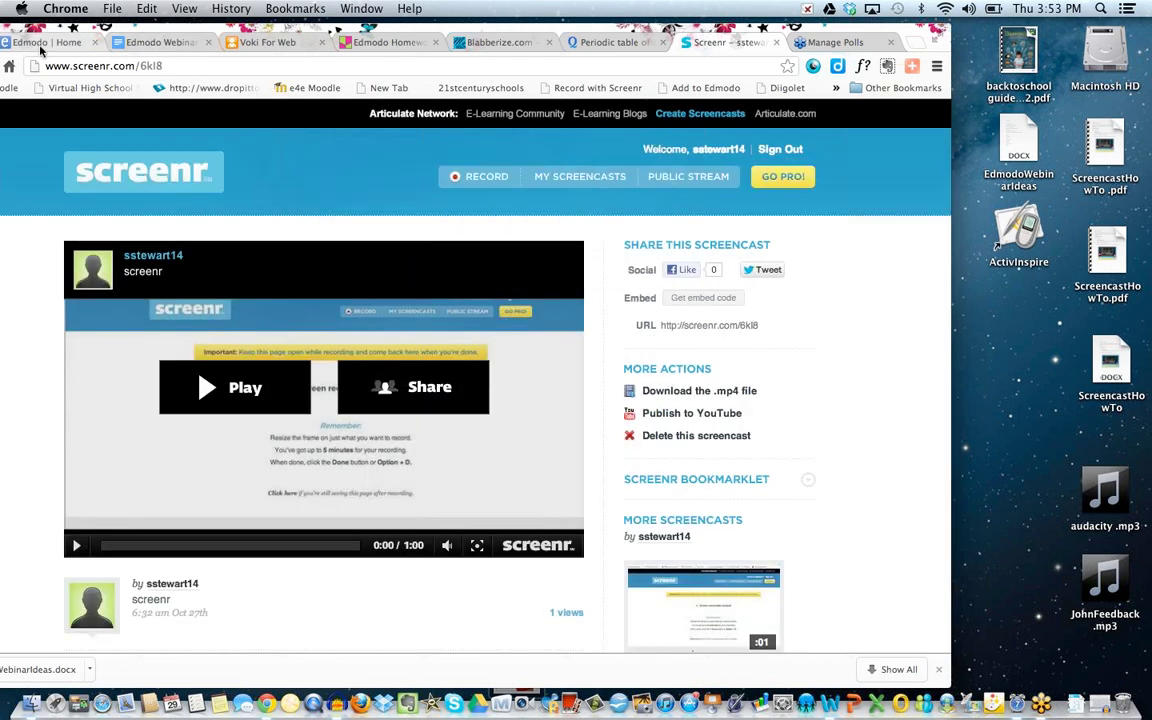
pyautogui.click(80, 40)
pyautogui.moveTo(90, 30); pyautogui.dragTo(152, 30)
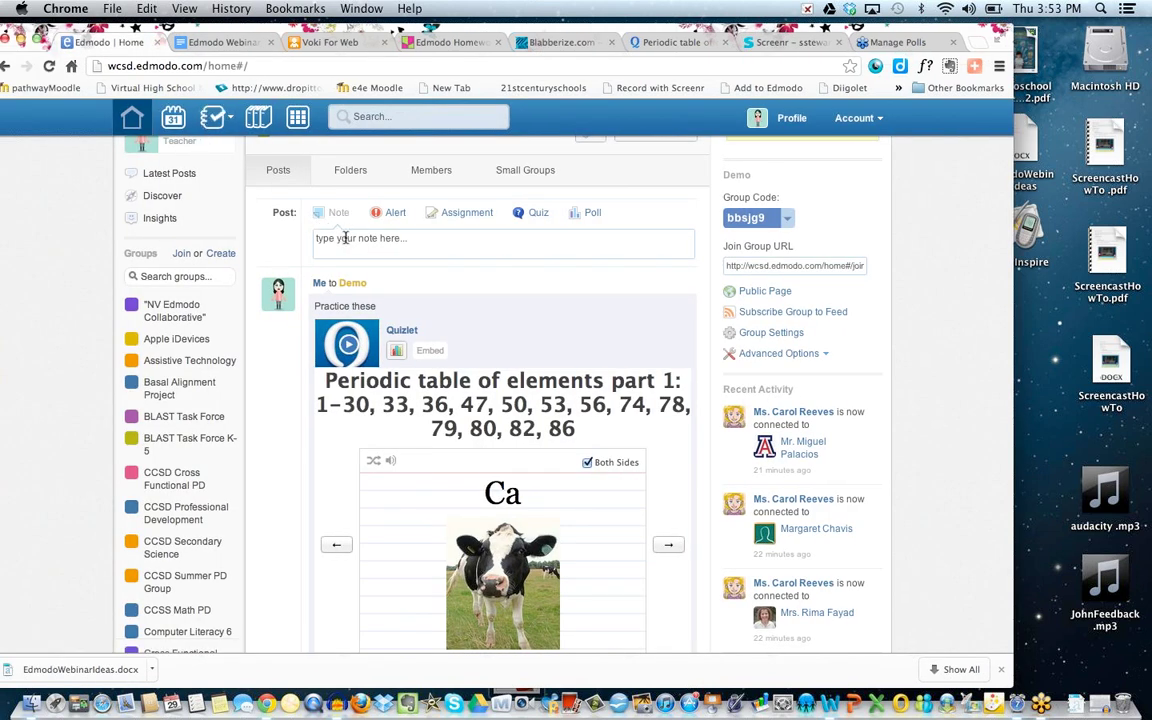
# Post 'Embed screencast...' to Demo with the Screenr embed code attached as a link titled 'screenr'.
pyautogui.click(341, 241)
pyautogui.write('Emb')
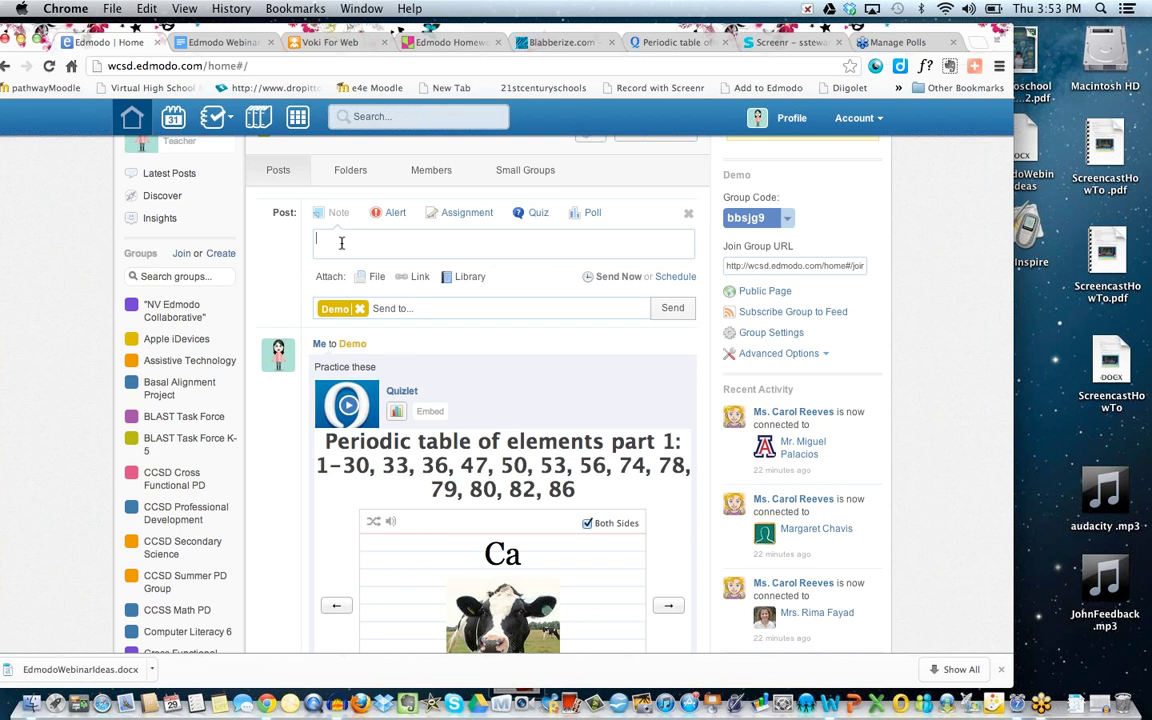
pyautogui.write('ed screencast...')
pyautogui.click(414, 280)
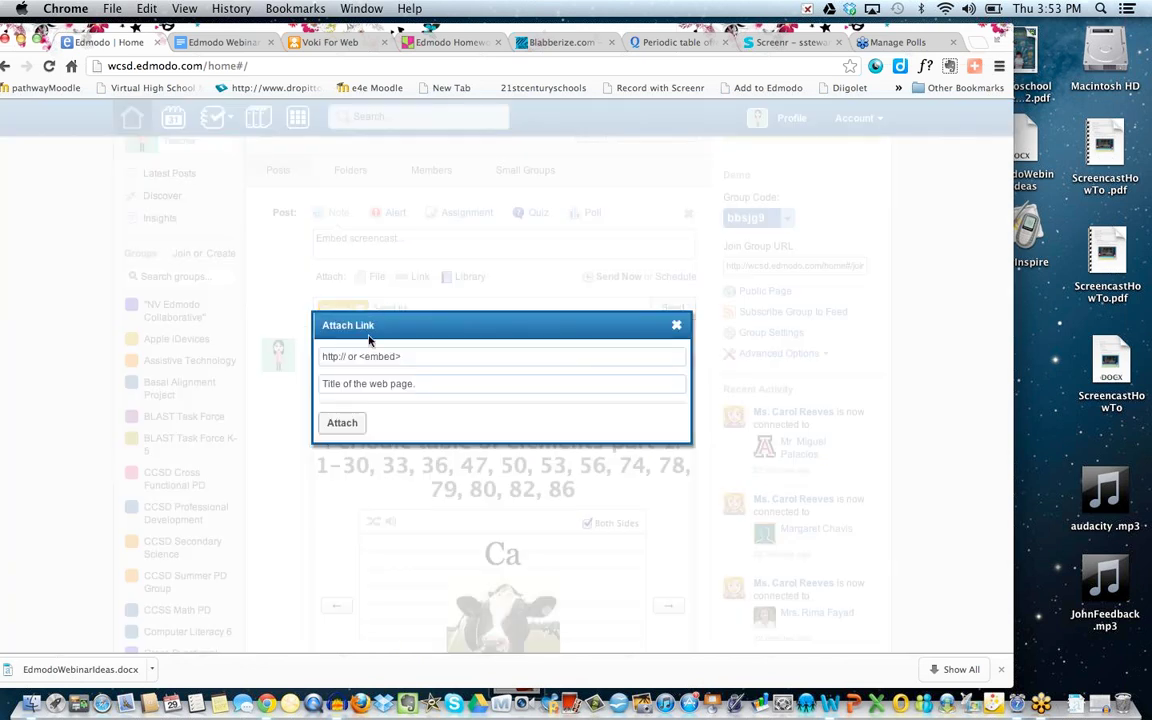
pyautogui.click(355, 357)
pyautogui.press('cmd+v')
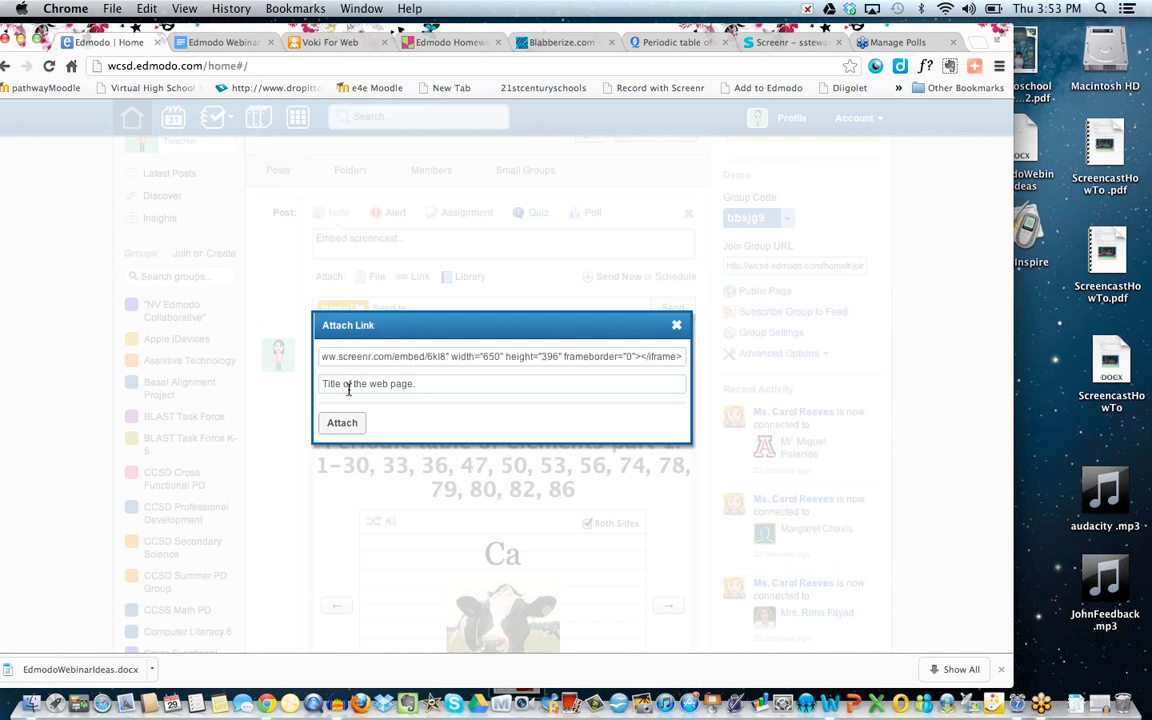
pyautogui.click(348, 388)
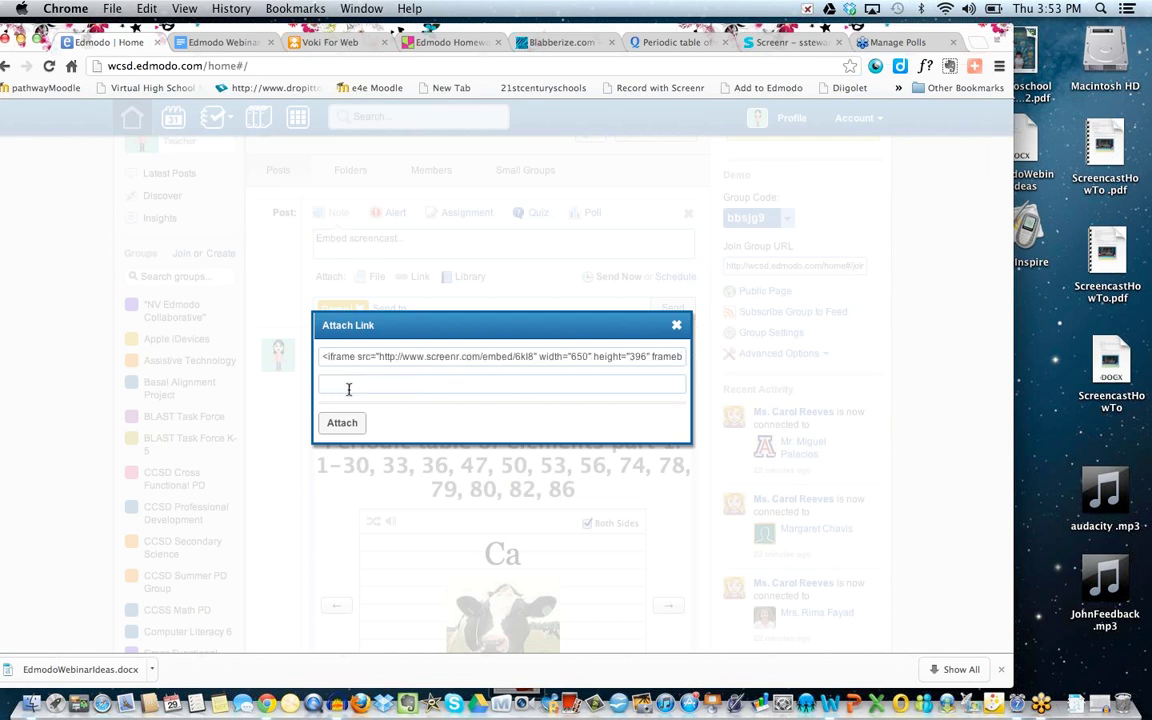
pyautogui.write('screenr')
pyautogui.click(352, 426)
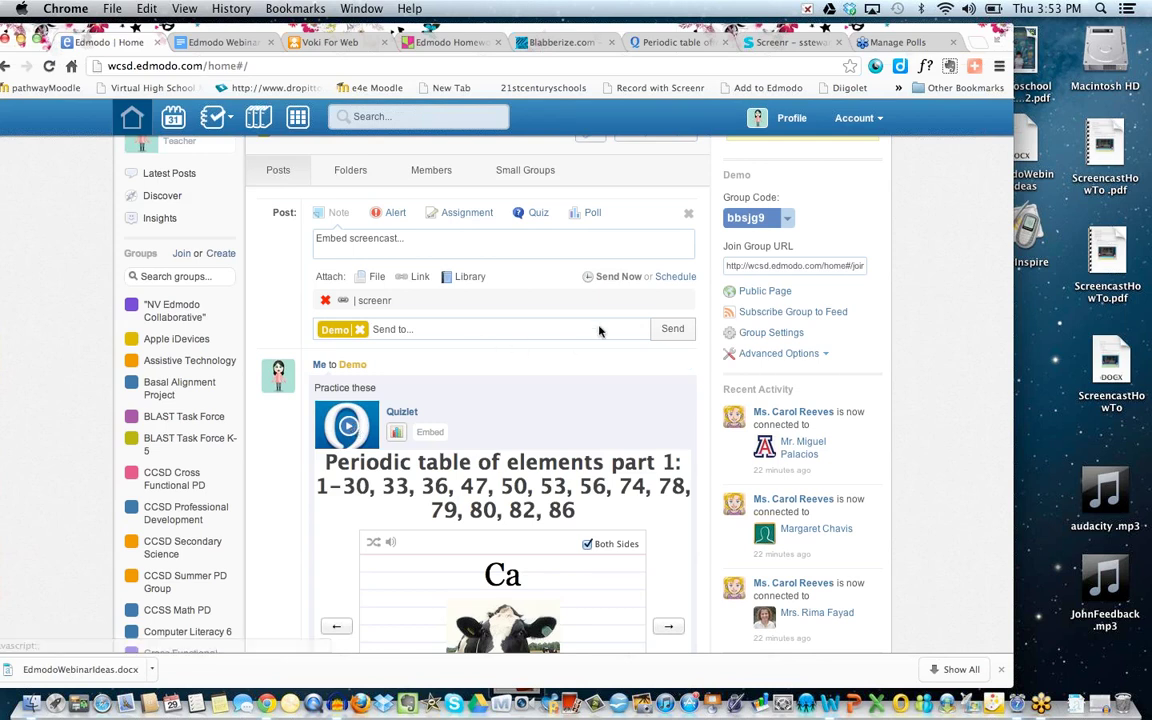
pyautogui.click(672, 329)
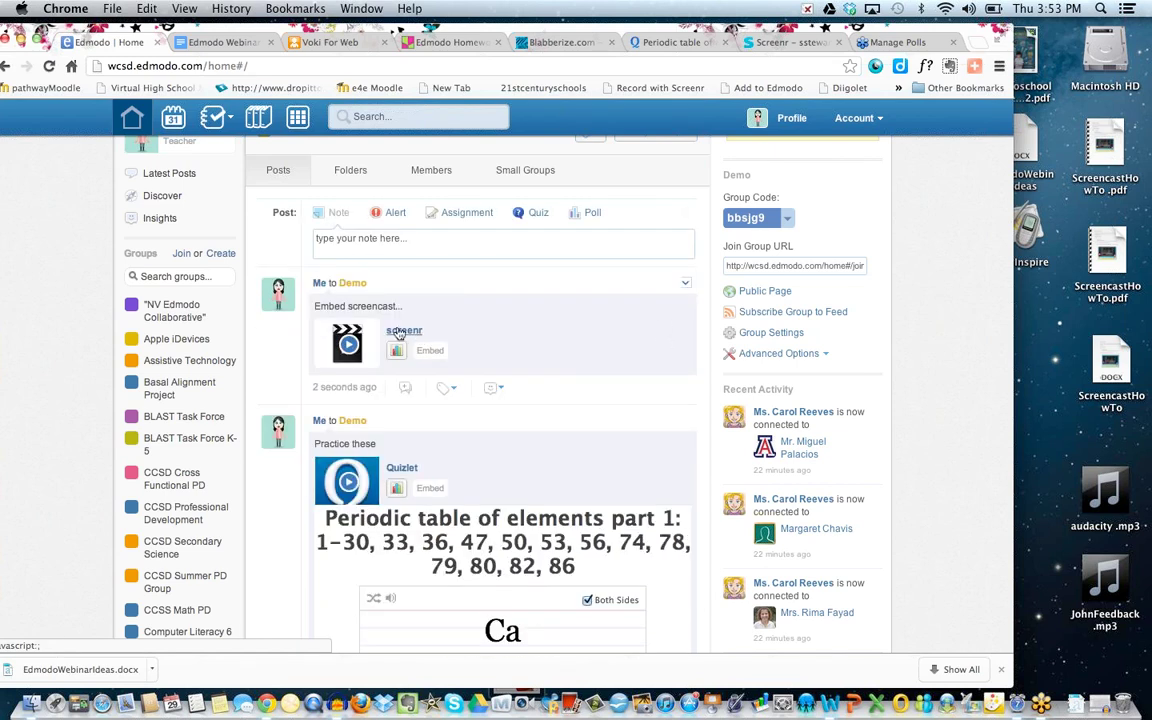
pyautogui.click(347, 345)
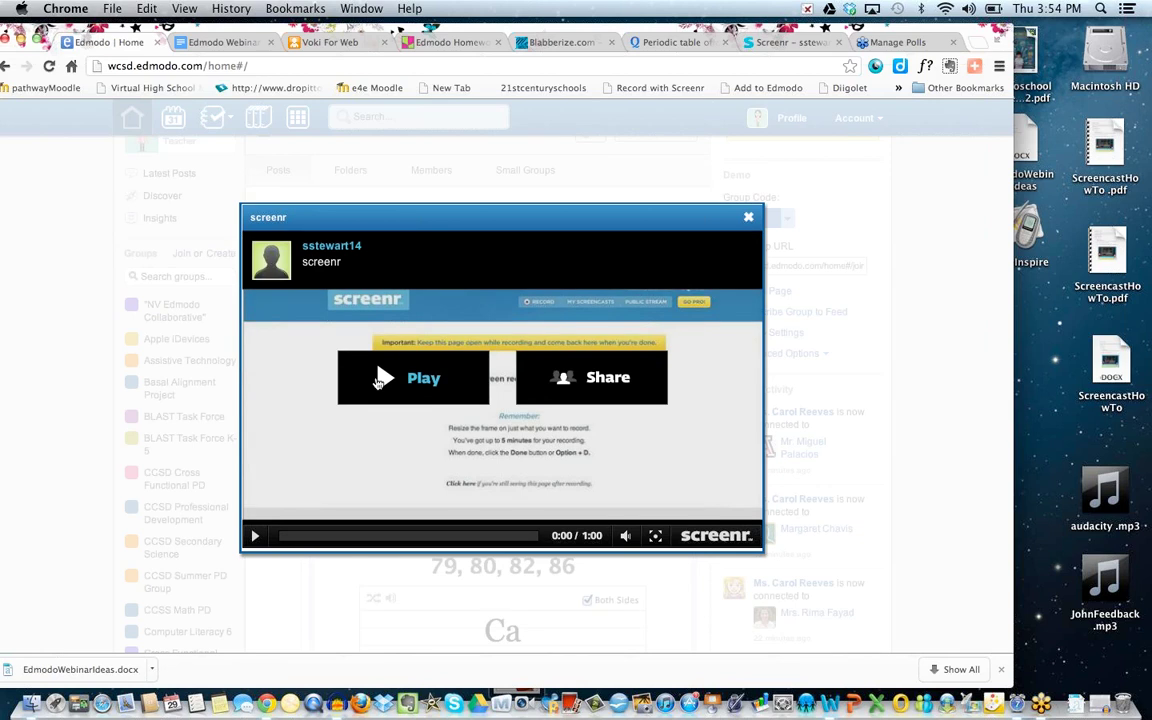
pyautogui.click(380, 379)
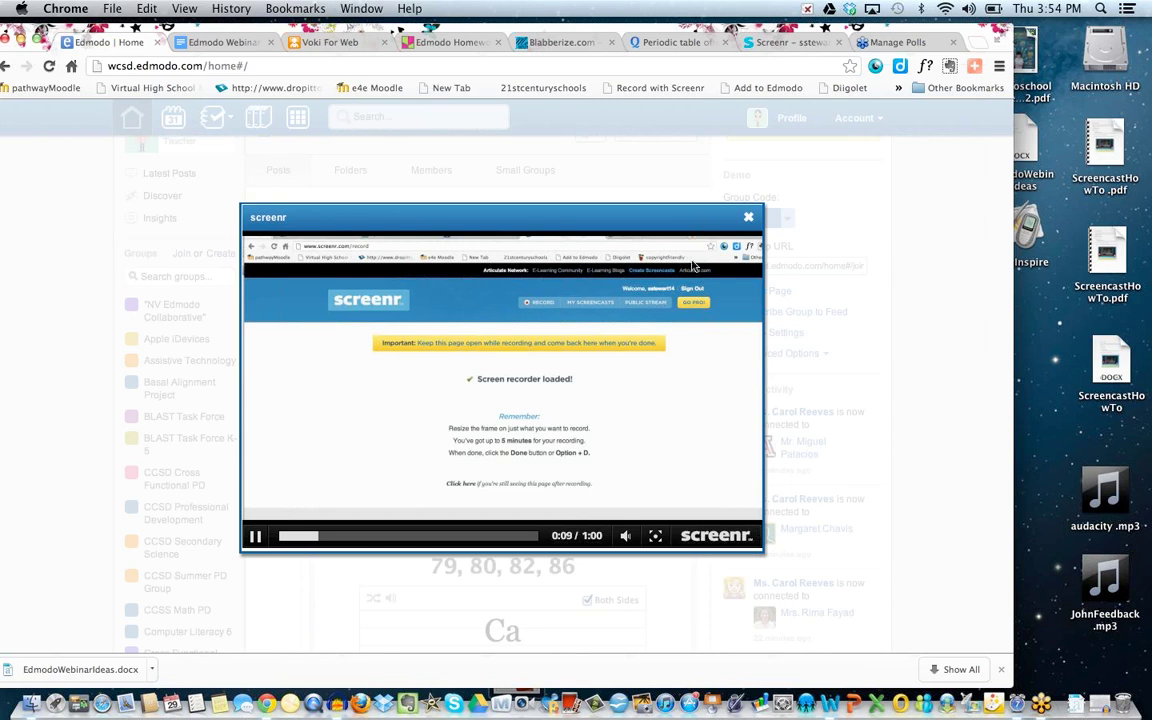
pyautogui.click(748, 217)
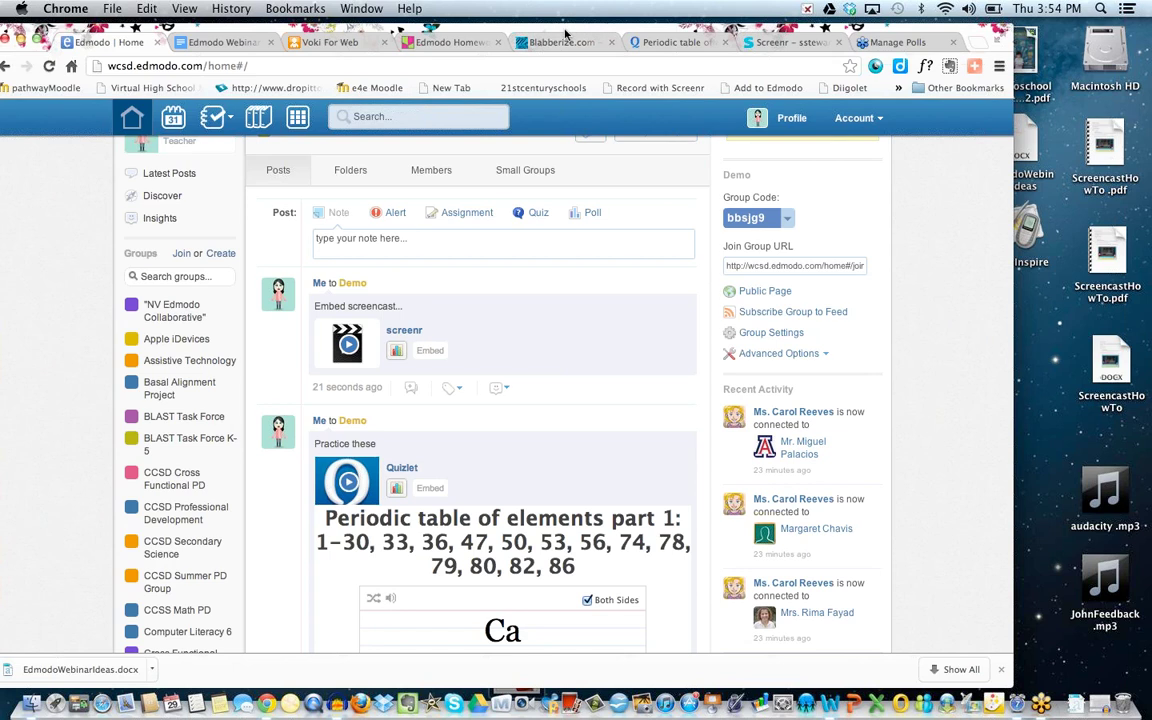
pyautogui.moveTo(555, 34); pyautogui.dragTo(586, 34)
pyautogui.doubleClick(795, 218)
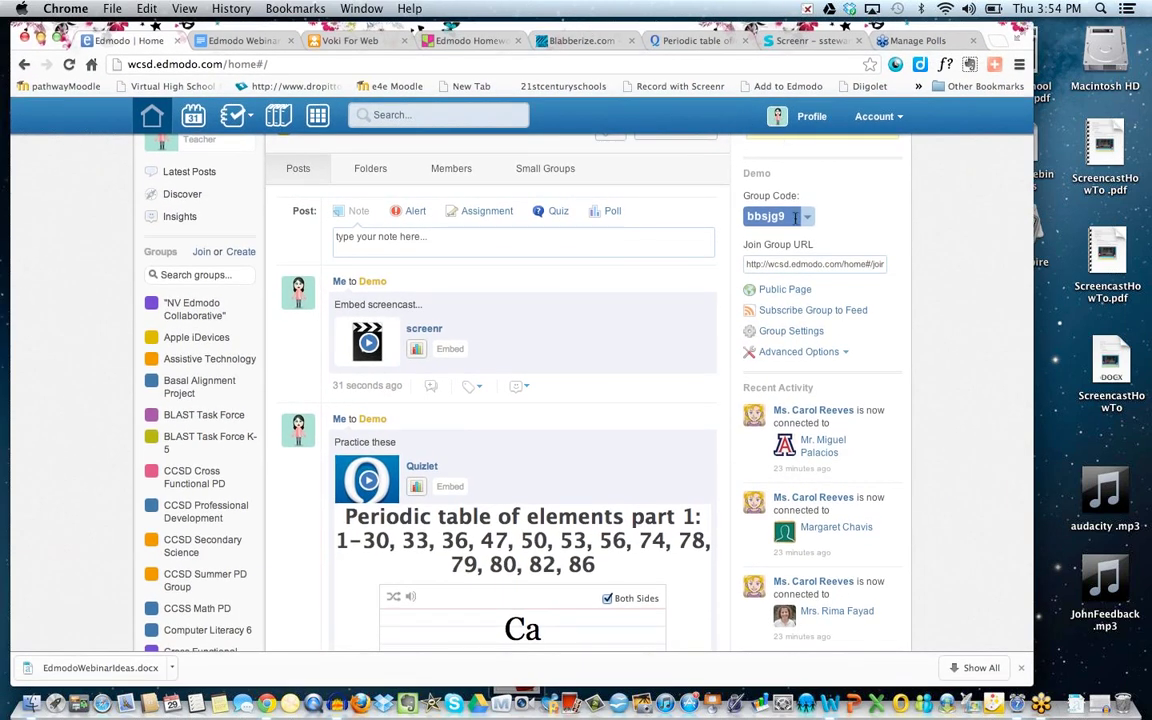
pyautogui.scroll(-5, 517, 429)
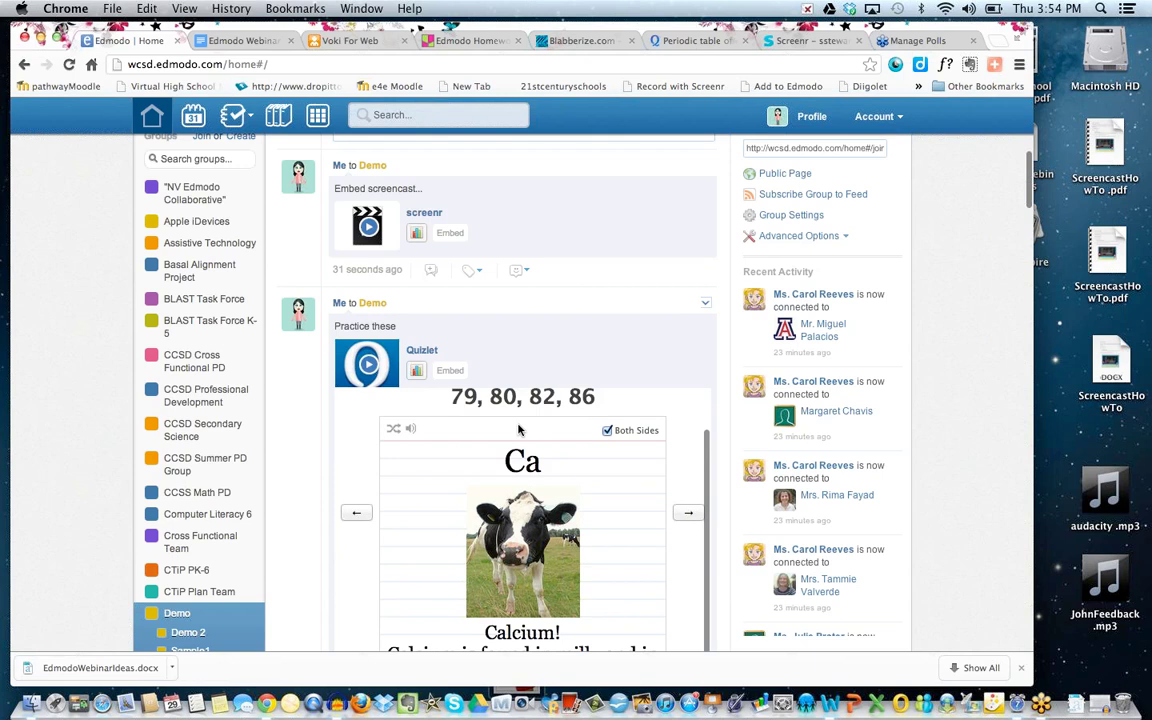
pyautogui.scroll(5, 518, 430)
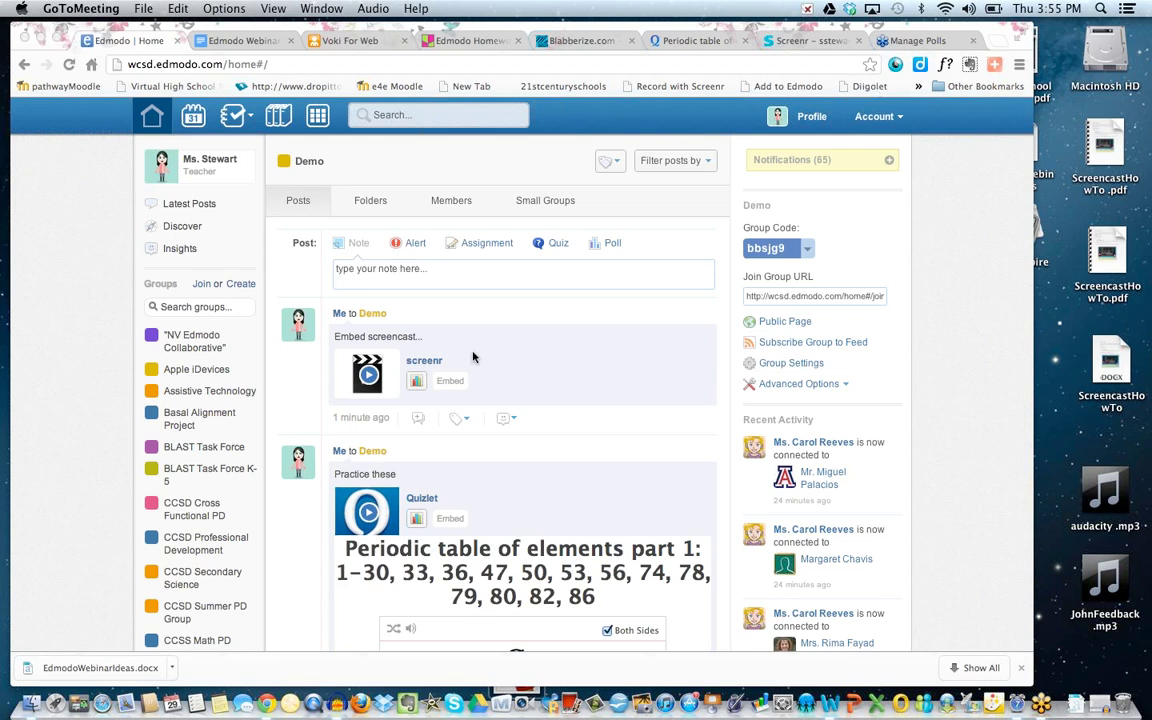
pyautogui.scroll(-5, 473, 357)
pyautogui.scroll(-2, 473, 357)
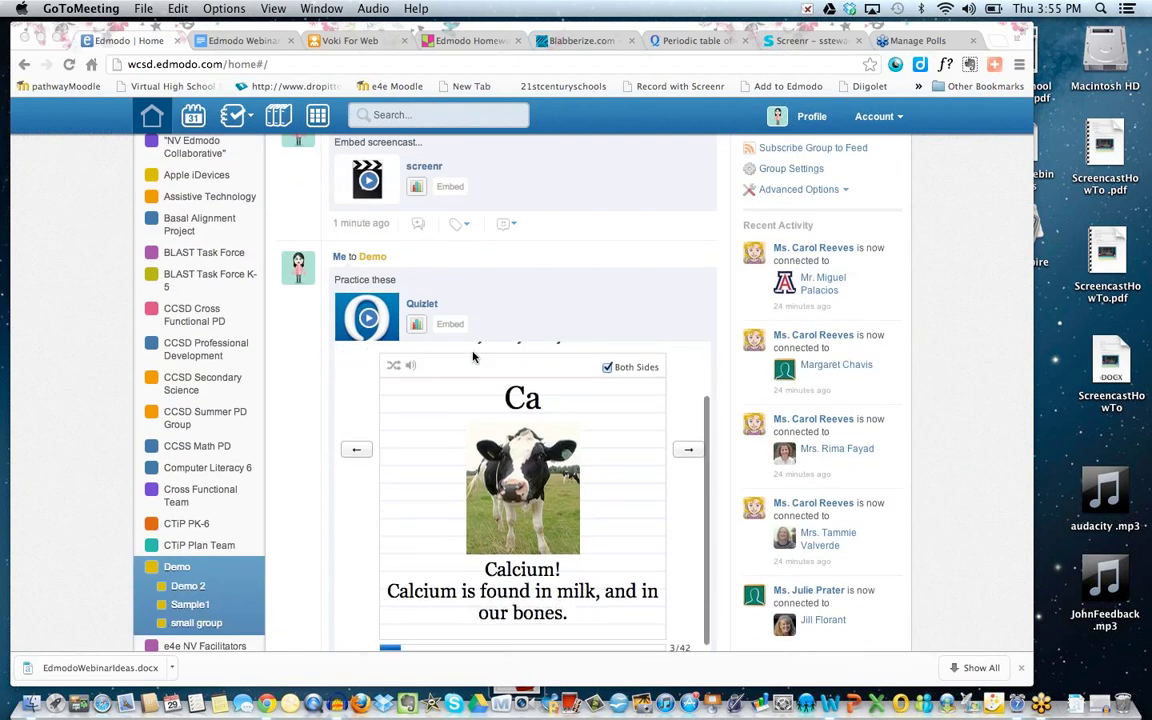
pyautogui.scroll(5, 473, 357)
pyautogui.click(632, 30)
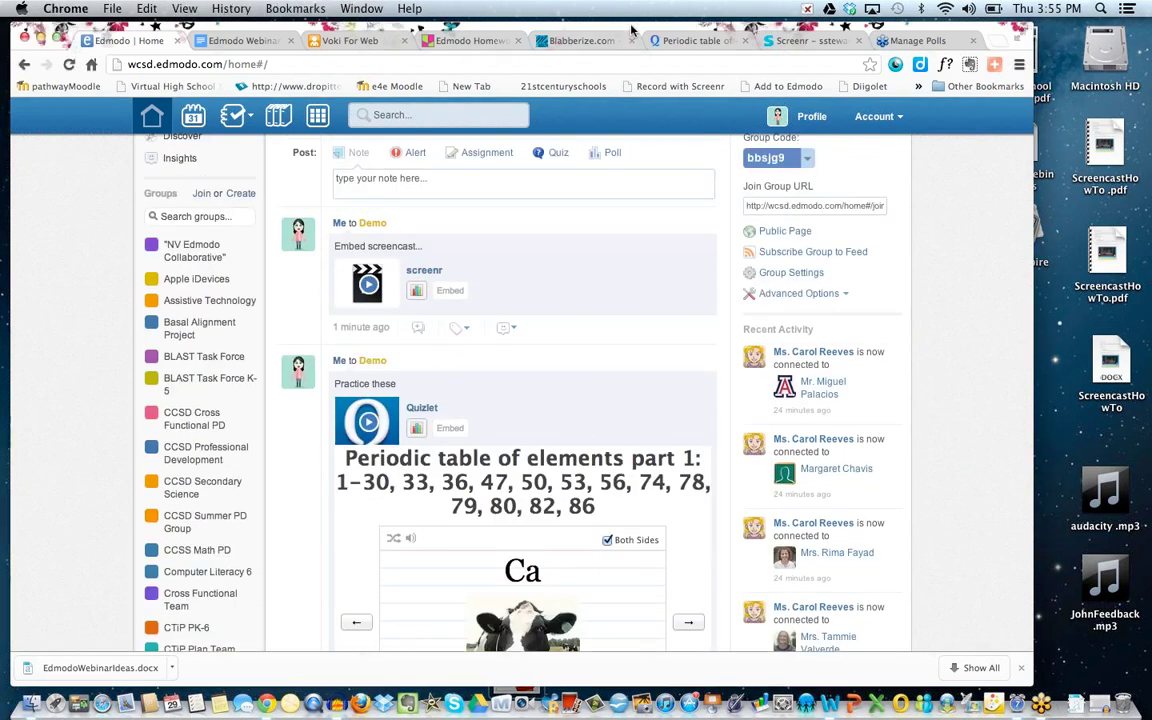
# Log out of the teacher account from the Account menu.
pyautogui.moveTo(632, 30); pyautogui.dragTo(512, 27)
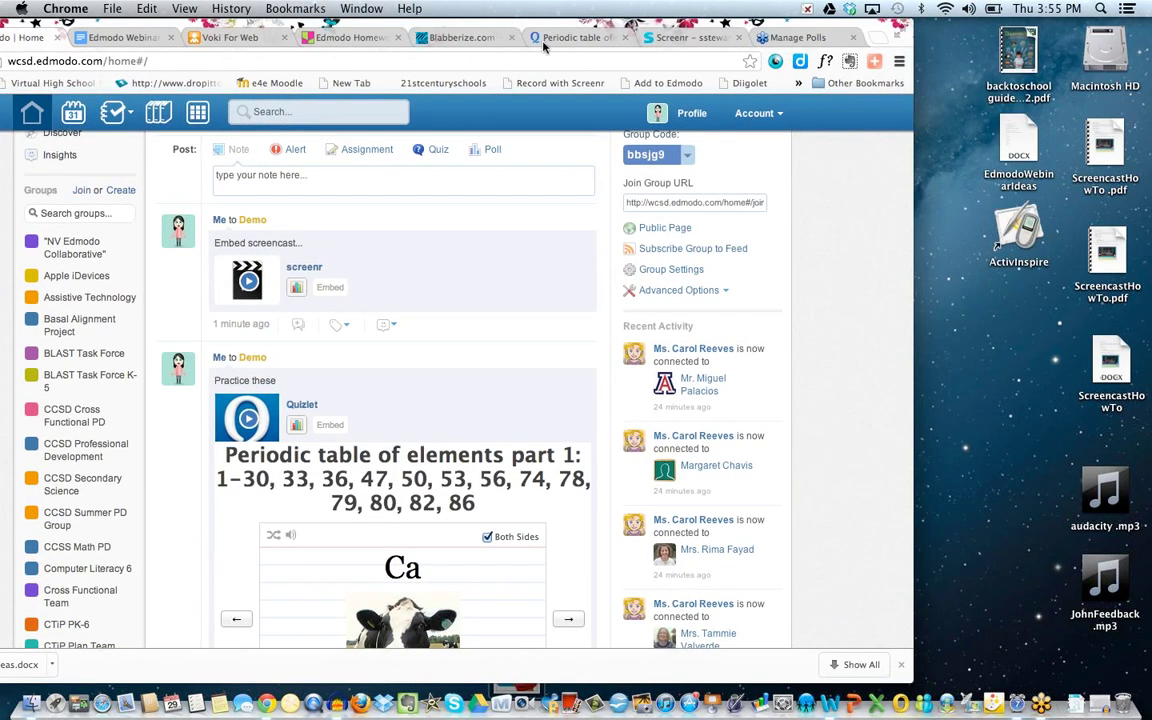
pyautogui.click(757, 113)
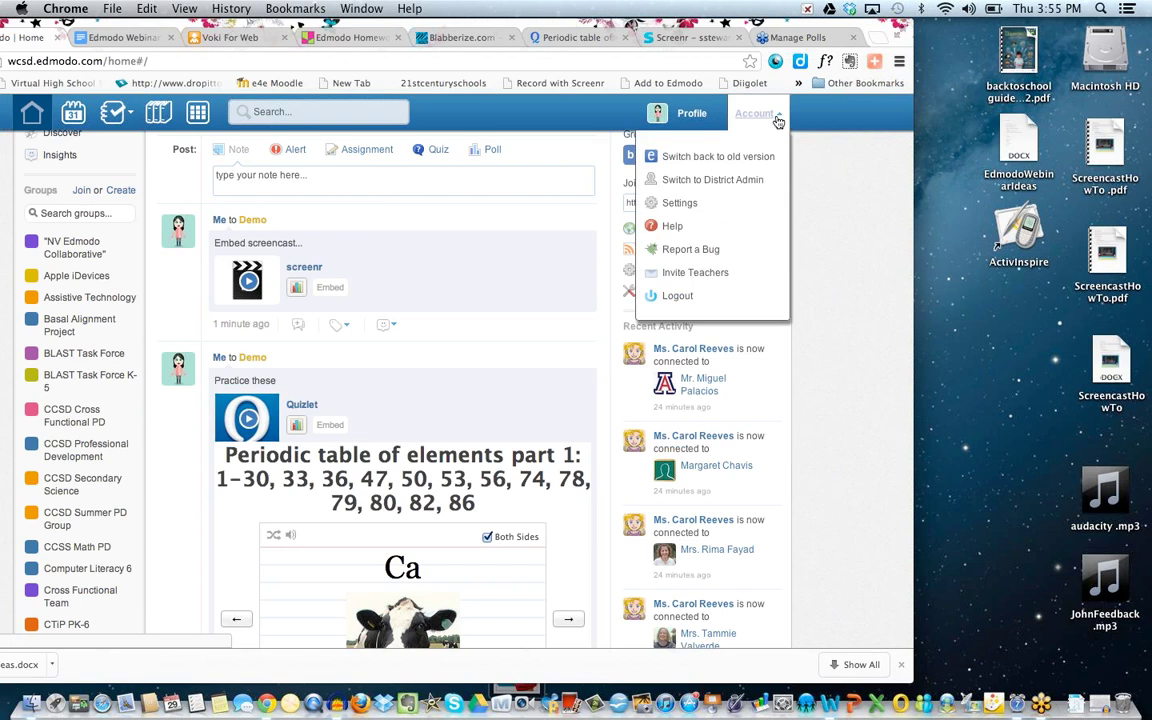
pyautogui.rightClick(678, 293)
pyautogui.click(668, 298)
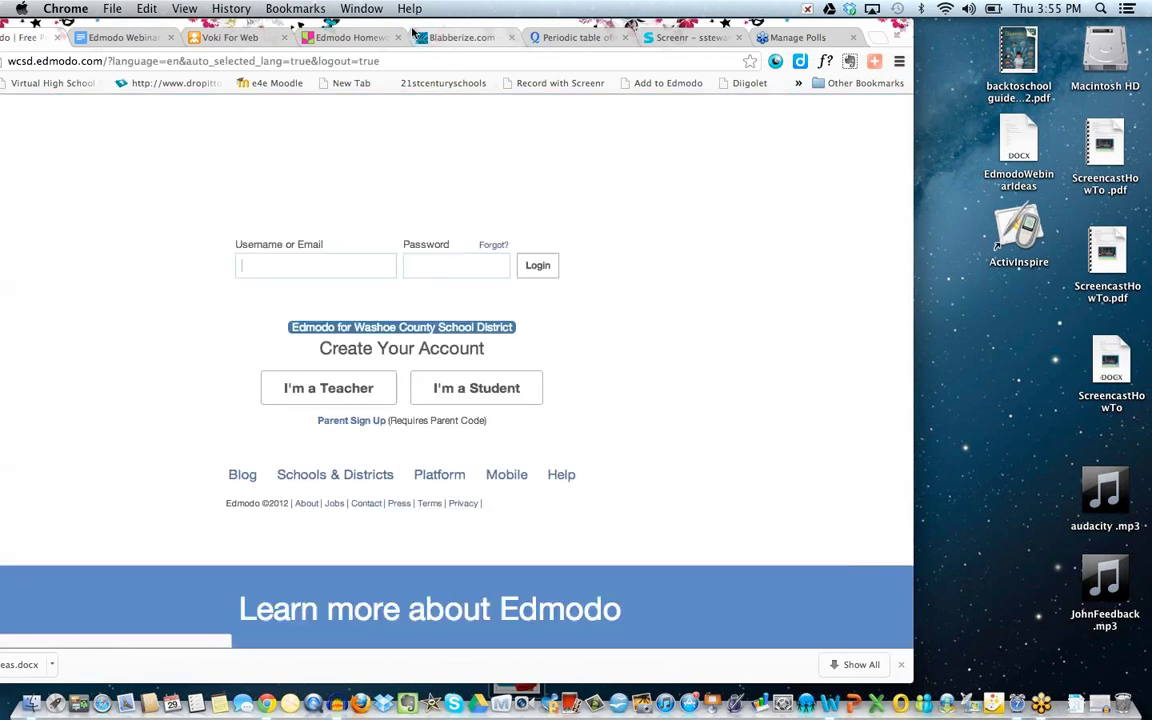
# Sign in with the student's username and password.
pyautogui.write('silve')
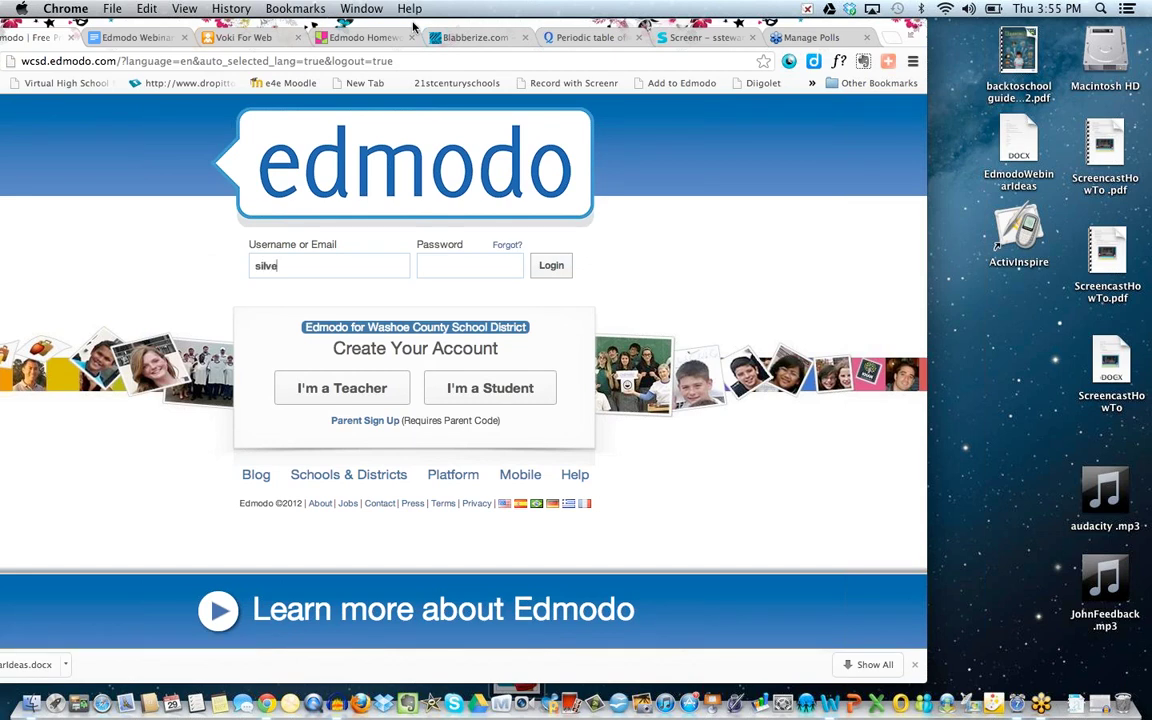
pyautogui.write('radostudent')
pyautogui.press('Tab')
pyautogui.write('••••••••••••••••')
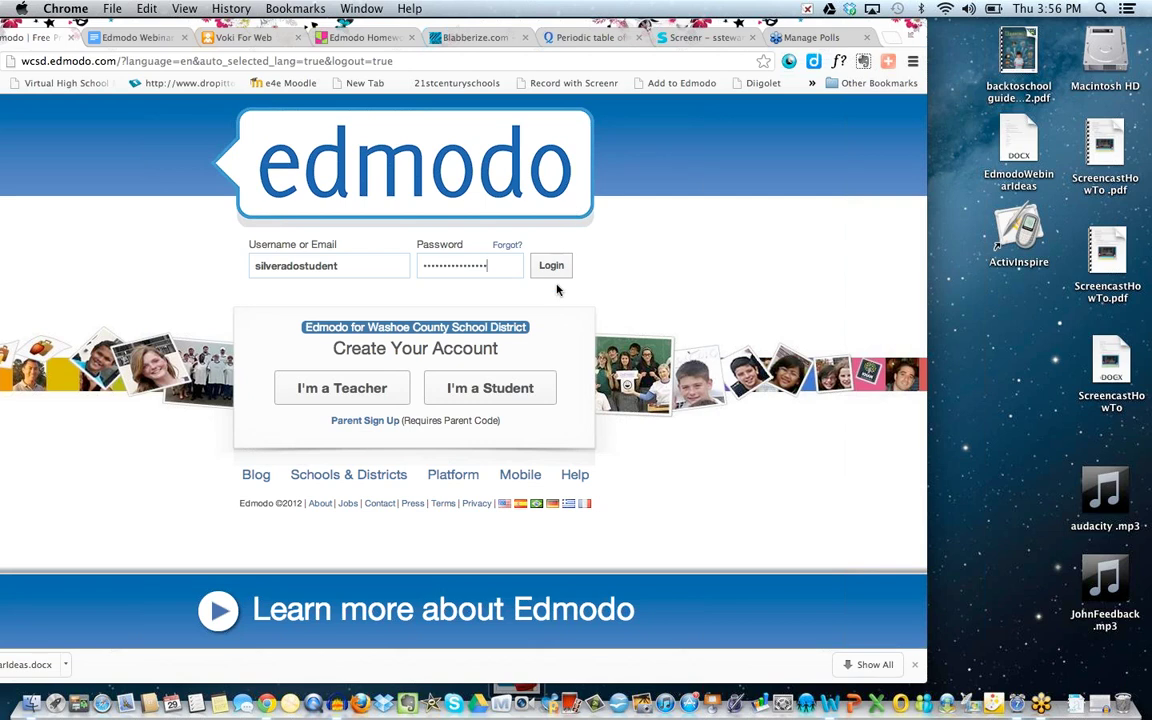
pyautogui.click(552, 268)
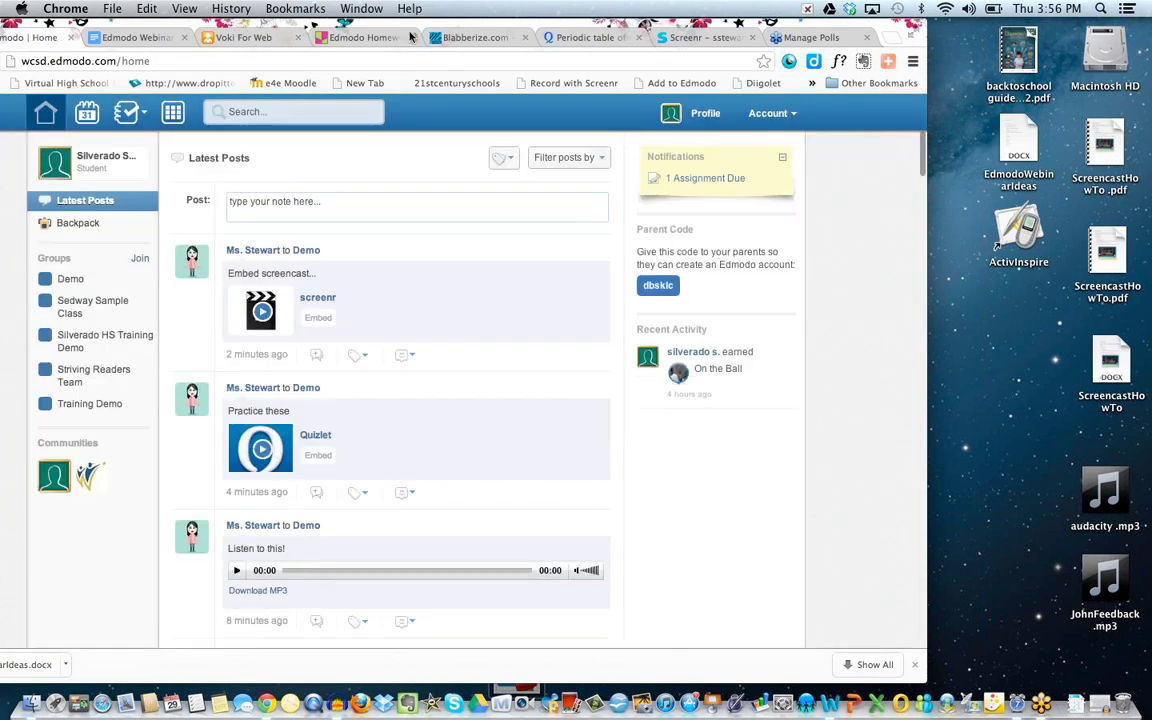
pyautogui.moveTo(410, 37); pyautogui.dragTo(450, 27)
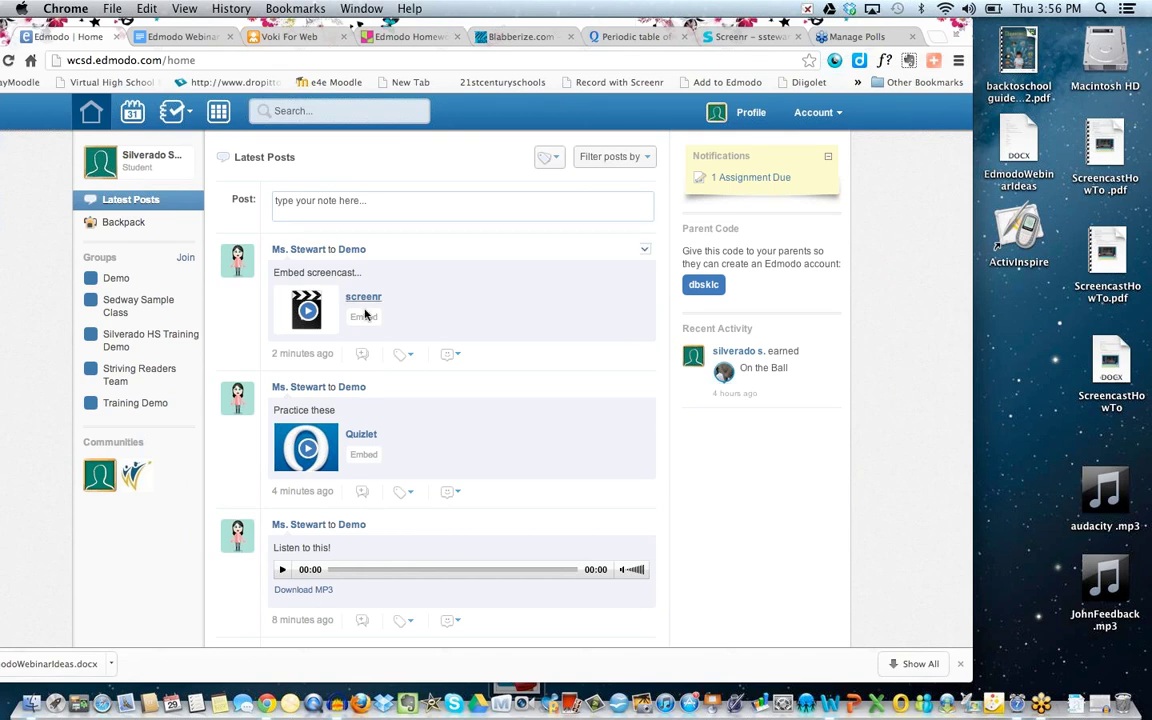
pyautogui.scroll(-5, 362, 357)
pyautogui.scroll(-10, 363, 357)
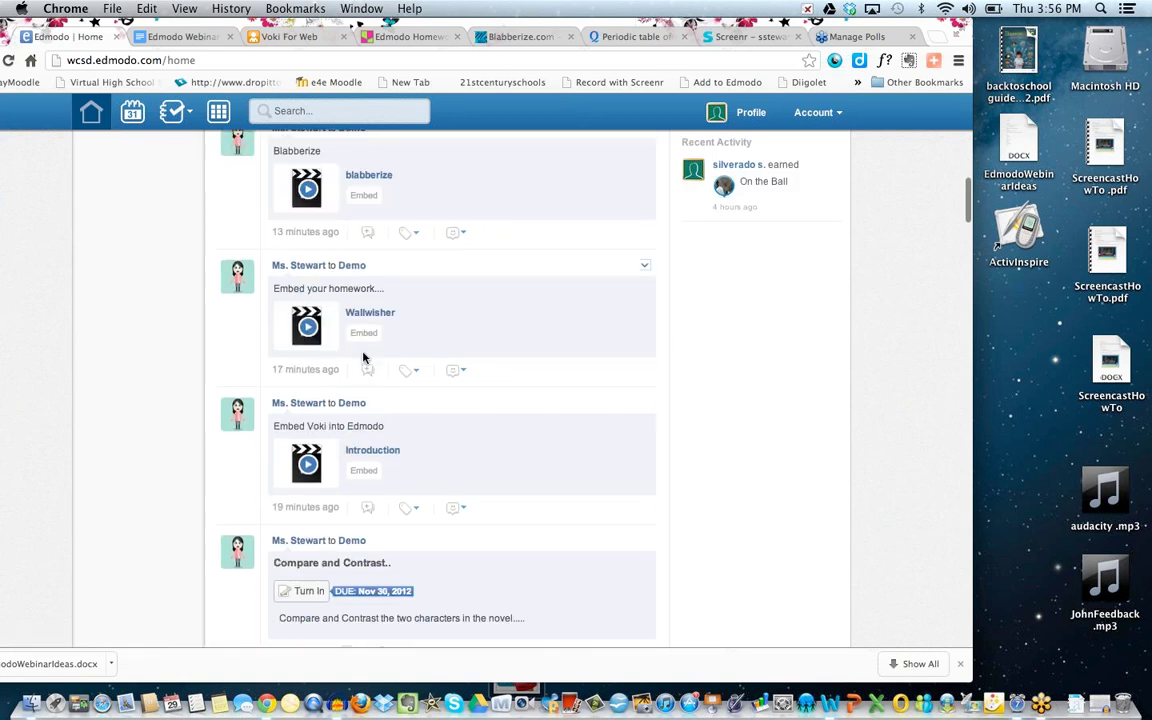
pyautogui.scroll(-4, 363, 357)
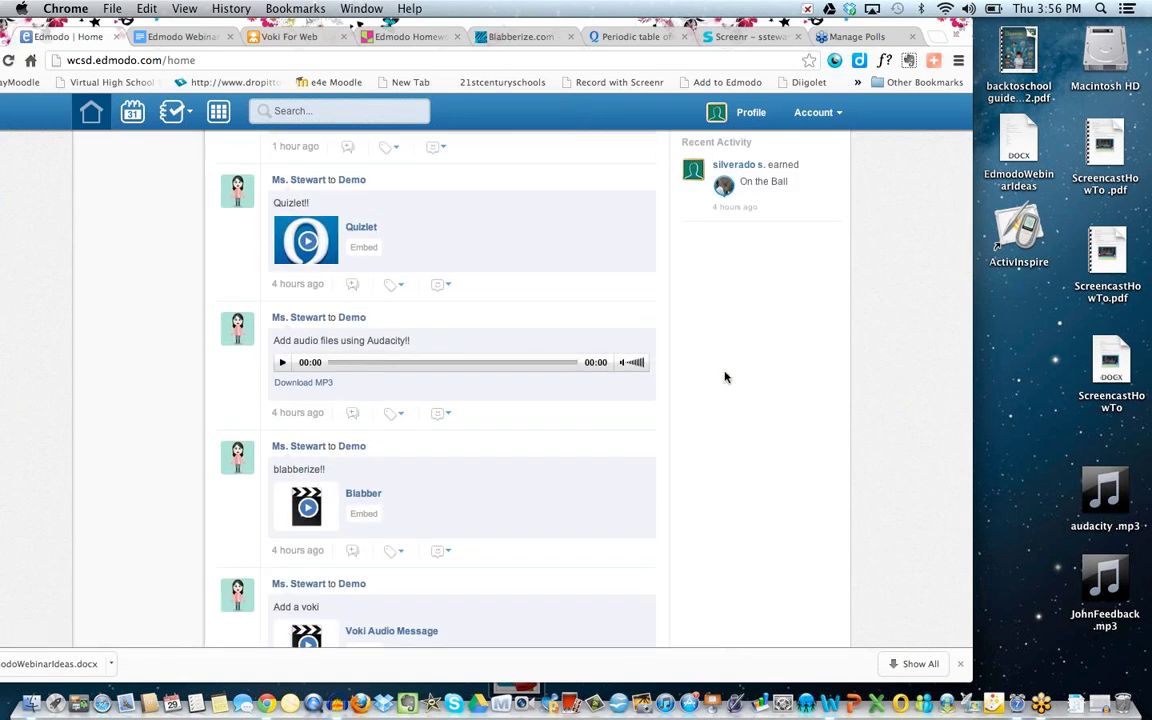
pyautogui.moveTo(681, 452); pyautogui.dragTo(681, 442)
pyautogui.click(683, 441)
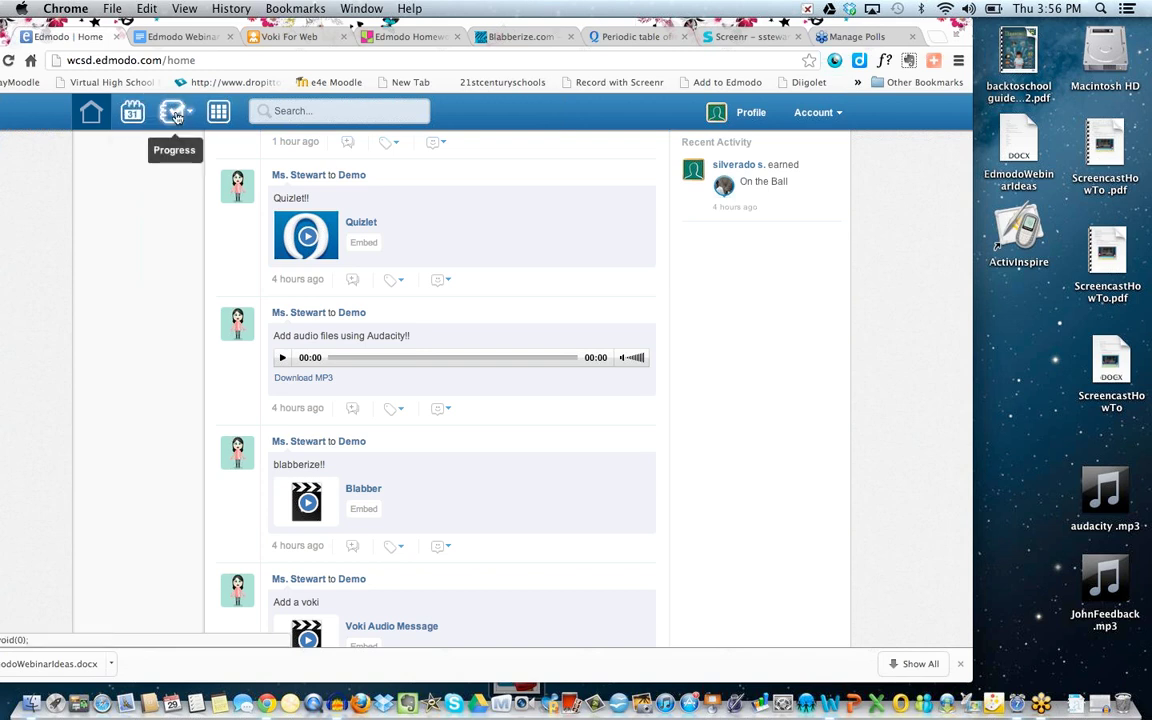
# Open Compare and Contrast from the Demo progress page and attempt Turn In Assignment.
pyautogui.click(172, 112)
pyautogui.click(180, 152)
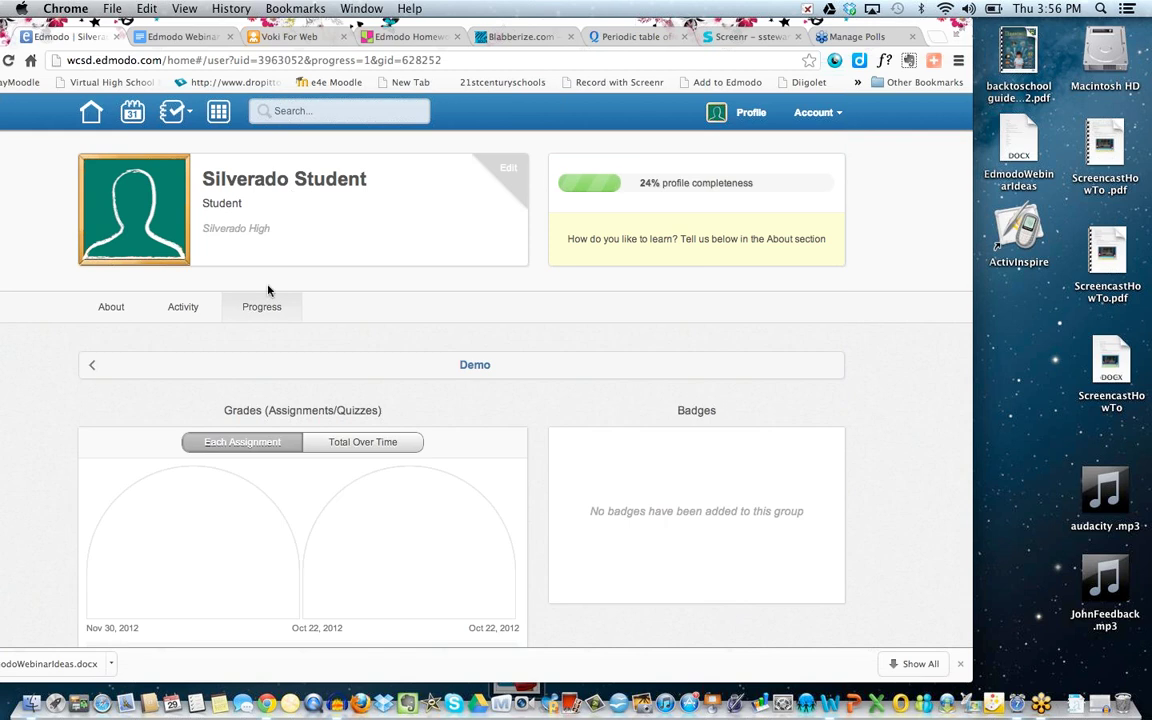
pyautogui.scroll(-5, 270, 448)
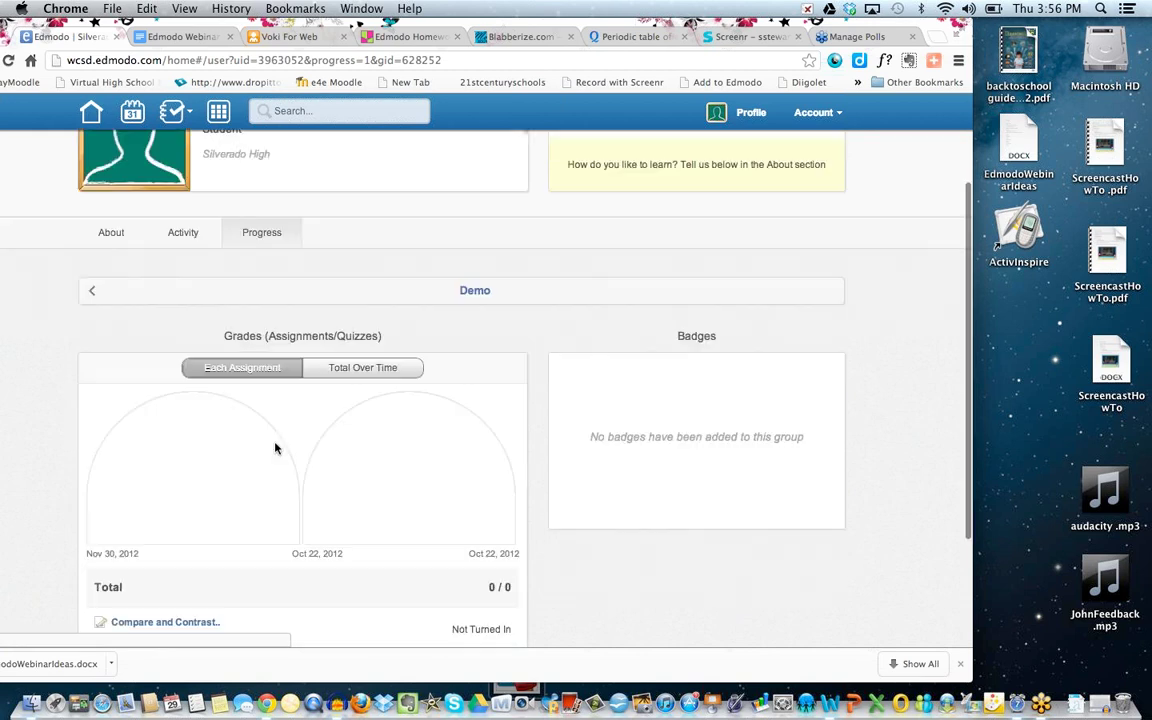
pyautogui.click(188, 467)
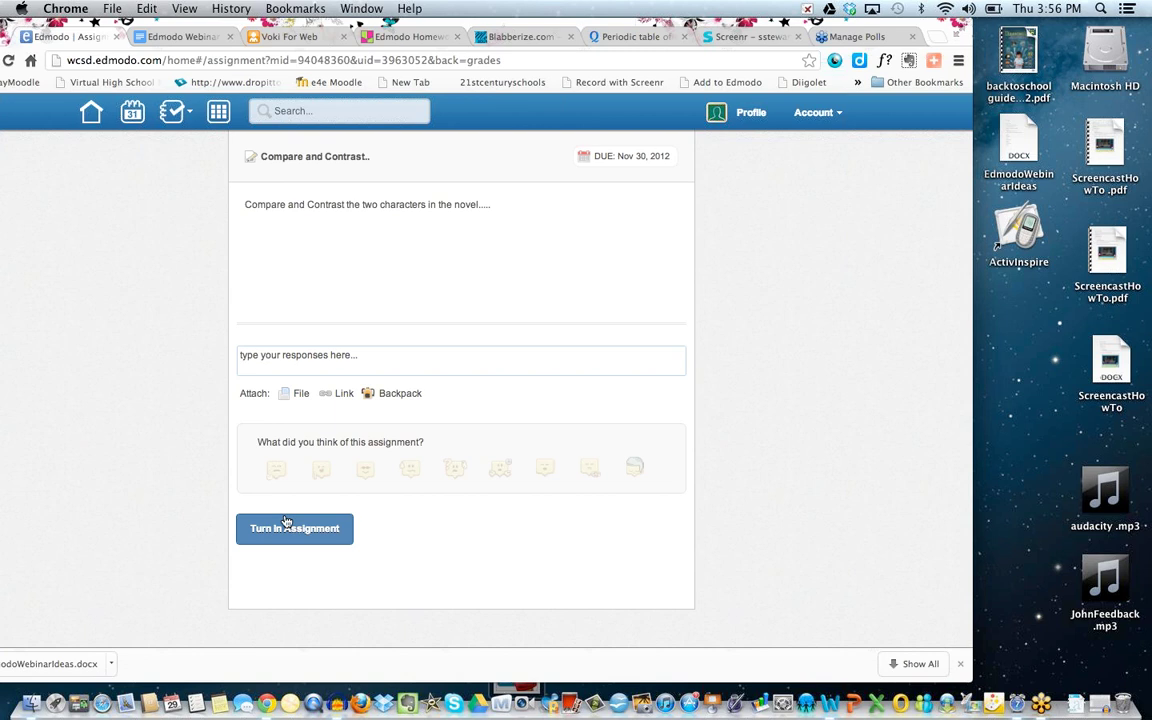
pyautogui.click(288, 529)
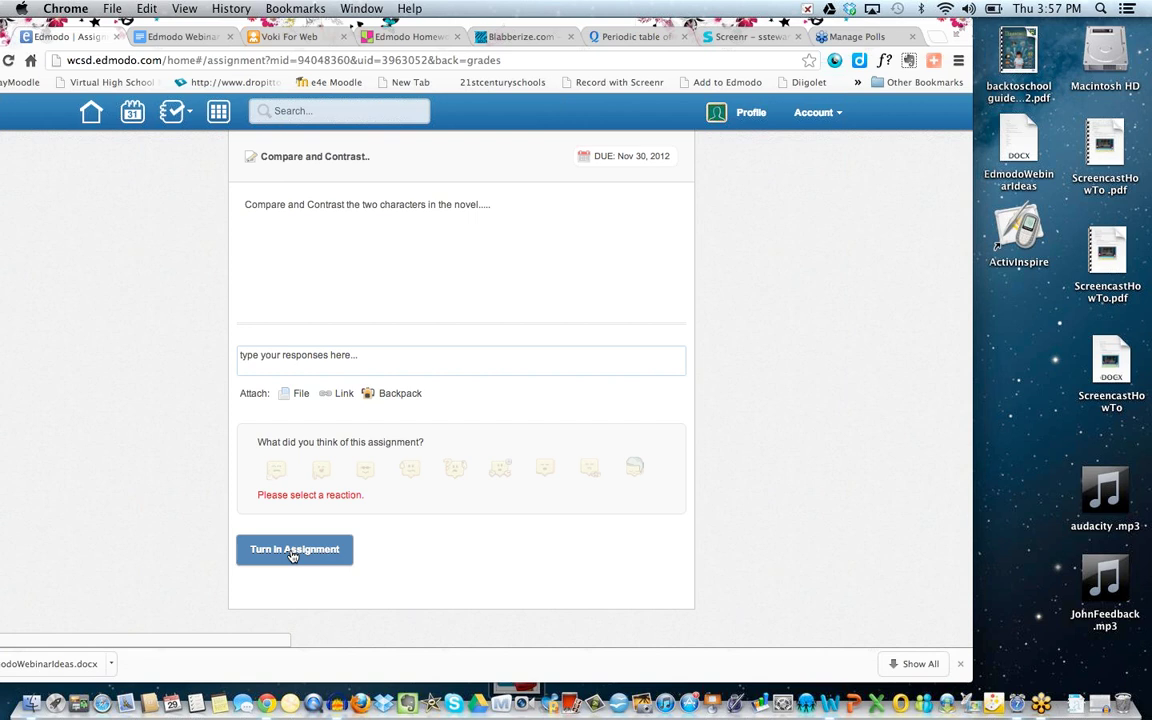
# React to the assignment with Like it and type the response 'Type in ......'.
pyautogui.click(320, 472)
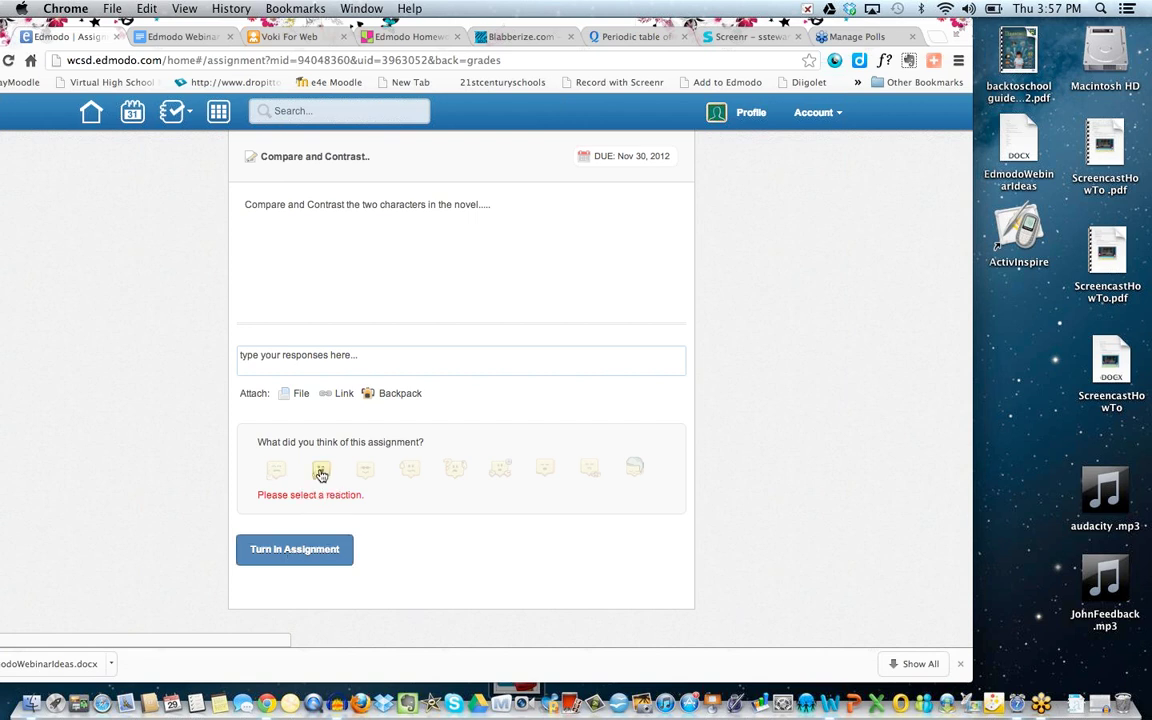
pyautogui.click(302, 359)
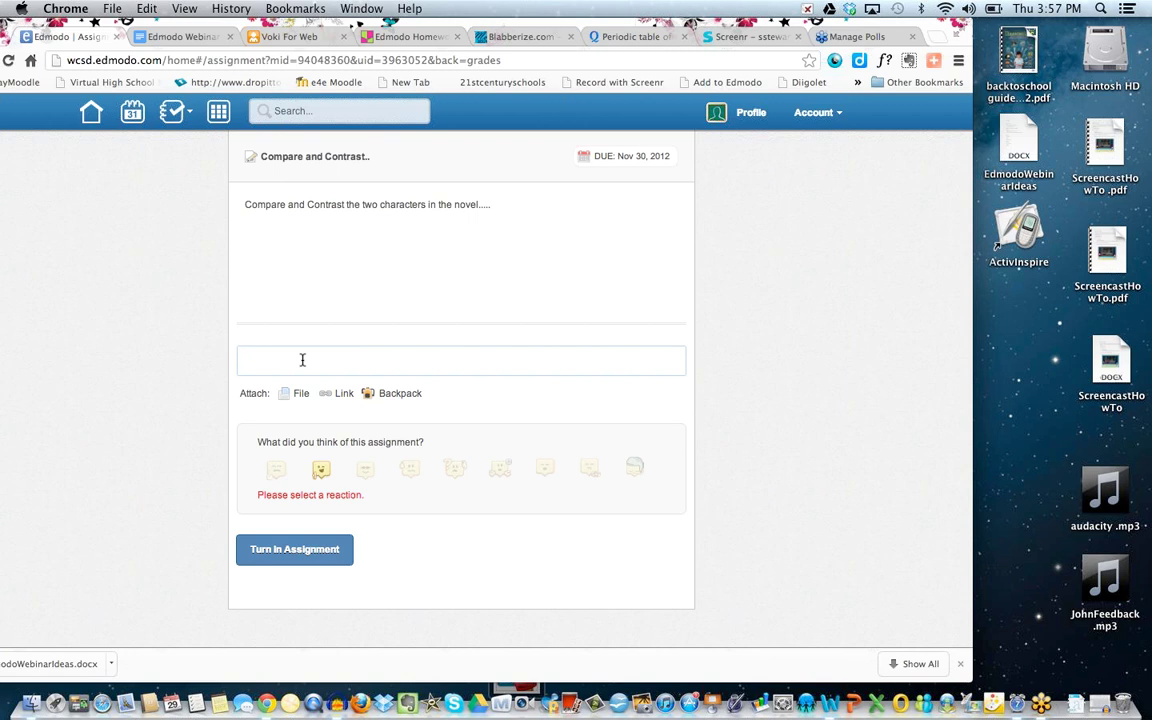
pyautogui.write('Type in ......')
# Attach EdmodoWebinarIdeas.docx instead of JohnFeedback.mp3 and turn in the assignment.
pyautogui.click(288, 396)
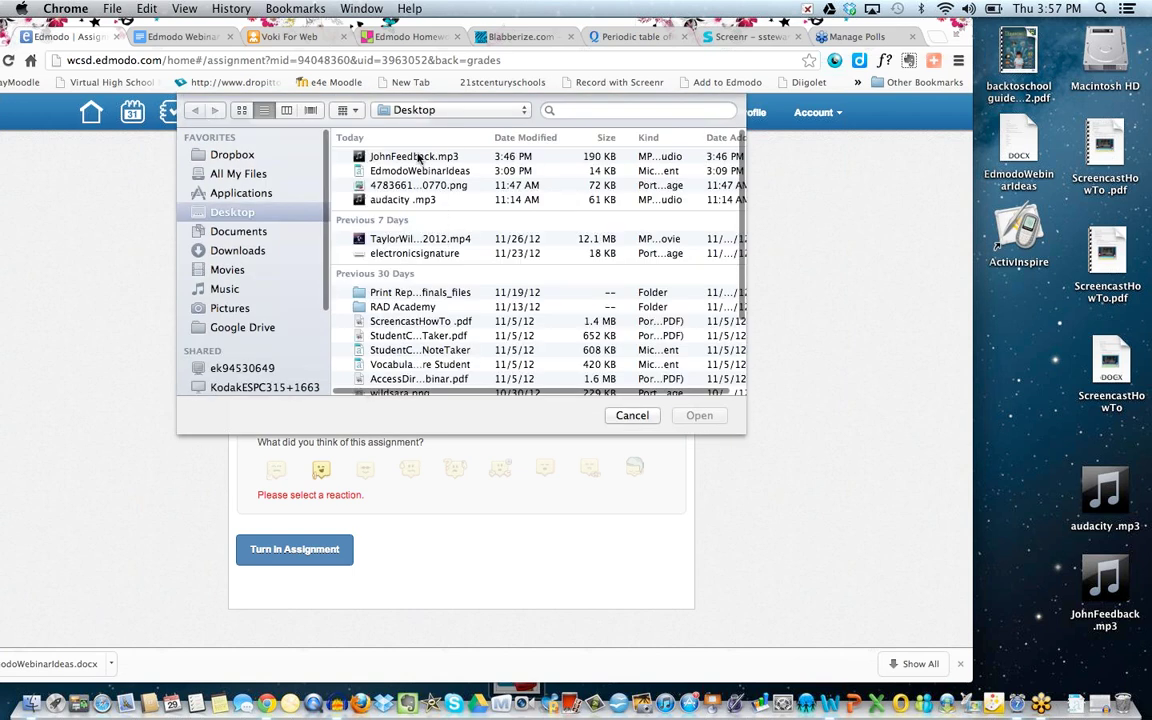
pyautogui.click(419, 158)
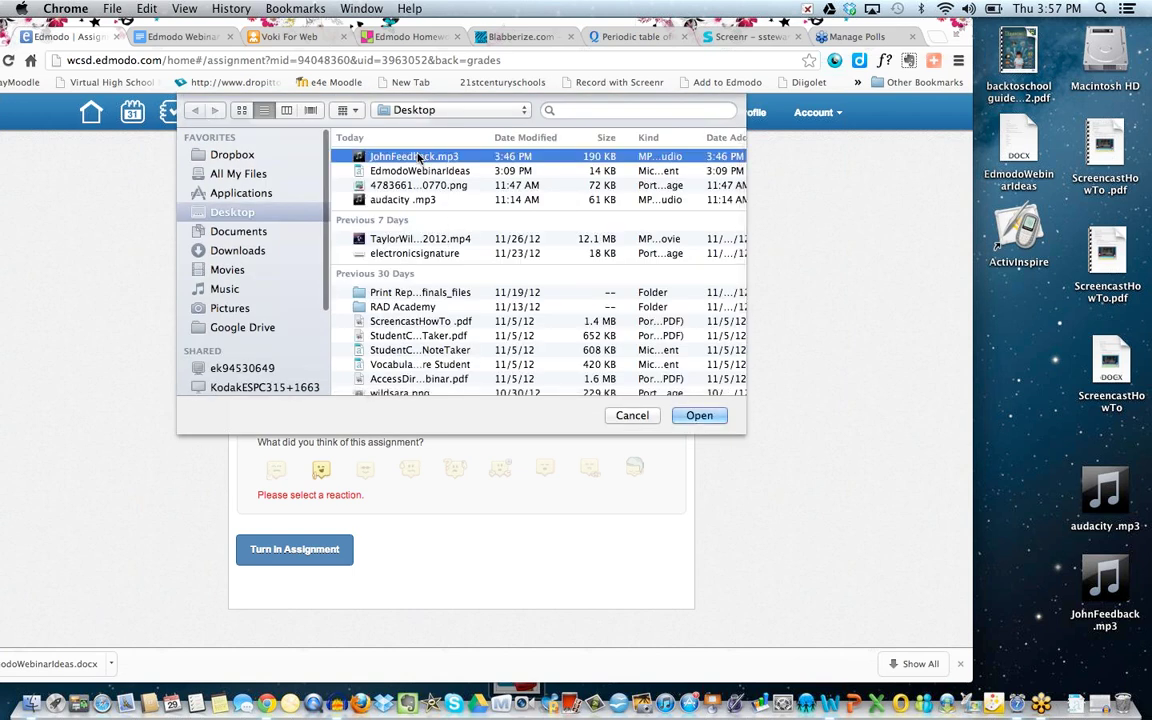
pyautogui.click(630, 416)
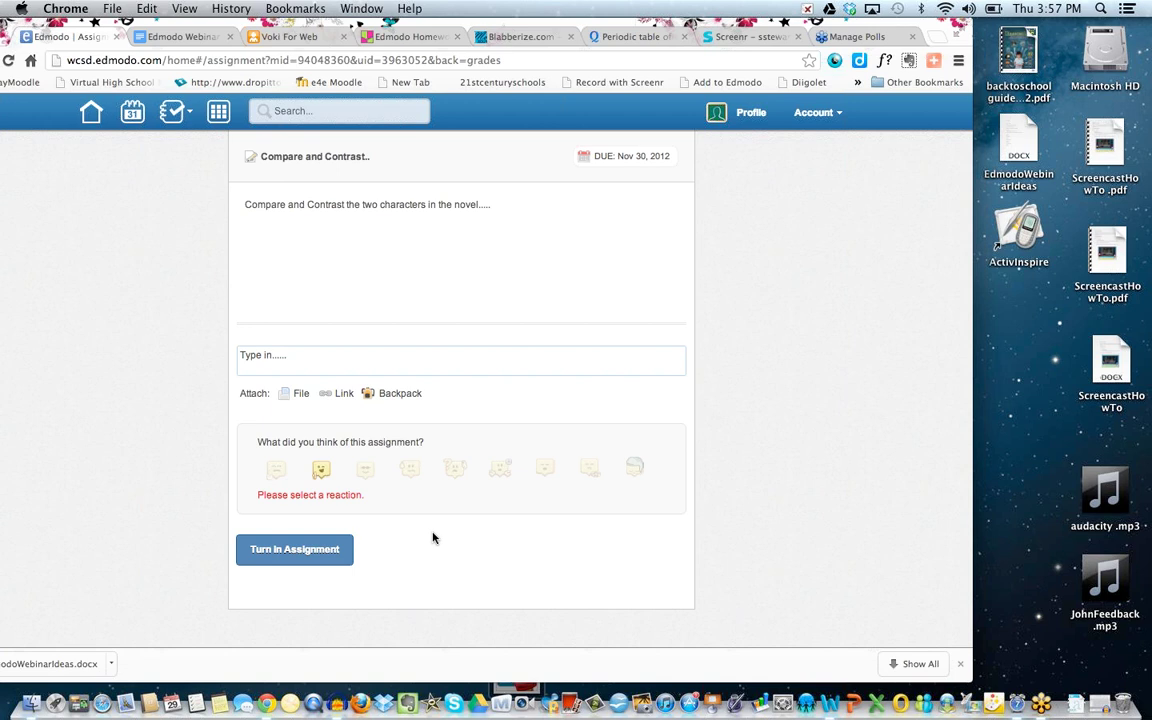
pyautogui.click(298, 394)
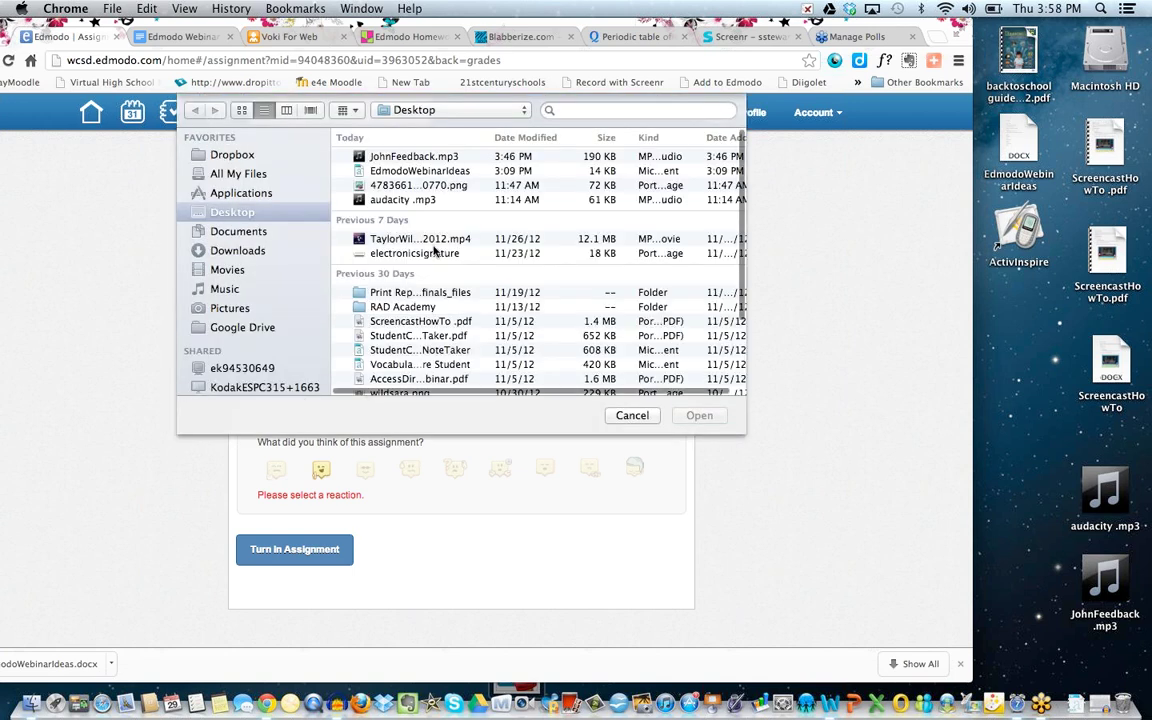
pyautogui.click(421, 171)
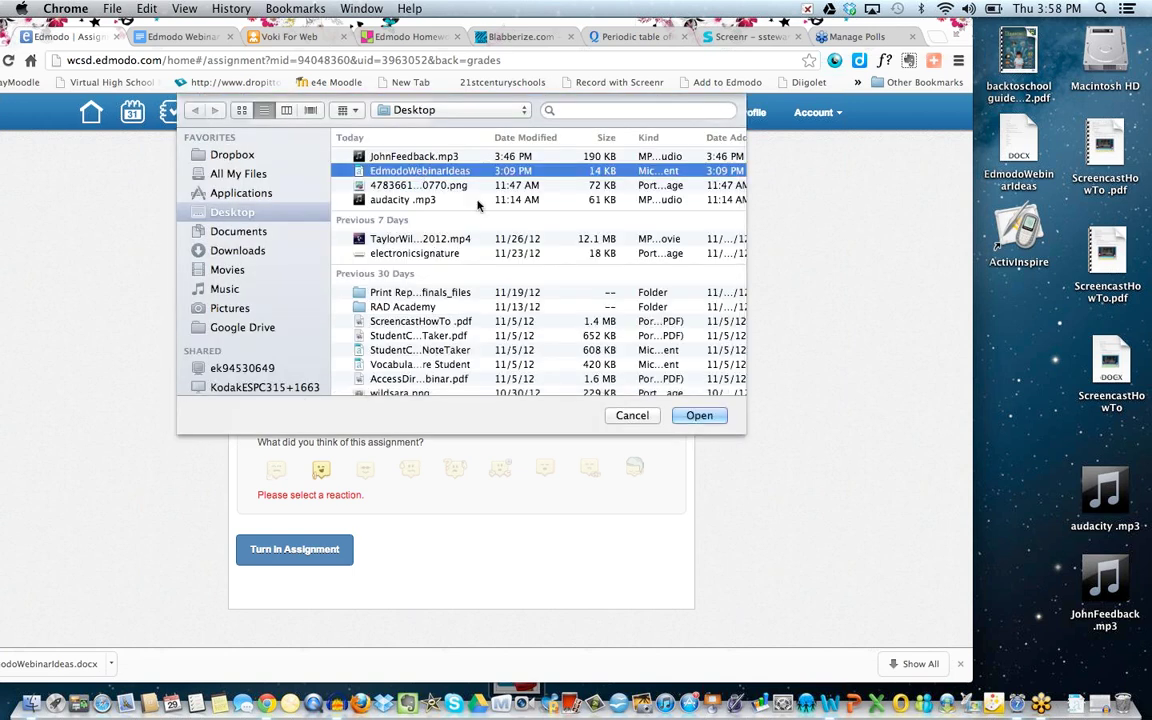
pyautogui.click(699, 415)
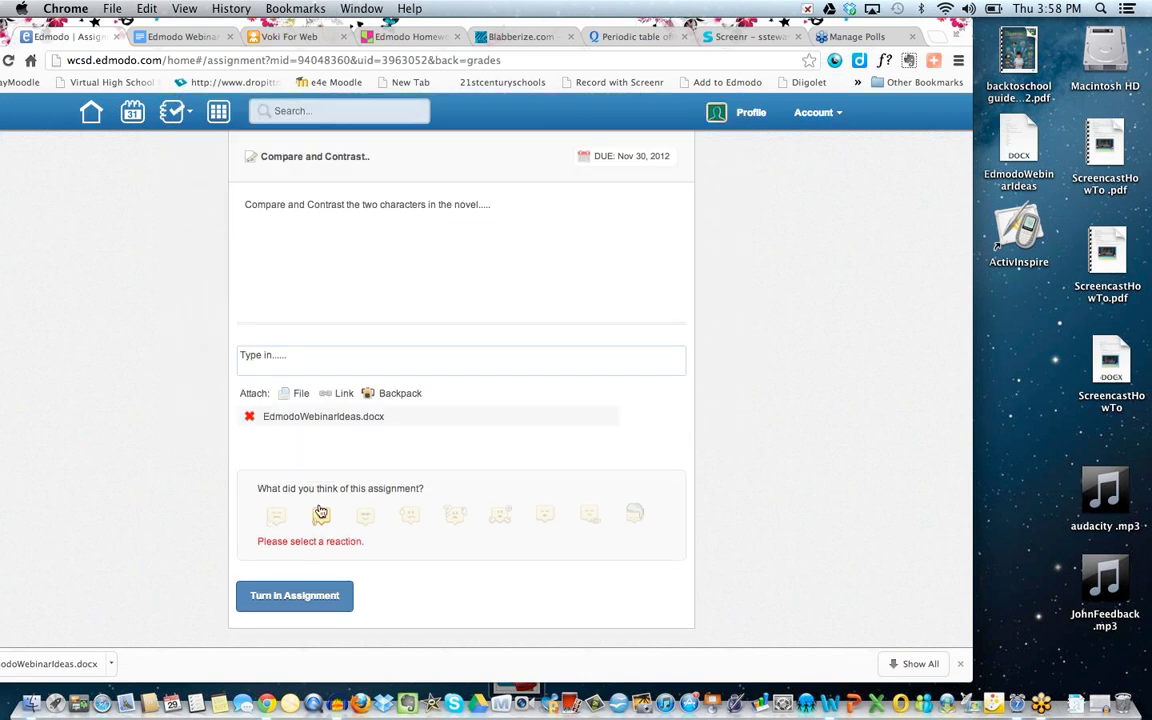
pyautogui.click(297, 596)
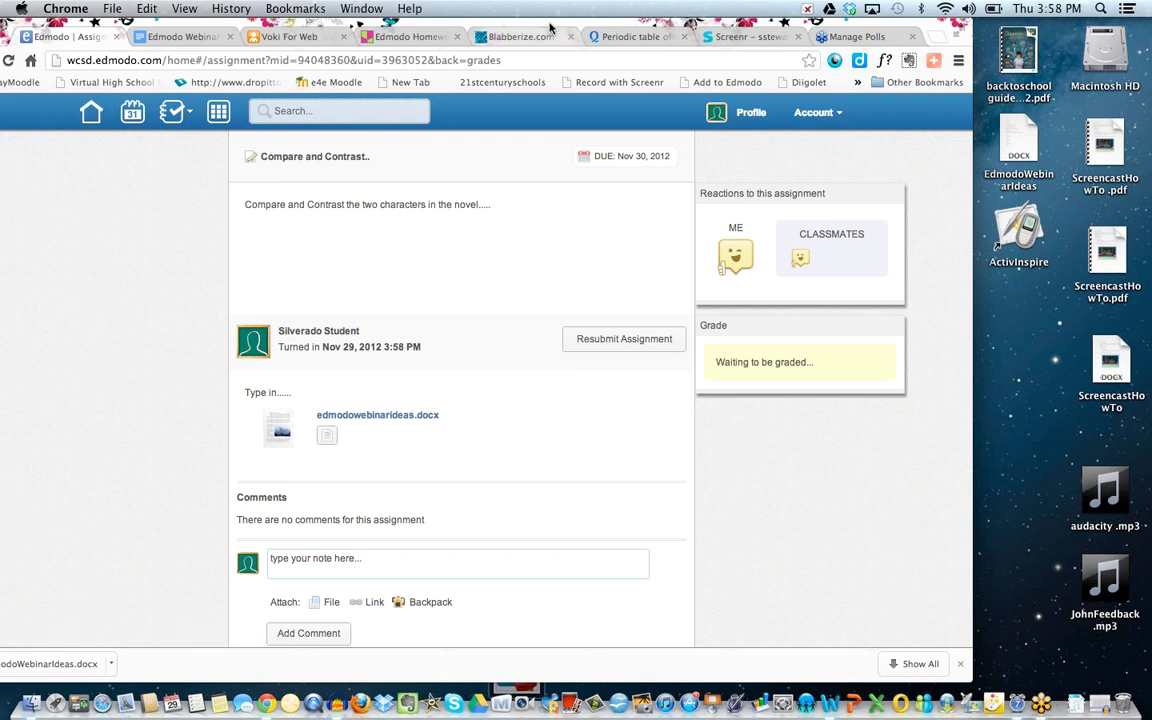
# Log out of the student account.
pyautogui.moveTo(548, 27)
pyautogui.mouseDown()
pyautogui.moveTo(538, 36)
pyautogui.moveTo(549, 36)
pyautogui.mouseUp()
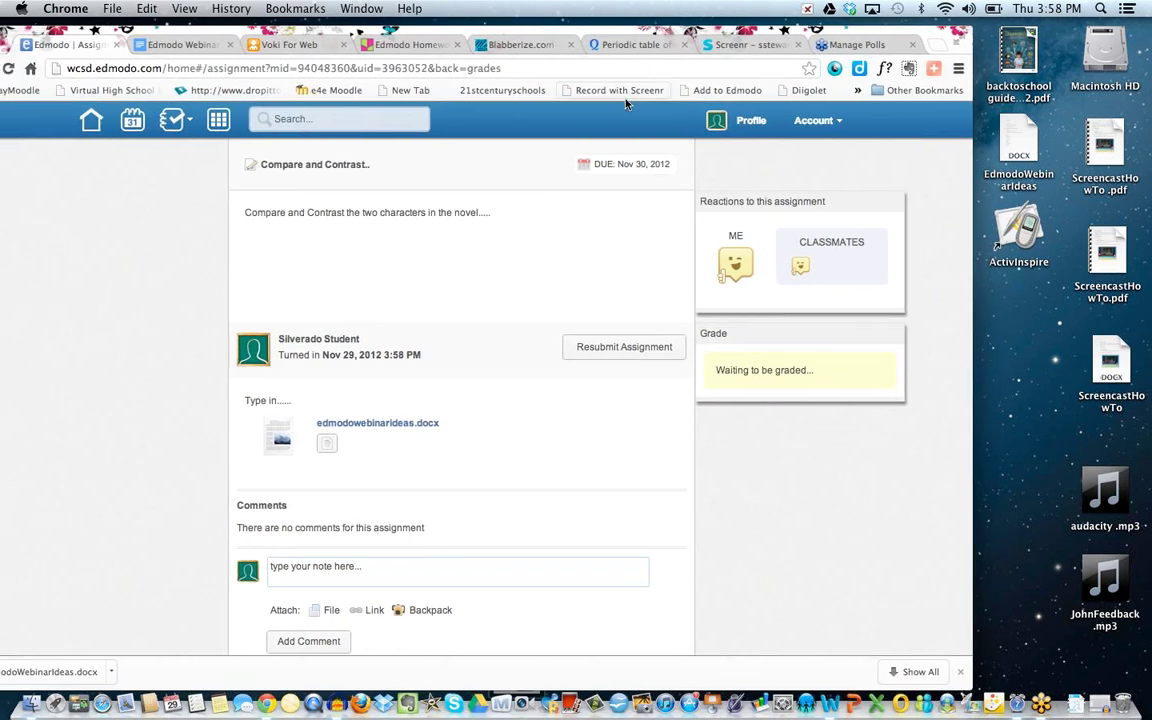
pyautogui.click(833, 121)
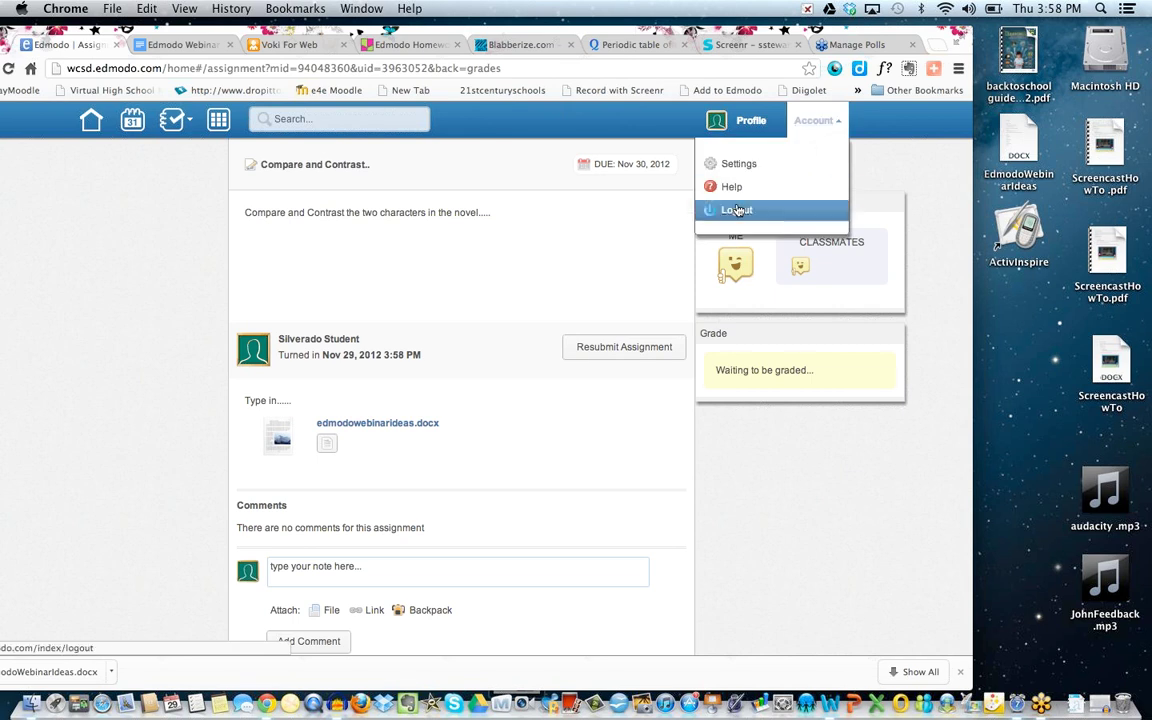
pyautogui.click(737, 210)
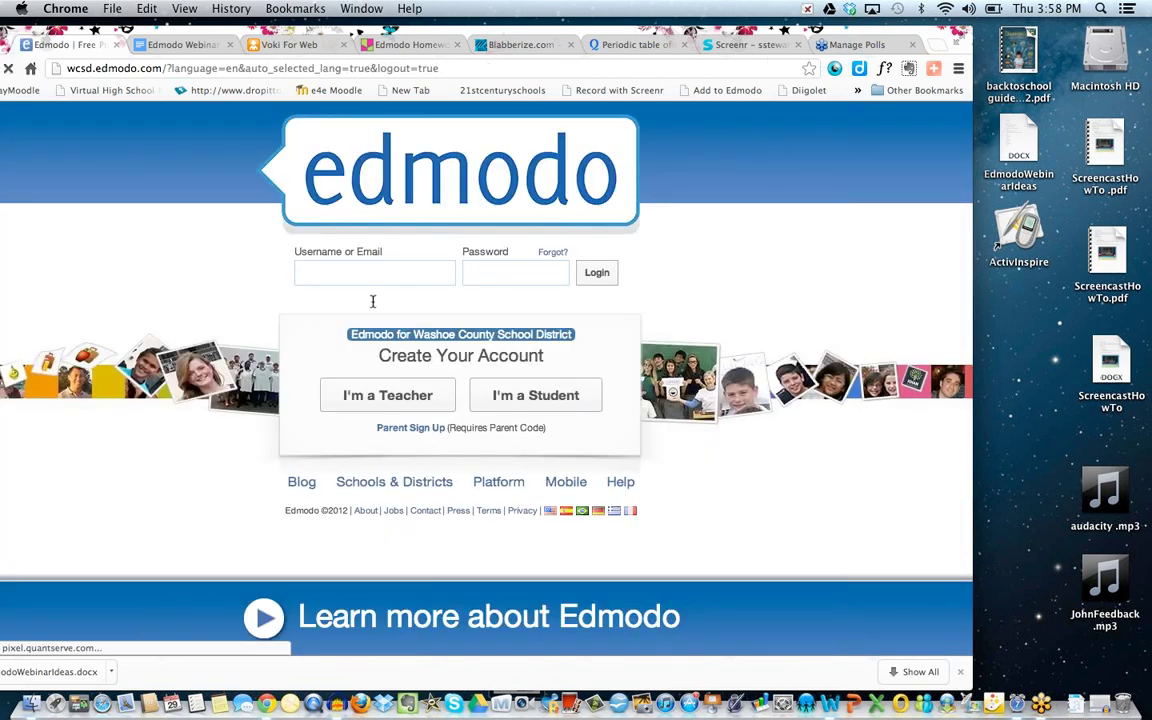
# Sign in with the teacher's username and password and open the Demo group's Progress gradebook.
pyautogui.click(367, 282)
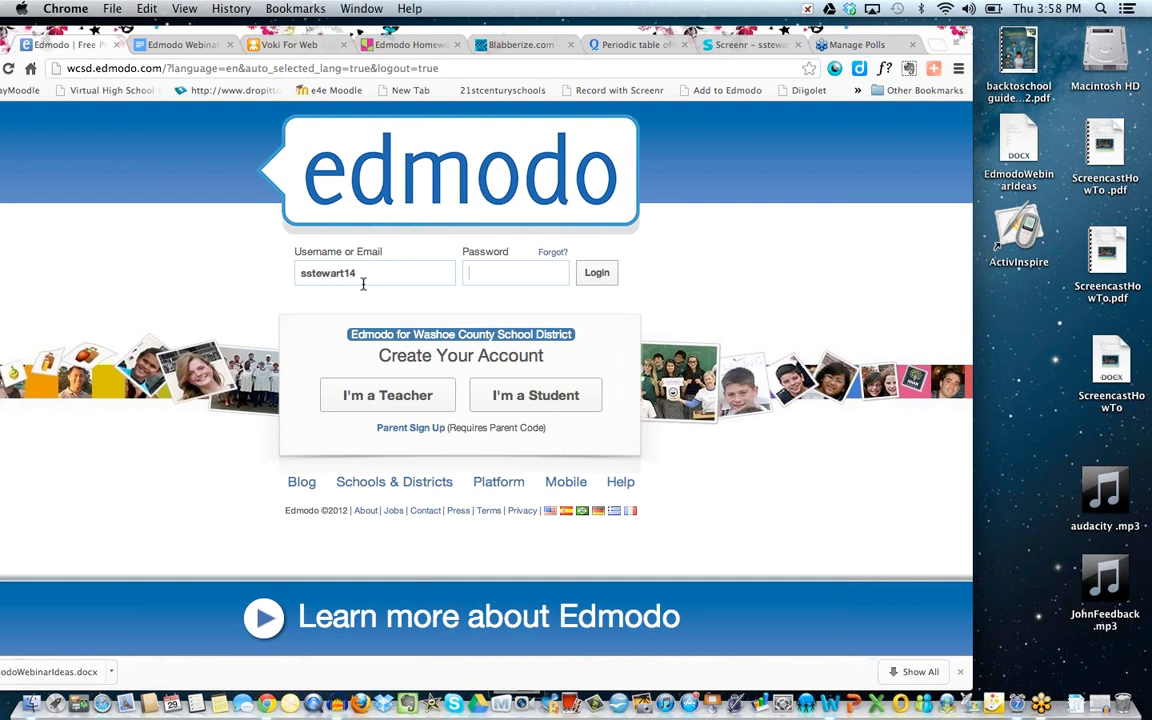
pyautogui.press('Tab')
pyautogui.write('••••••••')
pyautogui.press('Return')
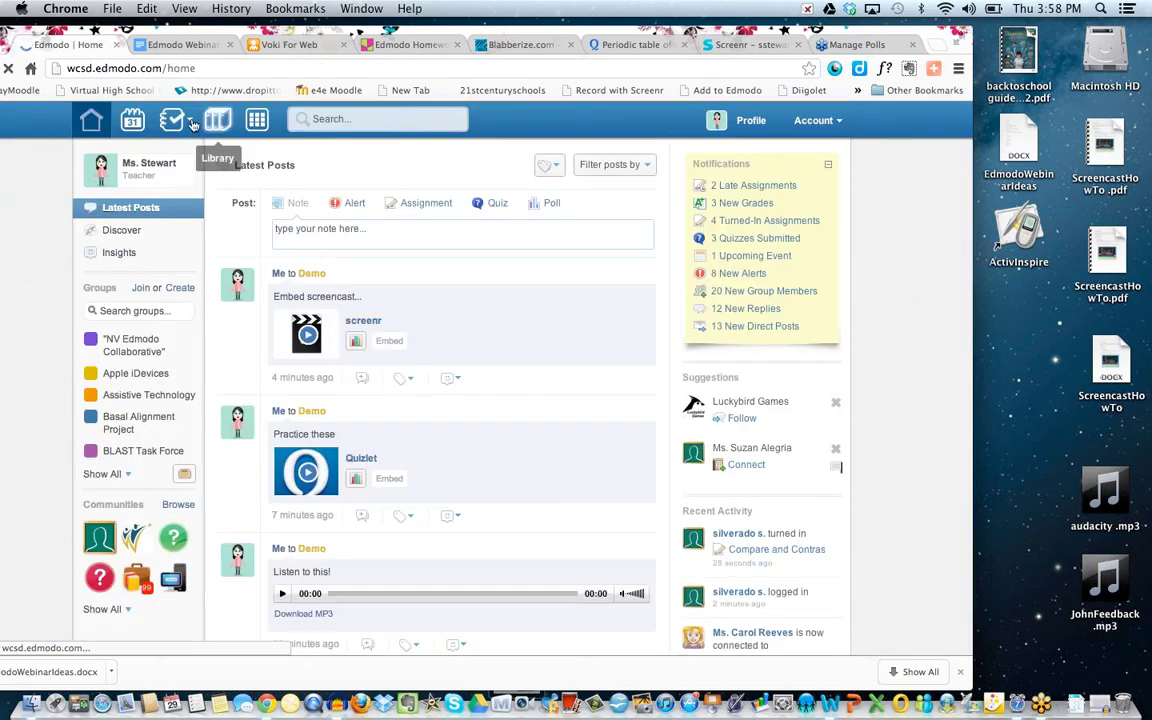
pyautogui.click(178, 121)
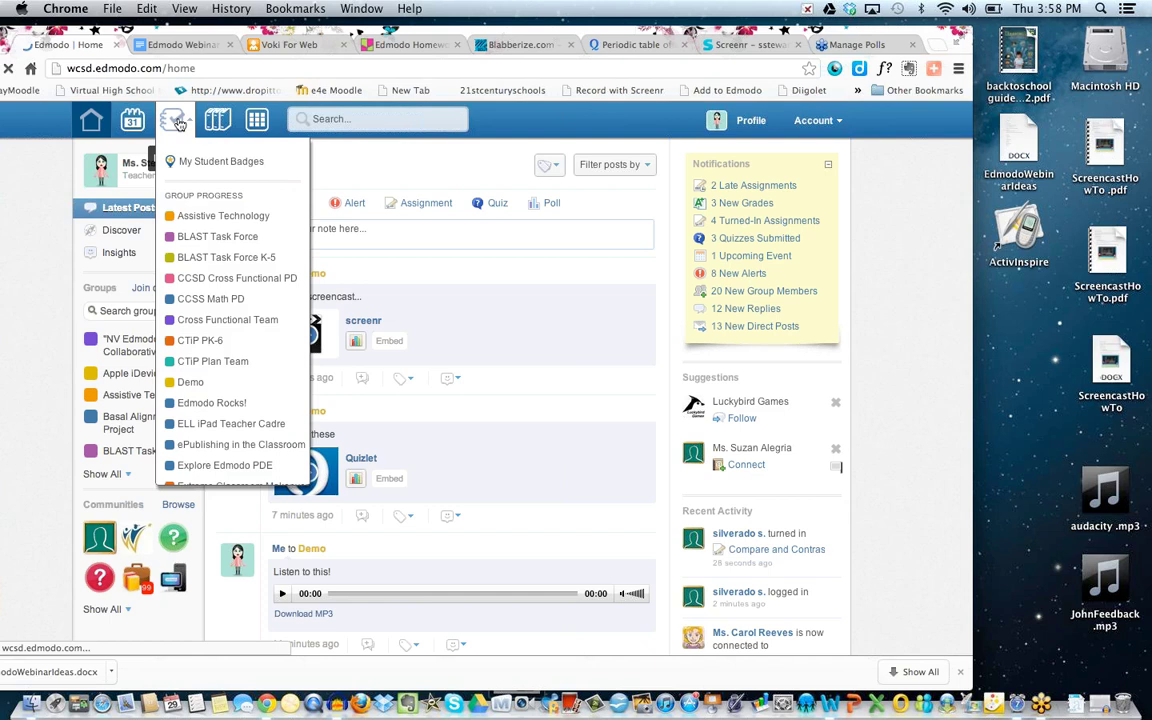
pyautogui.click(188, 381)
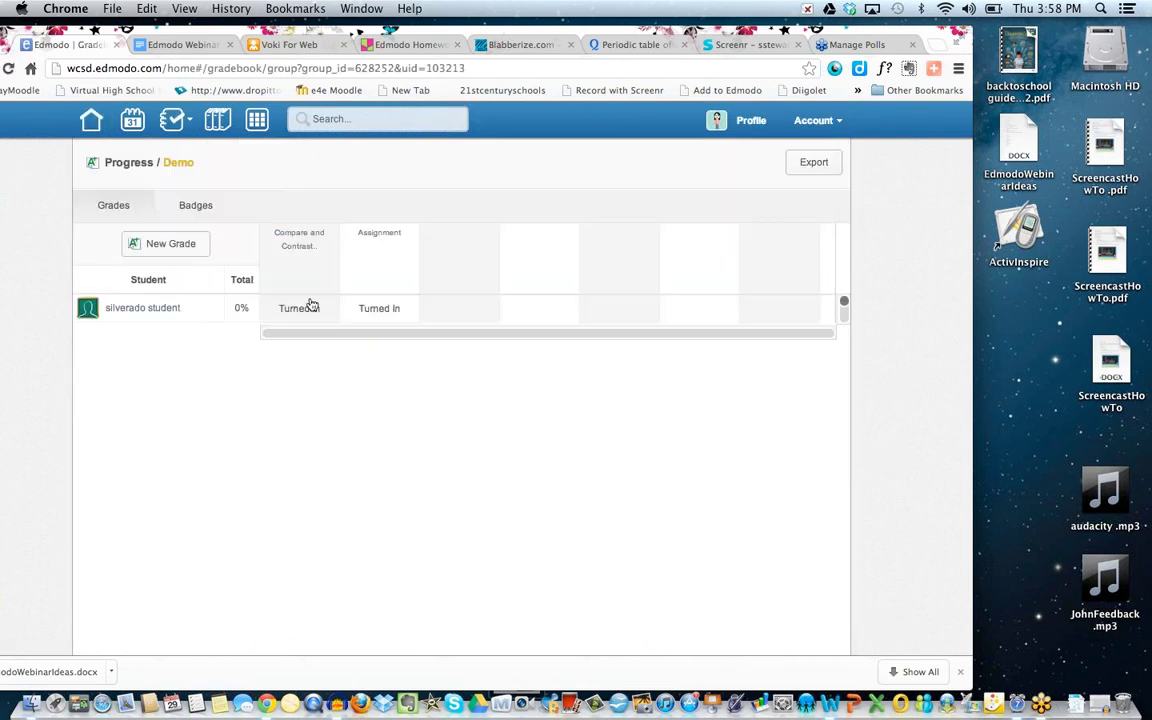
# Open the student's Turned In Compare and Contrast work and launch EdmodoWebinarIdeas.docx for annotation.
pyautogui.click(301, 310)
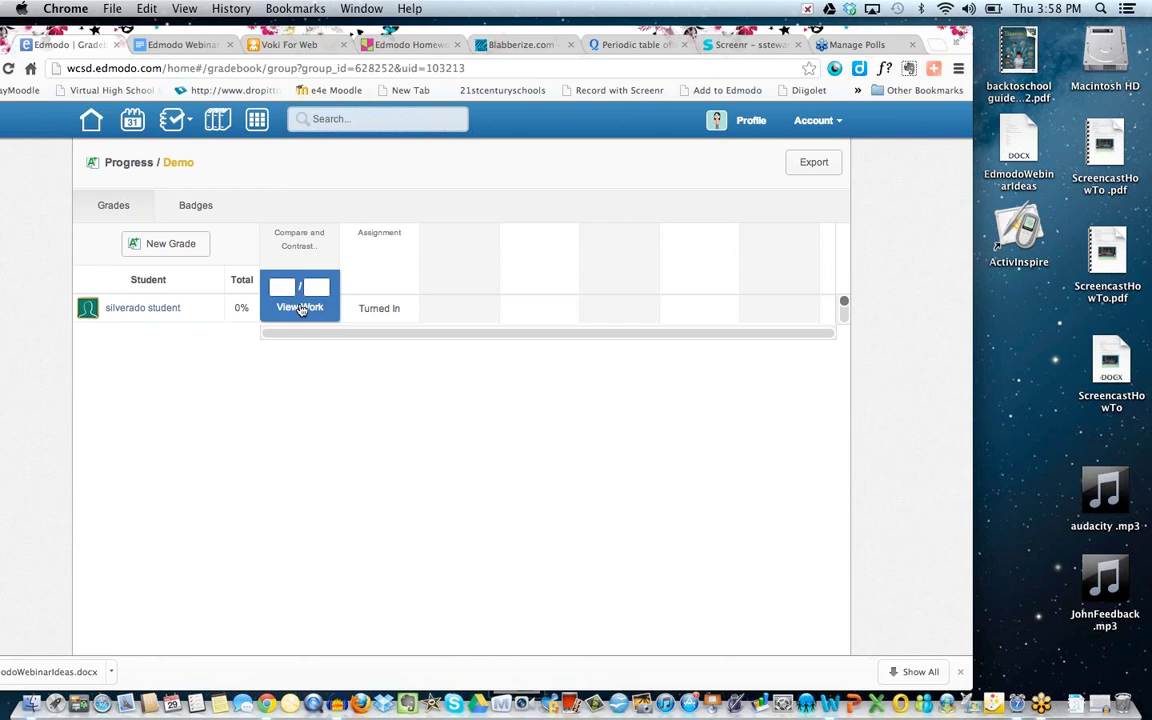
pyautogui.click(300, 308)
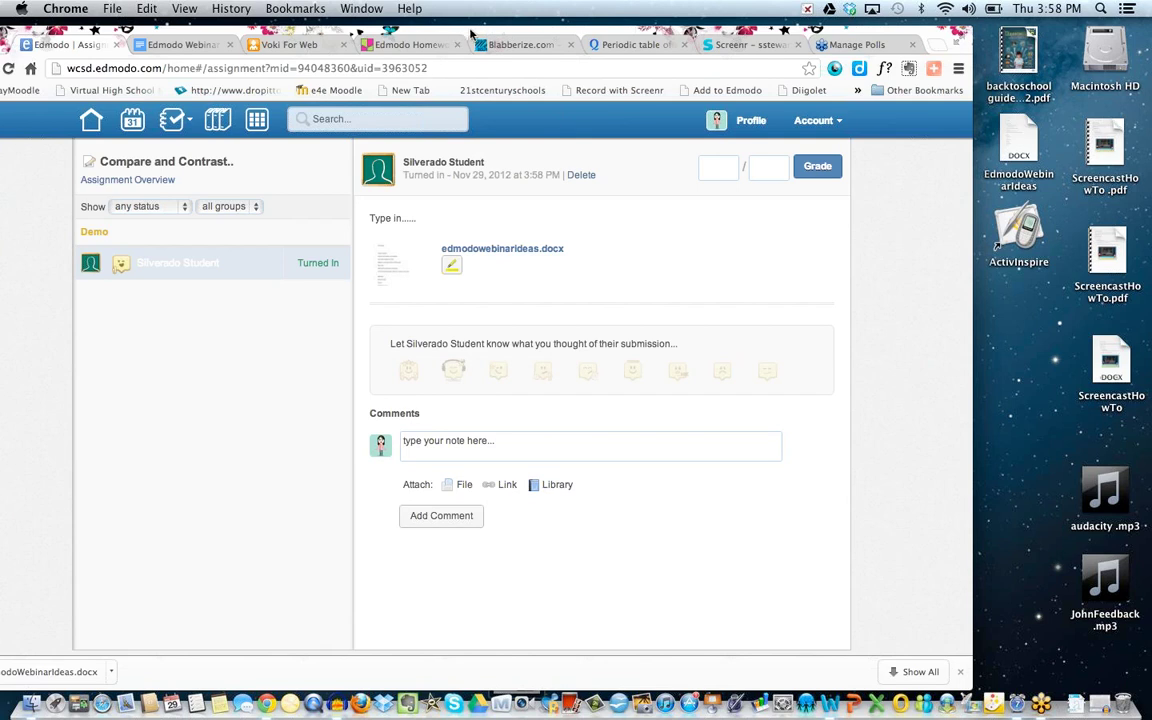
pyautogui.moveTo(427, 33); pyautogui.dragTo(407, 35)
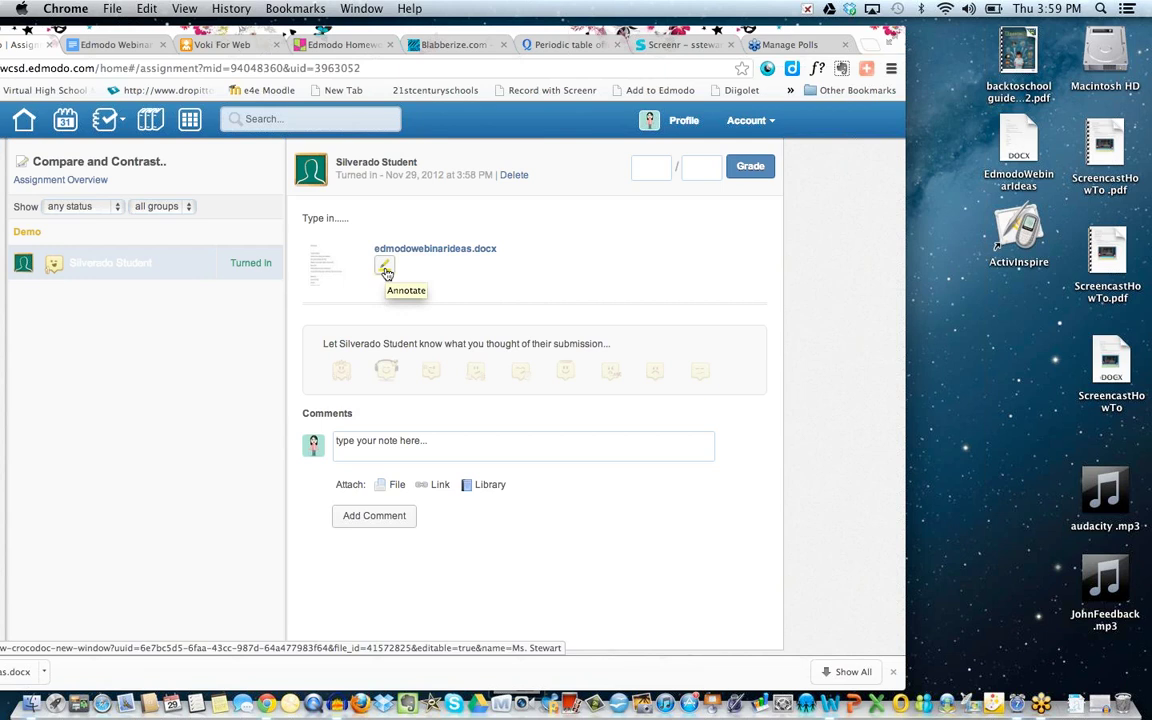
pyautogui.click(385, 270)
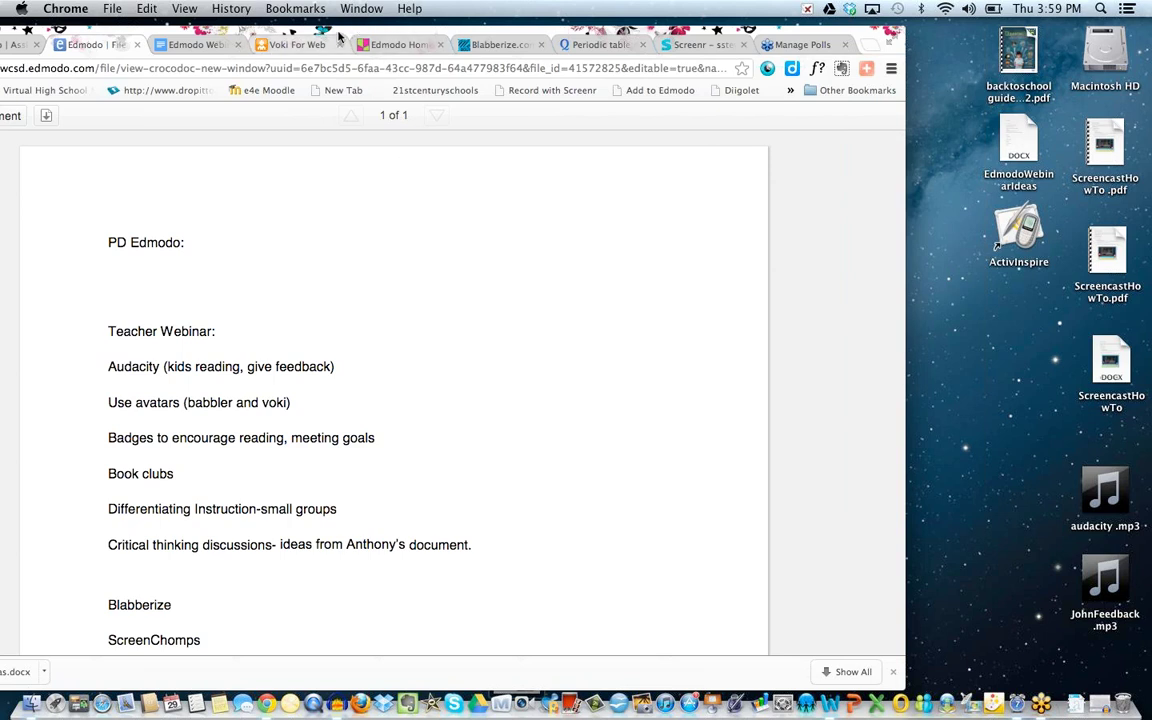
# Draw a freehand circle around the PD Edmodo: heading.
pyautogui.moveTo(338, 36); pyautogui.dragTo(494, 33)
pyautogui.click(114, 116)
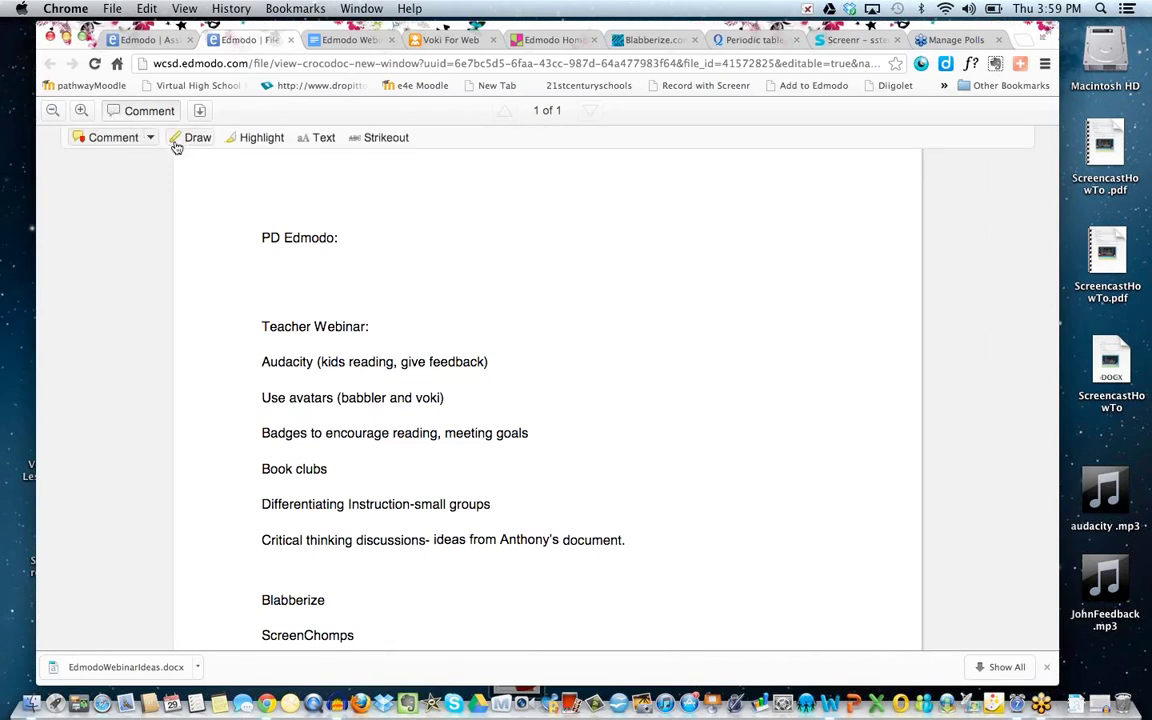
pyautogui.click(177, 143)
pyautogui.rightClick(298, 228)
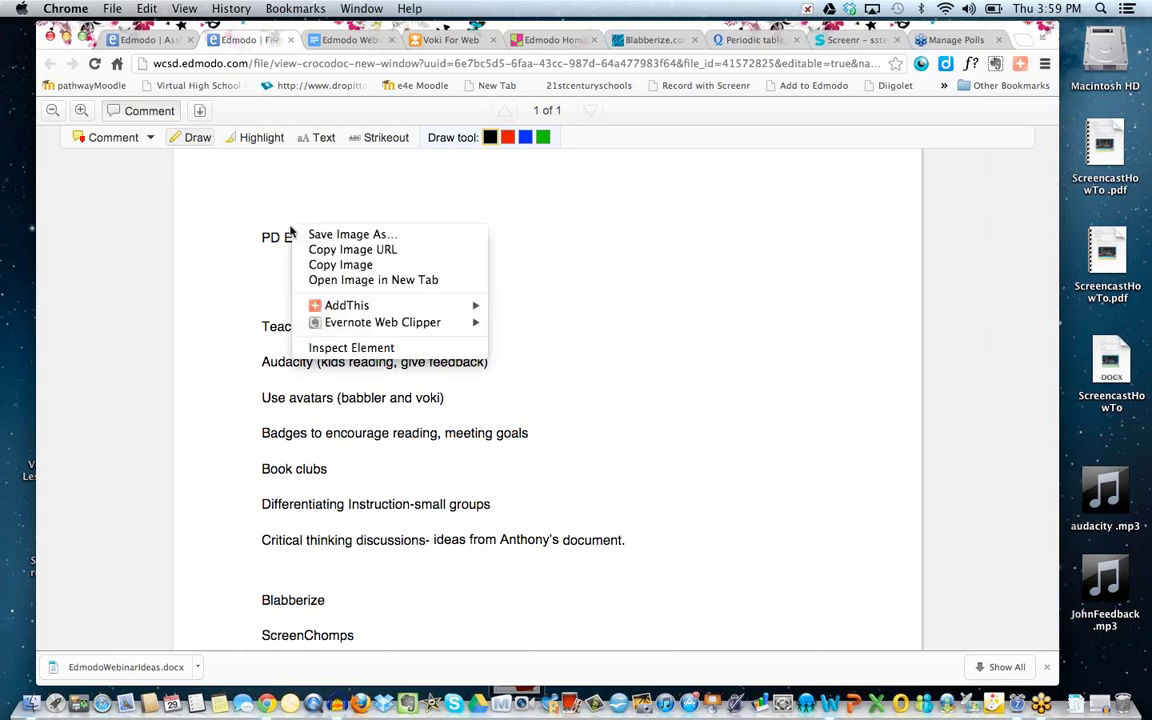
pyautogui.click(245, 233)
pyautogui.moveTo(240, 215)
pyautogui.mouseDown()
pyautogui.moveTo(250, 245)
pyautogui.moveTo(300, 195)
pyautogui.moveTo(256, 223)
pyautogui.mouseUp()
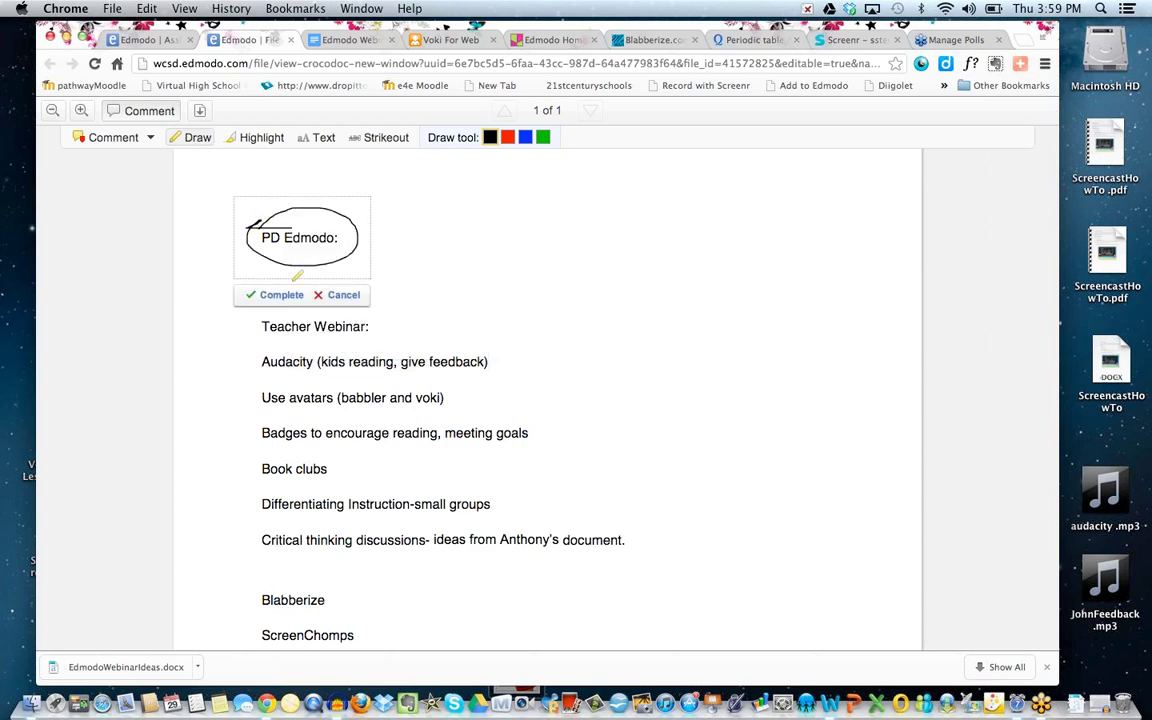
pyautogui.rightClick(268, 304)
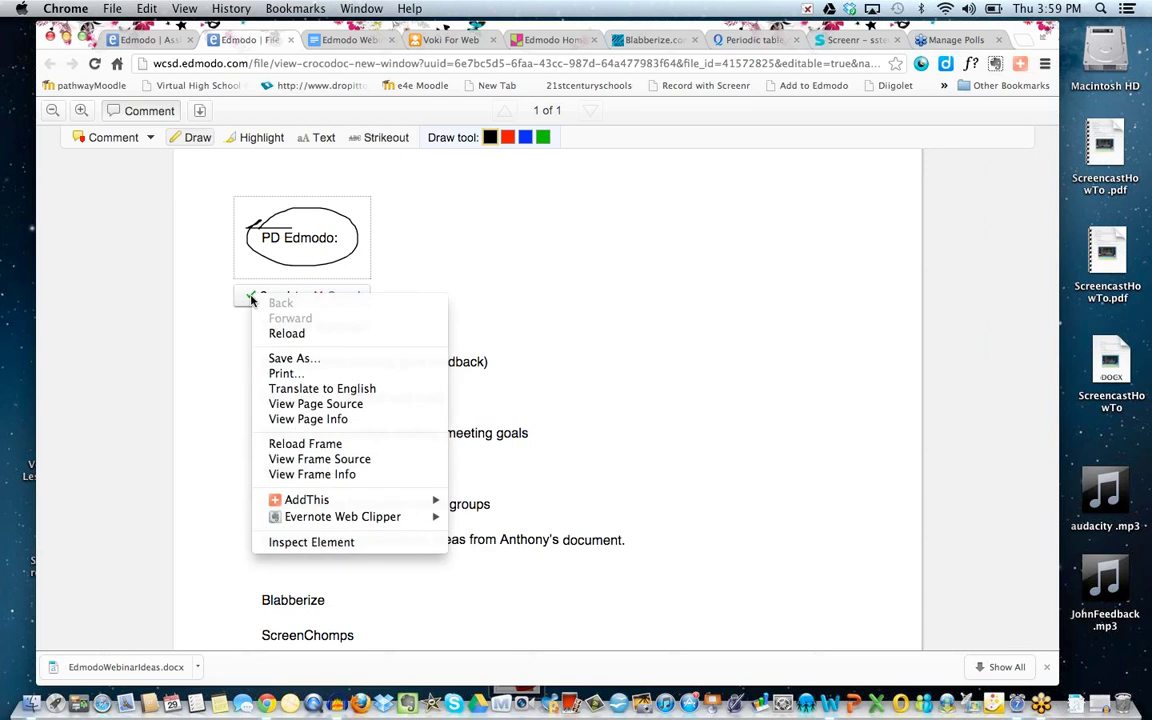
pyautogui.click(252, 298)
pyautogui.click(252, 298)
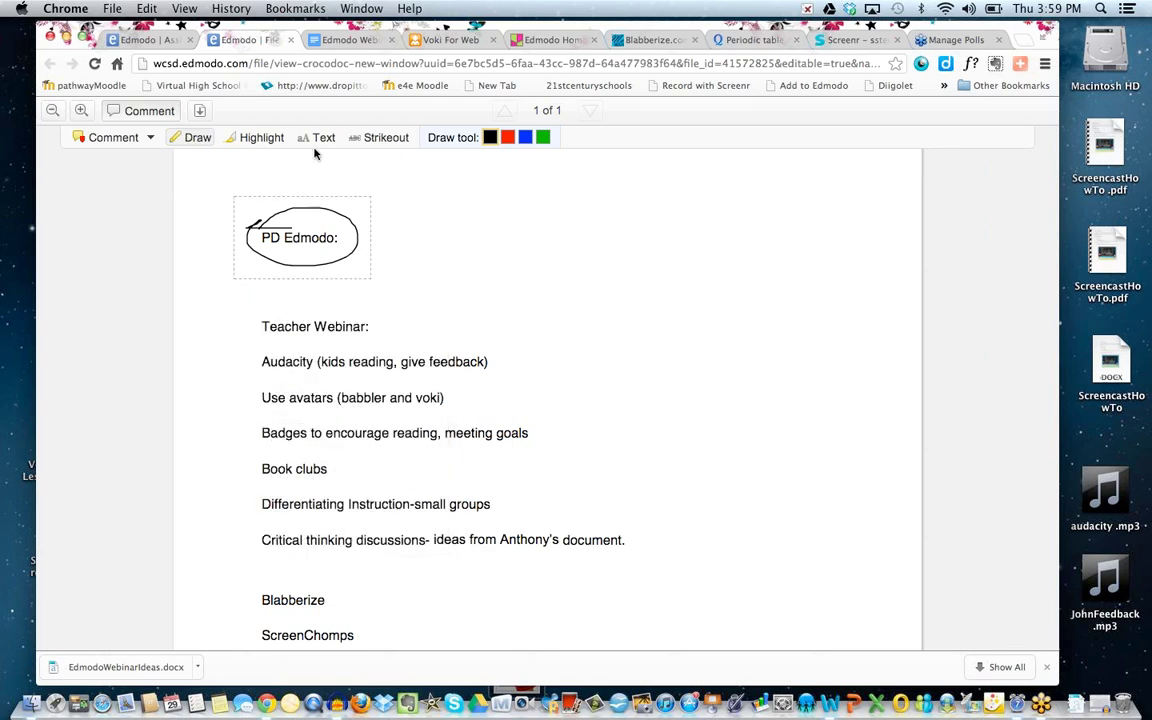
# Highlight the Audacity (kids reading, give feedback) line in yellow.
pyautogui.click(254, 138)
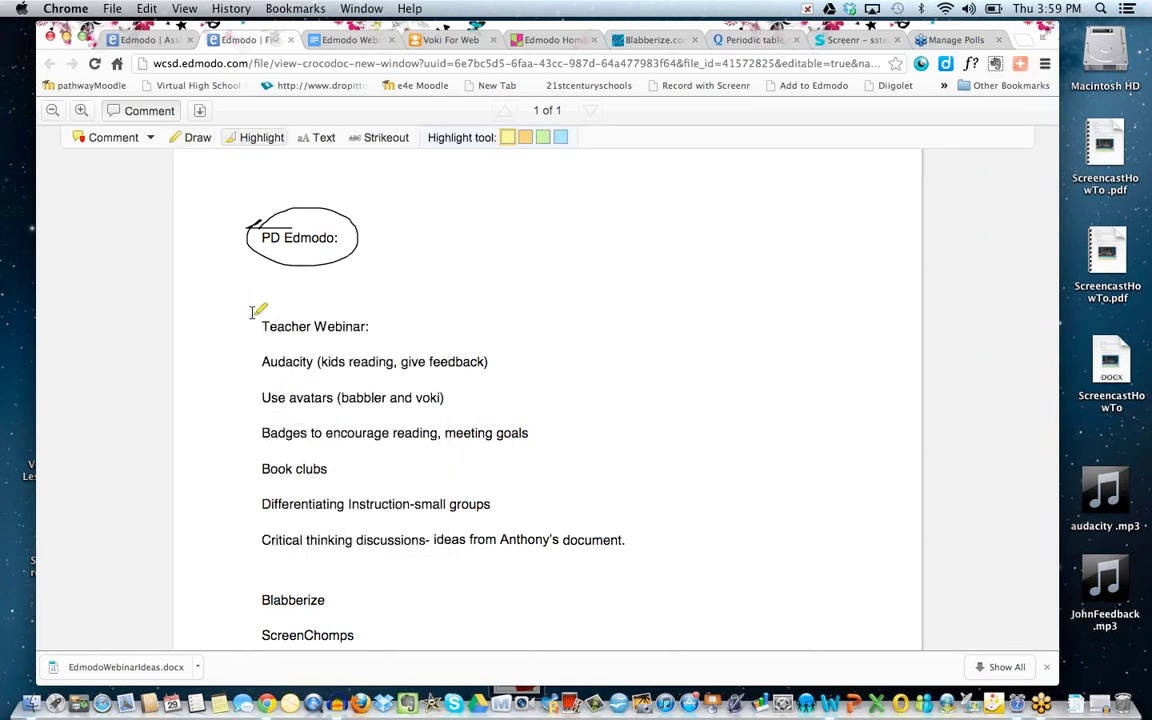
pyautogui.rightClick(266, 361)
pyautogui.click(270, 367)
pyautogui.moveTo(264, 361); pyautogui.dragTo(475, 361)
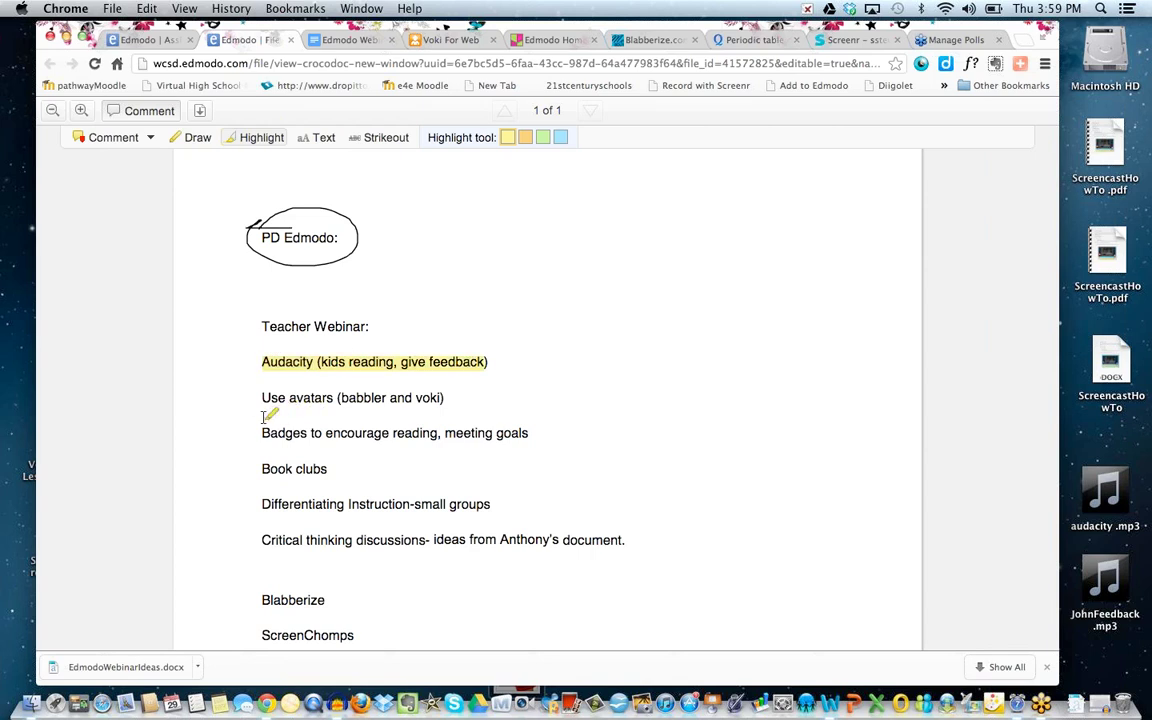
pyautogui.moveTo(226, 424); pyautogui.dragTo(261, 420)
# Pin a point comment reading 'TYpe in your com' beside the Teacher Webinar line.
pyautogui.click(134, 139)
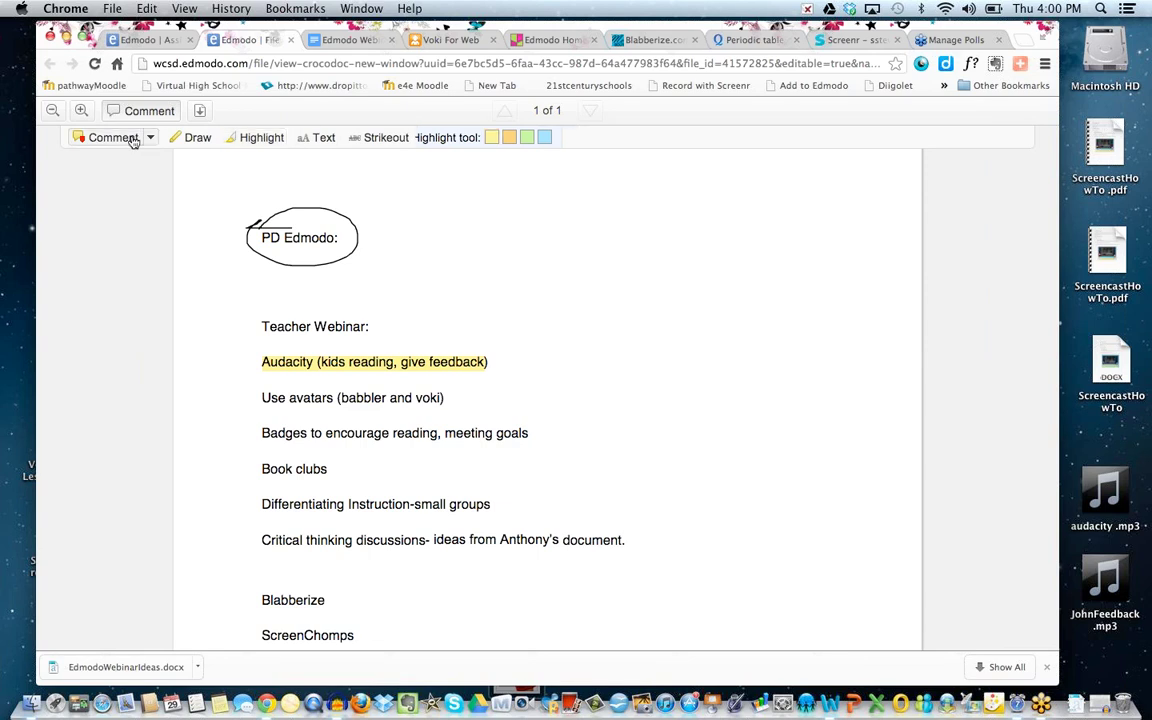
pyautogui.click(148, 139)
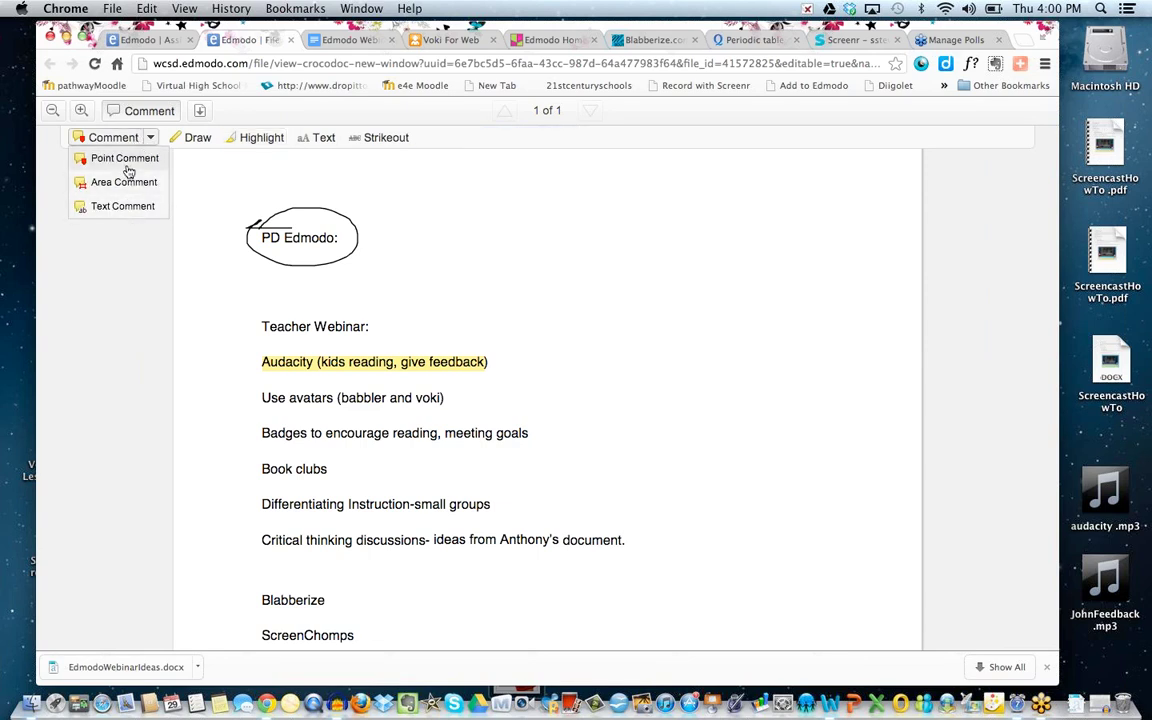
pyautogui.click(116, 157)
pyautogui.click(437, 314)
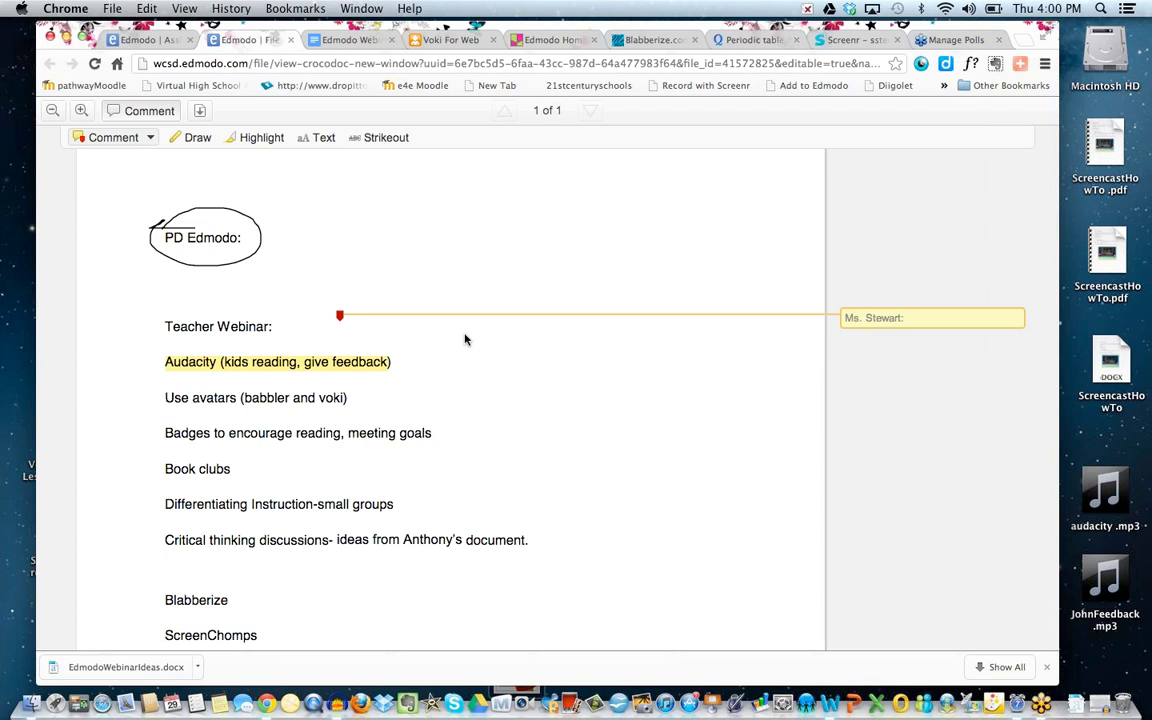
pyautogui.moveTo(685, 30); pyautogui.dragTo(547, 38)
pyautogui.write('TYpe')
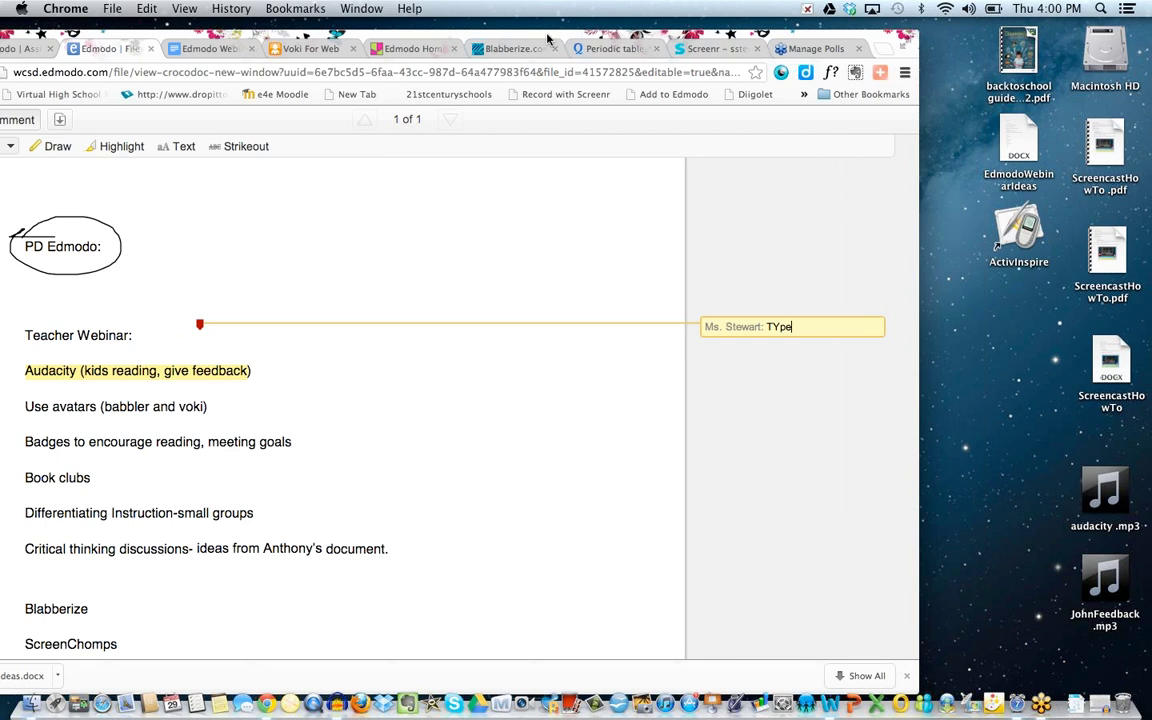
pyautogui.write(' in your comment')
pyautogui.click(392, 305)
pyautogui.moveTo(541, 38); pyautogui.dragTo(670, 53)
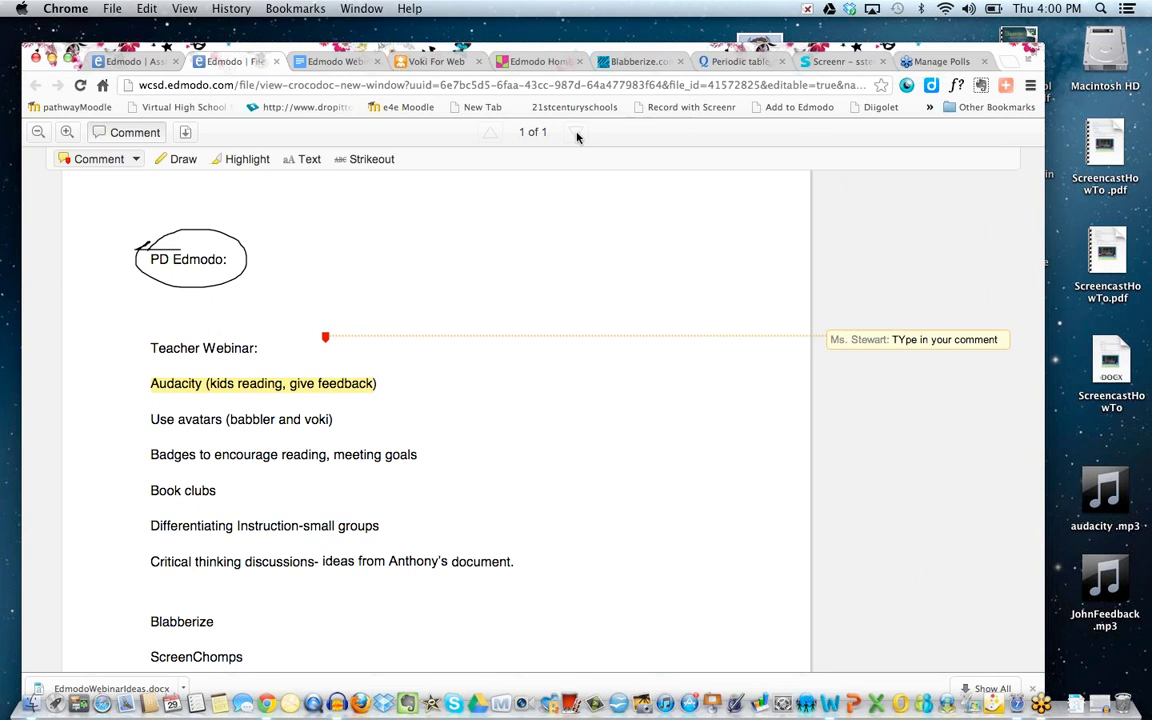
# Put away the markup tools and dismiss the download options popup.
pyautogui.click(367, 289)
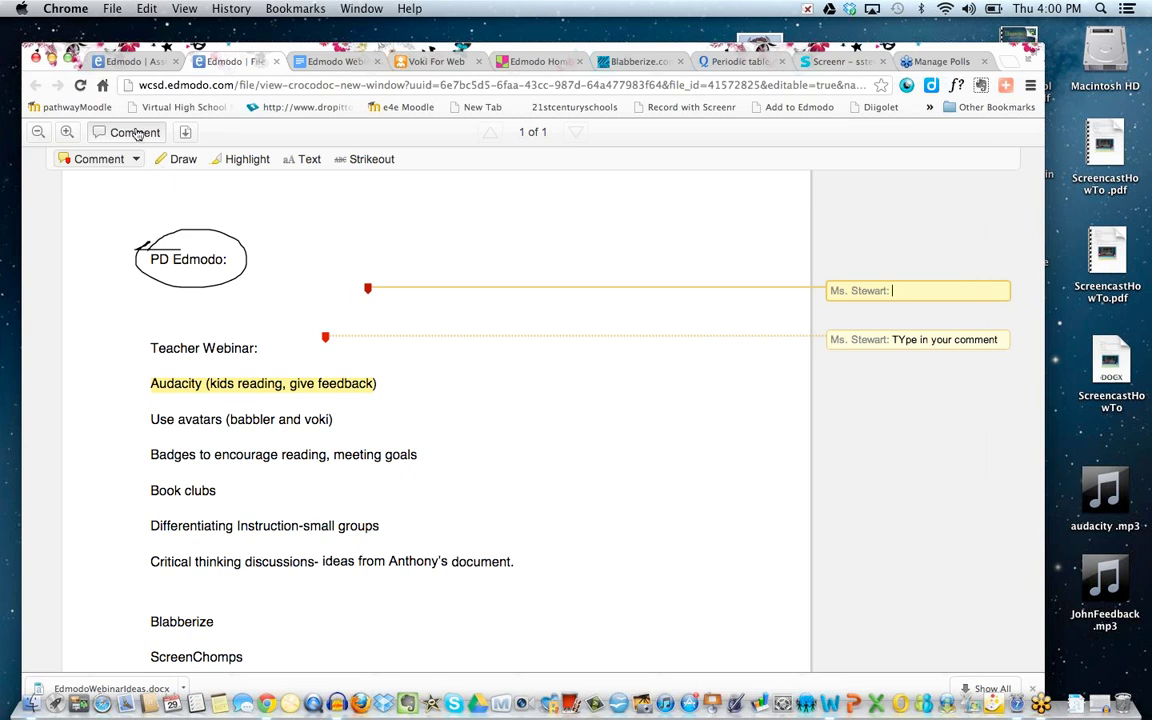
pyautogui.click(137, 134)
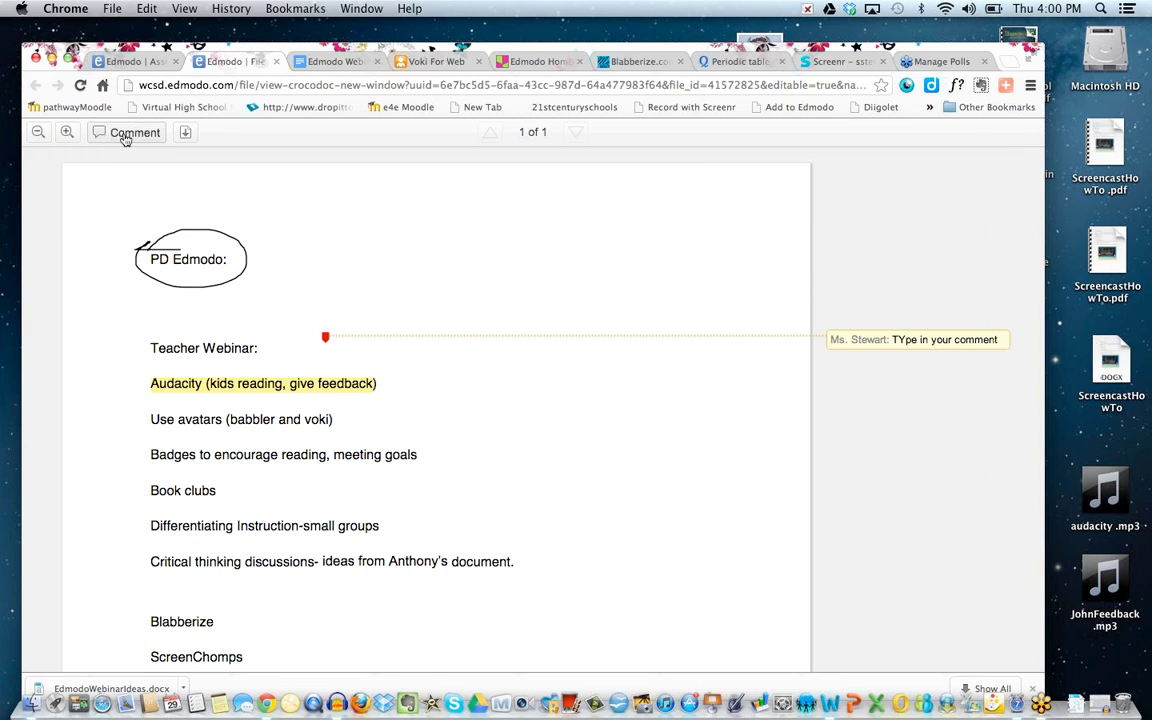
pyautogui.click(185, 132)
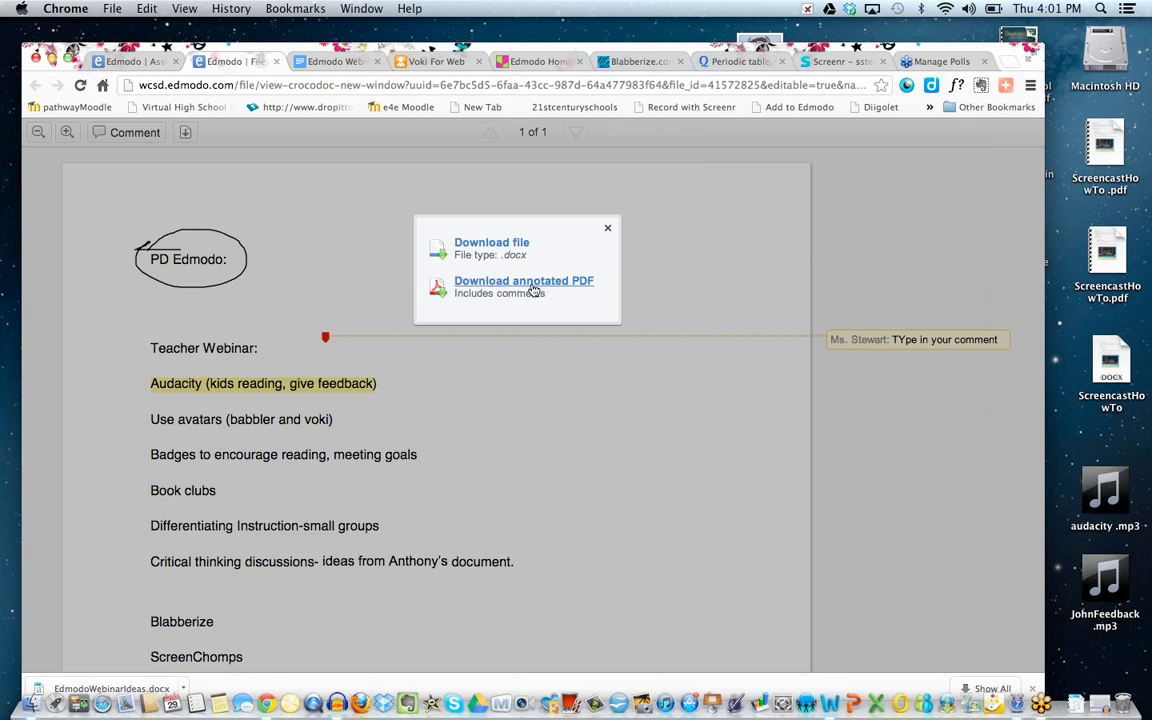
pyautogui.click(608, 227)
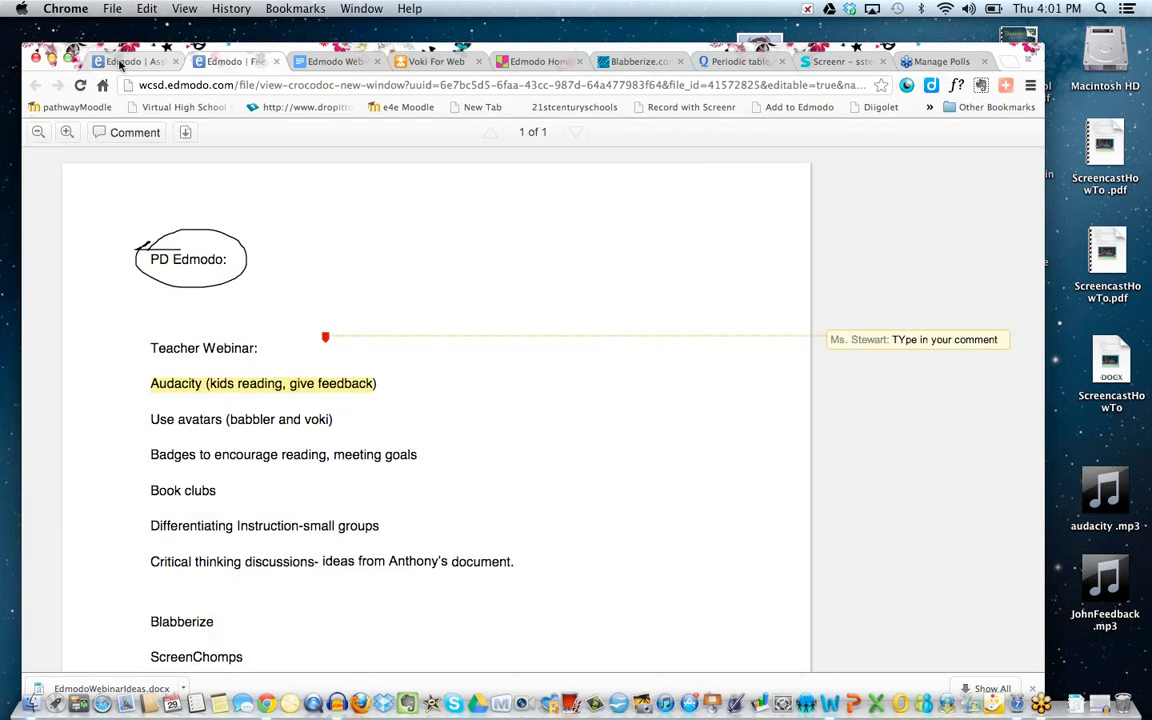
# Grade the student's Compare and Contrast submission 10 / 10.
pyautogui.click(121, 62)
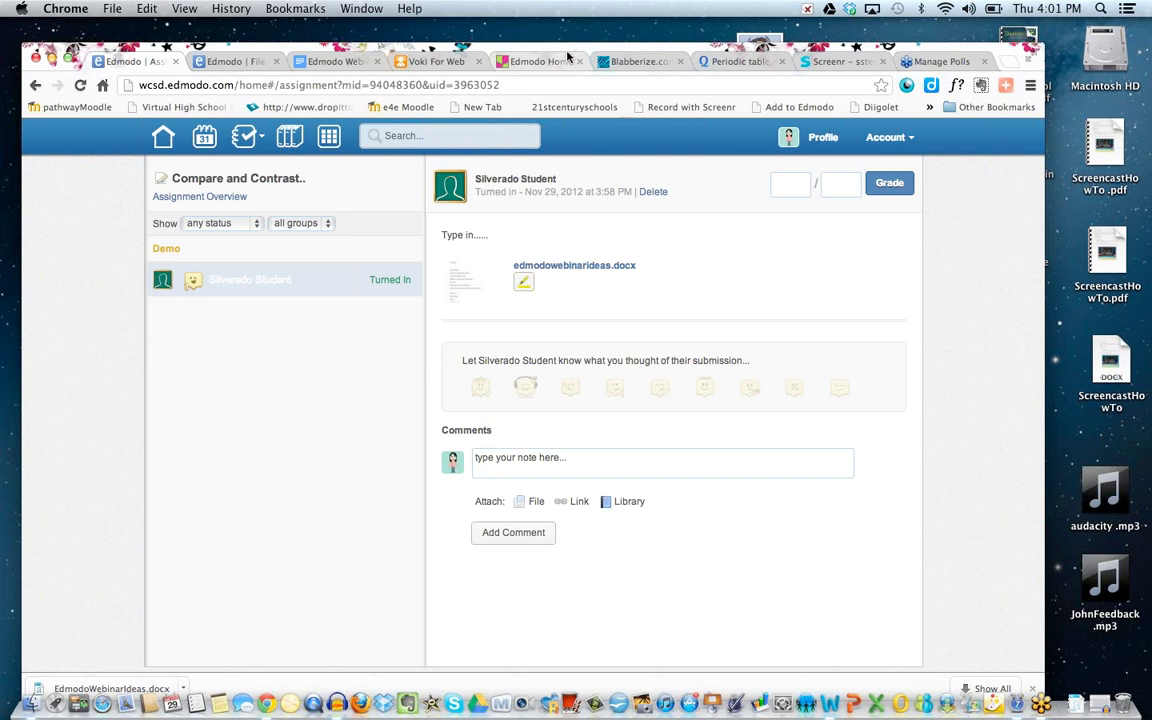
pyautogui.moveTo(565, 50); pyautogui.dragTo(484, 52)
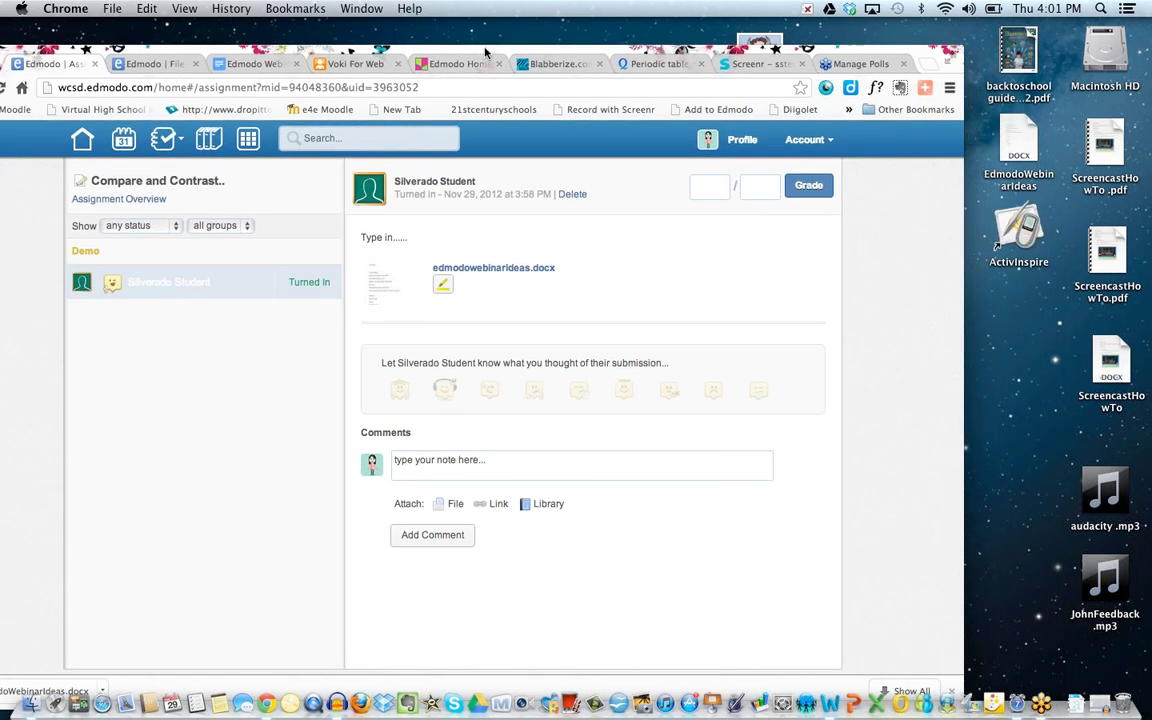
pyautogui.click(715, 180)
pyautogui.write('10 / 10')
pyautogui.click(808, 185)
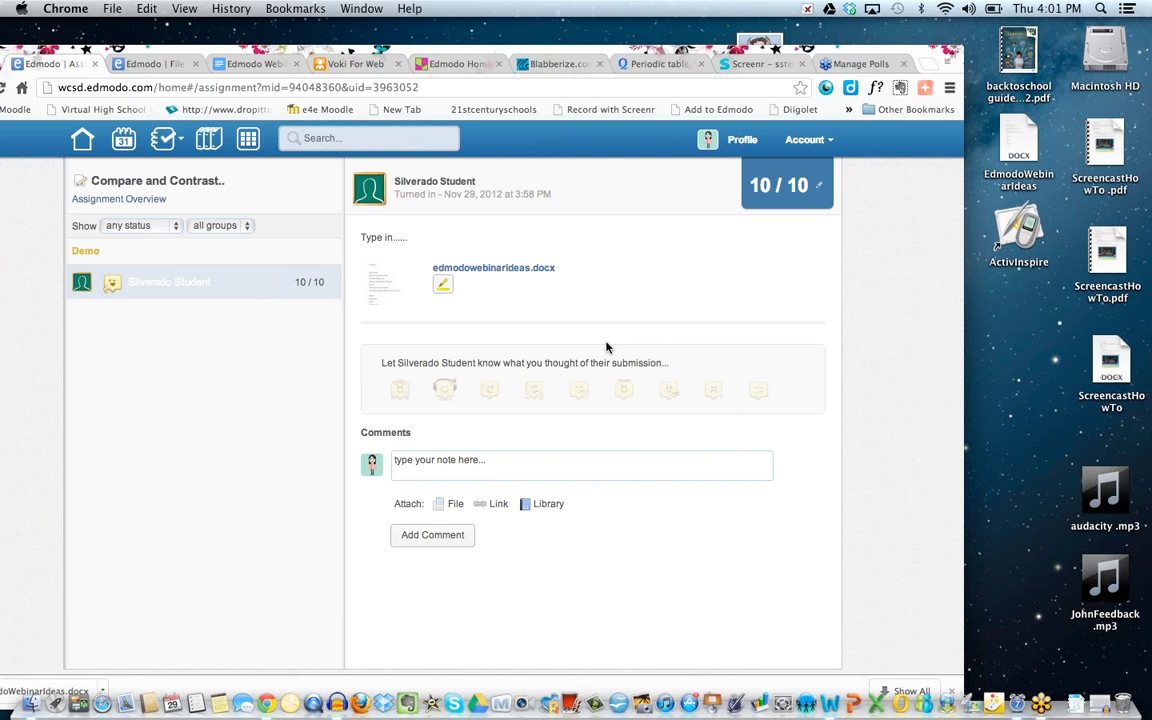
# Return to the Edmodo home feed with the Home icon and select the top Search box.
pyautogui.moveTo(384, 57); pyautogui.dragTo(440, 37)
pyautogui.rightClick(146, 40)
pyautogui.click(145, 45)
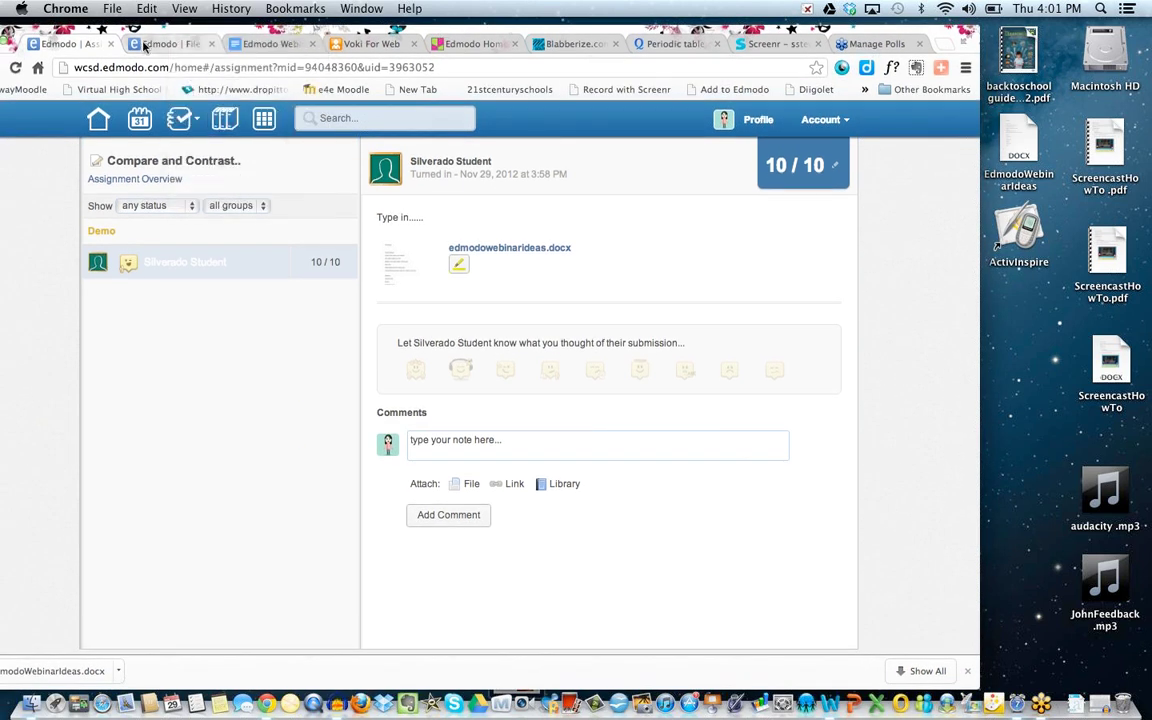
pyautogui.rightClick(86, 44)
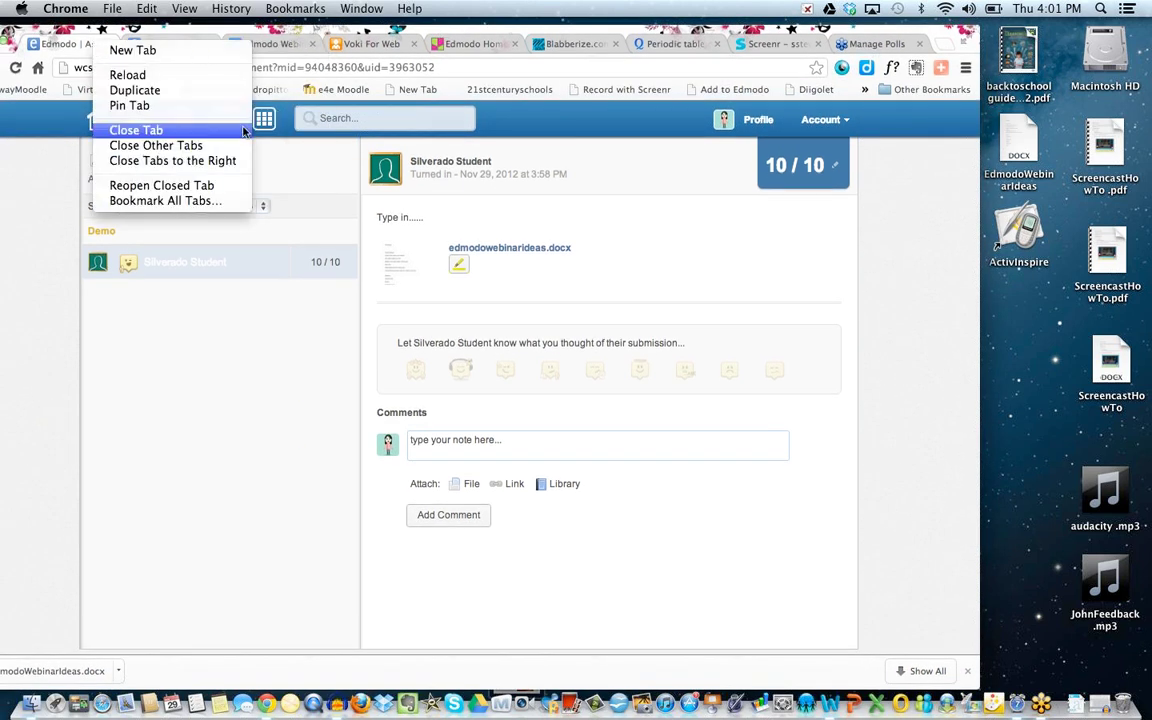
pyautogui.click(244, 417)
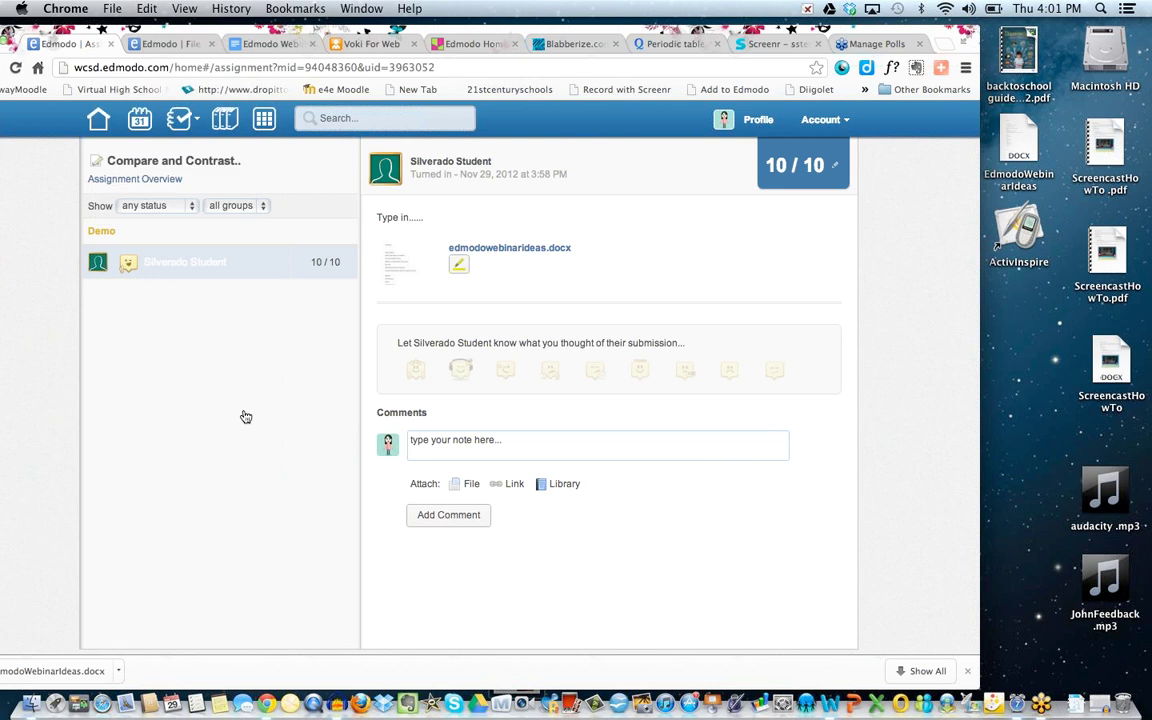
pyautogui.click(99, 121)
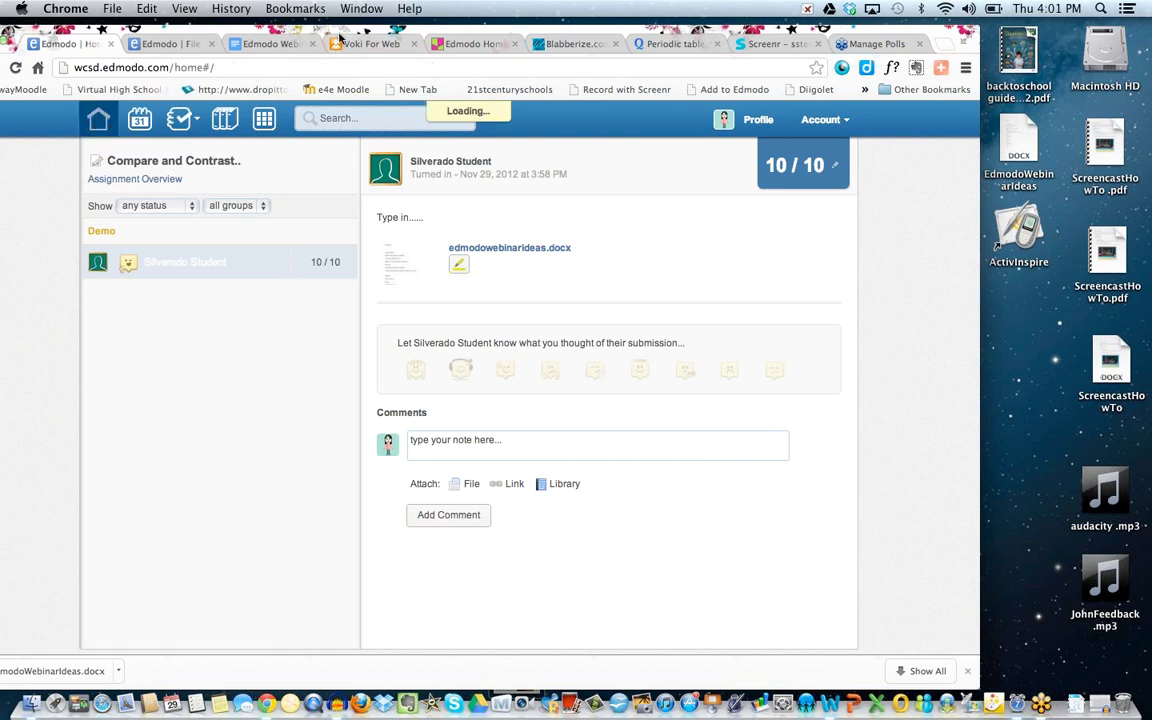
pyautogui.moveTo(340, 38); pyautogui.dragTo(296, 38)
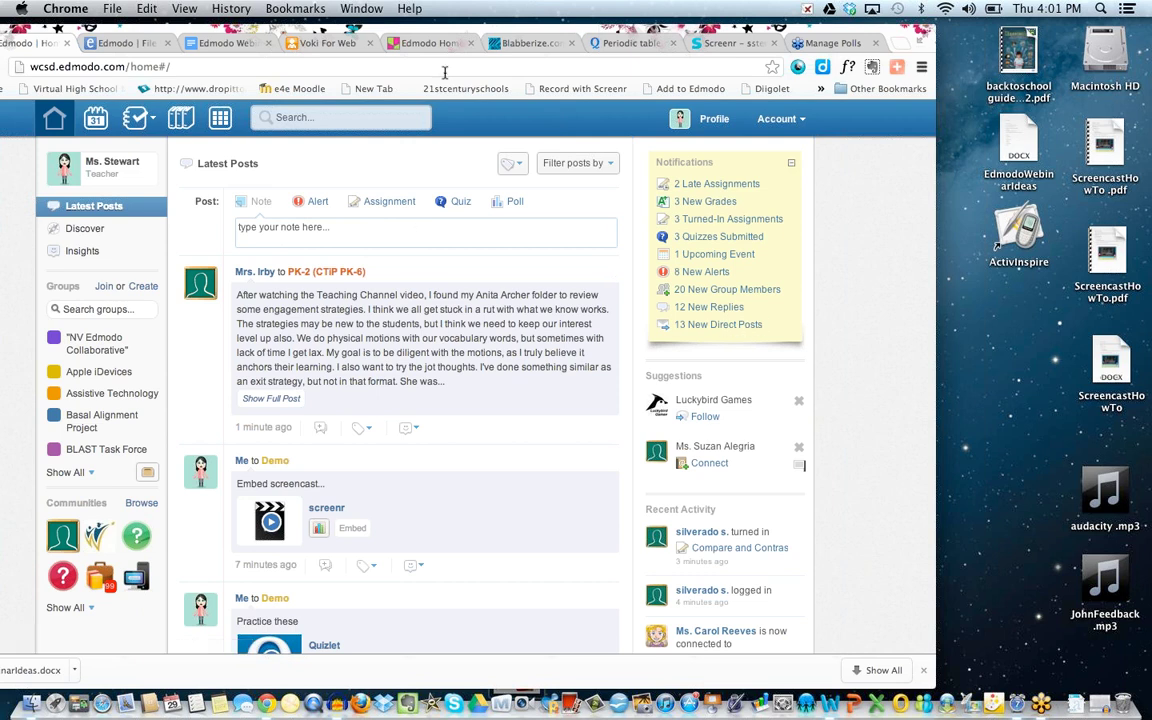
pyautogui.moveTo(420, 35); pyautogui.dragTo(437, 35)
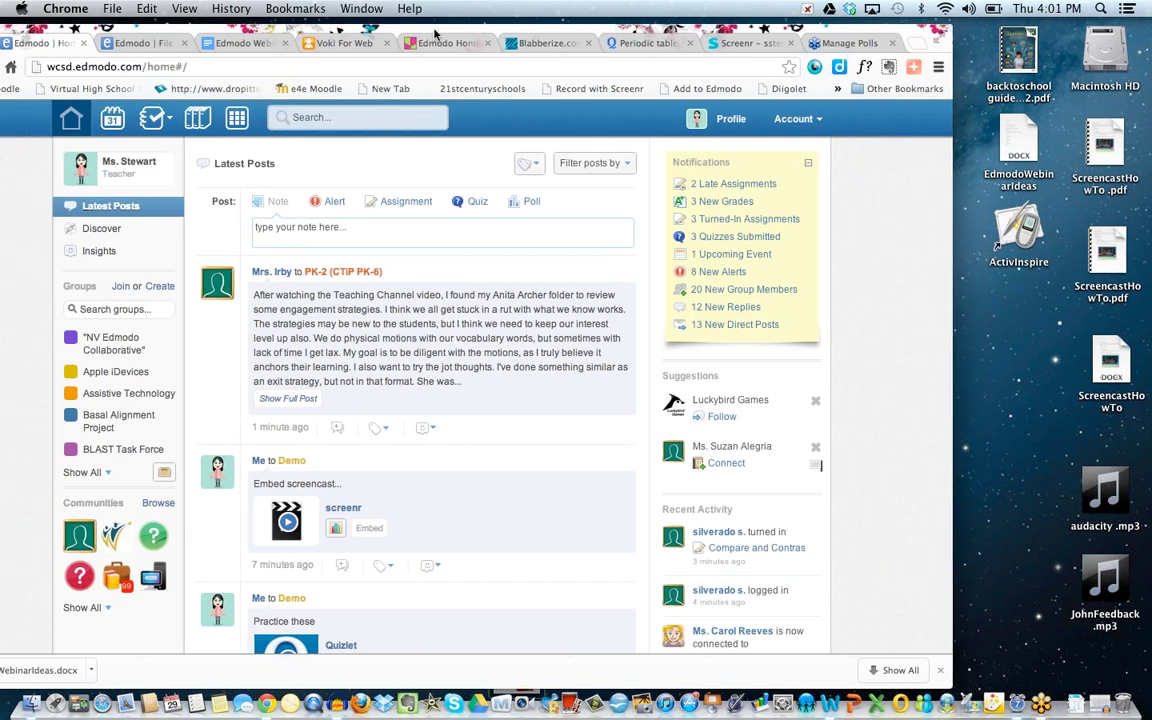
pyautogui.click(364, 119)
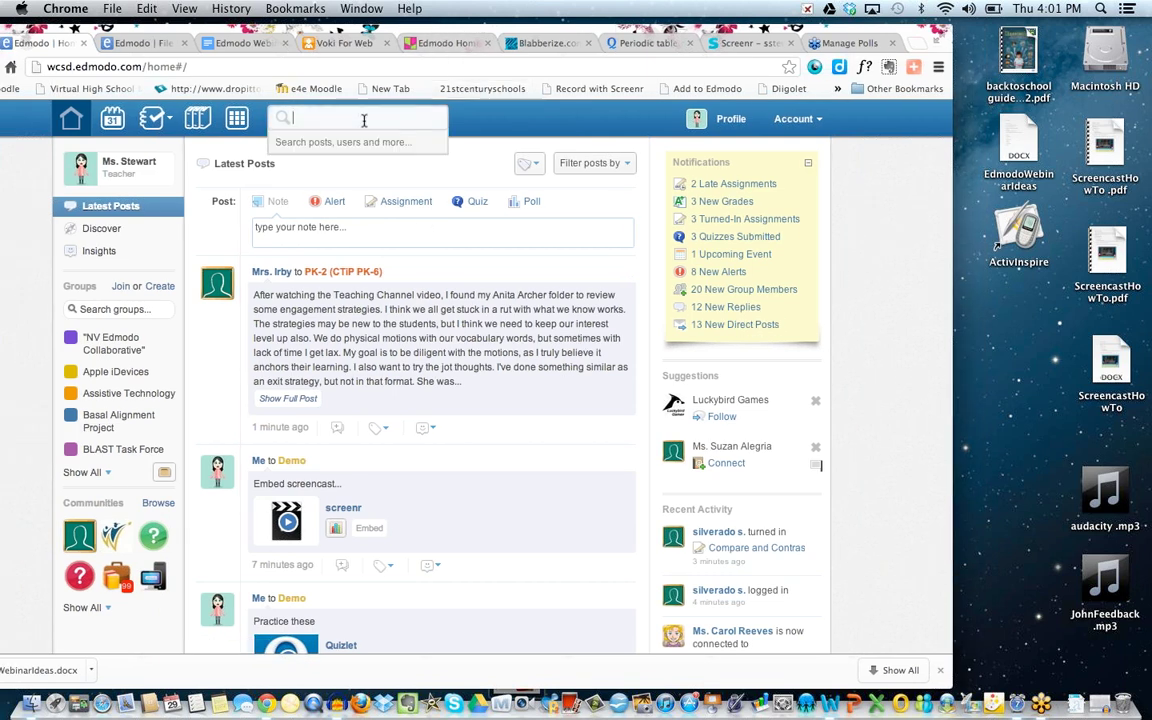
# Filter the sidebar groups for 'demo' and open the Demo group.
pyautogui.click(127, 312)
pyautogui.write('demo')
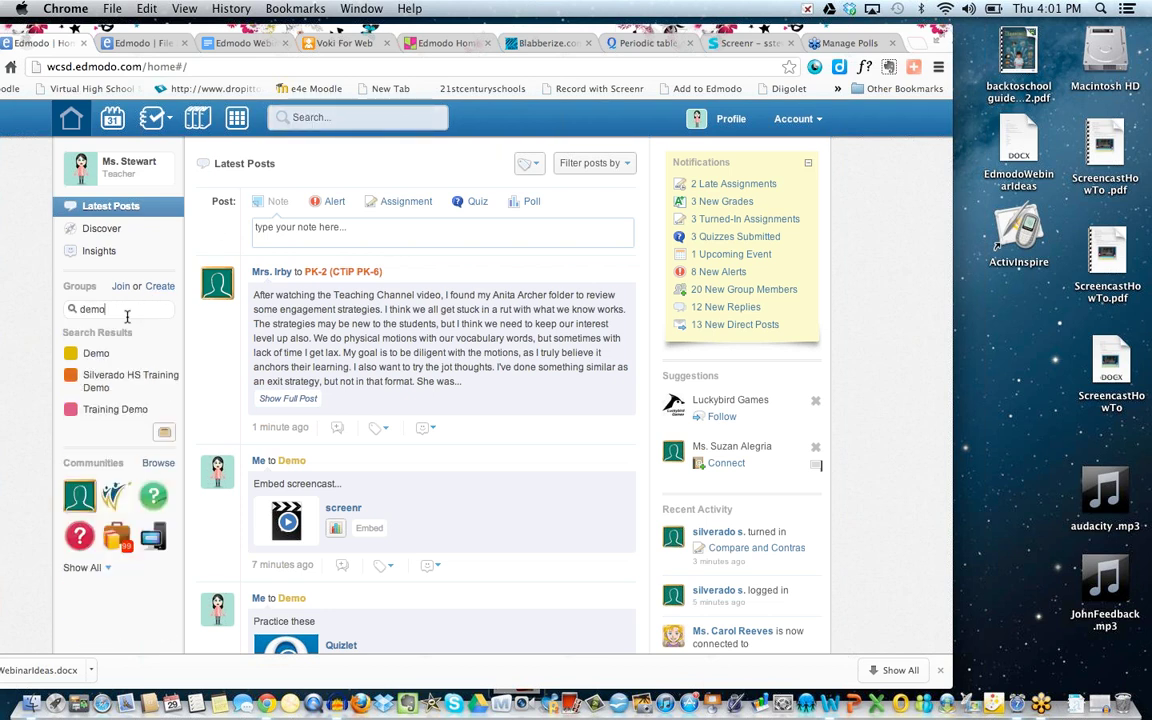
pyautogui.click(100, 354)
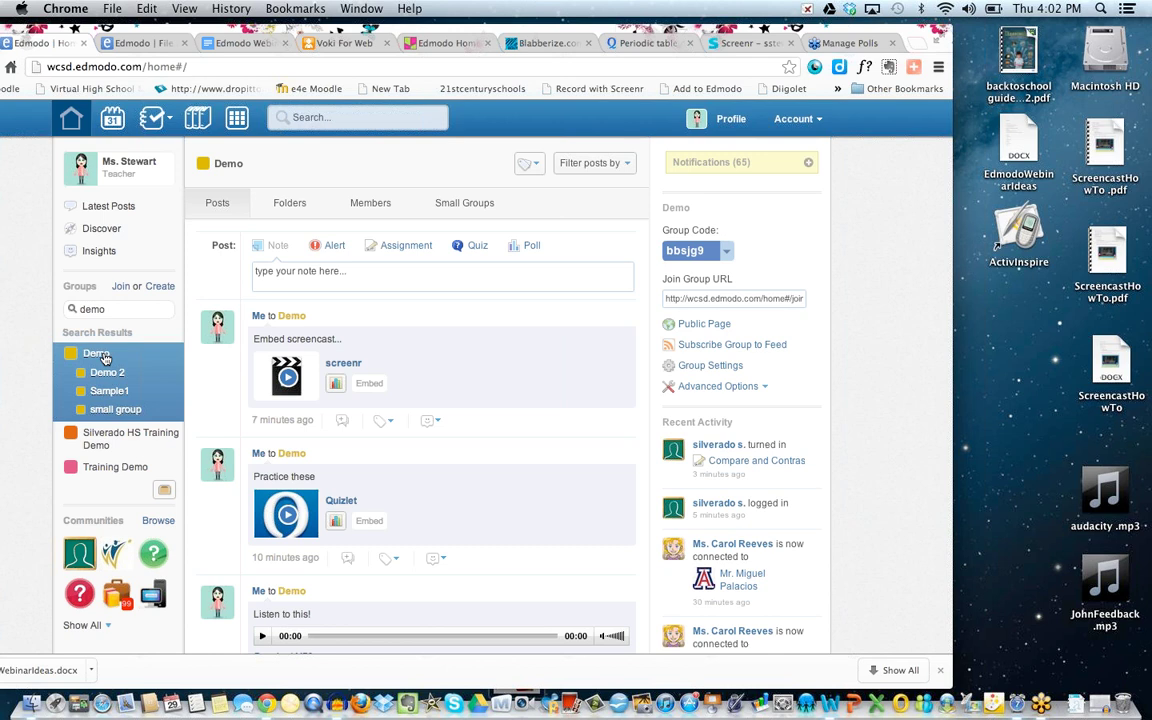
# Open the teacher's profile and scroll through its badges, communities and publishers panels.
pyautogui.click(731, 121)
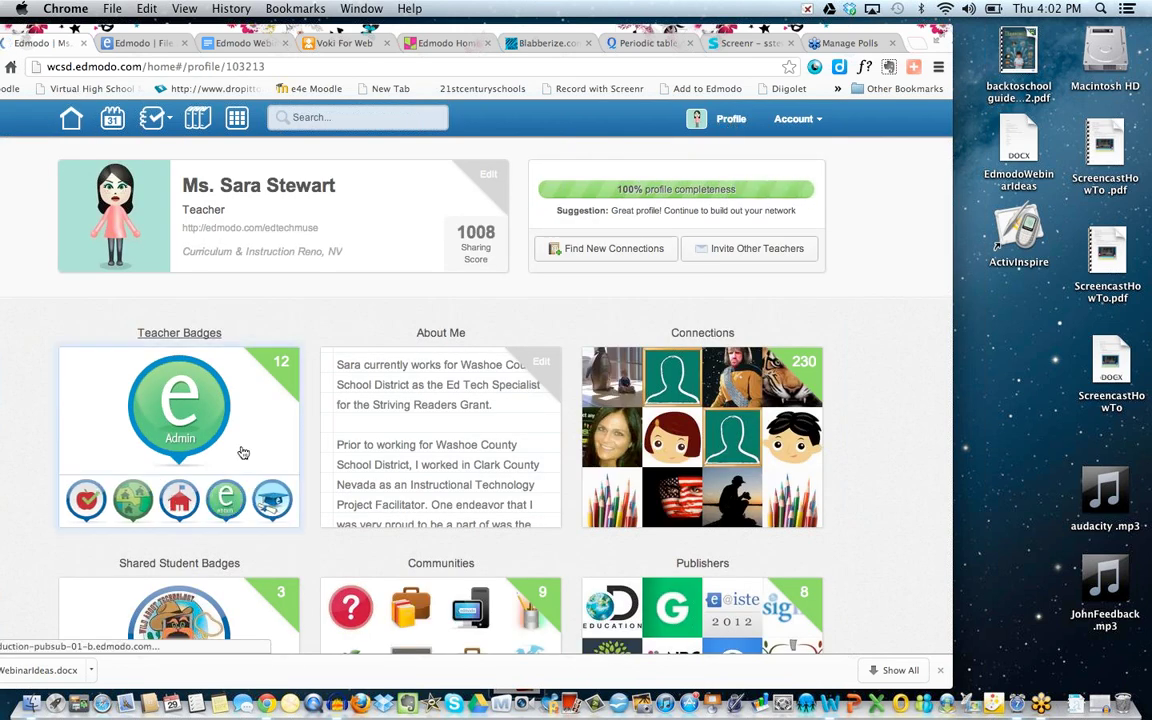
pyautogui.scroll(-3, 243, 453)
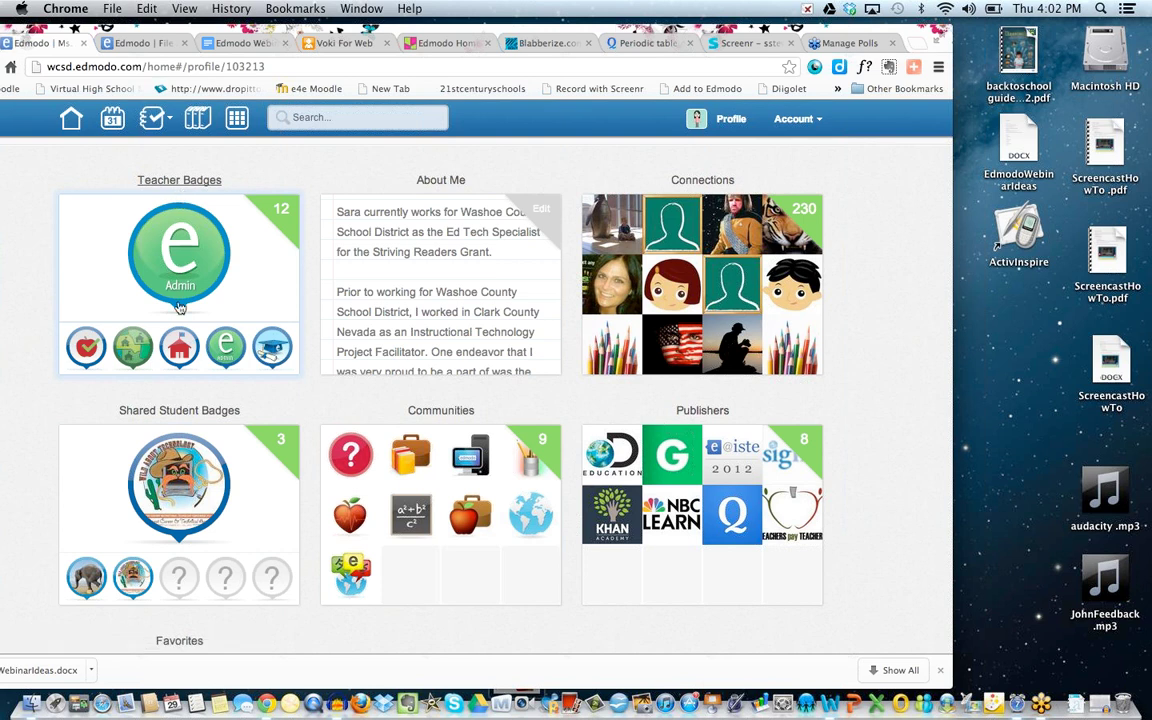
pyautogui.scroll(-3, 170, 411)
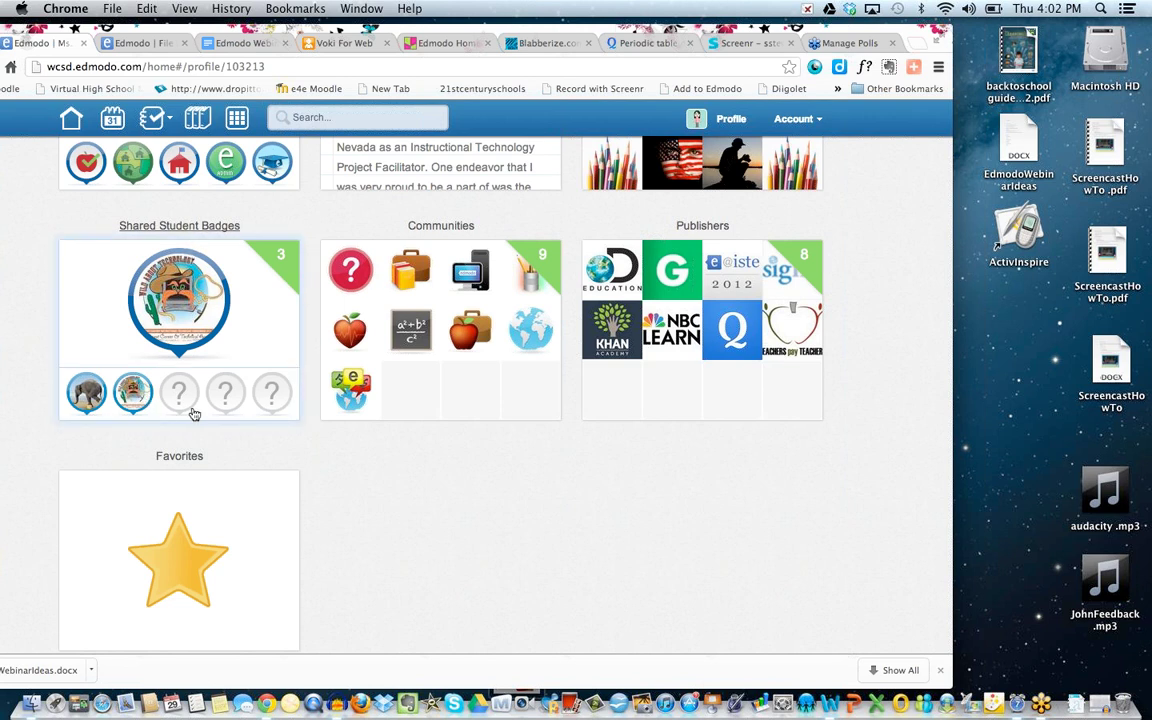
pyautogui.scroll(2, 399, 473)
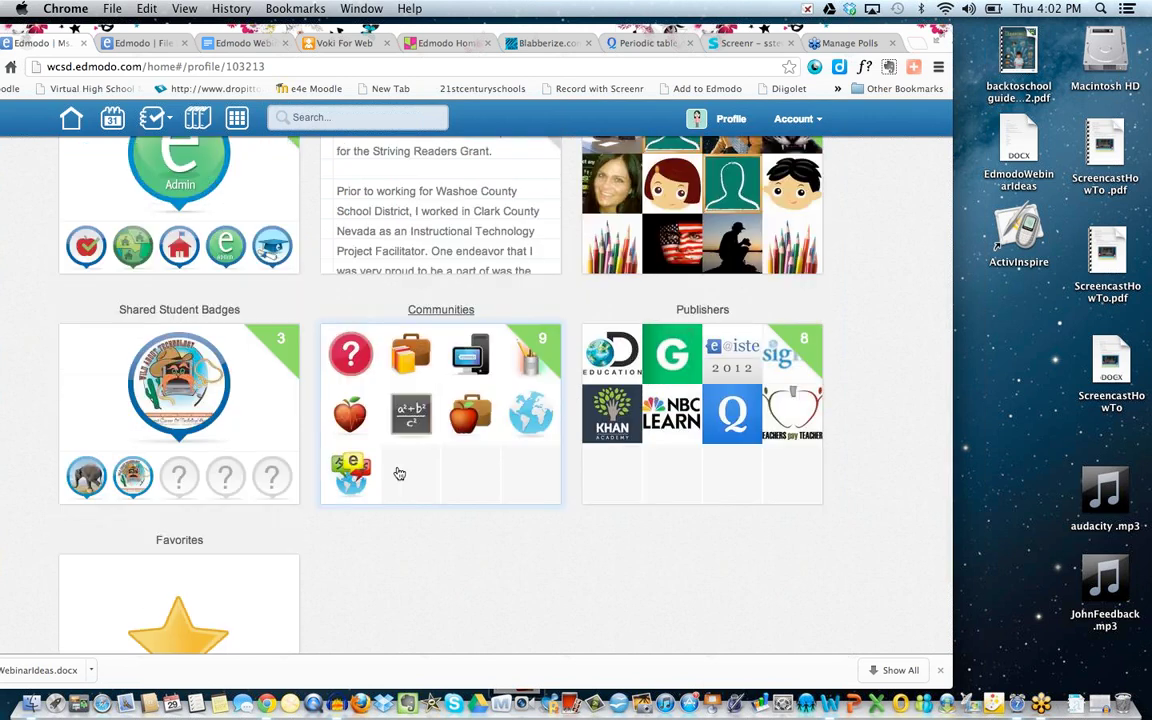
pyautogui.scroll(-2, 254, 433)
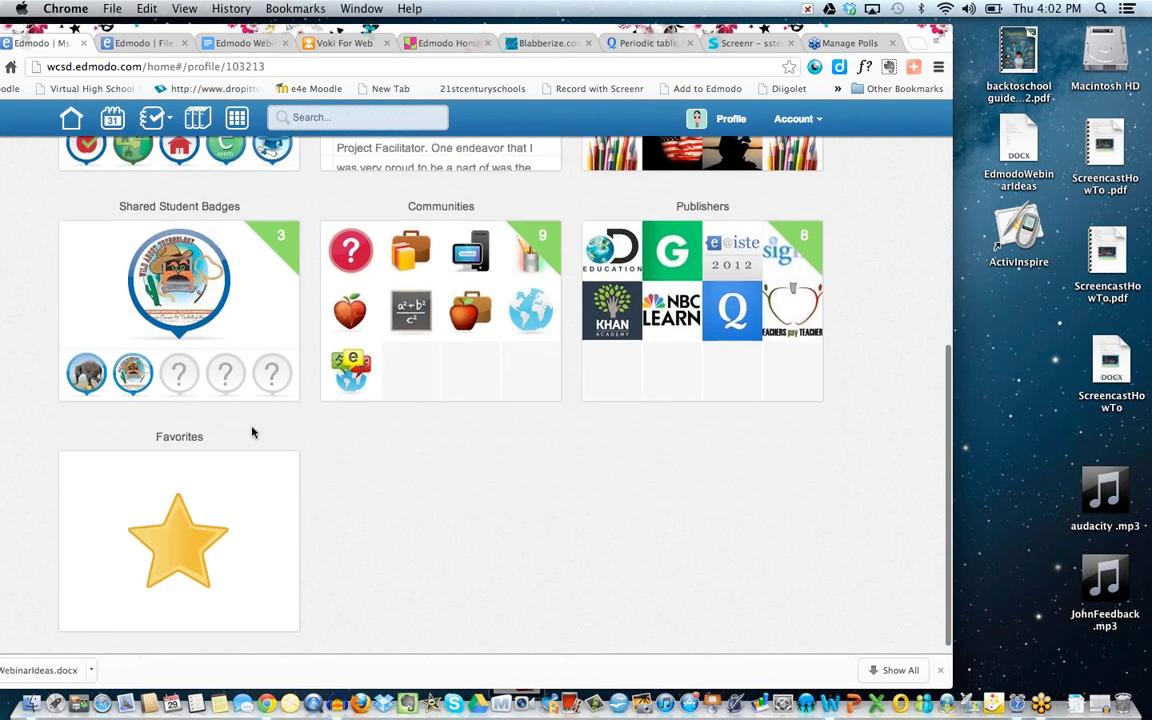
pyautogui.scroll(5, 254, 433)
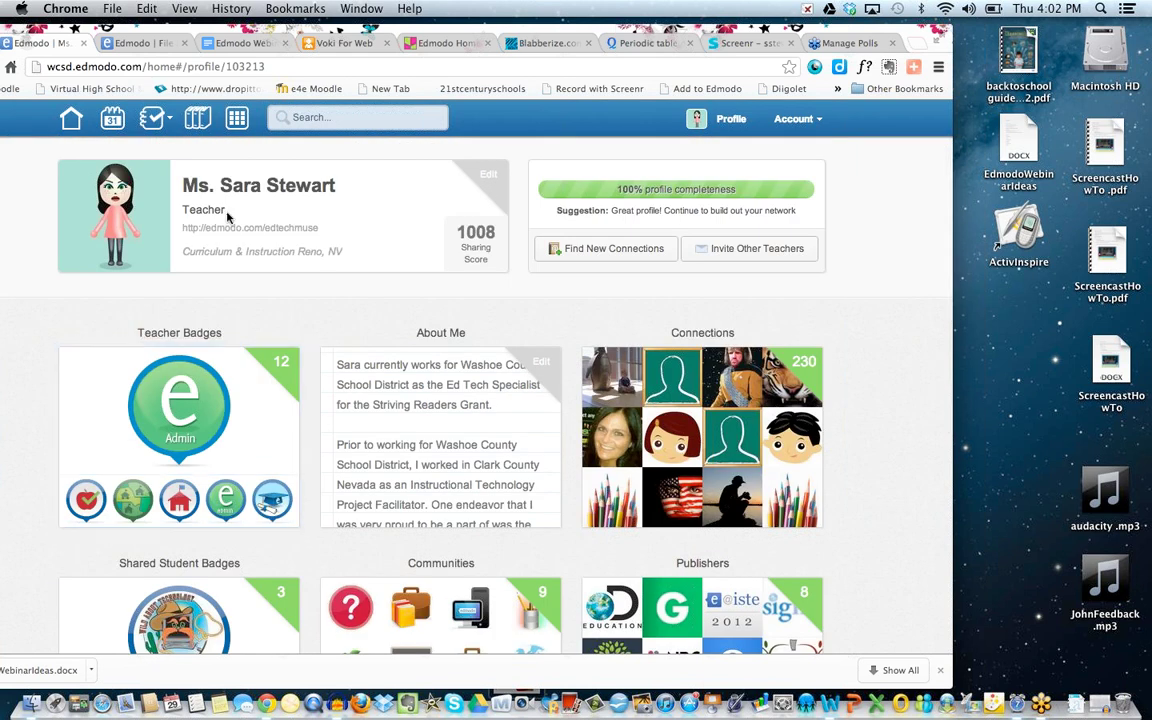
pyautogui.click(312, 118)
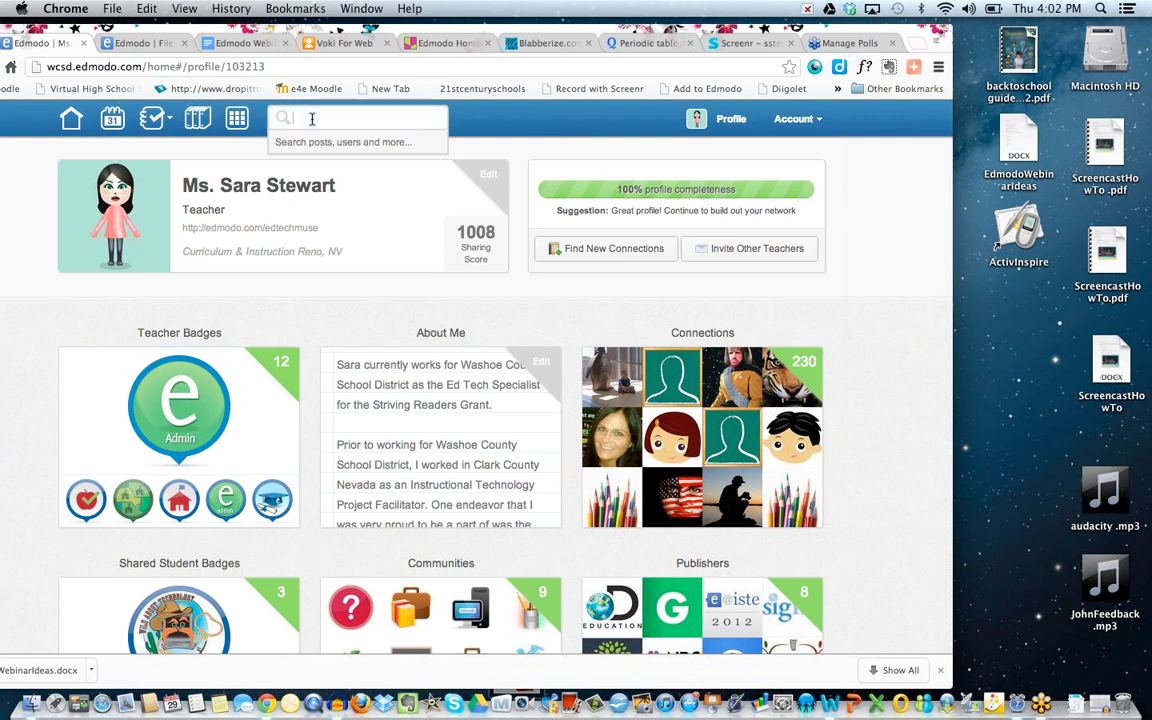
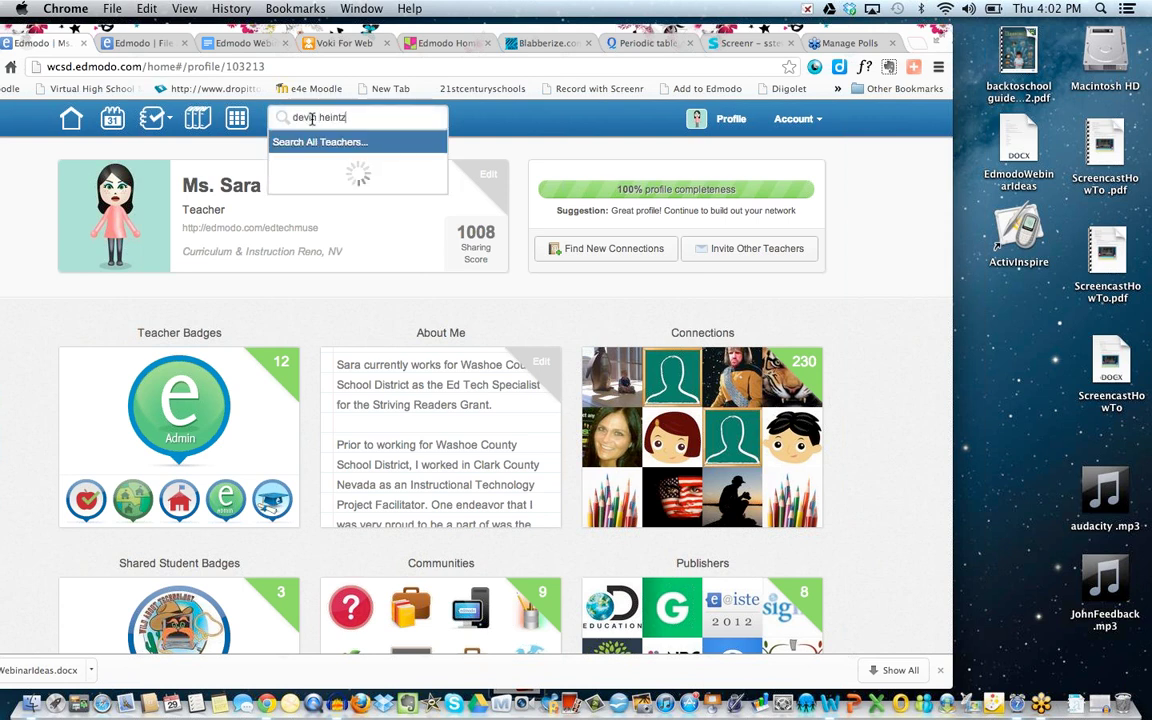
# Search for another teacher by name, open their profile and show all Shared Student Badges.
pyautogui.press('Return')
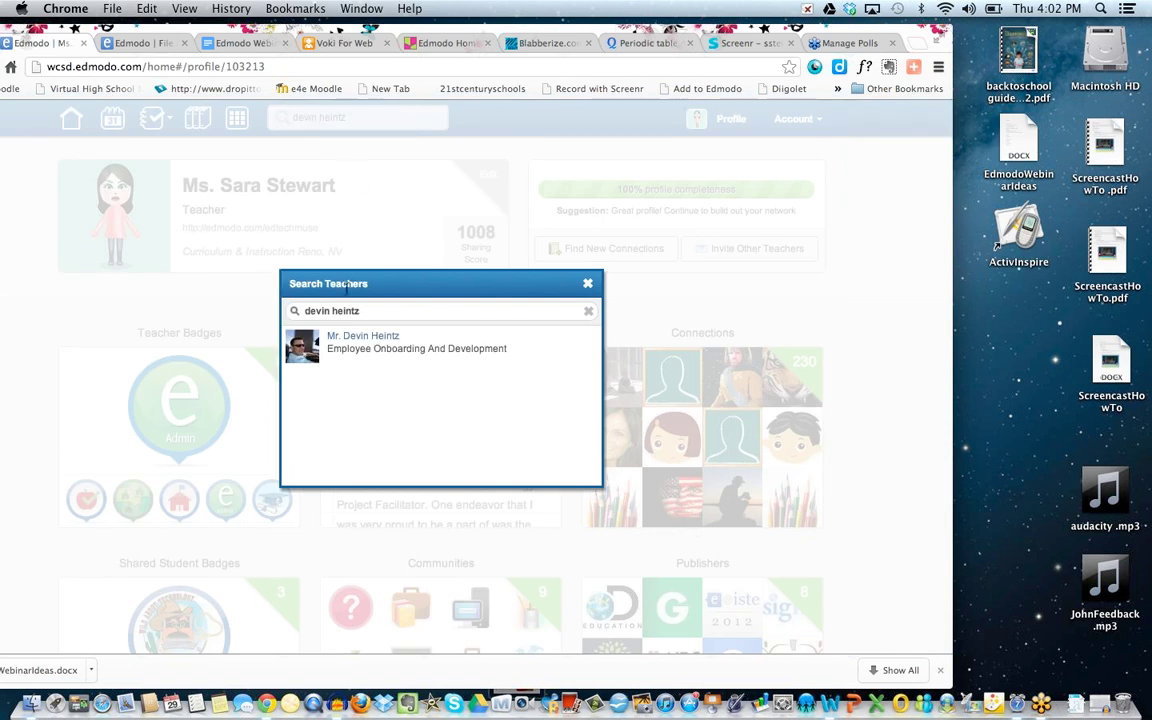
pyautogui.click(352, 341)
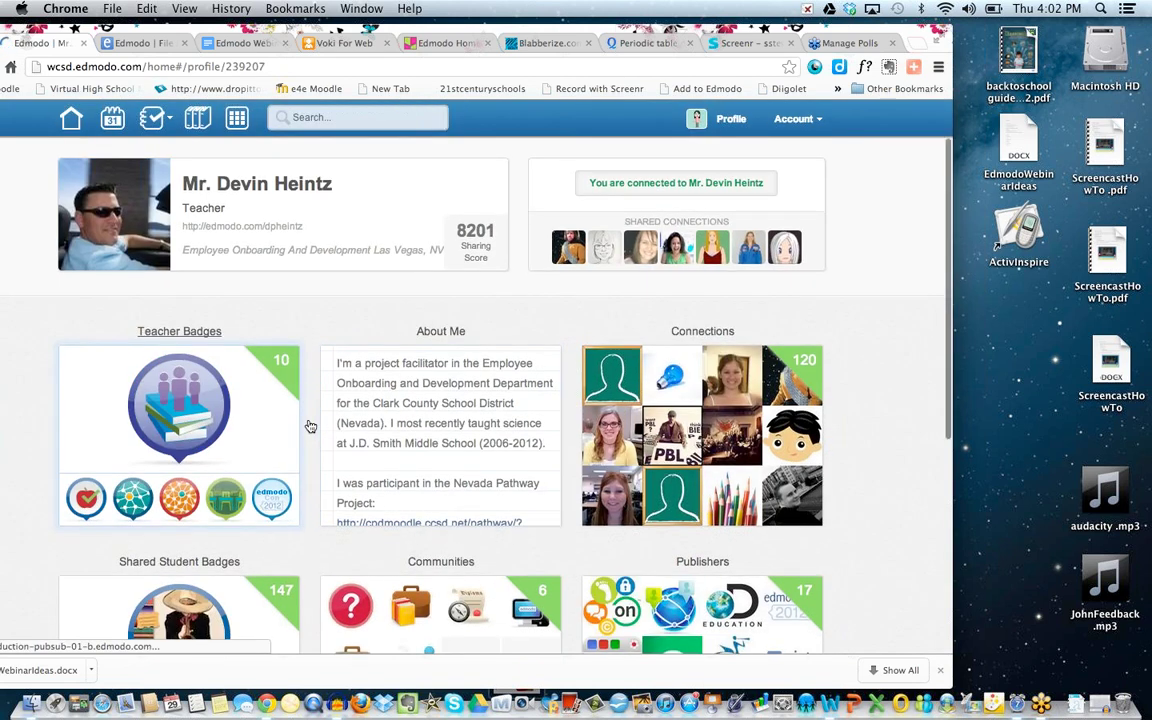
pyautogui.scroll(-5, 306, 427)
pyautogui.scroll(-3, 241, 353)
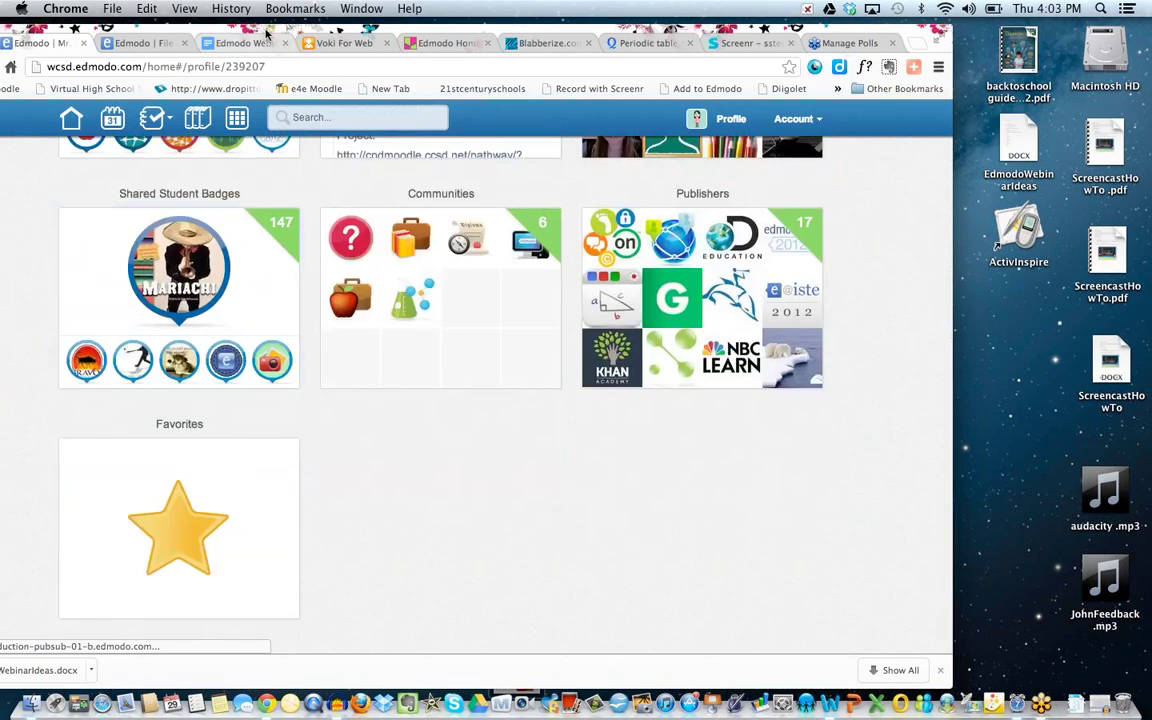
pyautogui.moveTo(200, 30); pyautogui.dragTo(295, 32)
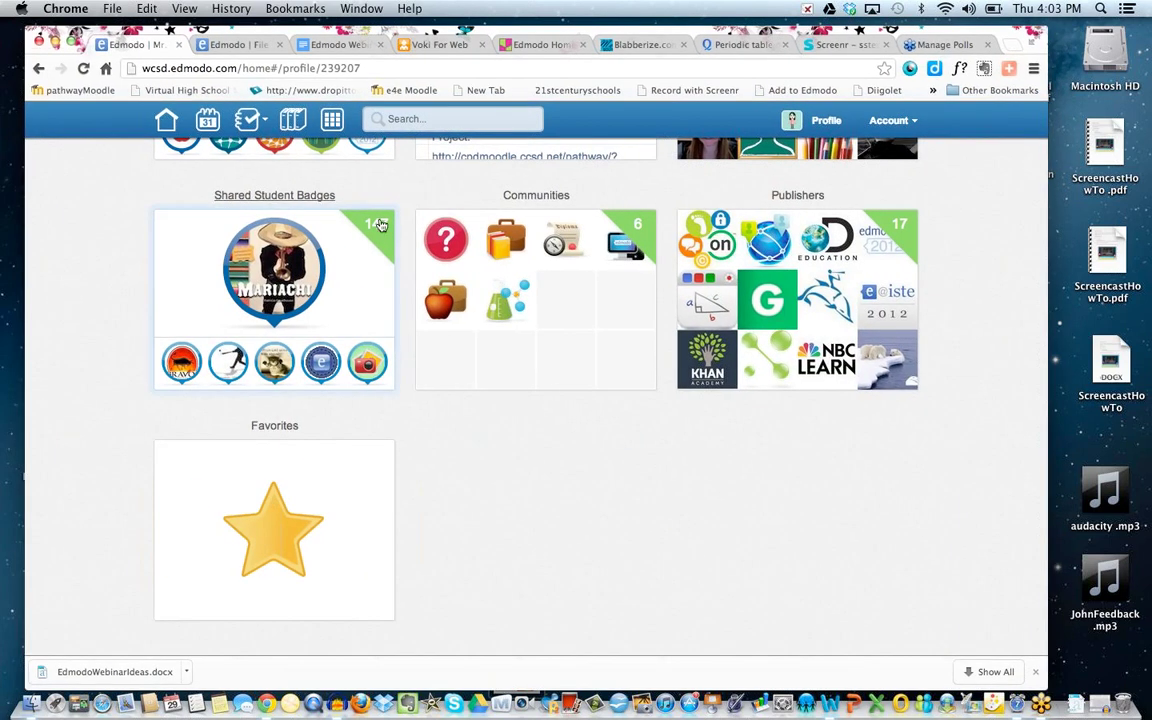
pyautogui.click(380, 225)
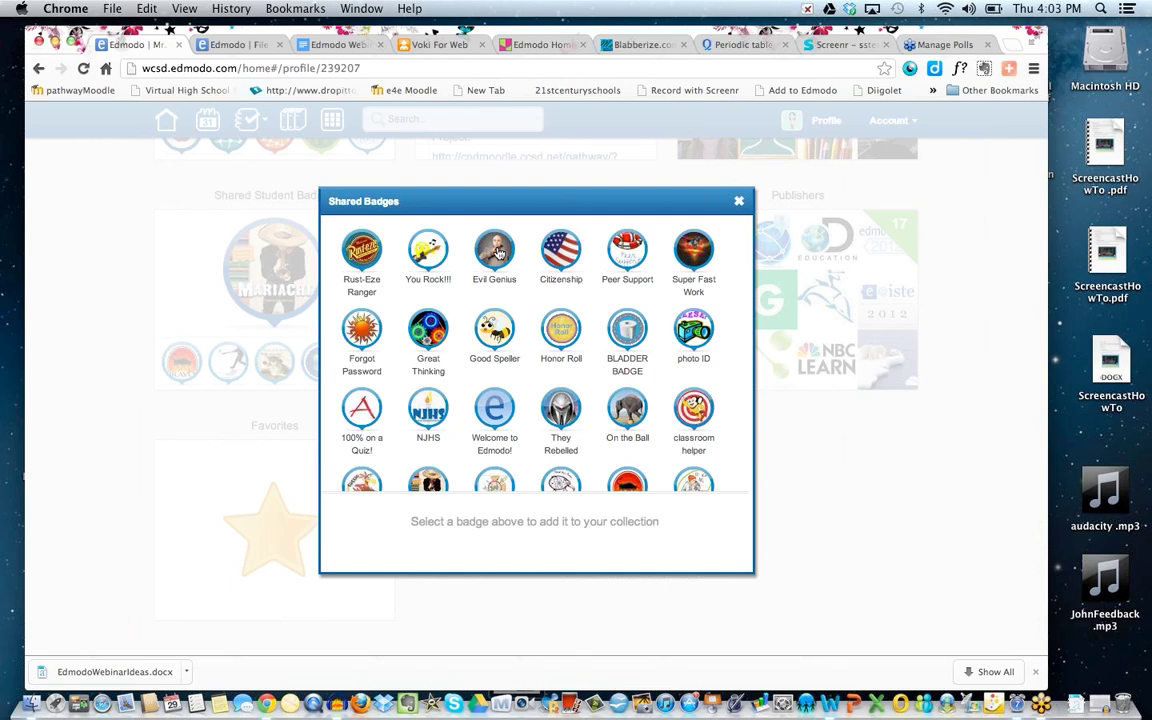
pyautogui.scroll(-1, 499, 253)
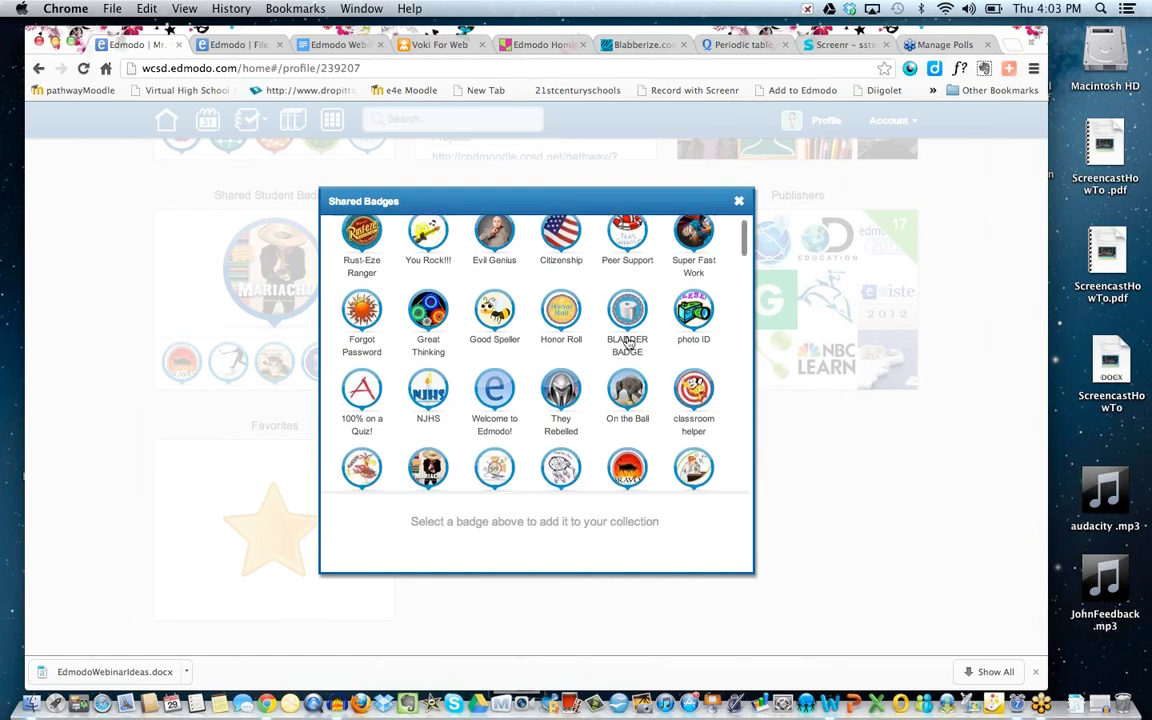
pyautogui.scroll(-3, 628, 337)
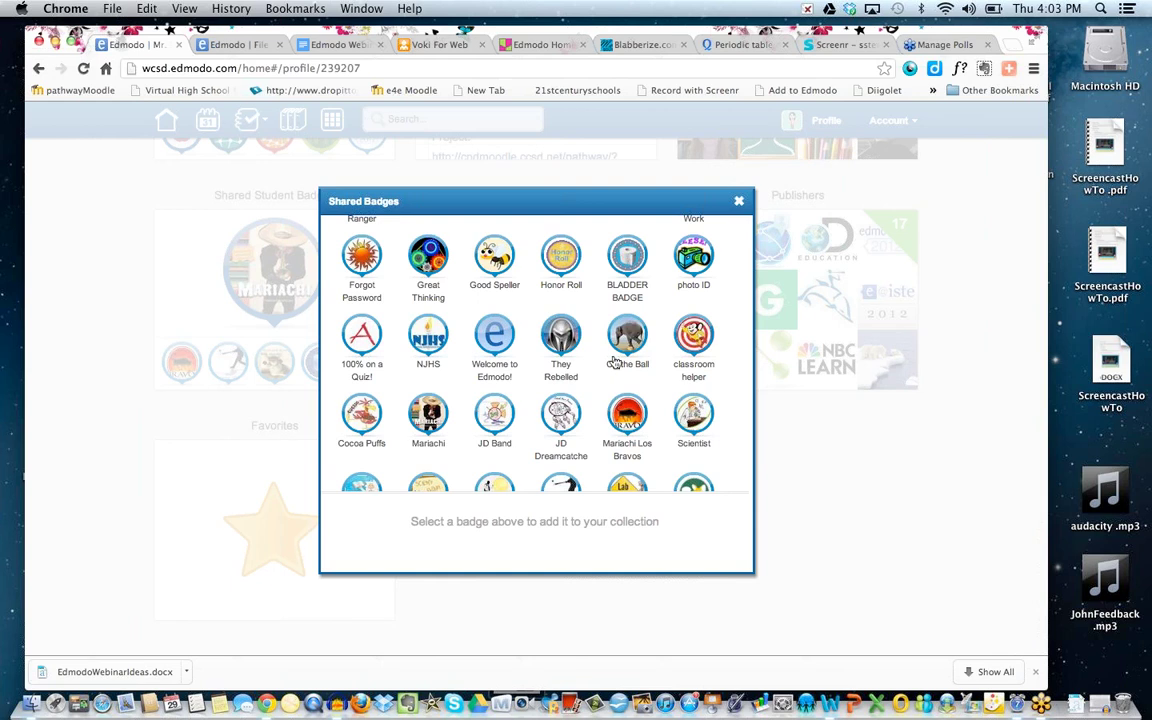
pyautogui.scroll(-1, 615, 360)
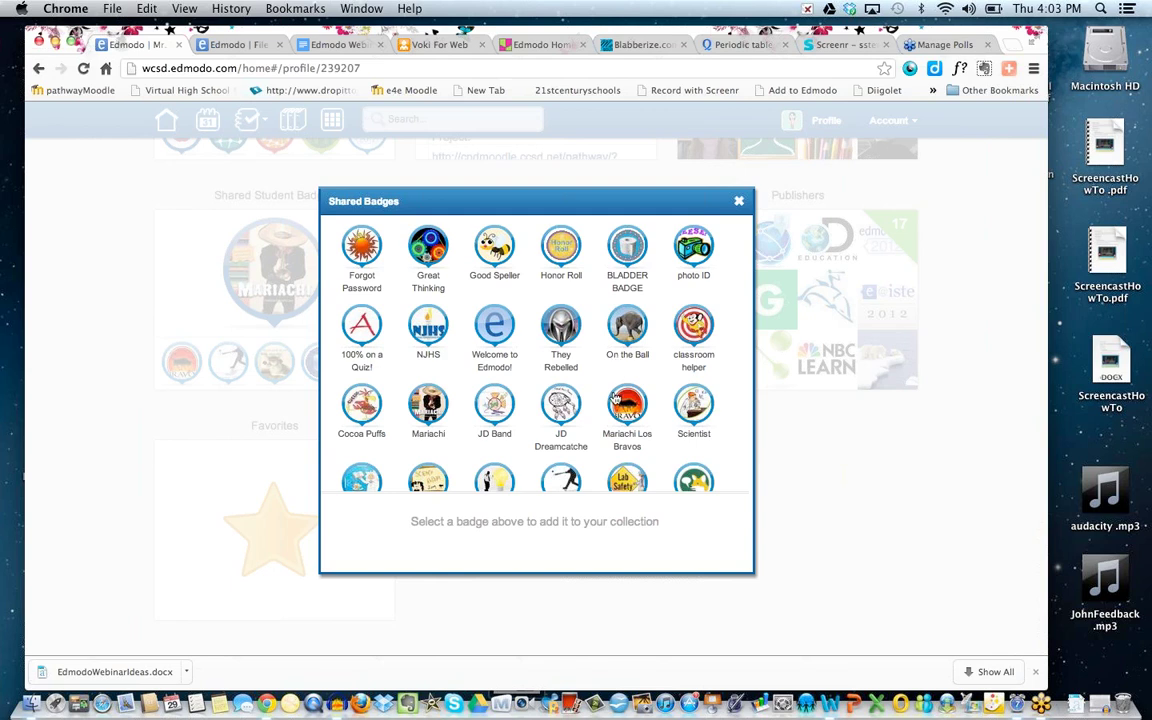
pyautogui.scroll(-5, 613, 398)
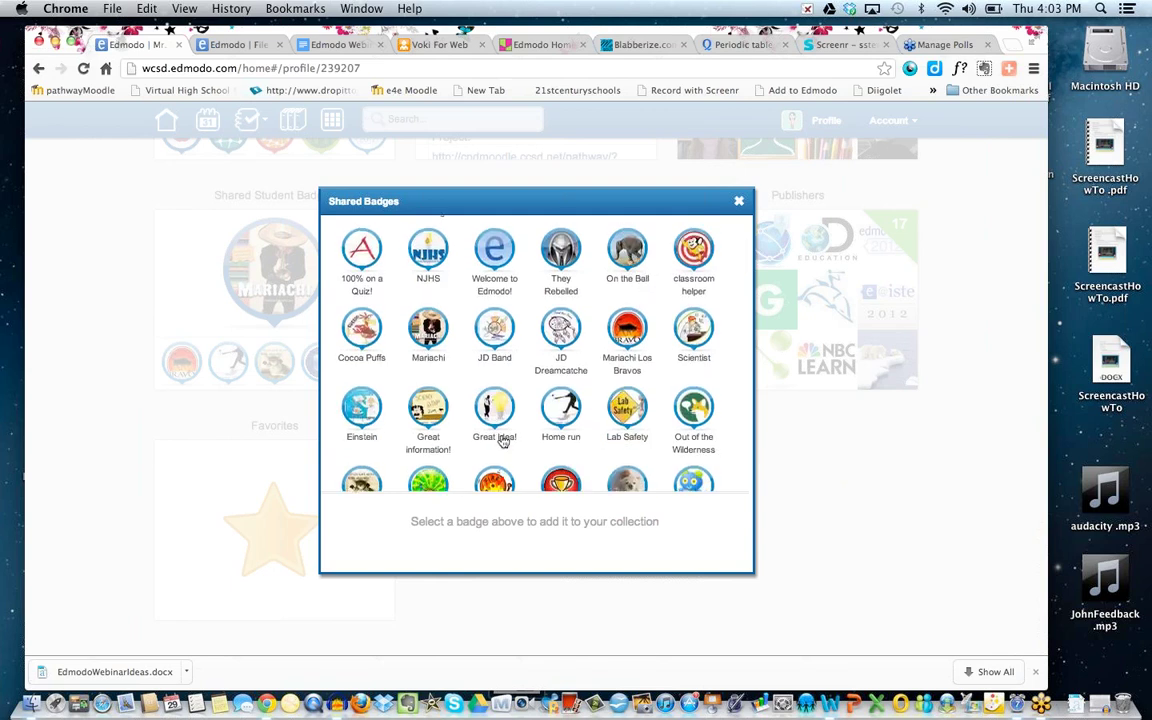
pyautogui.scroll(-5, 503, 442)
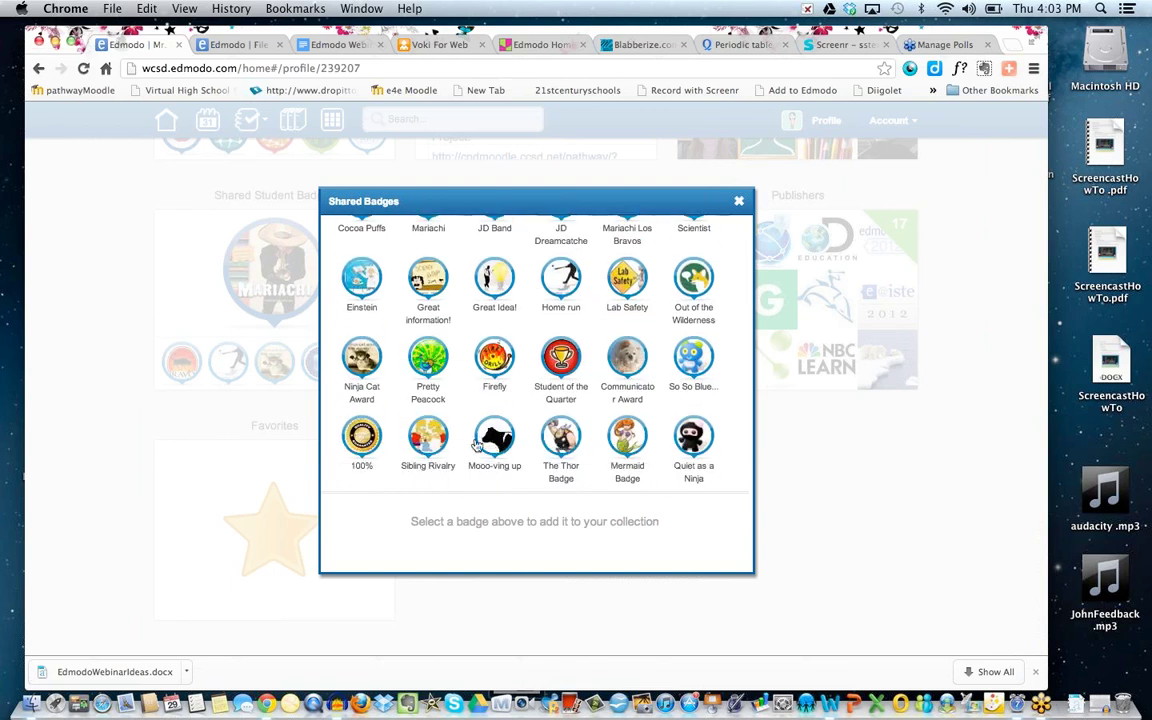
pyautogui.scroll(6, 571, 430)
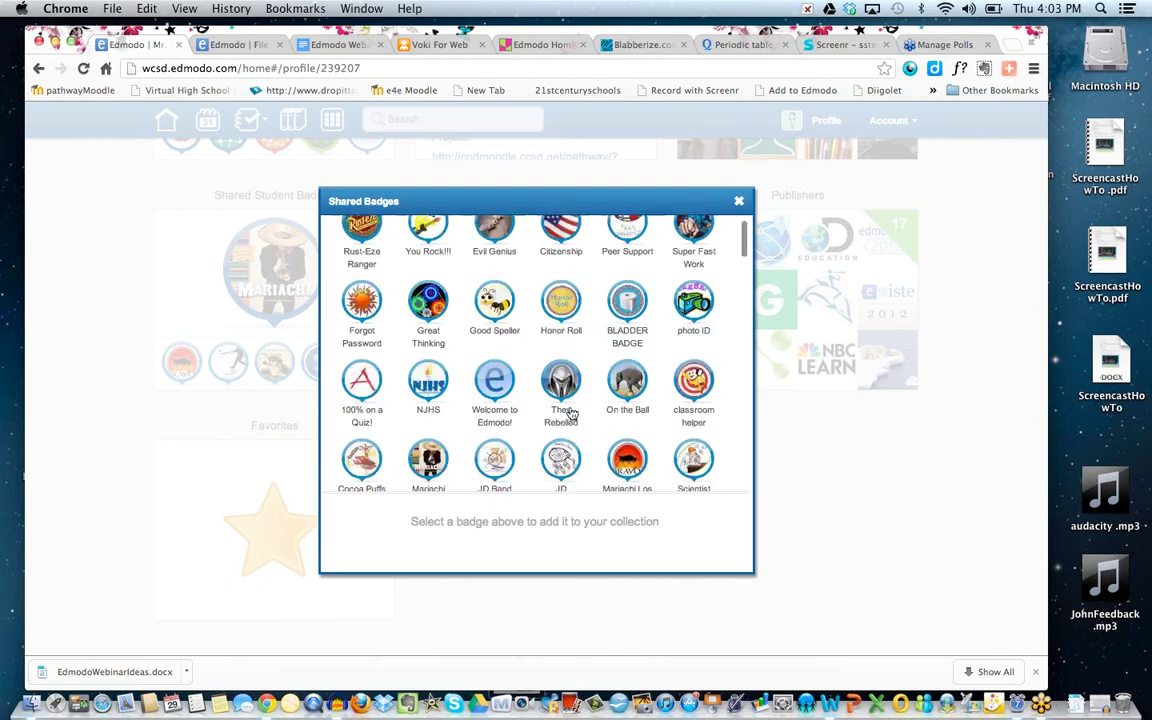
pyautogui.scroll(1, 570, 413)
pyautogui.scroll(-4, 570, 412)
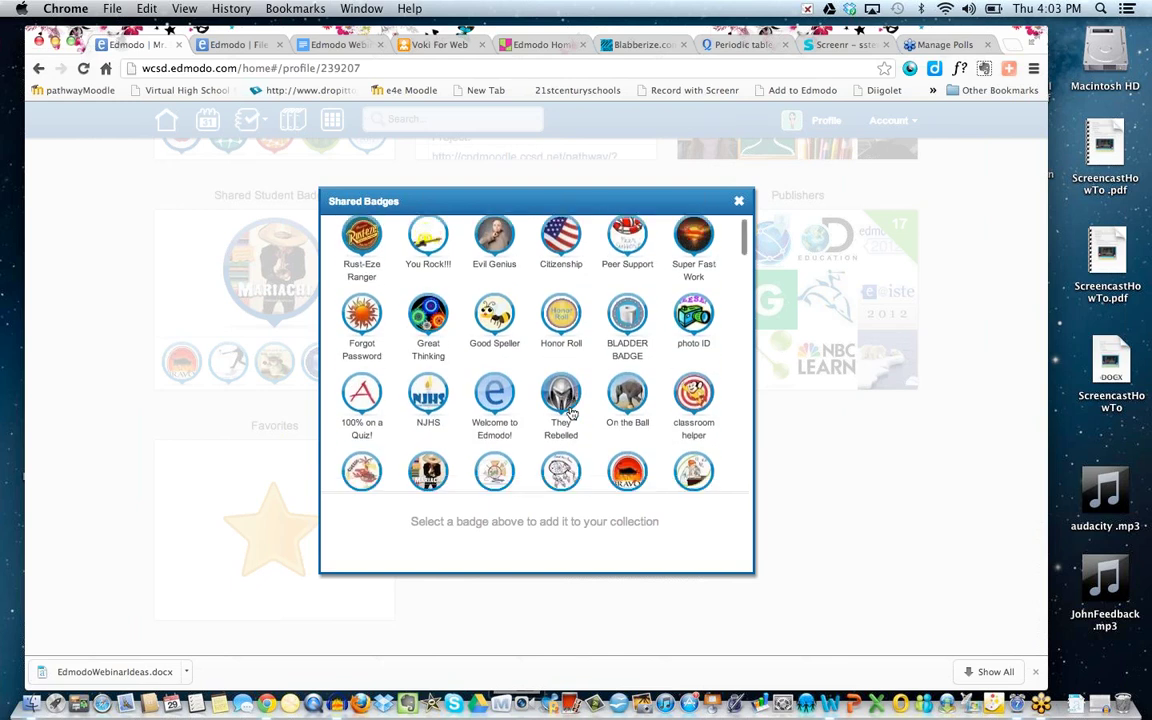
pyautogui.scroll(-5, 570, 412)
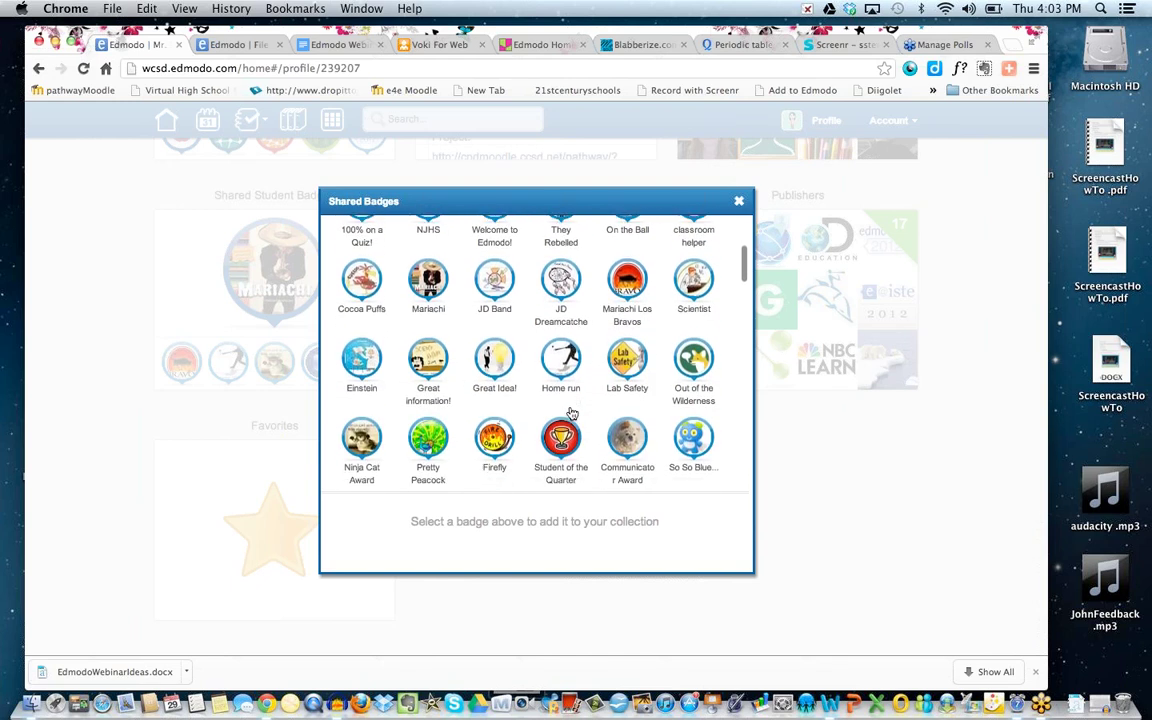
pyautogui.scroll(-4, 570, 412)
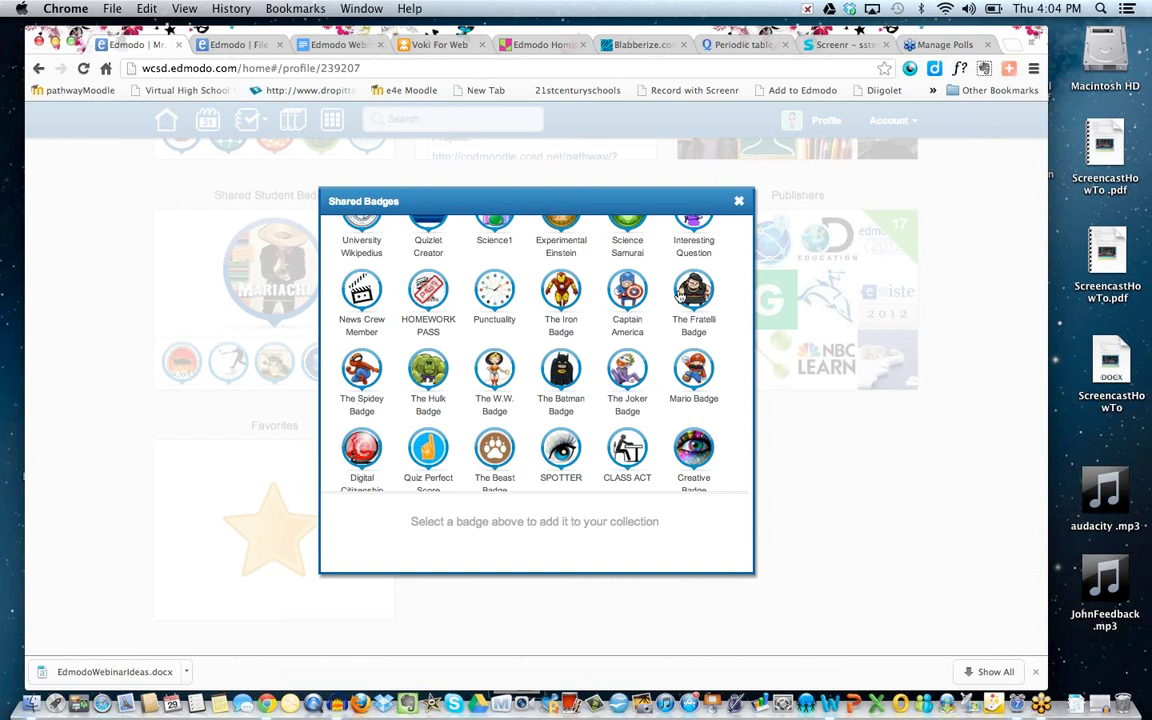
pyautogui.scroll(5, 530, 344)
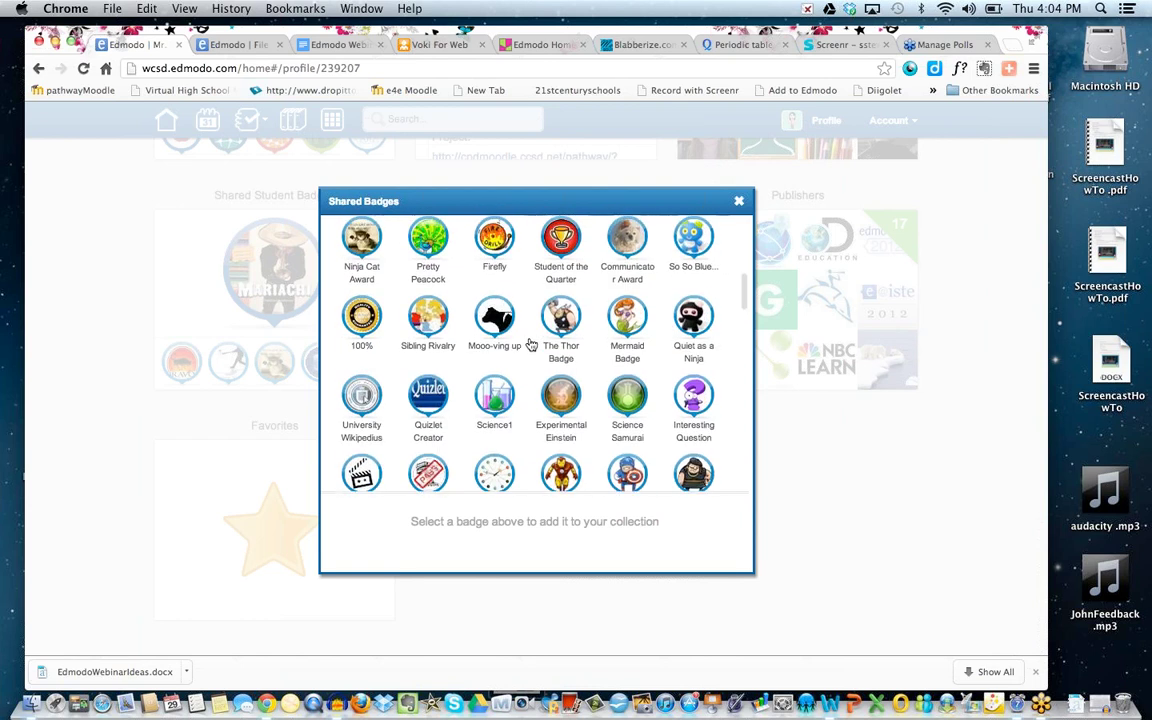
pyautogui.scroll(1, 530, 344)
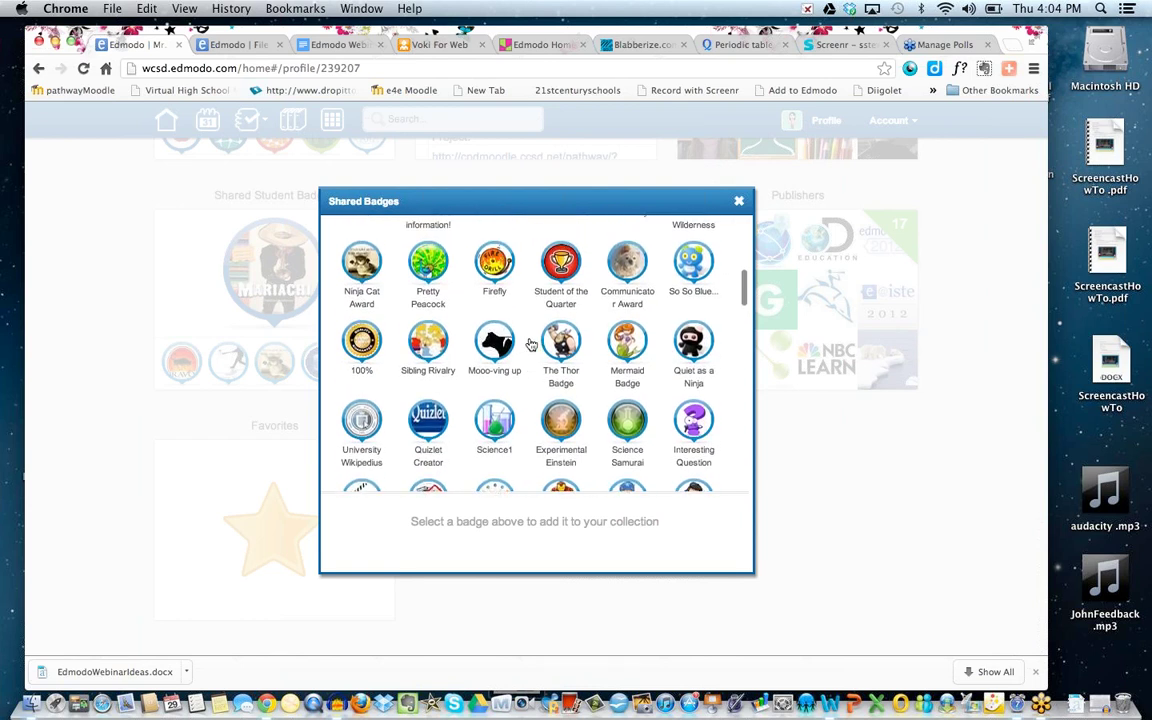
pyautogui.scroll(4, 530, 344)
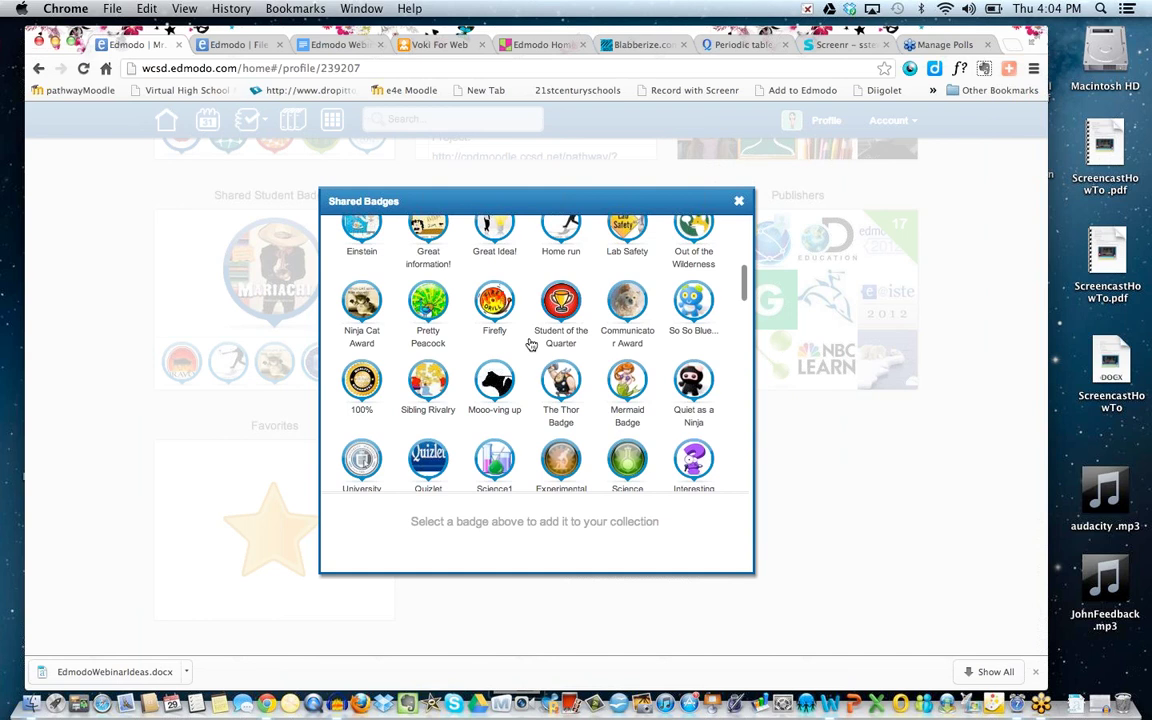
pyautogui.scroll(3, 531, 344)
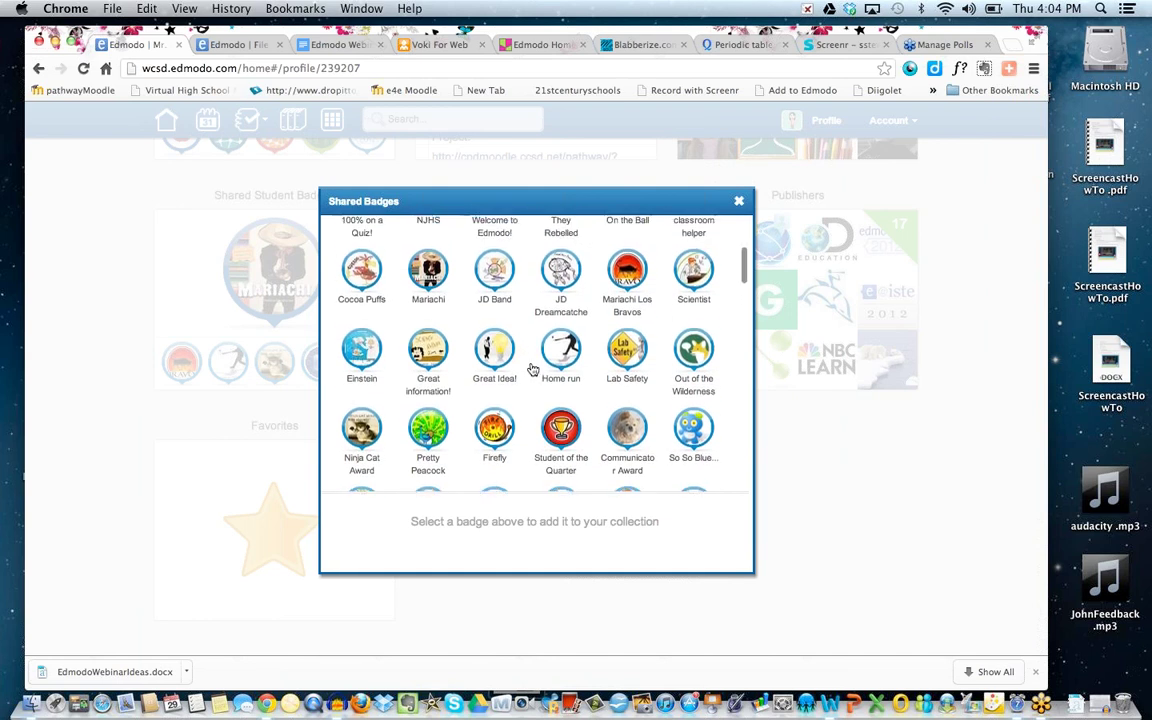
pyautogui.scroll(4, 533, 370)
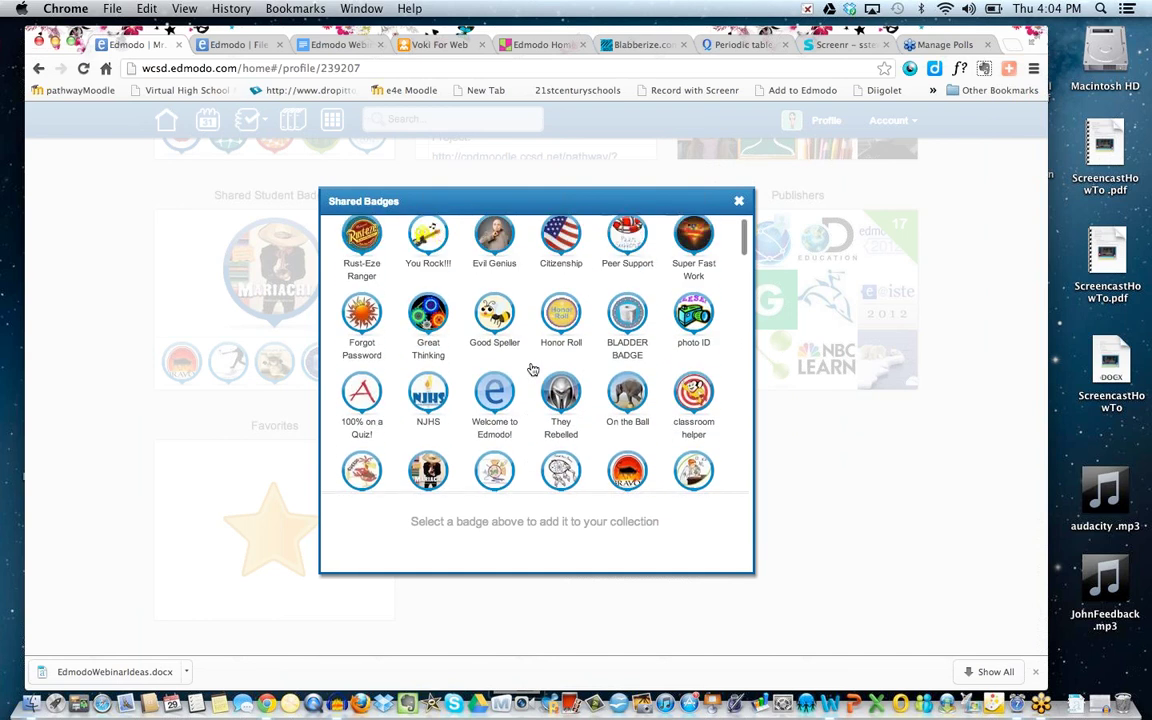
# Add the Great Thinking badge to My Student Badges, close Shared Badges and go Home.
pyautogui.click(430, 315)
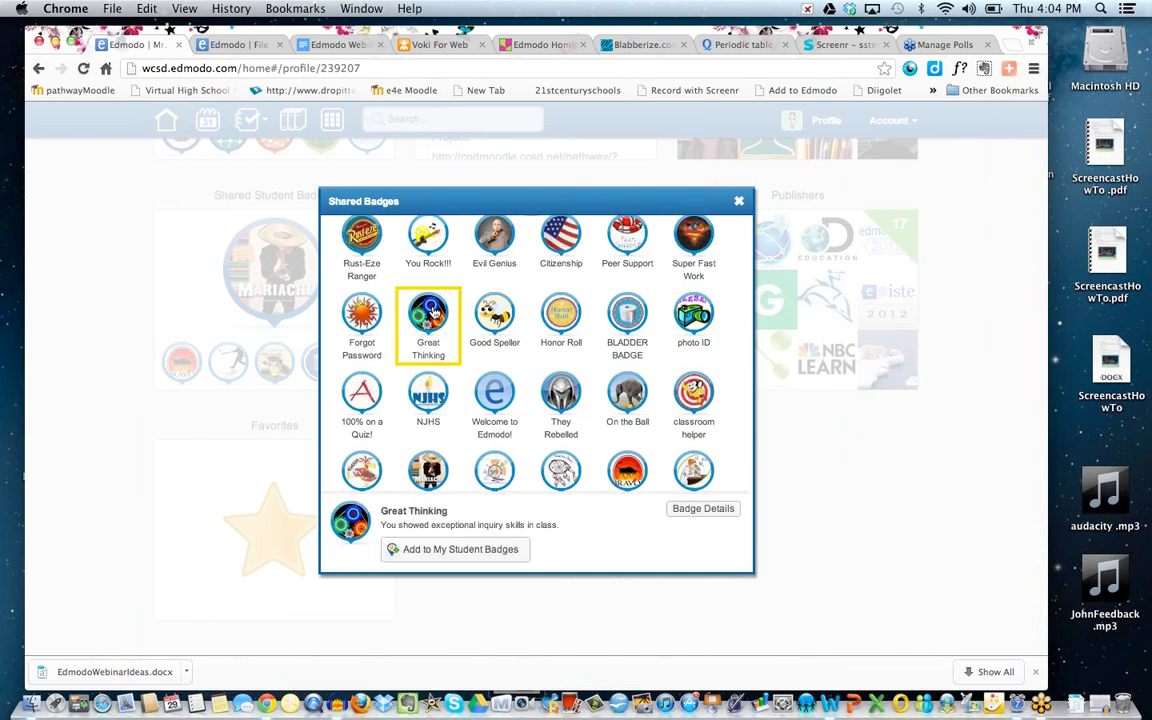
pyautogui.click(436, 550)
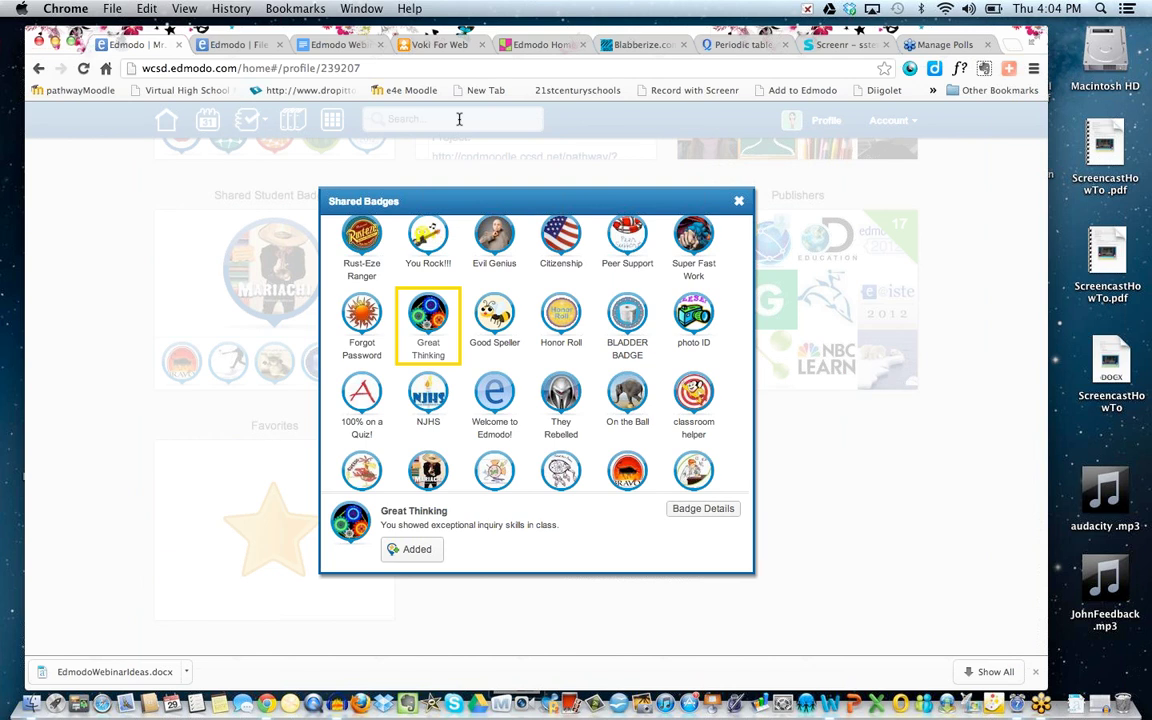
pyautogui.click(739, 201)
pyautogui.click(169, 120)
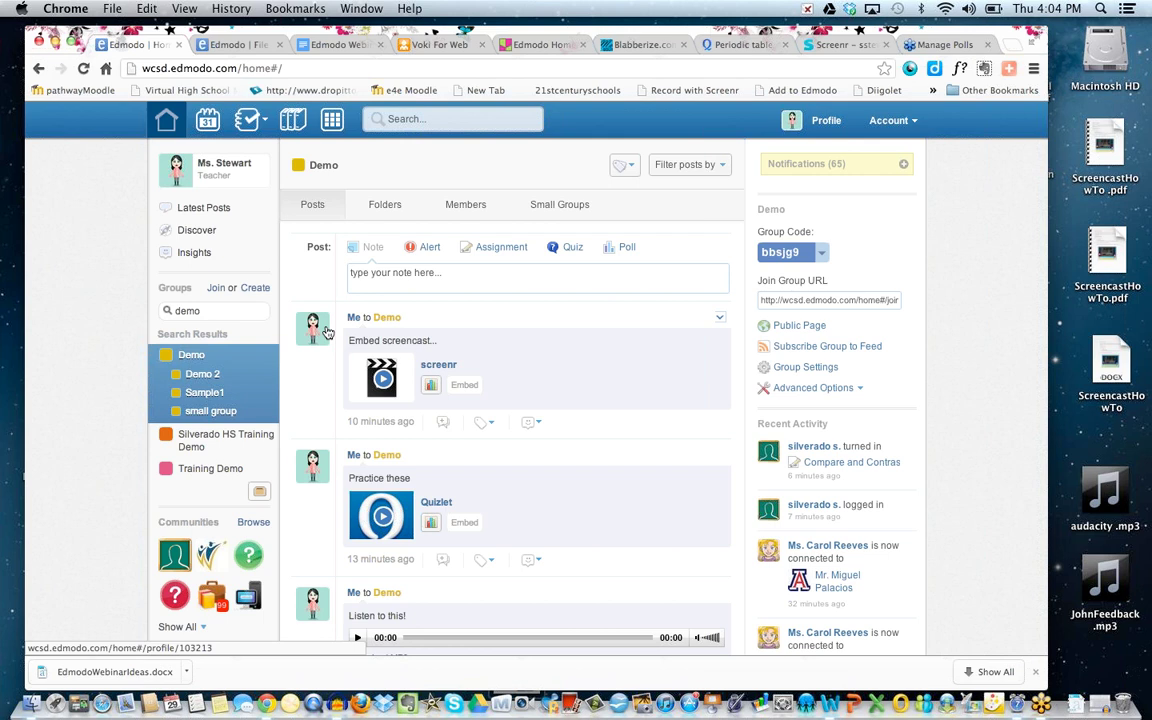
# Show the Demo group's Badges progress: the On the Ball column, with the student at 0/1.
pyautogui.click(253, 130)
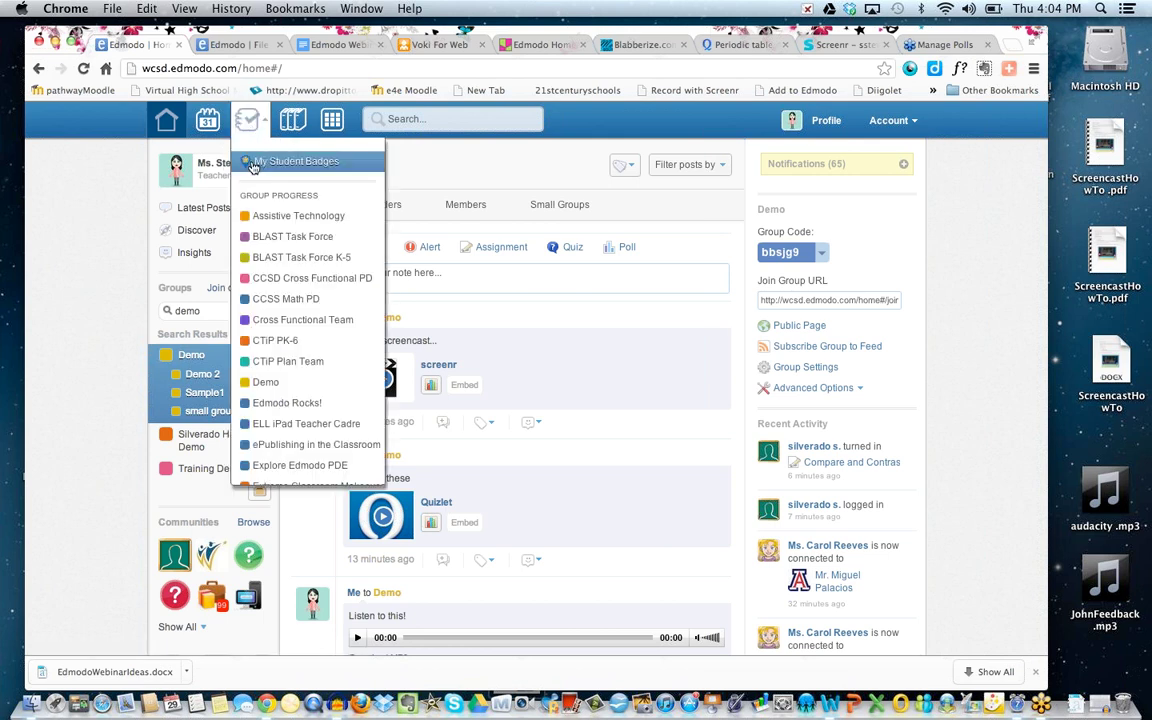
pyautogui.click(265, 382)
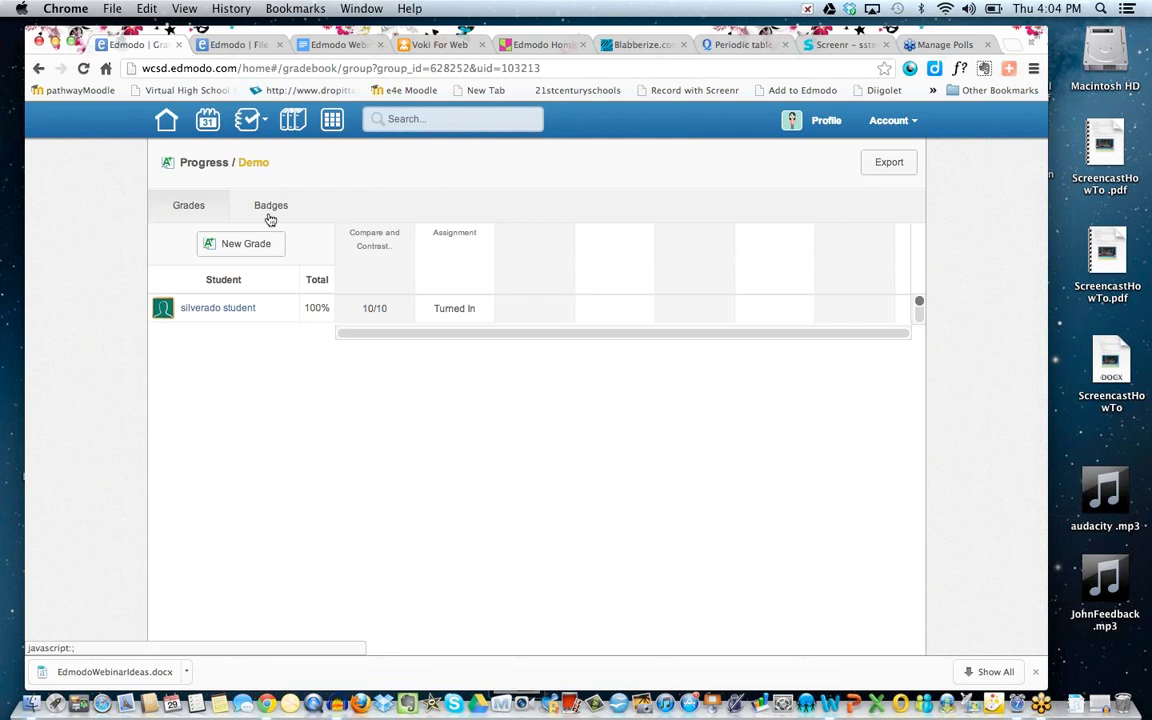
pyautogui.click(270, 207)
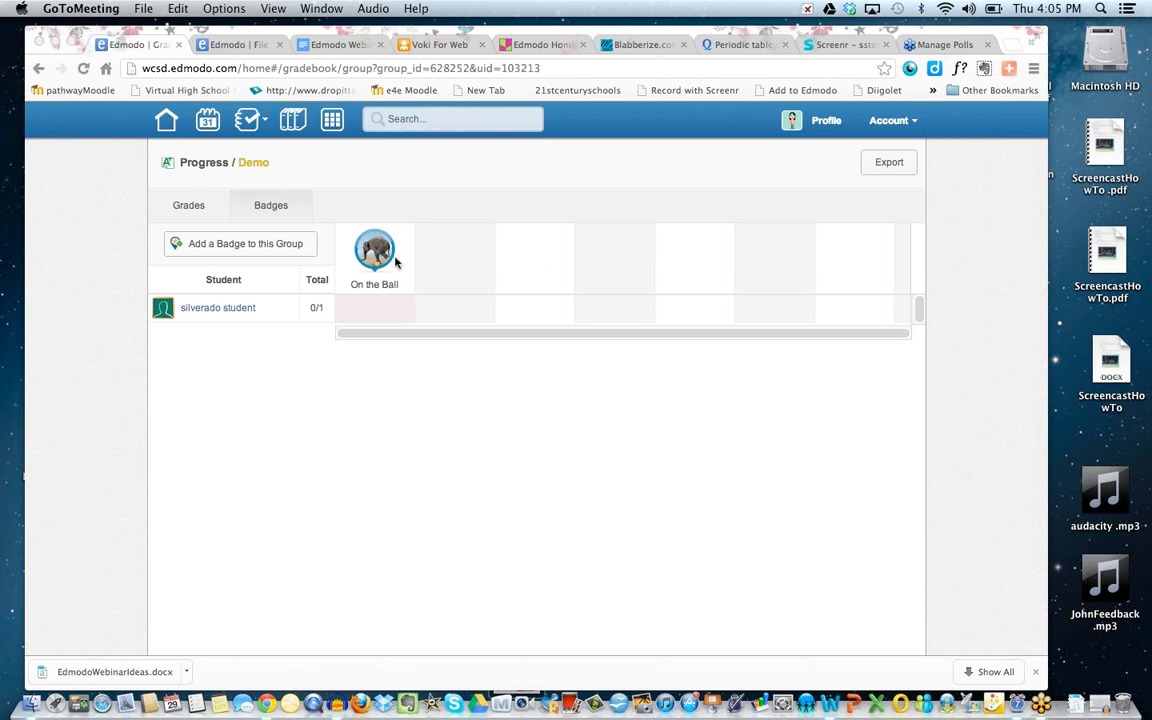
pyautogui.click(283, 246)
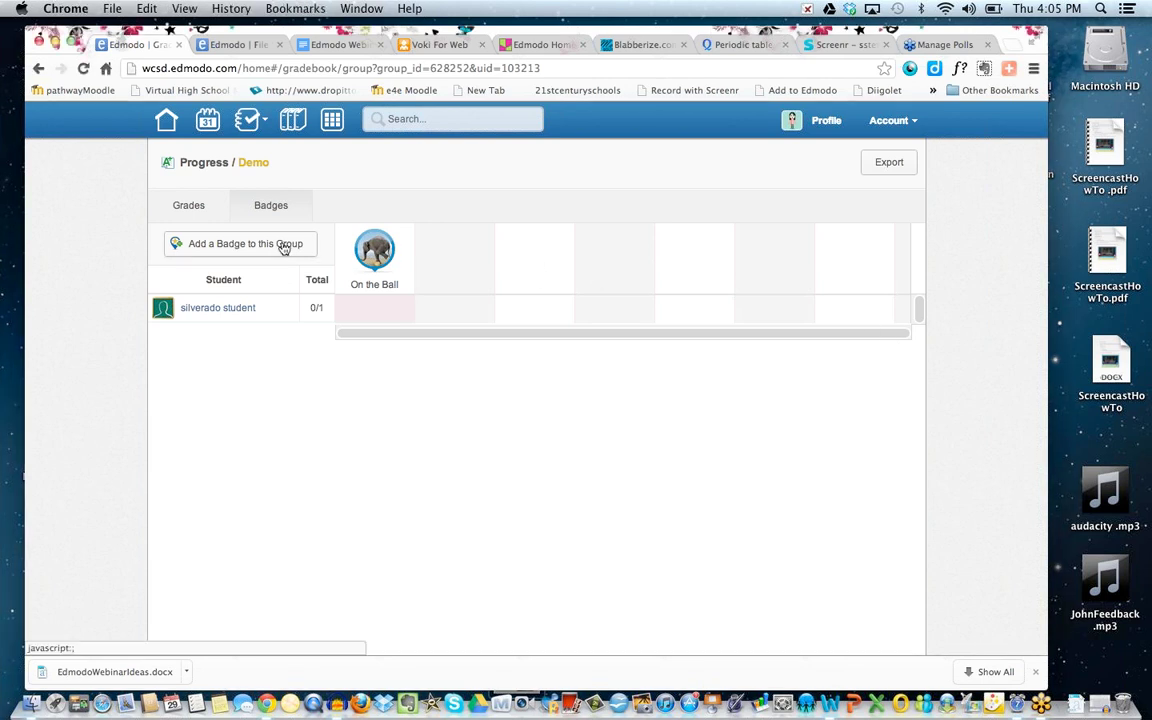
# Add Great Thinking as a tracked Demo badge, toggling the student's checkmark on then off.
pyautogui.click(283, 246)
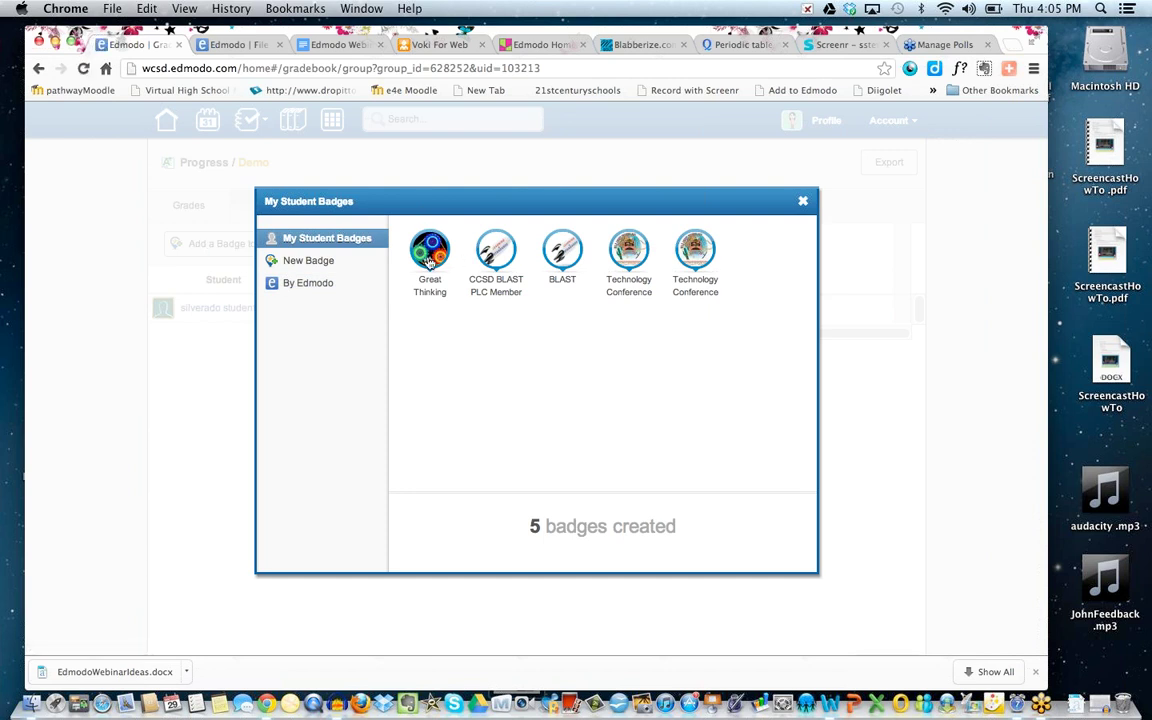
pyautogui.click(430, 258)
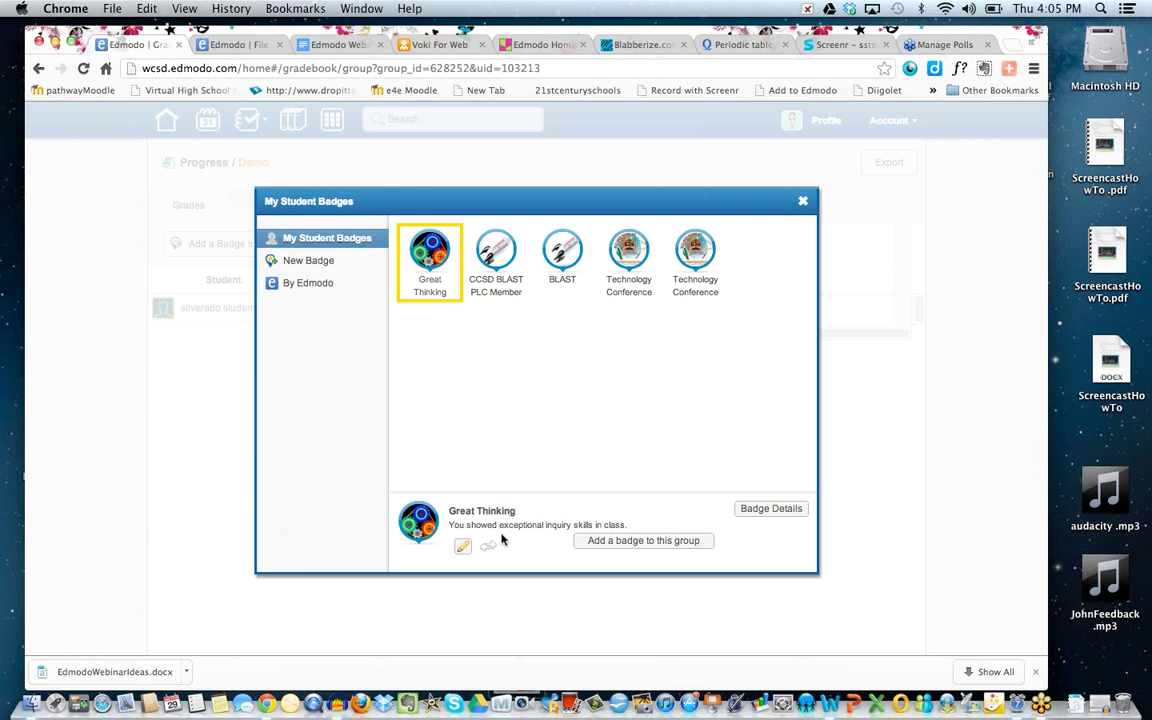
pyautogui.click(597, 549)
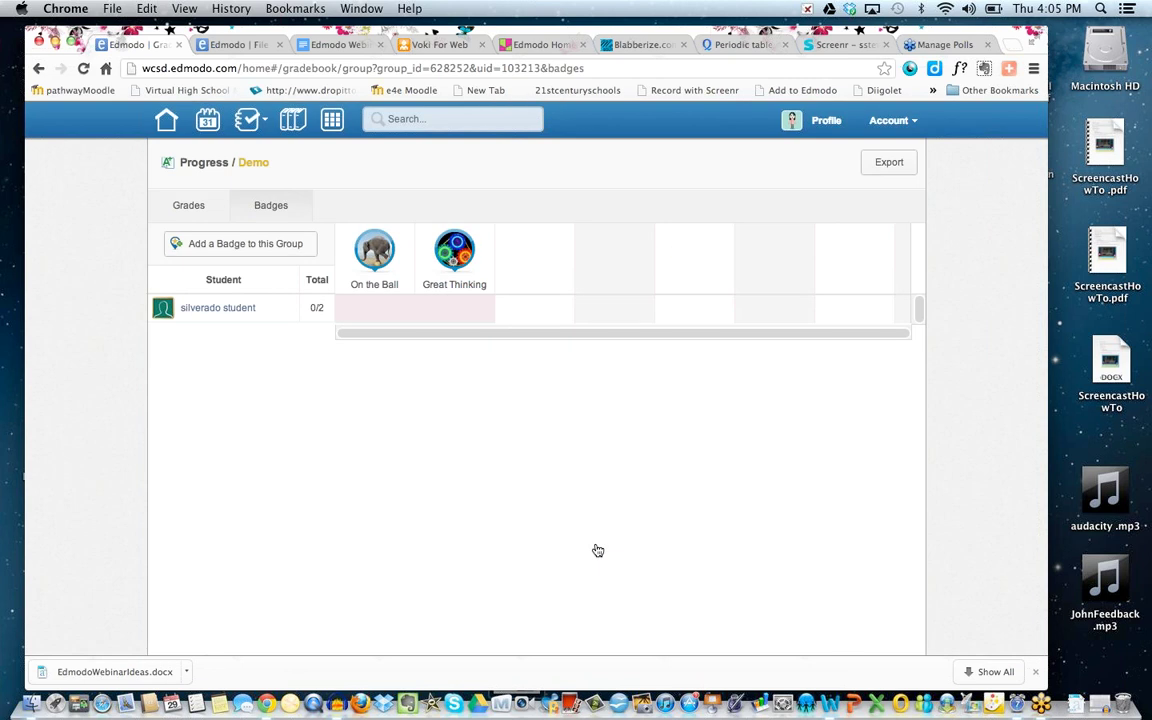
pyautogui.click(449, 322)
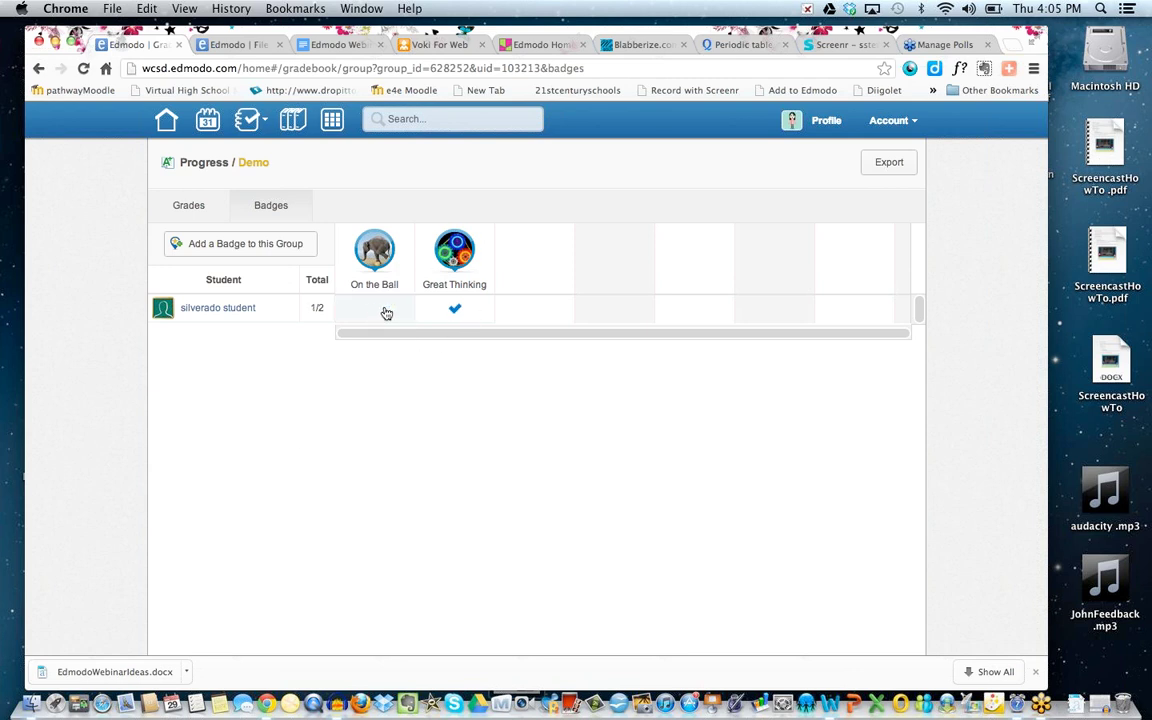
pyautogui.click(455, 310)
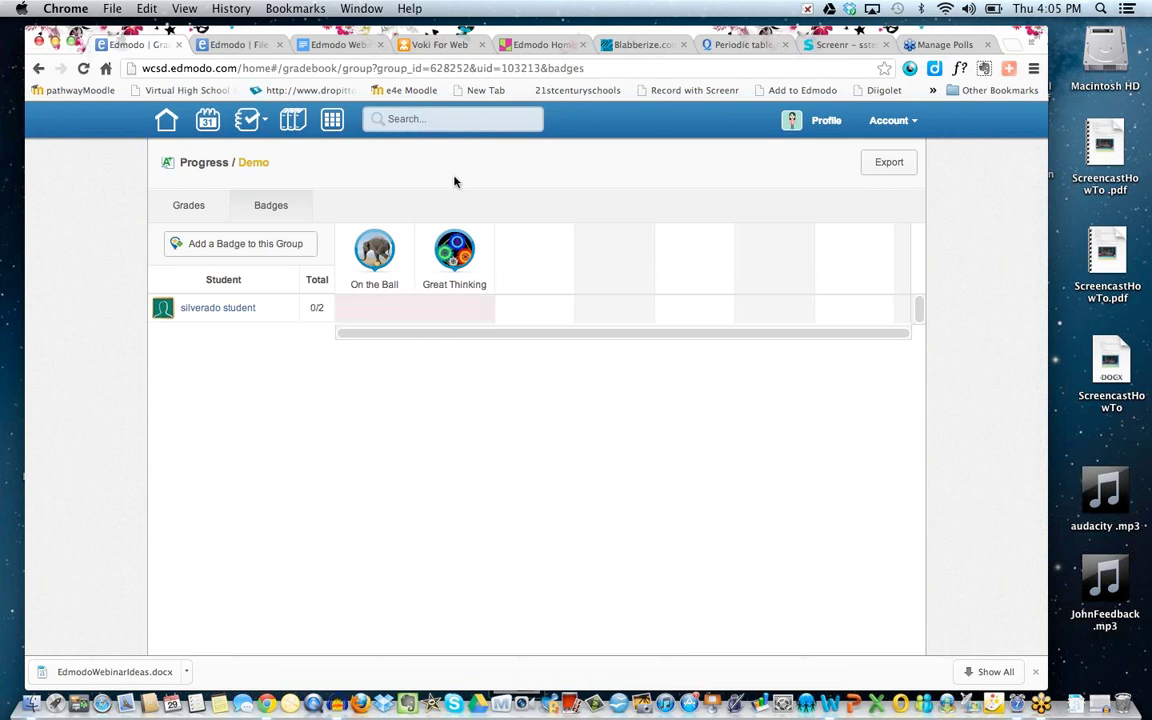
# Go home, show the Demo group's two Members, and open the student's member card.
pyautogui.click(166, 121)
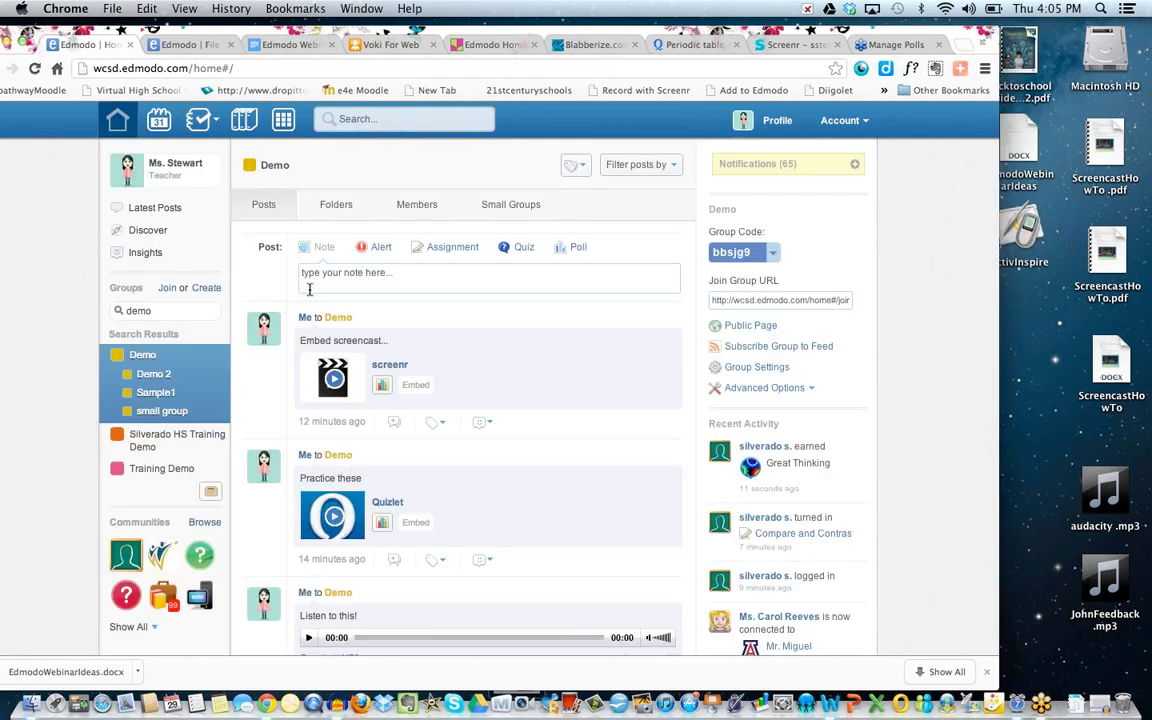
pyautogui.scroll(-2, 352, 468)
pyautogui.scroll(2, 352, 468)
pyautogui.click(417, 205)
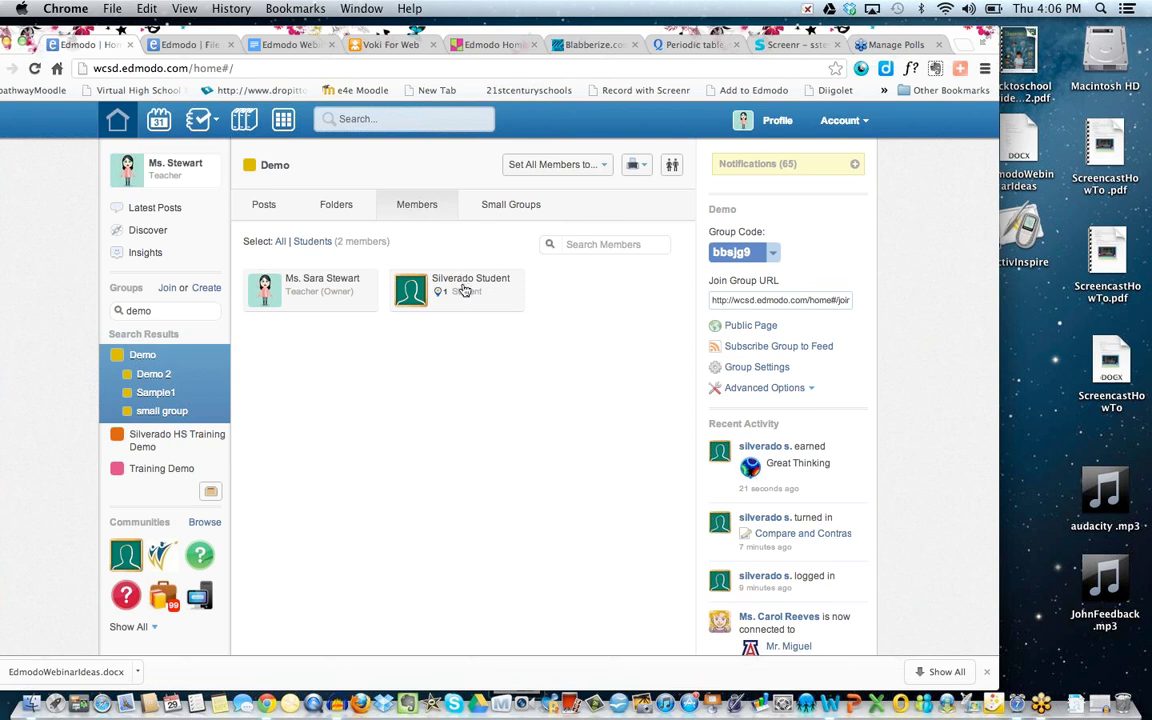
pyautogui.click(464, 291)
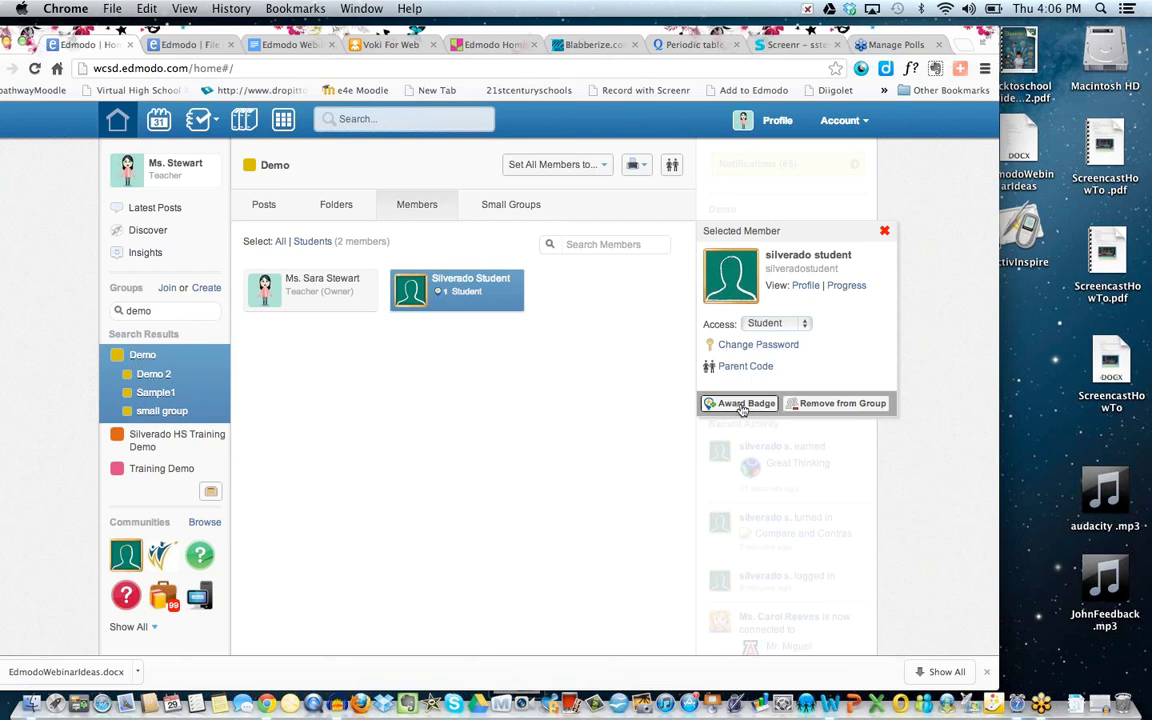
# Award the student the Great Thinking badge from the Selected Member panel, then close it.
pyautogui.click(742, 405)
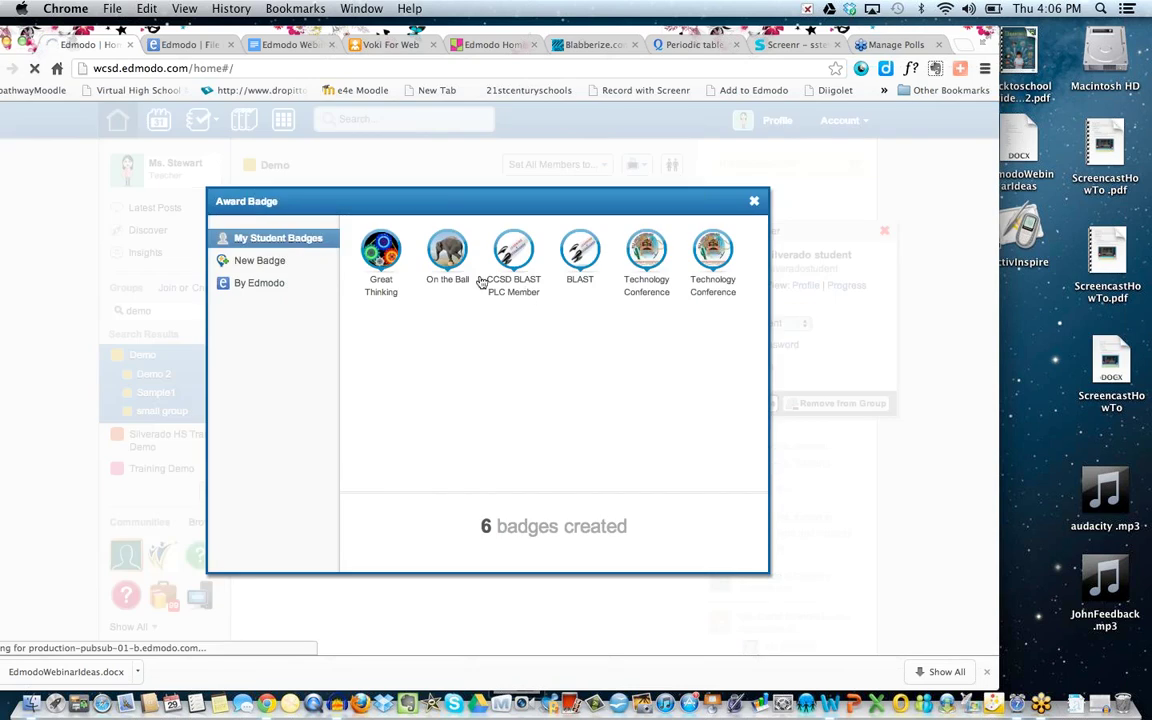
pyautogui.click(362, 246)
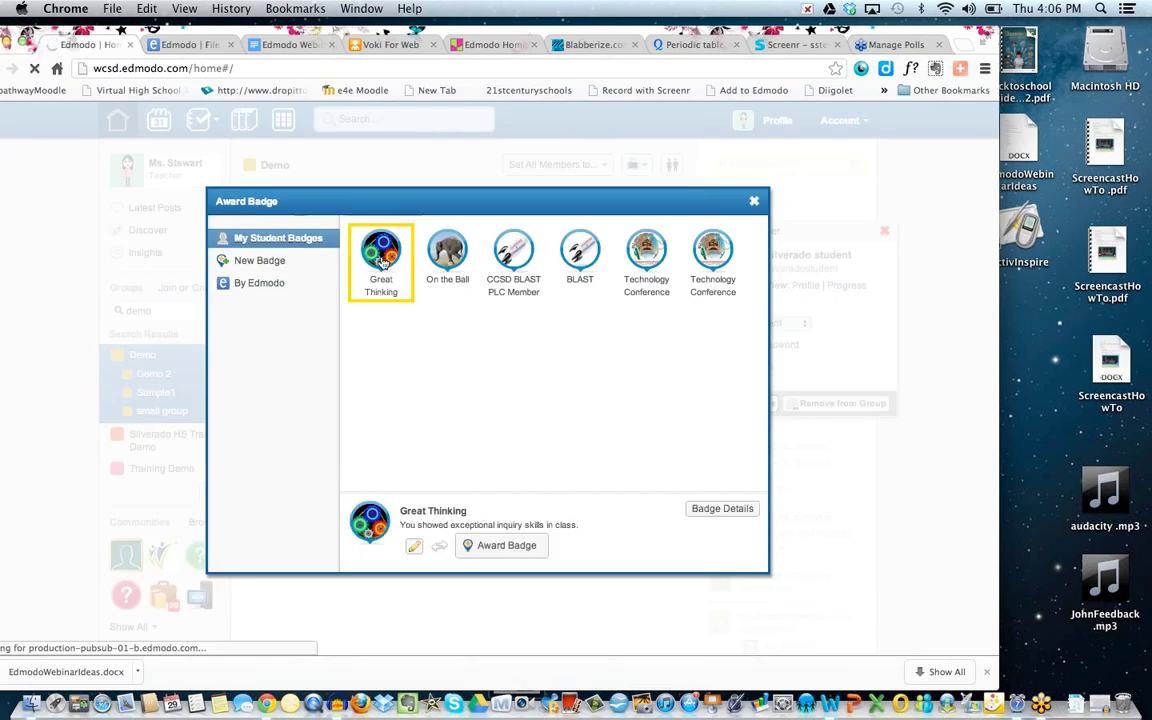
pyautogui.click(484, 545)
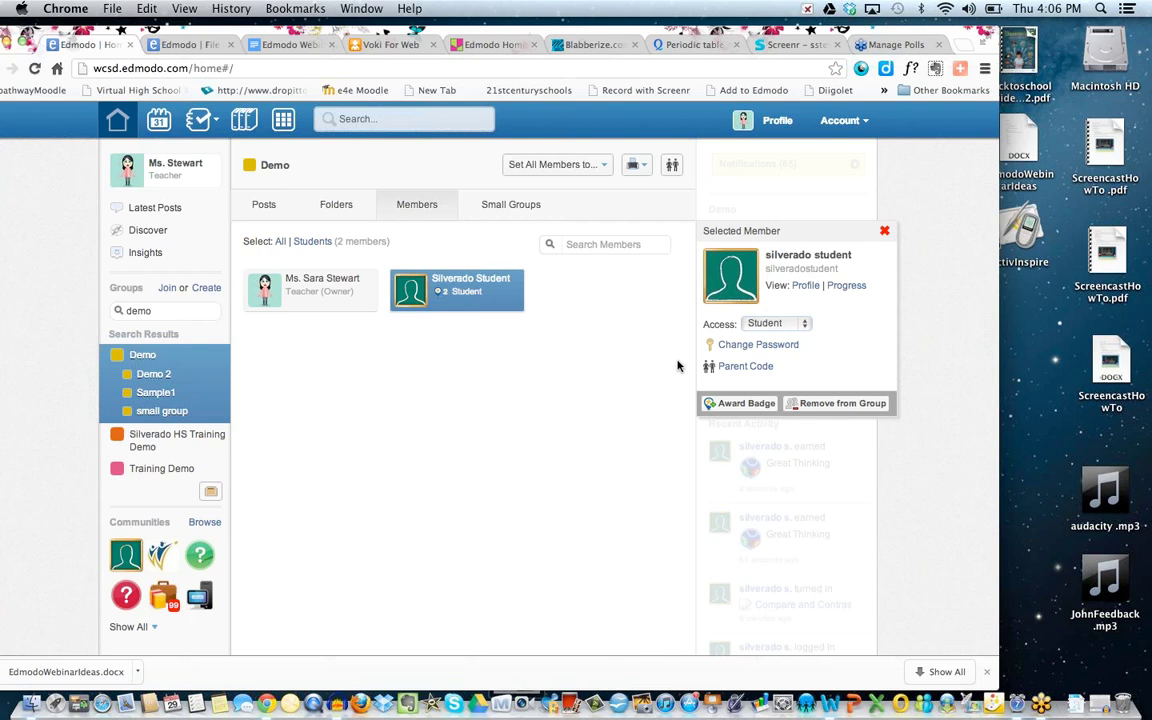
pyautogui.click(884, 232)
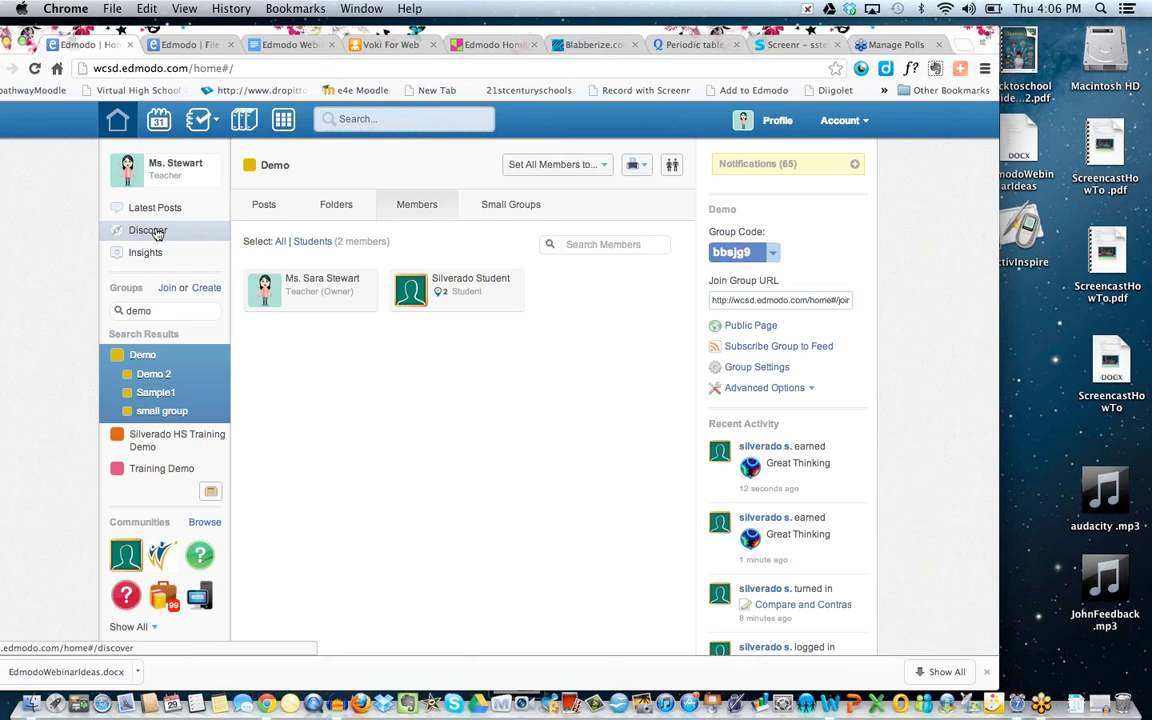
# Go to the Discover page, which suggests resources like Wallwisher.com and CellCraft Biology Game.
pyautogui.click(157, 231)
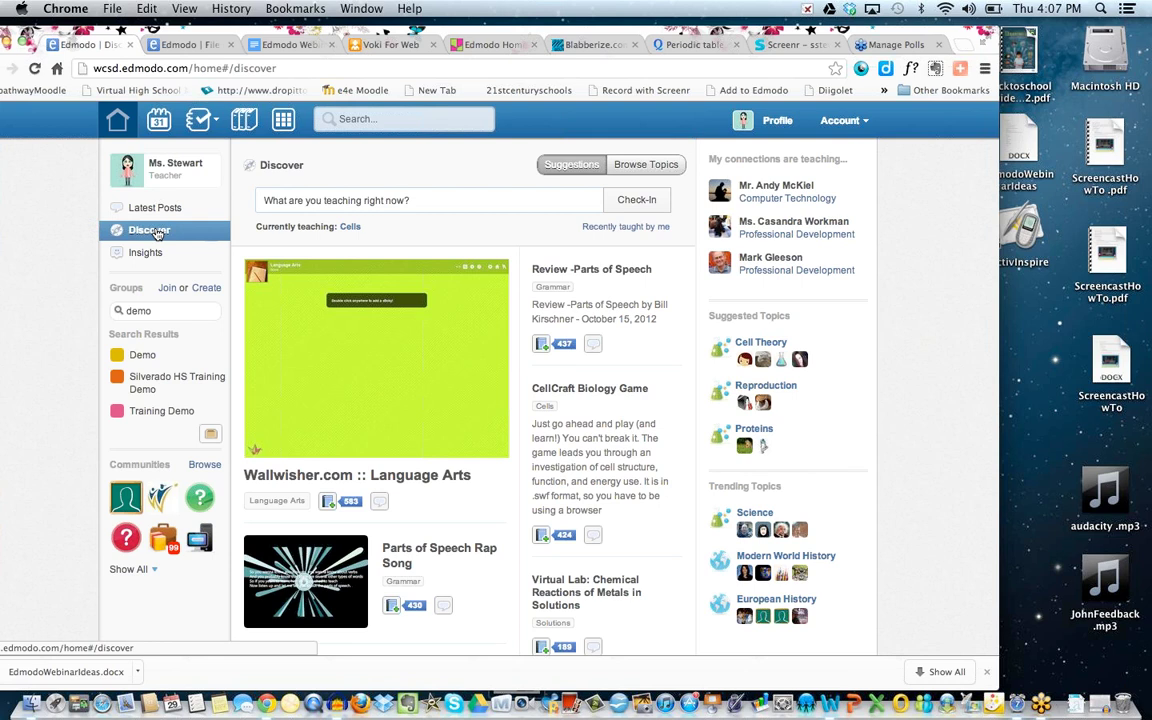
# Check in as teaching Photosynthesis using the Discover page's Check-In box.
pyautogui.click(300, 199)
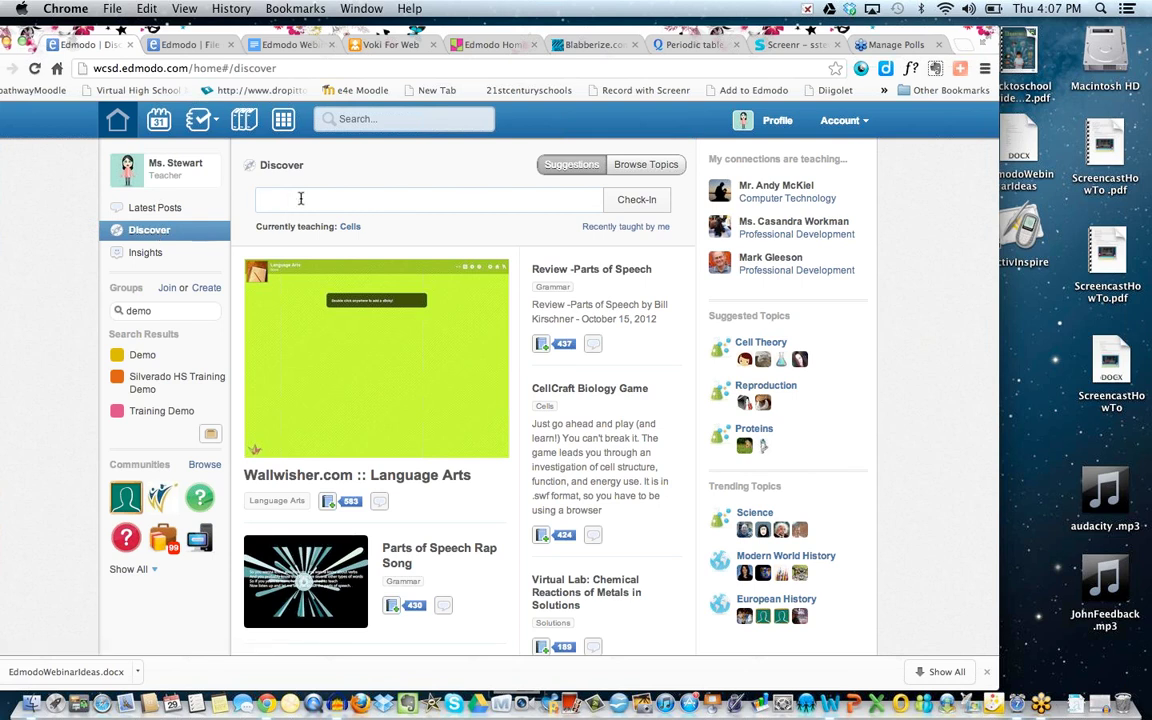
pyautogui.write('photosy')
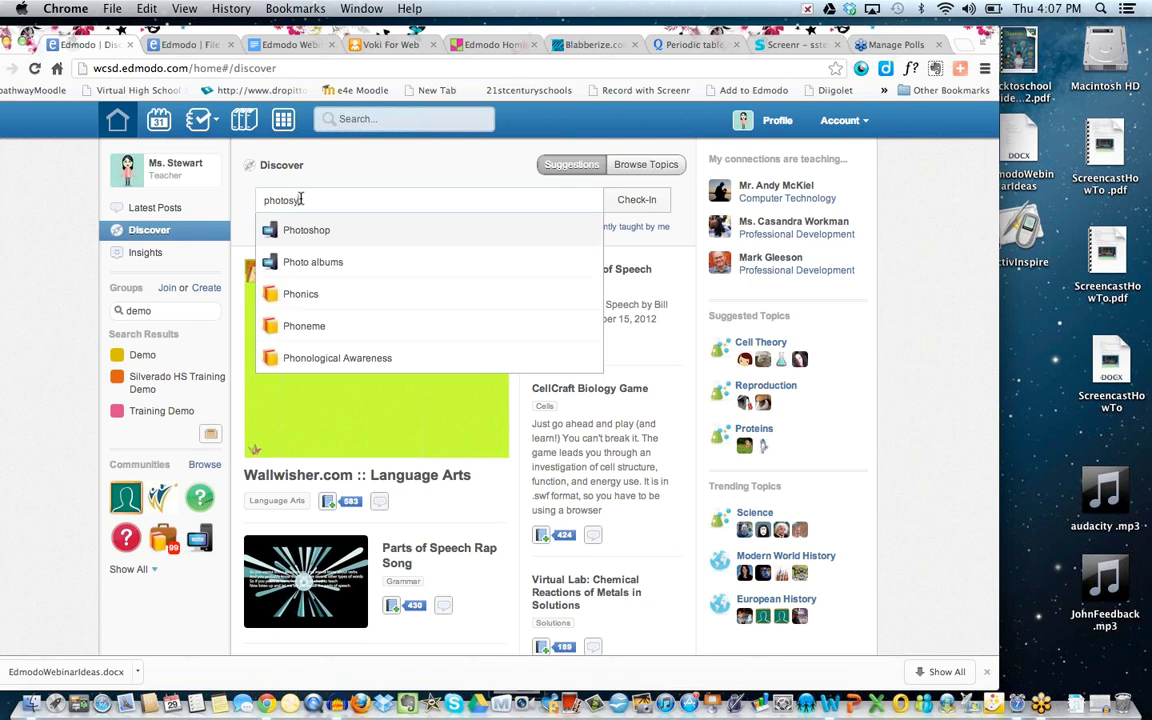
pyautogui.write('nthesis')
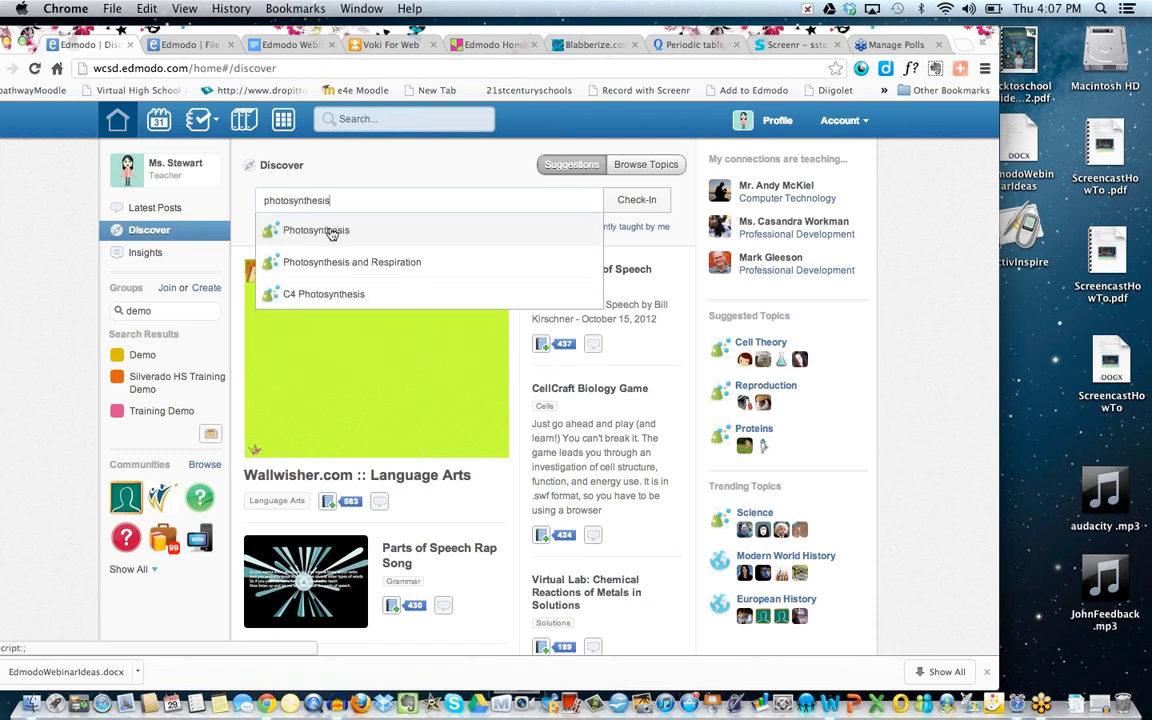
pyautogui.click(330, 231)
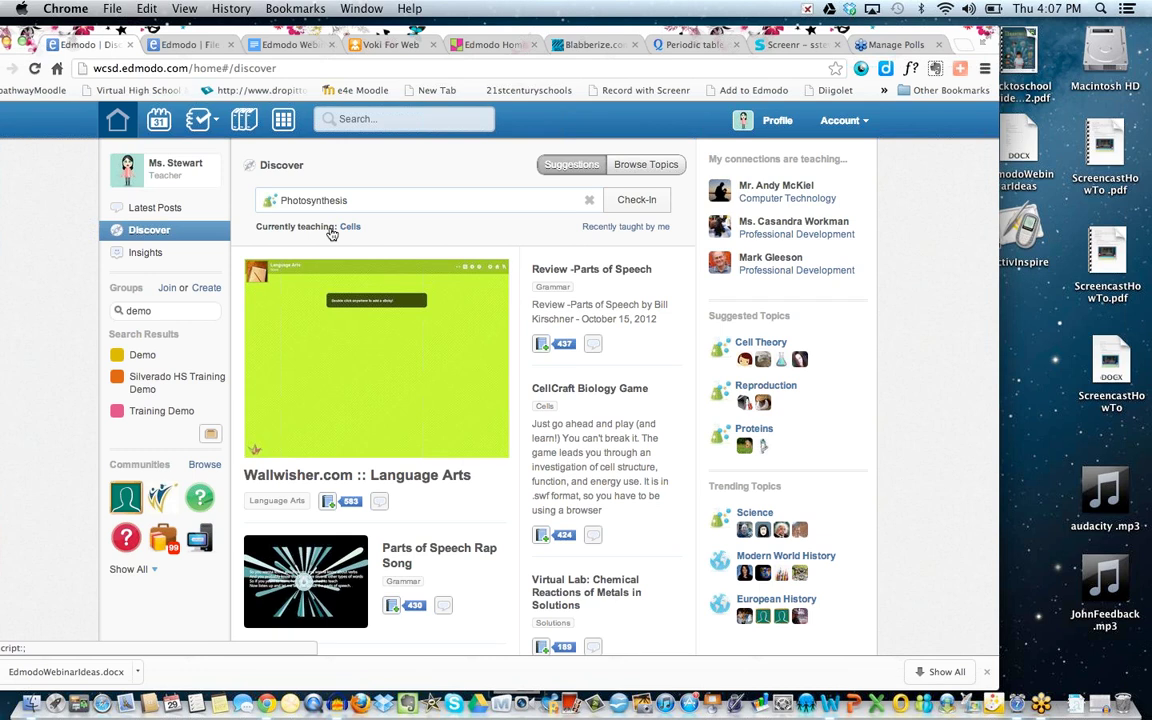
pyautogui.click(634, 204)
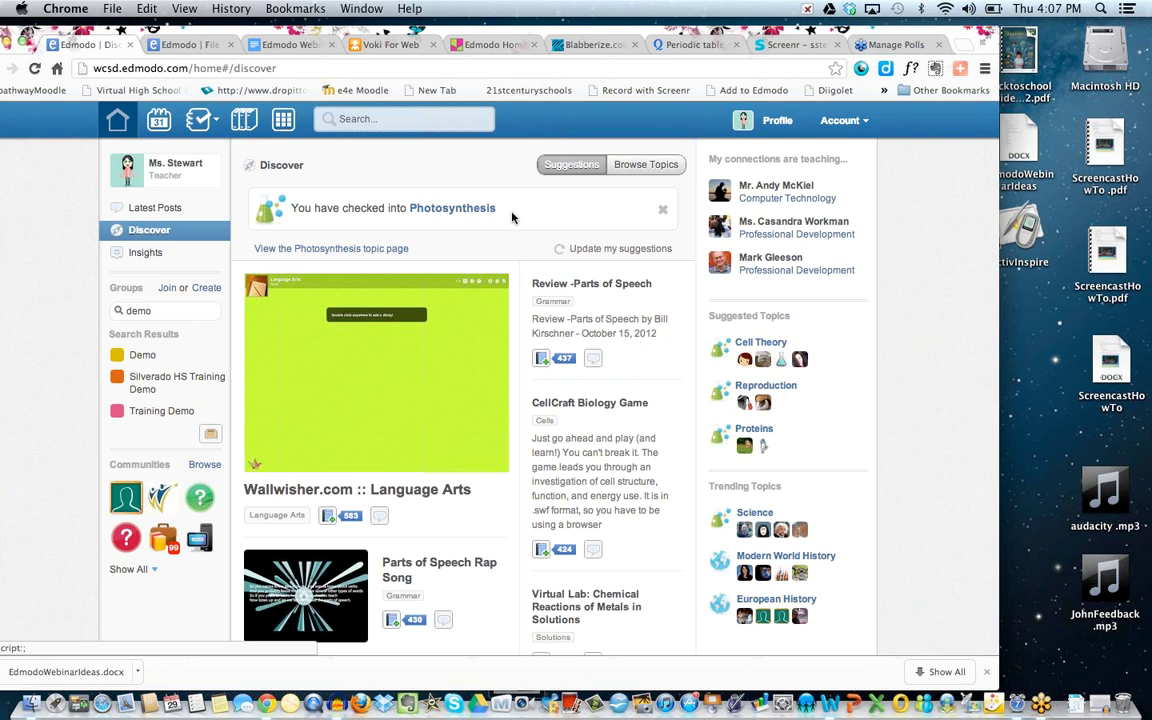
# Update the Photosynthesis suggestions and scroll through the recommended science resources to the bottom.
pyautogui.scroll(-1, 512, 217)
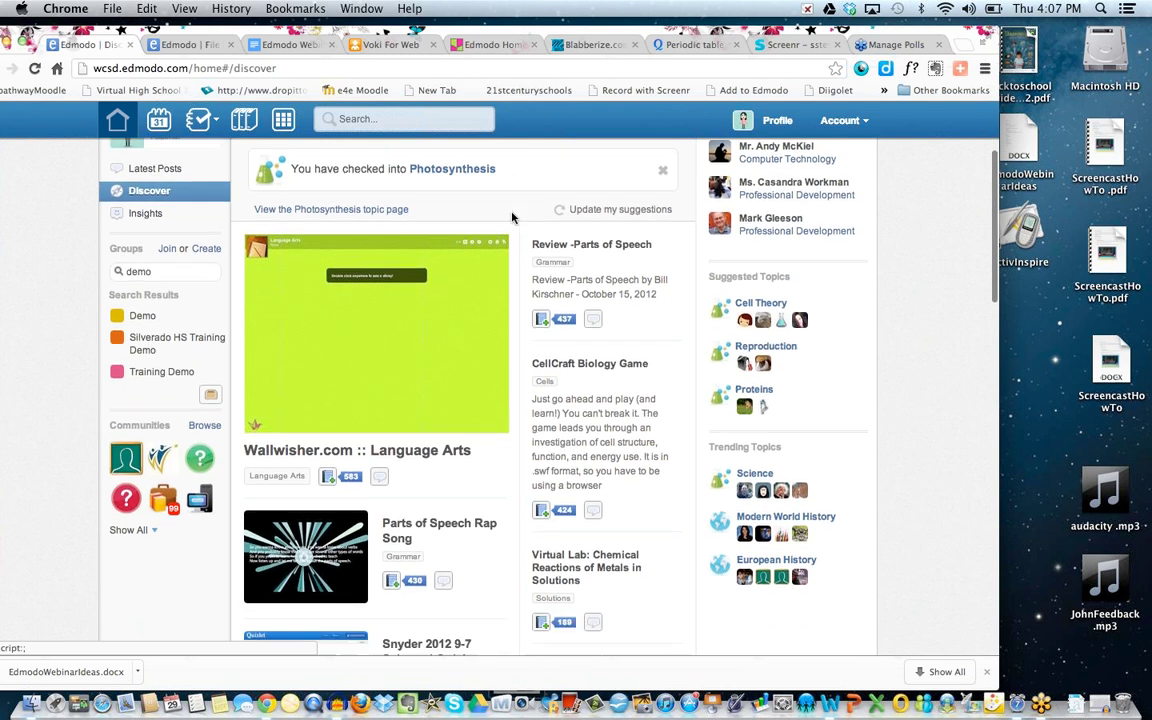
pyautogui.click(592, 212)
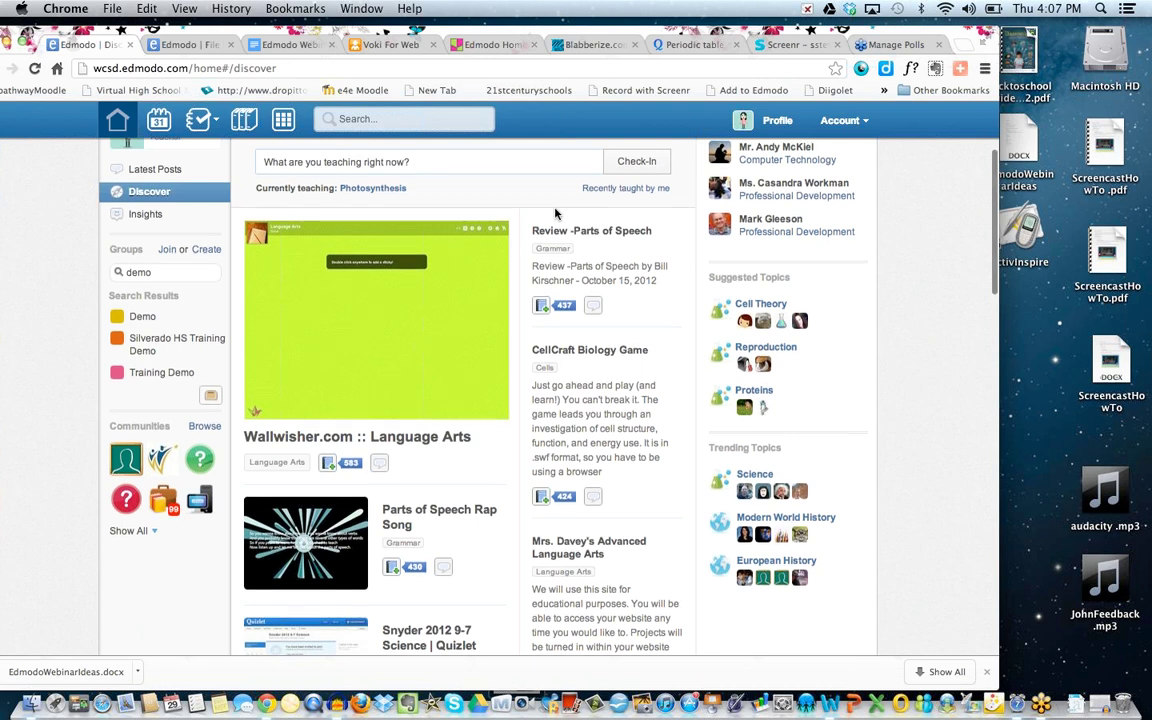
pyautogui.scroll(2, 556, 213)
pyautogui.scroll(-5, 556, 213)
pyautogui.scroll(-3, 556, 213)
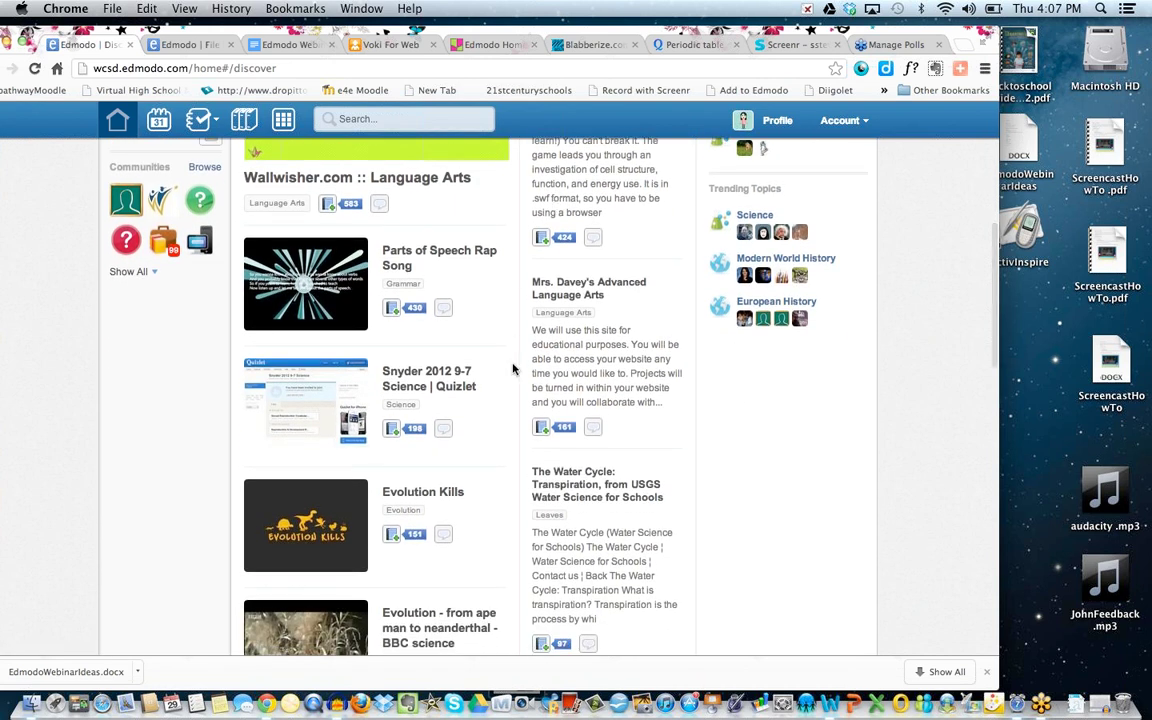
pyautogui.scroll(-6, 512, 368)
pyautogui.scroll(12, 512, 368)
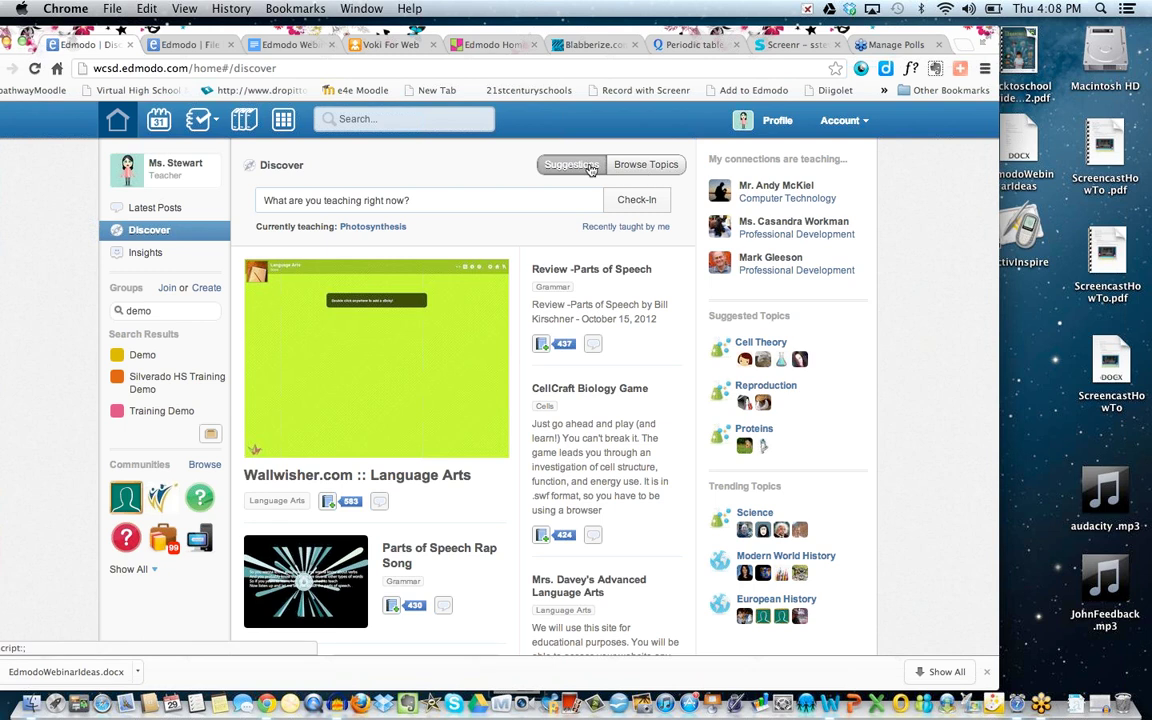
pyautogui.scroll(-3, 546, 452)
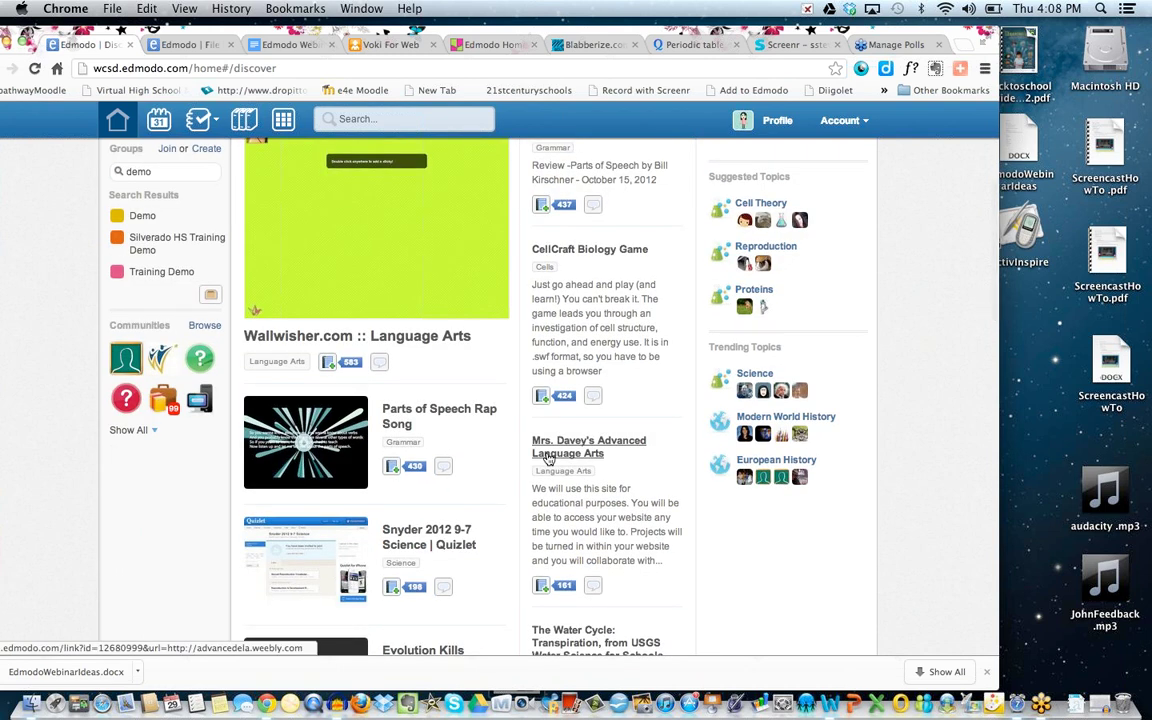
pyautogui.scroll(-18, 547, 458)
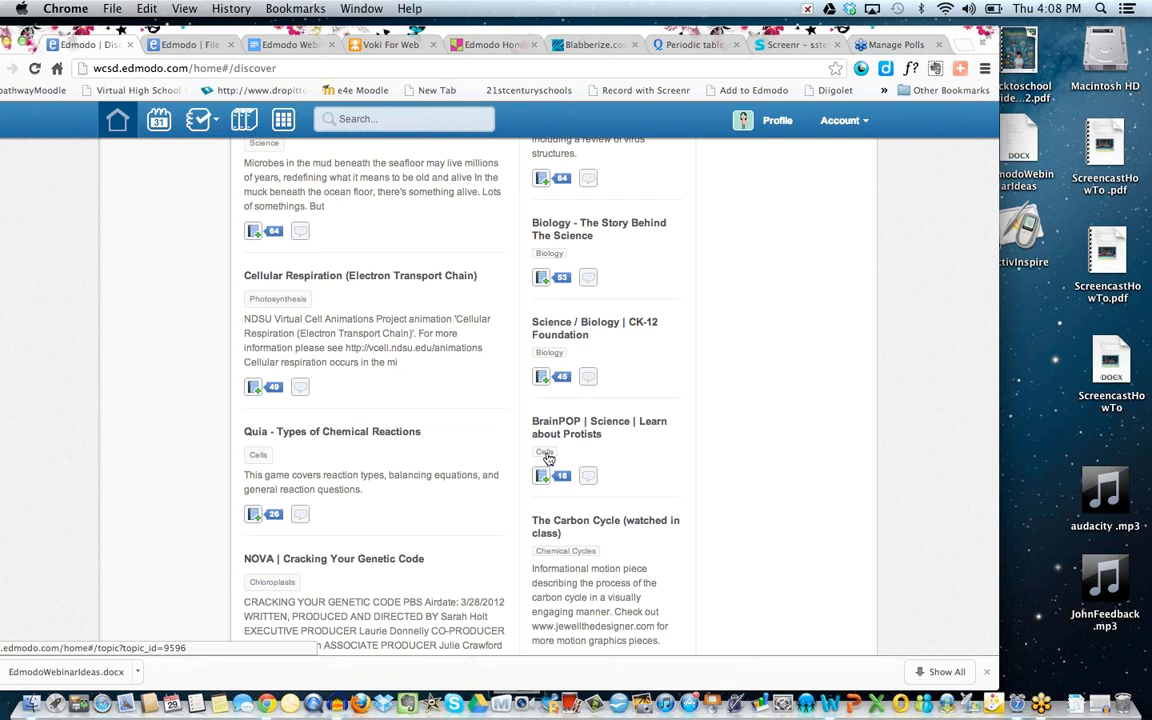
pyautogui.scroll(-4, 546, 458)
pyautogui.scroll(2, 546, 458)
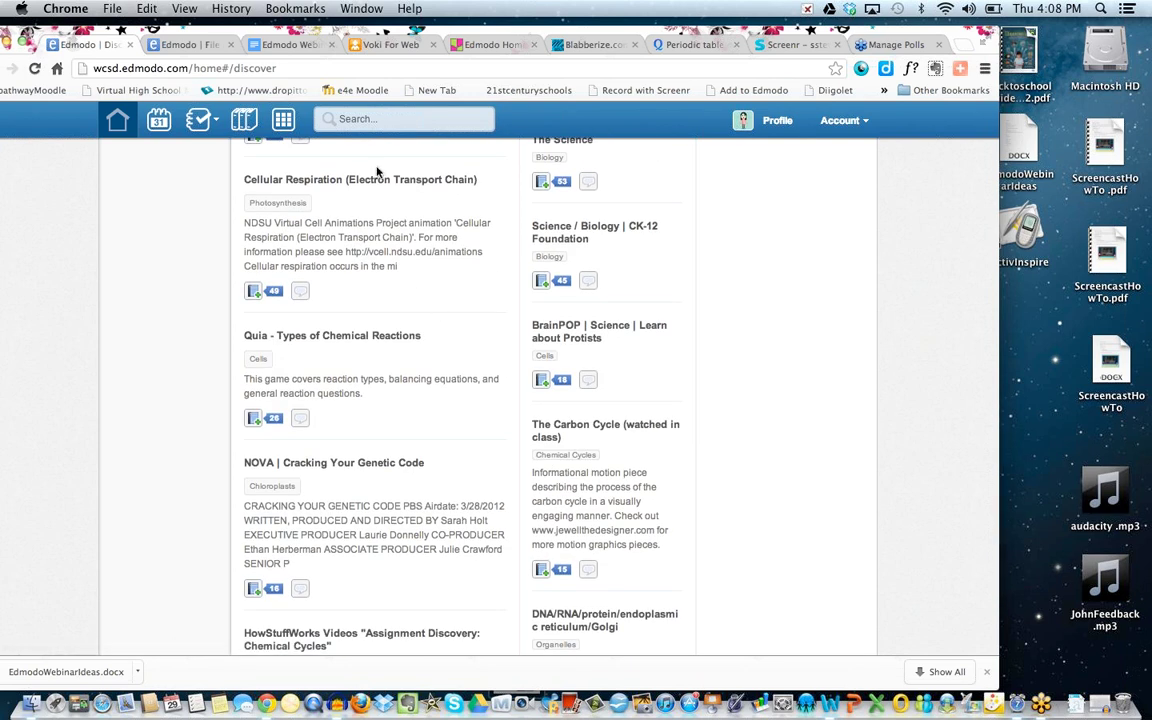
pyautogui.scroll(-4, 355, 257)
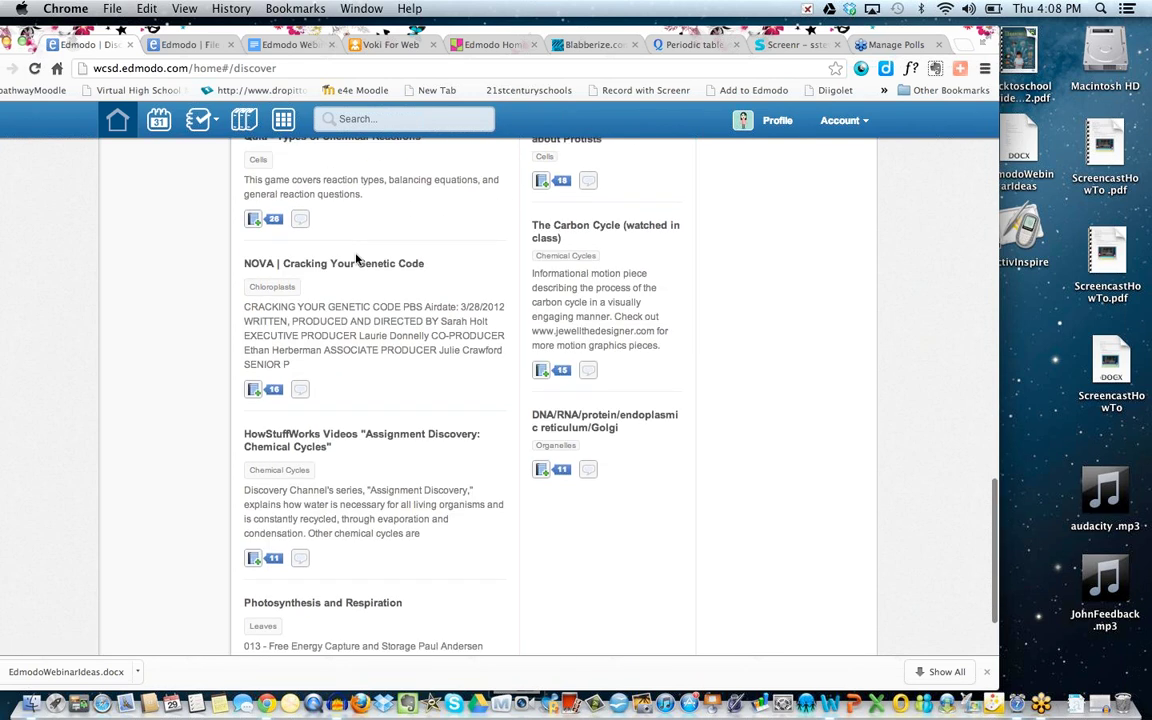
pyautogui.scroll(-3, 355, 259)
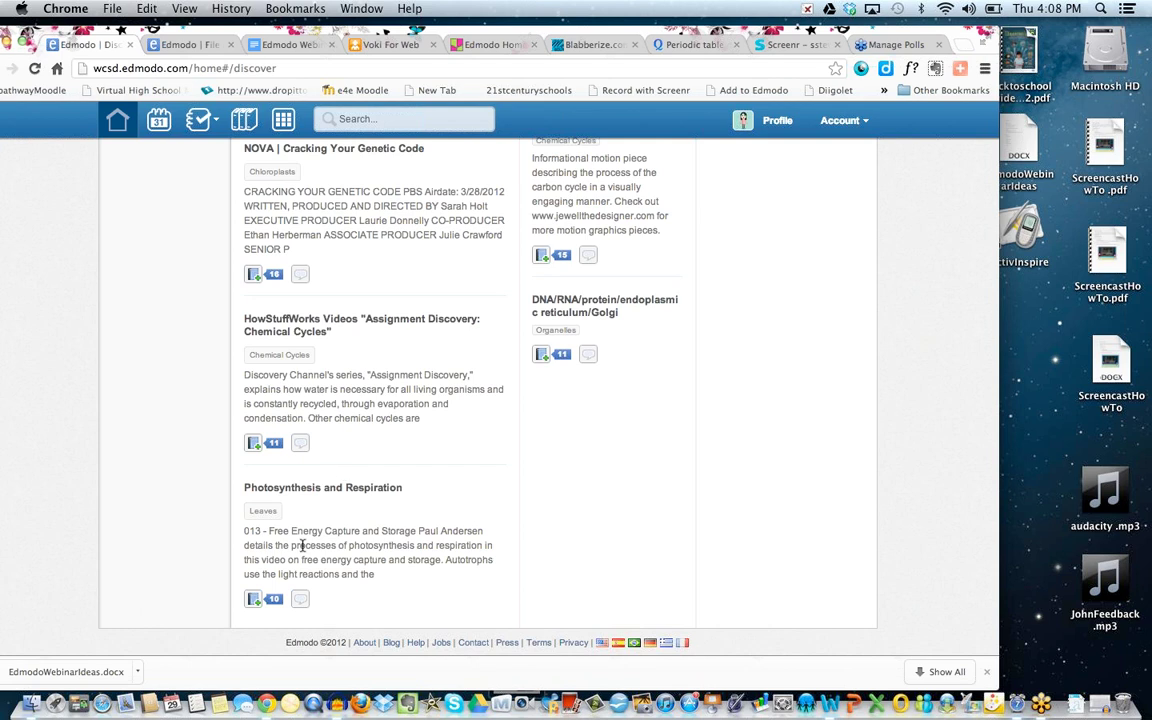
pyautogui.scroll(3, 301, 545)
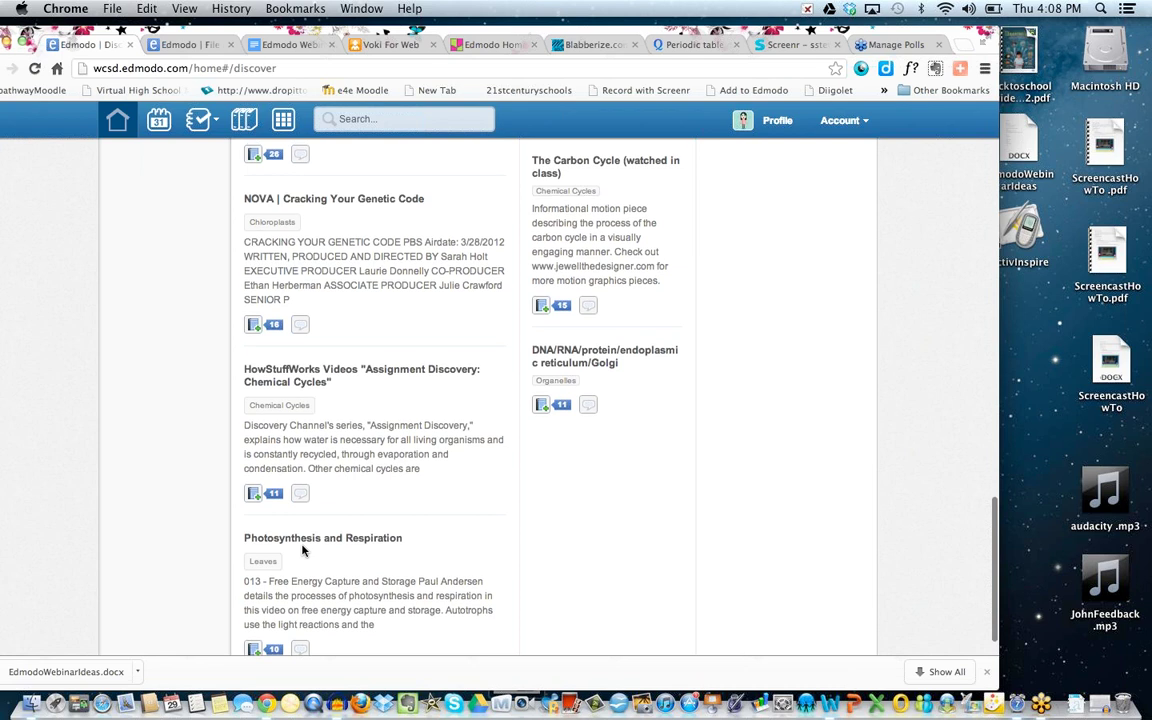
pyautogui.scroll(-3, 301, 543)
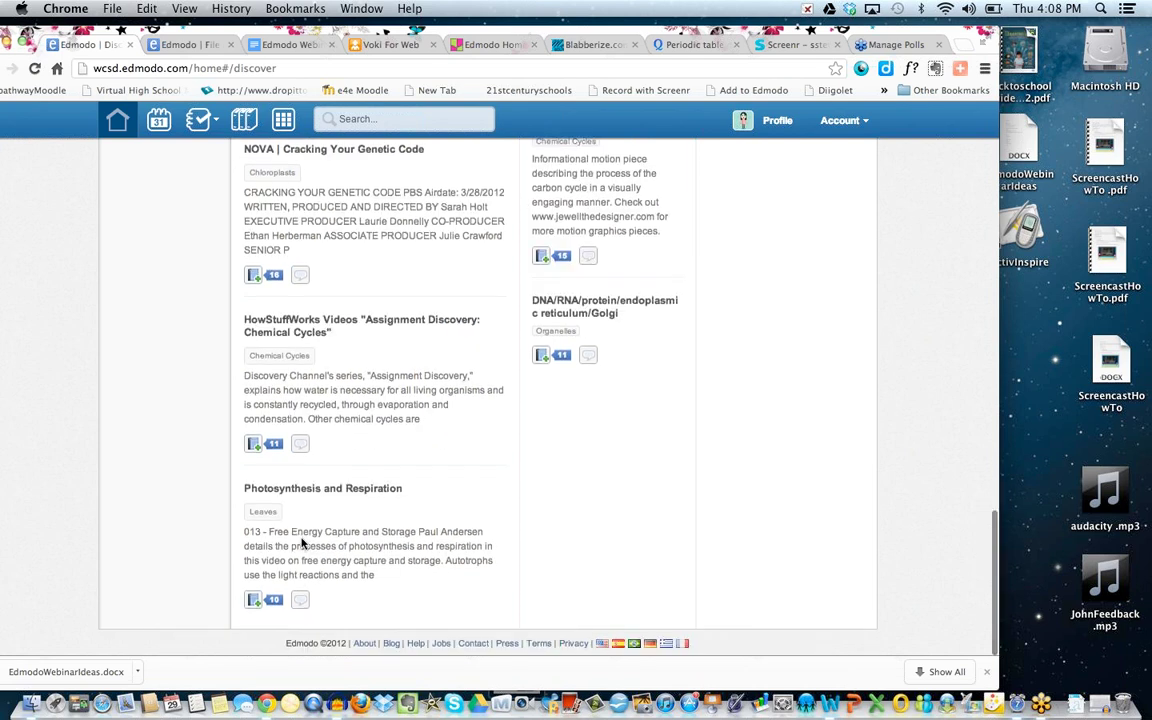
pyautogui.scroll(2, 301, 543)
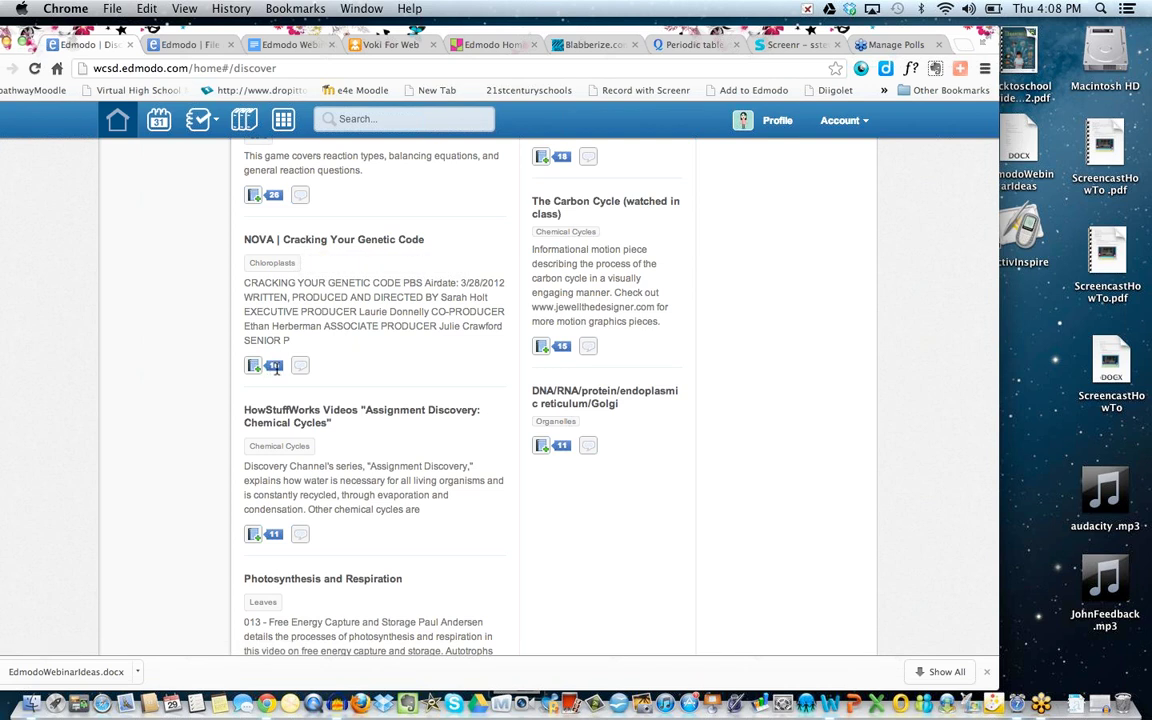
# Add 'NOVA | Cracking Your Genetic Code' to the library; open and close Post without sending.
pyautogui.click(256, 367)
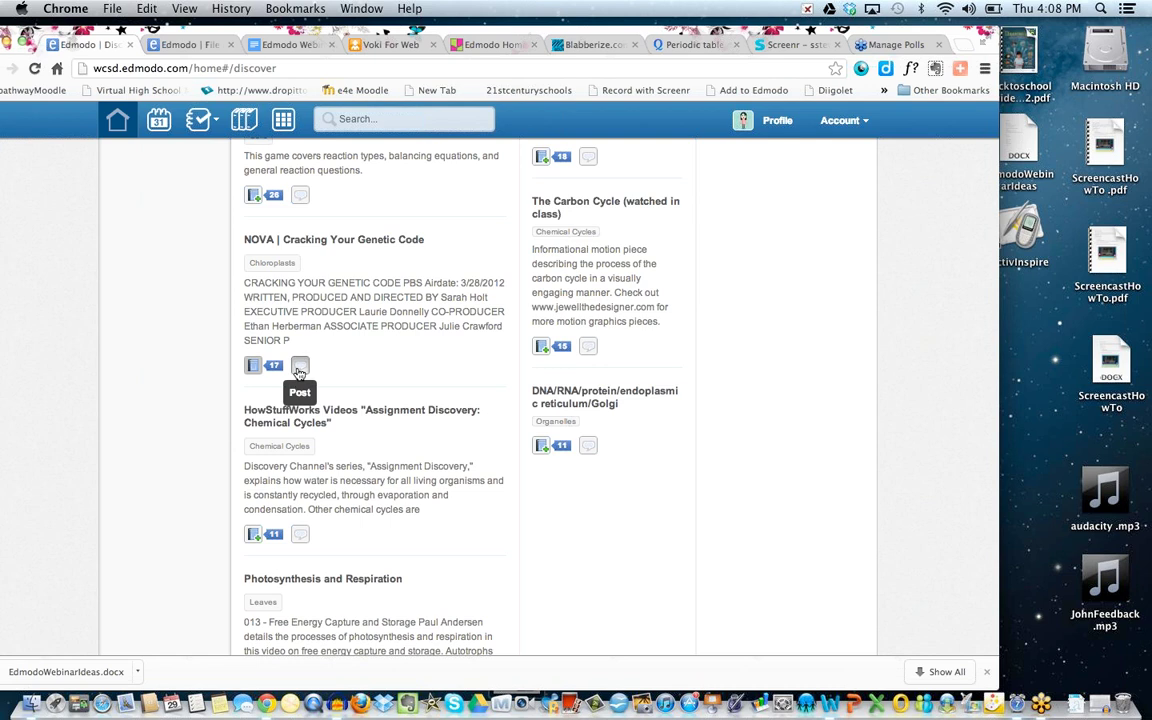
pyautogui.click(299, 369)
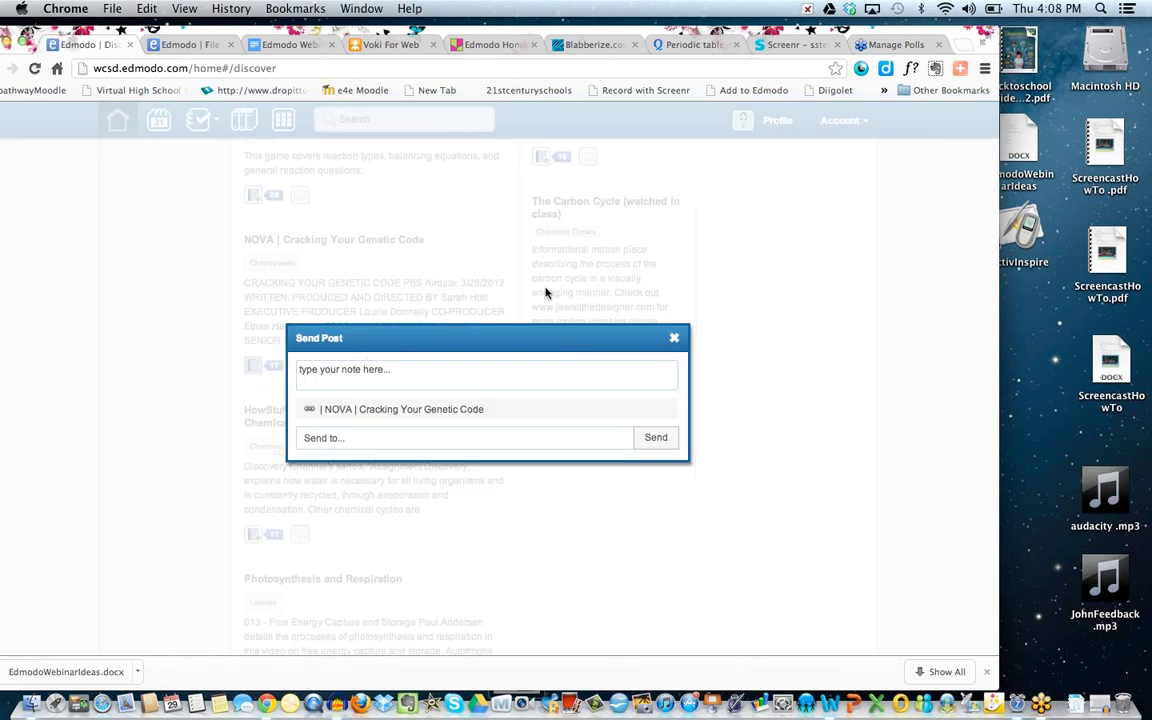
pyautogui.click(674, 339)
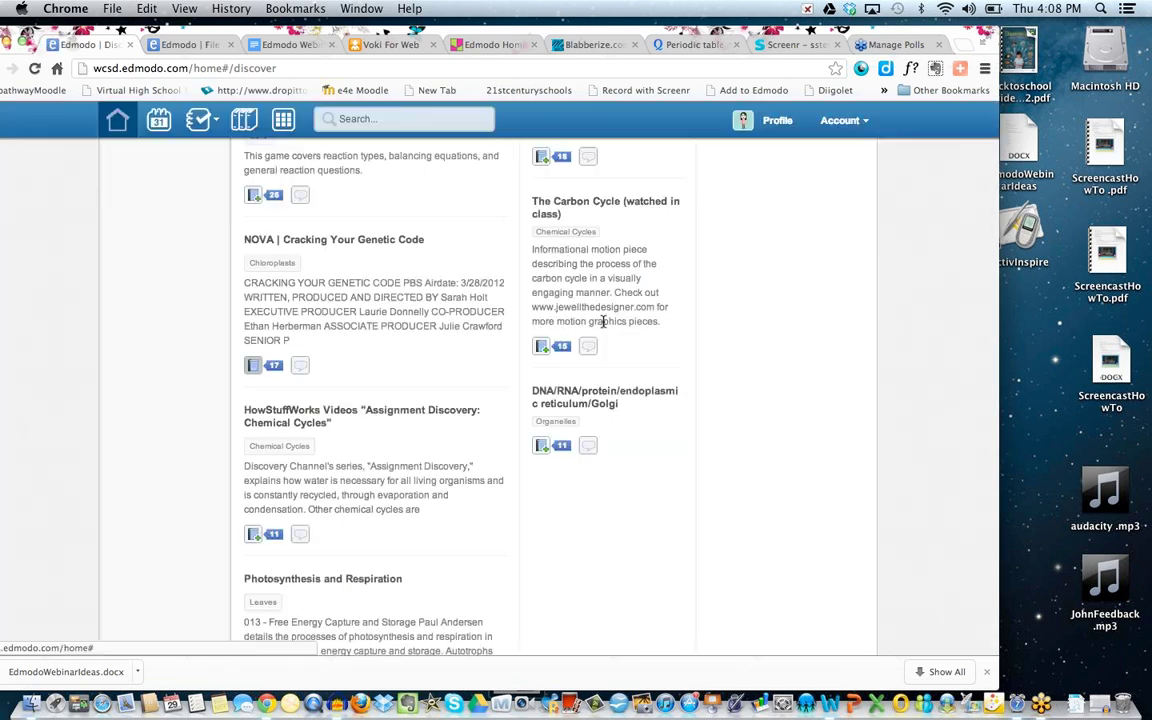
# Scroll back to the top of Discover and return to the home page.
pyautogui.scroll(10, 600, 321)
pyautogui.scroll(8, 601, 321)
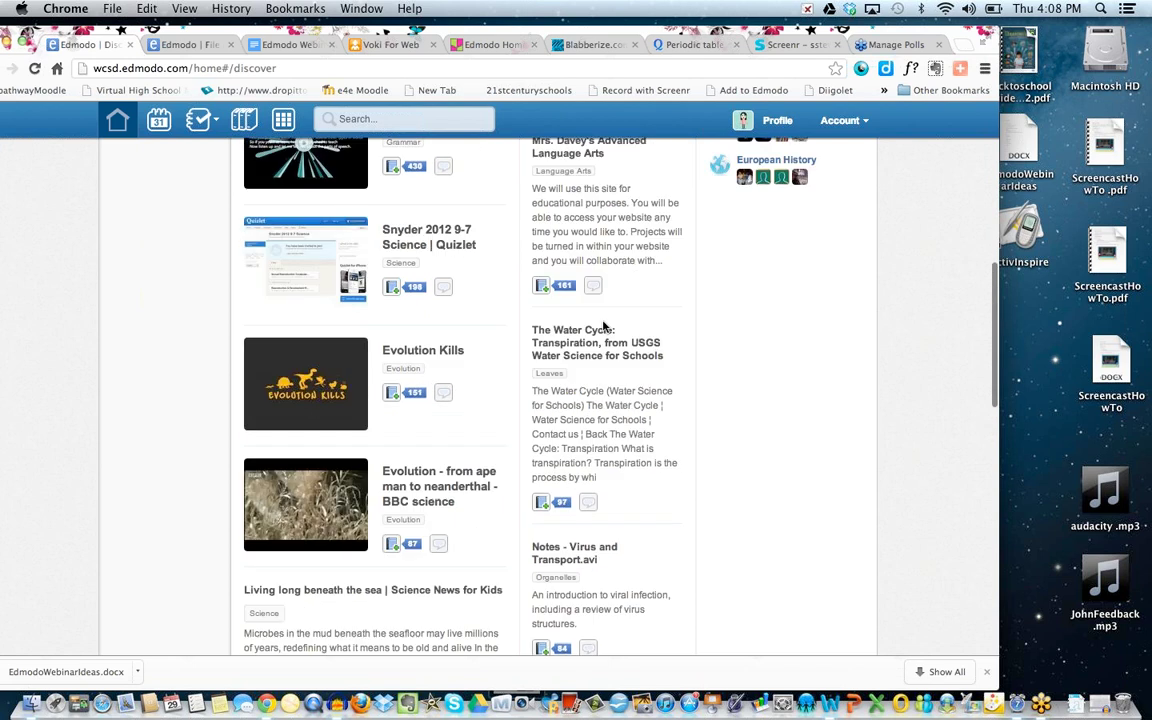
pyautogui.scroll(5, 603, 324)
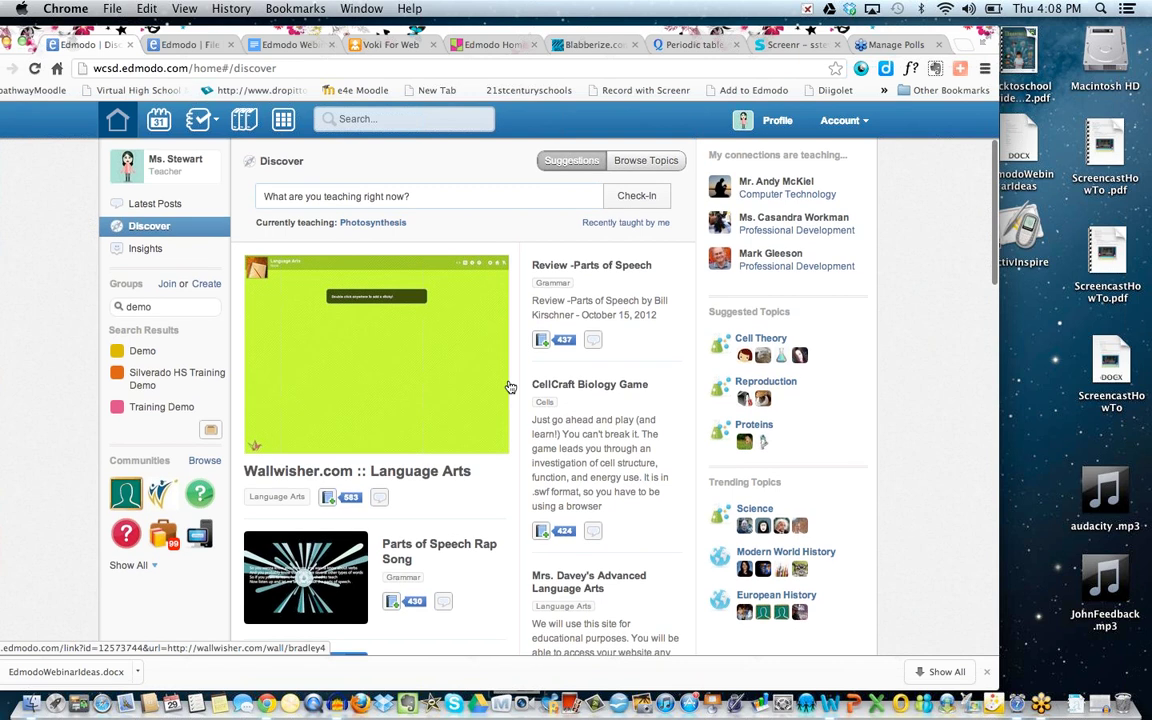
pyautogui.scroll(-3, 510, 387)
pyautogui.scroll(3, 510, 386)
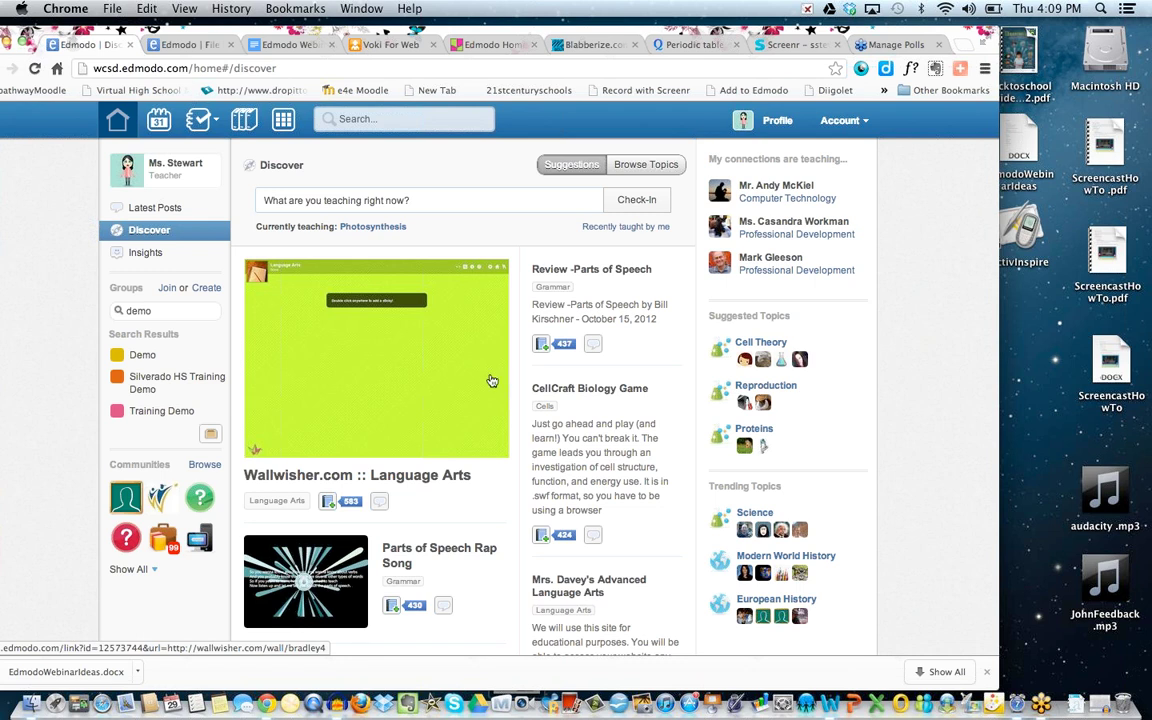
pyautogui.click(118, 124)
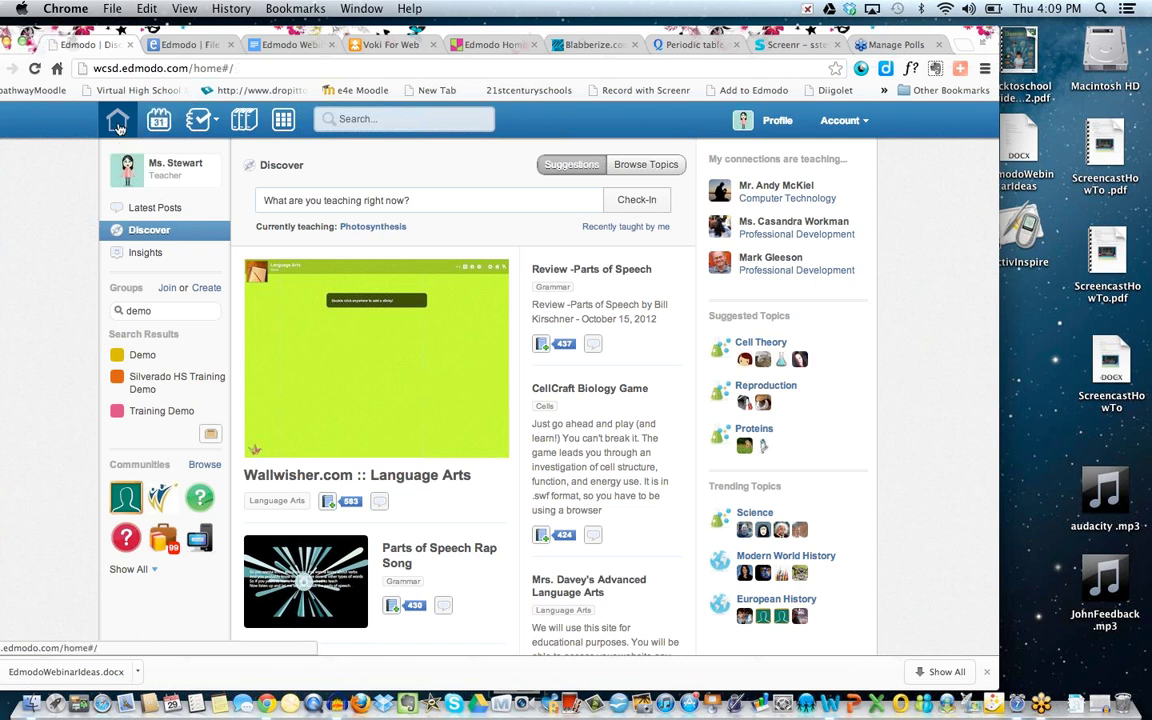
# Show the Demo group's Small Groups list: Demo 2, Sample1 and small group.
pyautogui.scroll(-2, 148, 373)
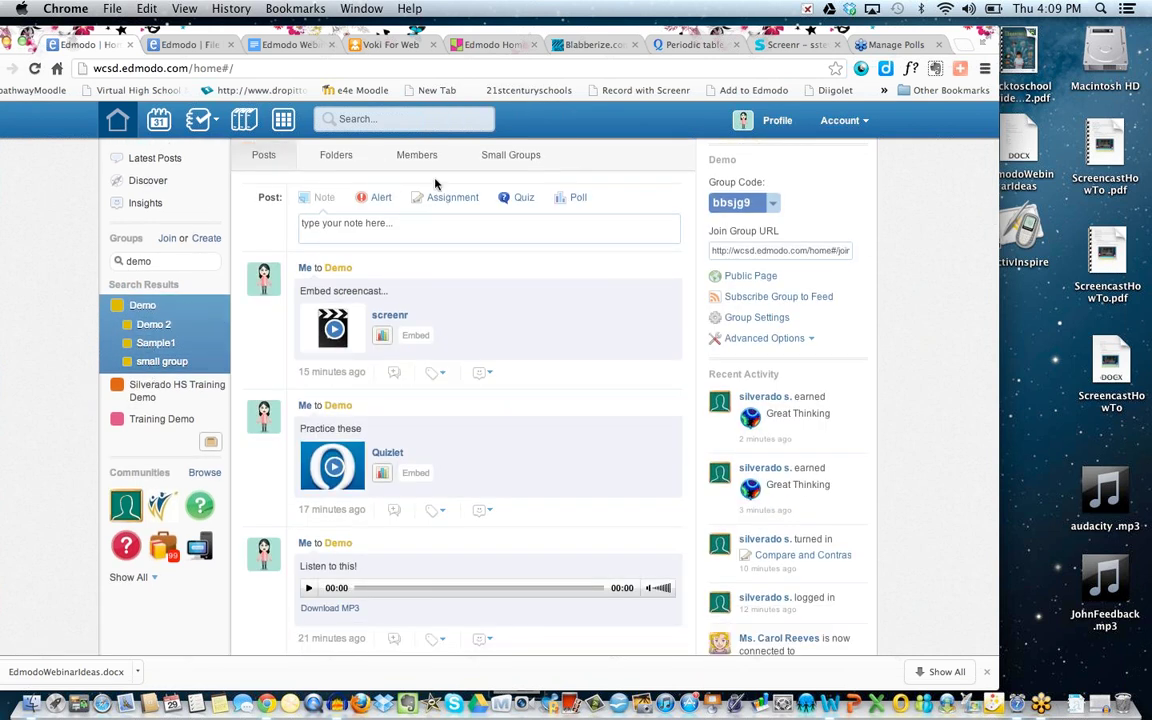
pyautogui.scroll(2, 514, 168)
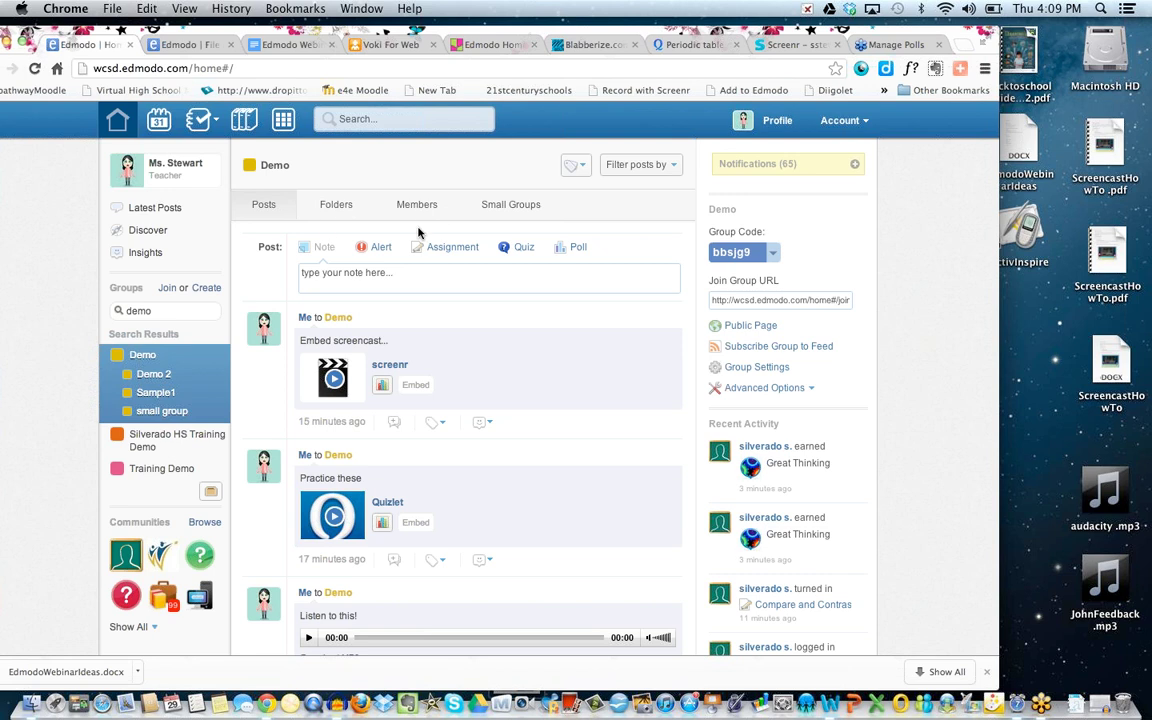
pyautogui.click(505, 206)
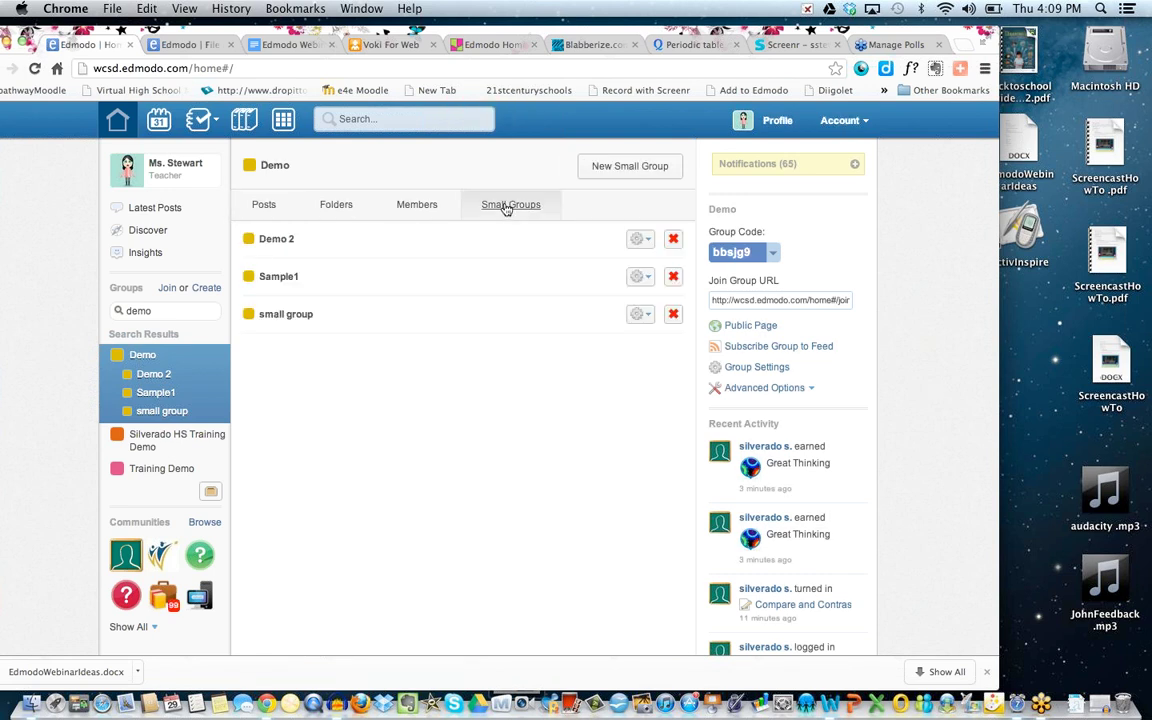
# Create a small group named 'Differentiate', bringing the Demo group to four small groups.
pyautogui.click(613, 172)
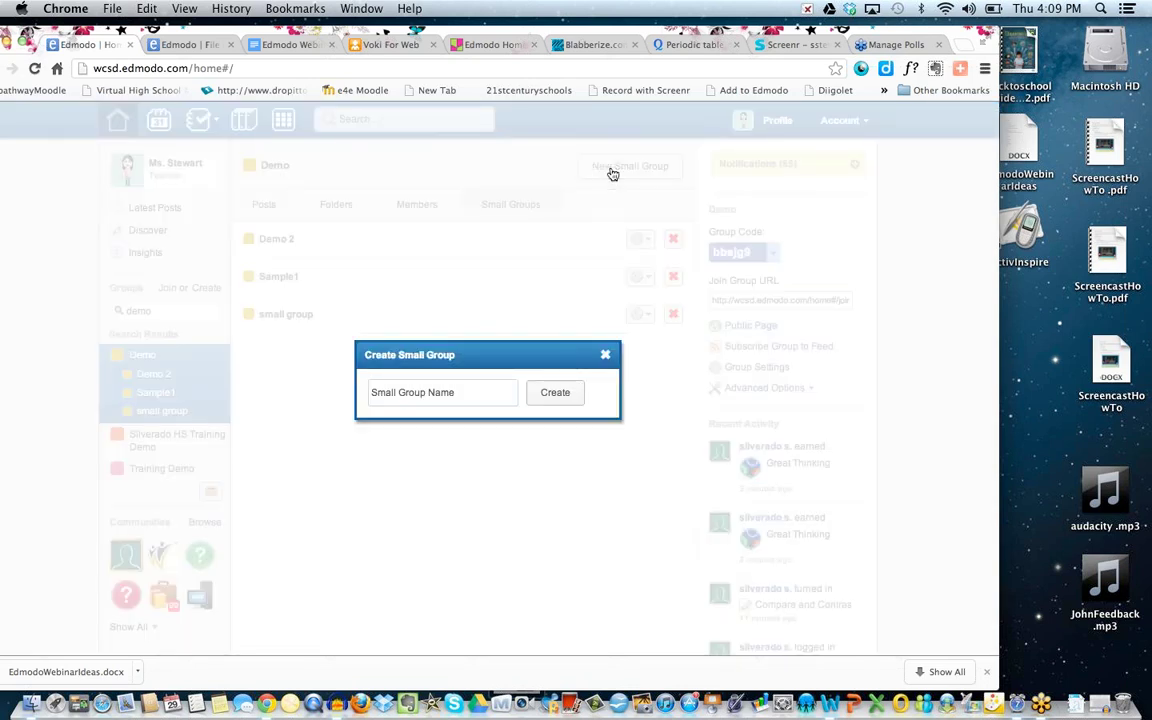
pyautogui.rightClick(402, 393)
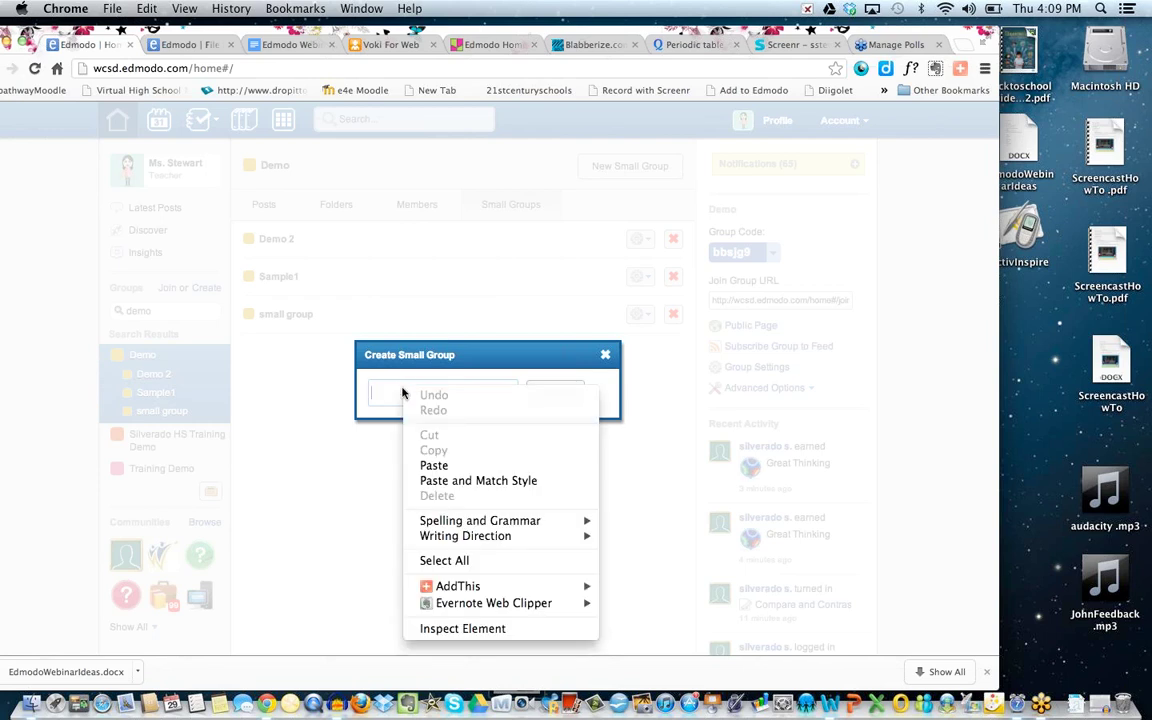
pyautogui.click(373, 391)
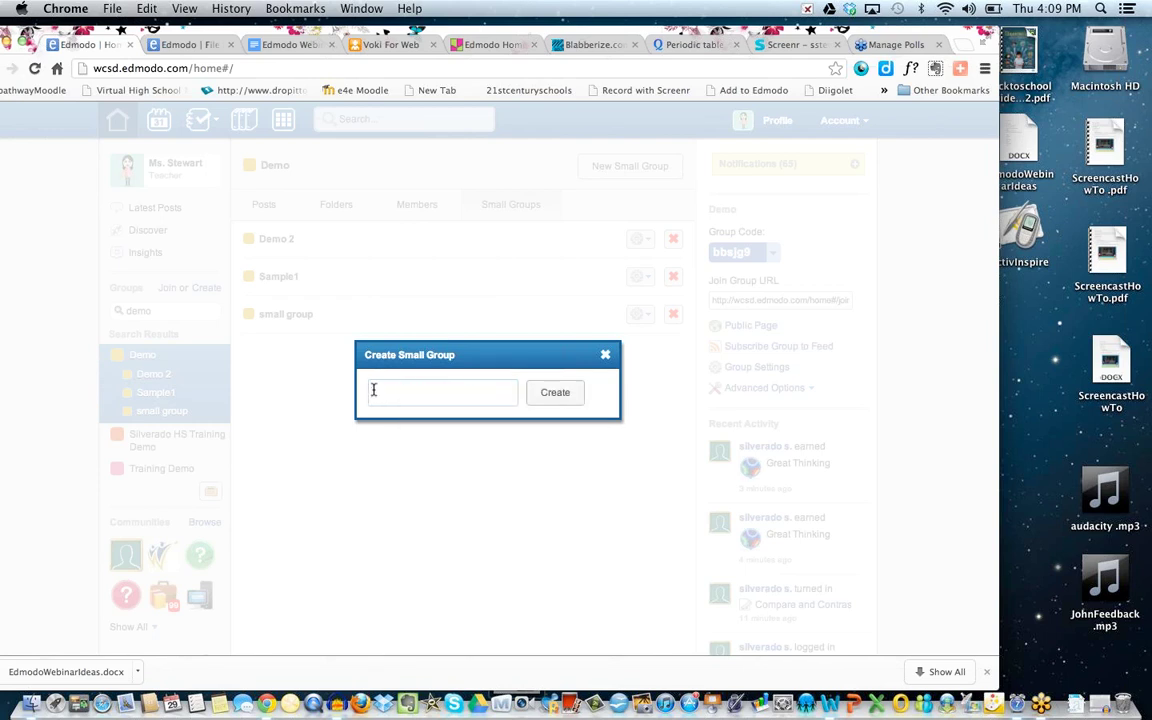
pyautogui.write('Biofferentiate')
pyautogui.click(547, 397)
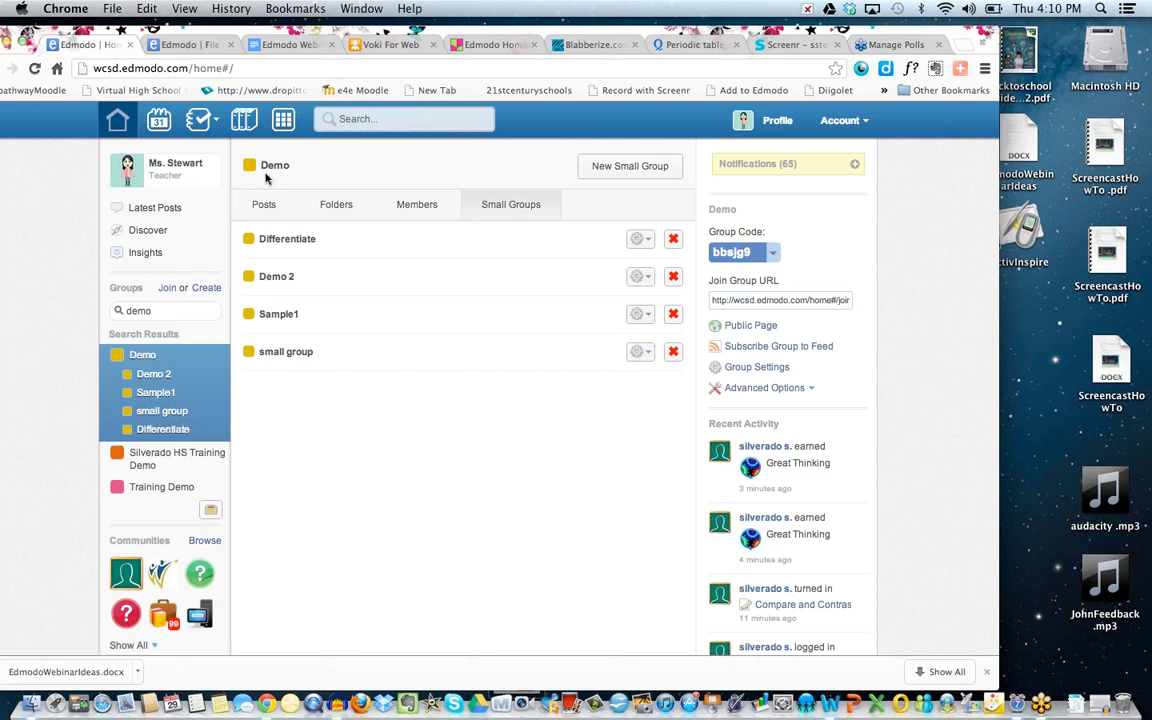
# Write the note 'Resources targeted to a special group' in the Demo group's posts.
pyautogui.click(265, 205)
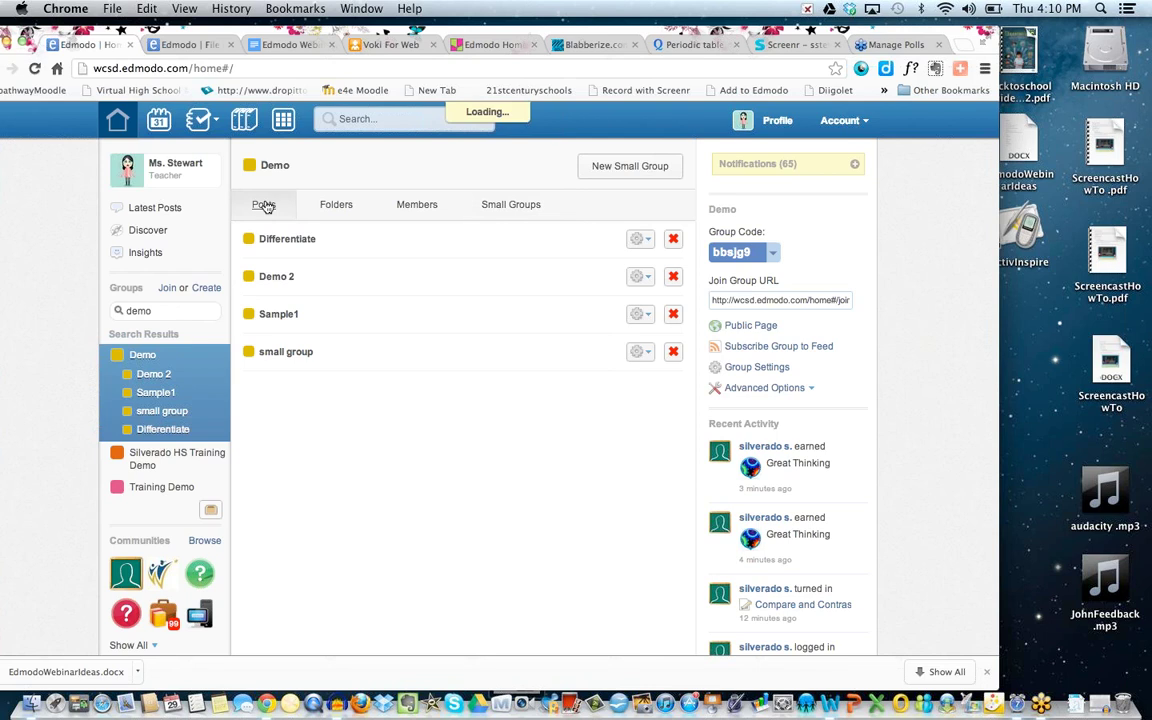
pyautogui.click(330, 276)
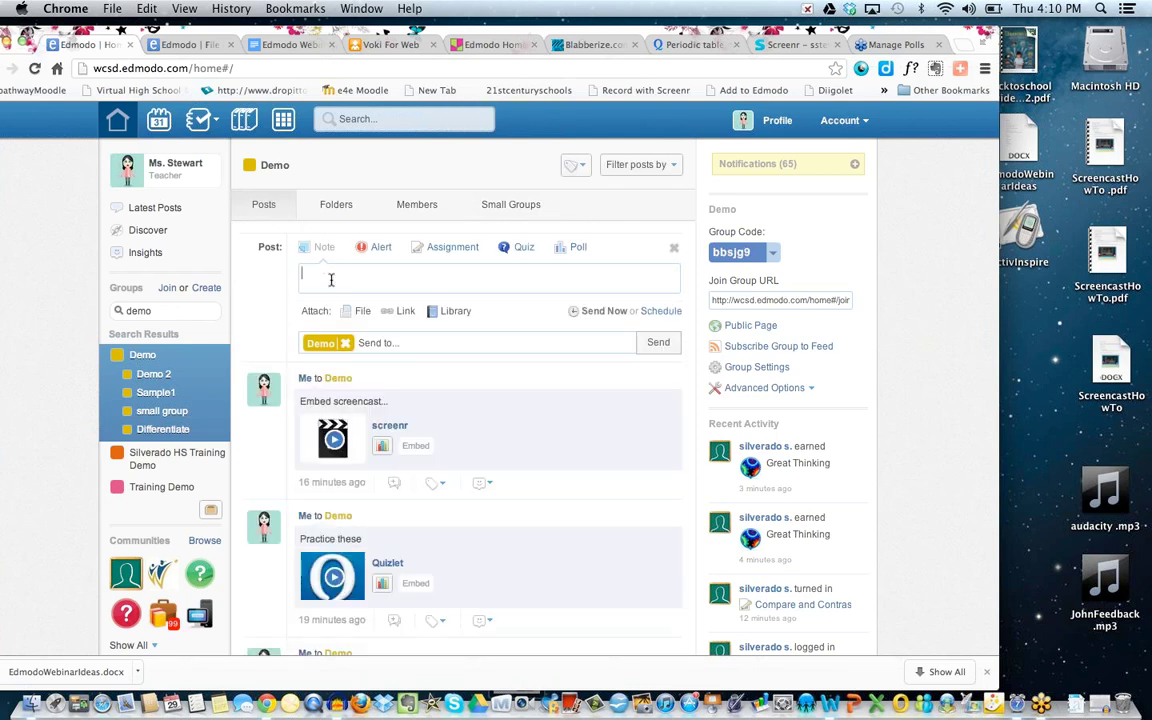
pyautogui.write('Resources targeted')
pyautogui.write('to a special groups')
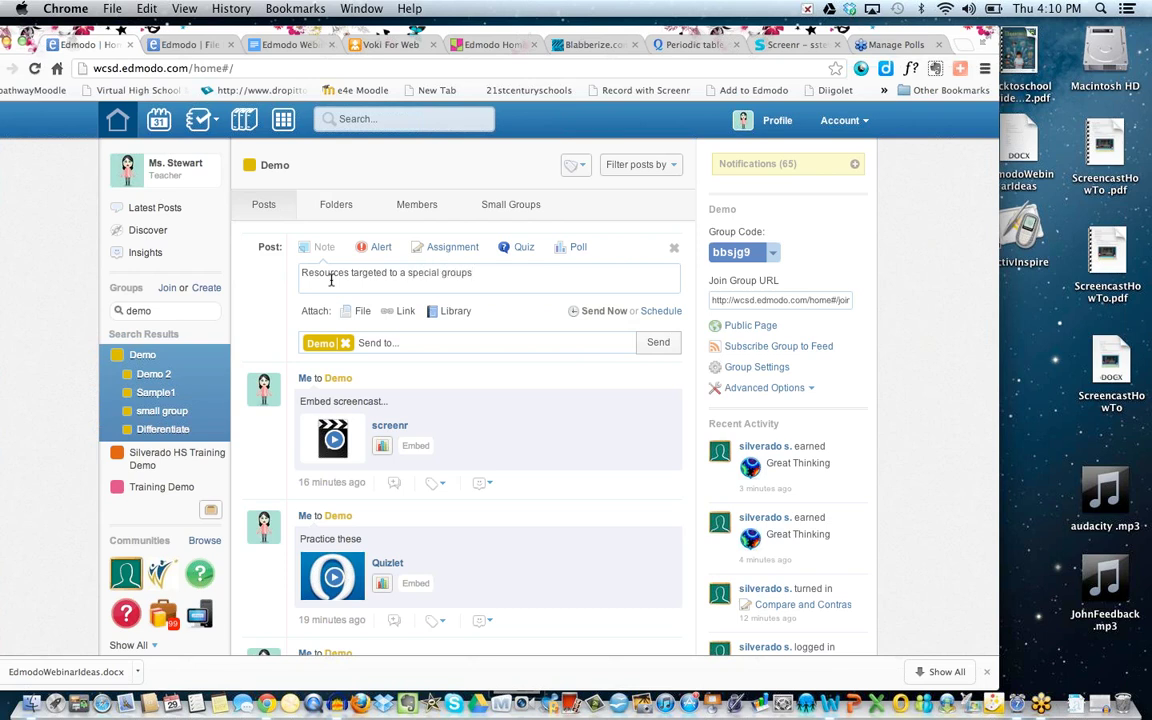
pyautogui.press('BackSpace')
# Address the note to Differentiate (Demo) and send it.
pyautogui.click(369, 341)
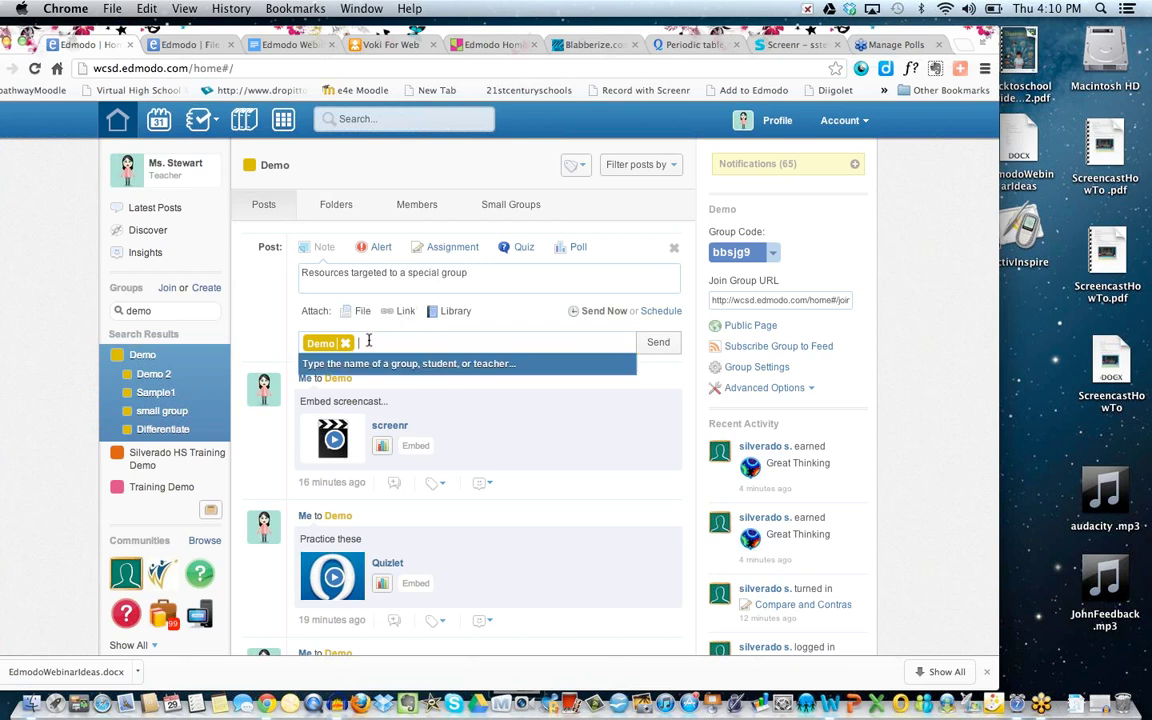
pyautogui.write('di')
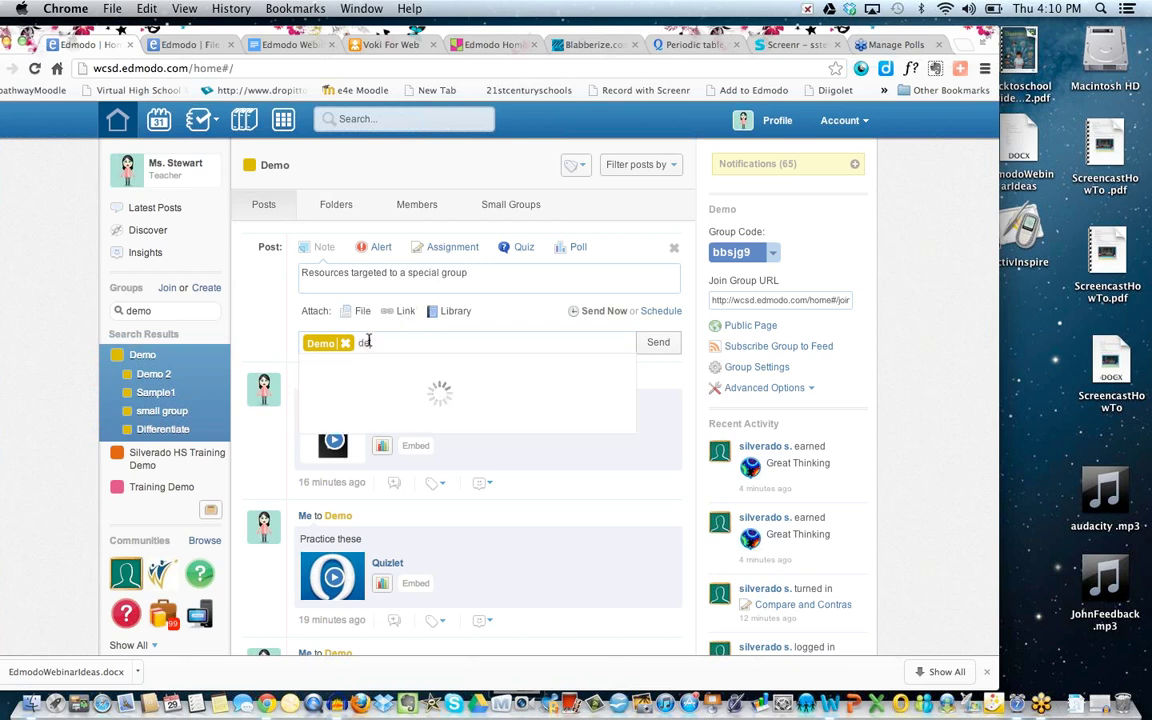
pyautogui.write('ffer')
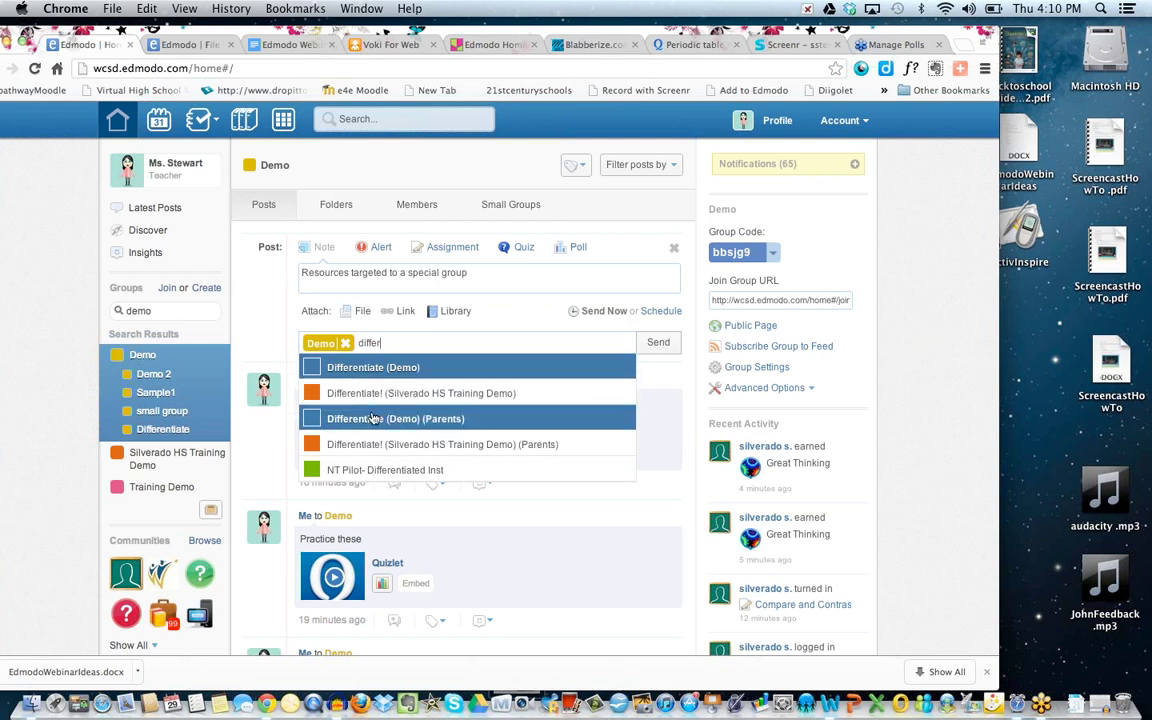
pyautogui.click(370, 374)
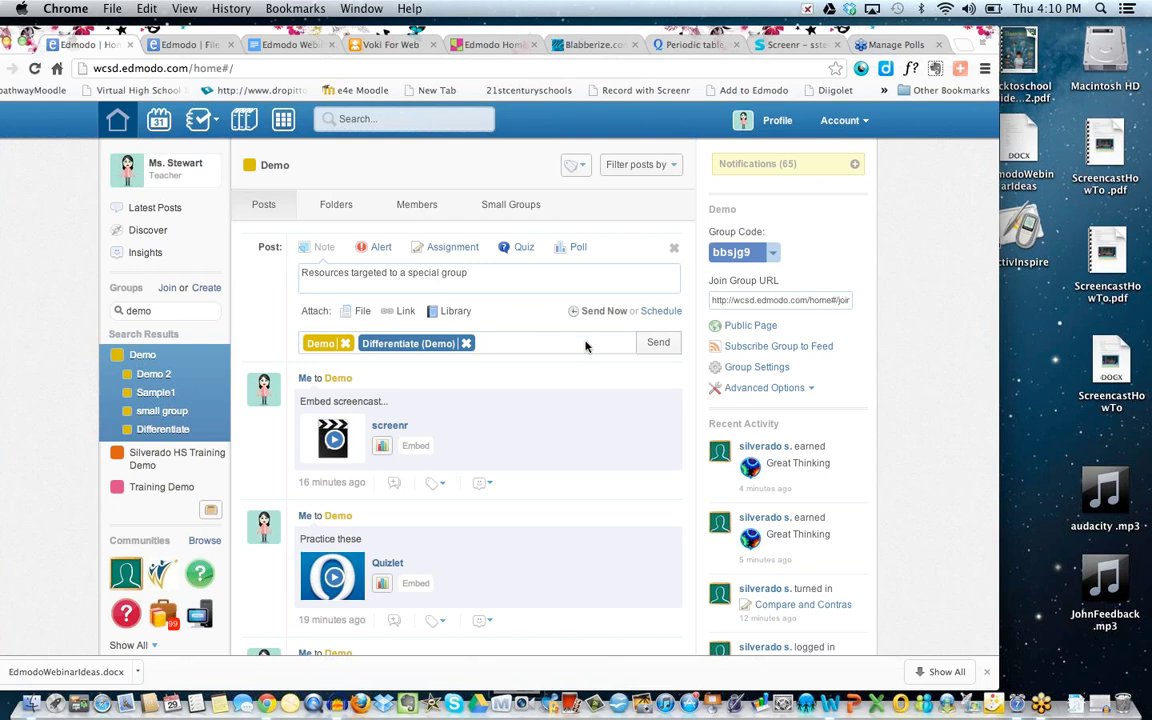
pyautogui.click(658, 344)
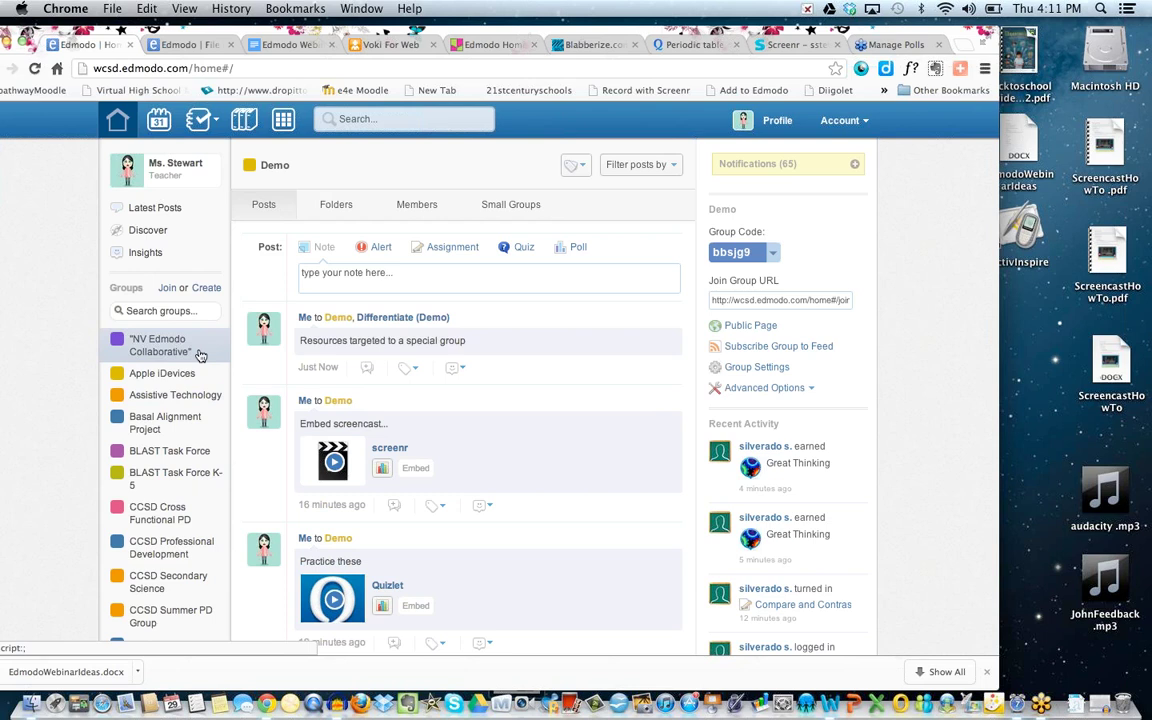
# Find the Demo group, open its Differentiate small group, and drag the student in from All Group Members.
pyautogui.click(172, 311)
pyautogui.write('dem')
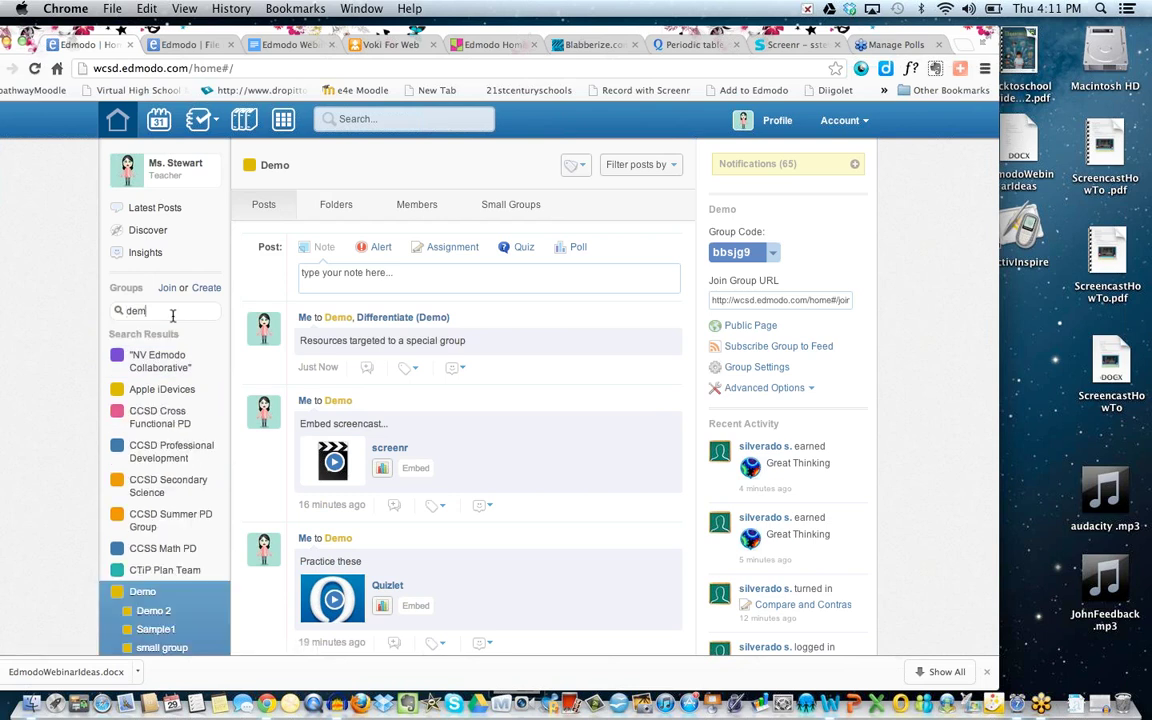
pyautogui.write('o')
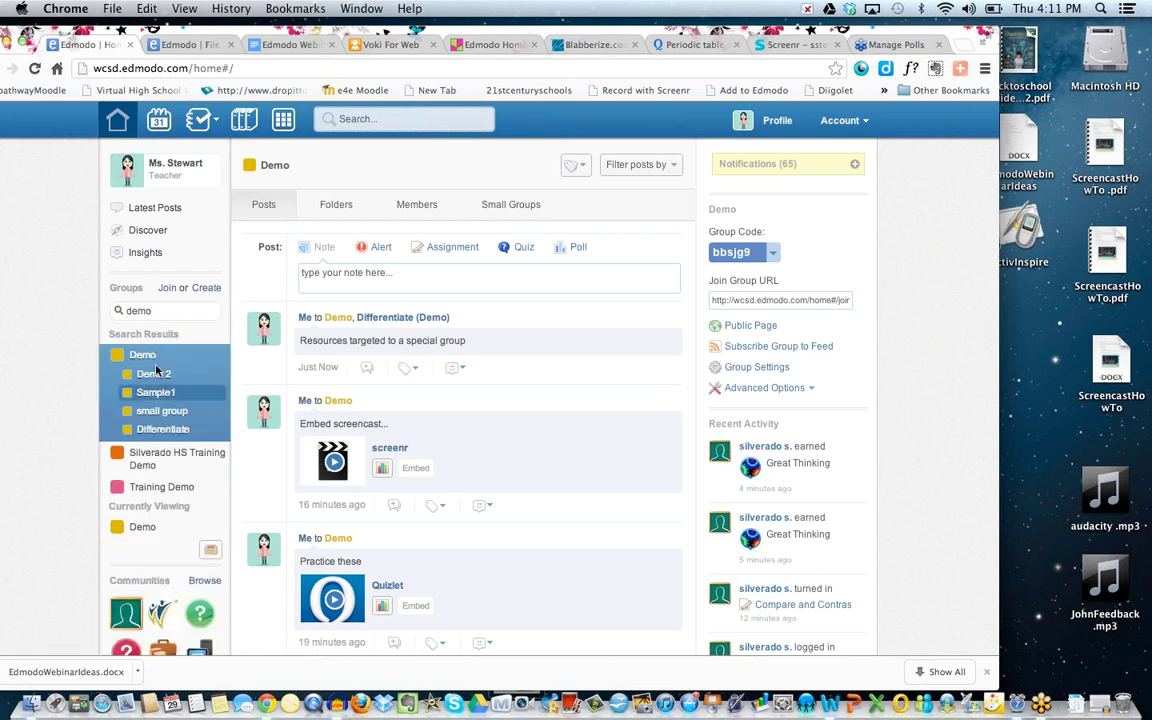
pyautogui.click(509, 206)
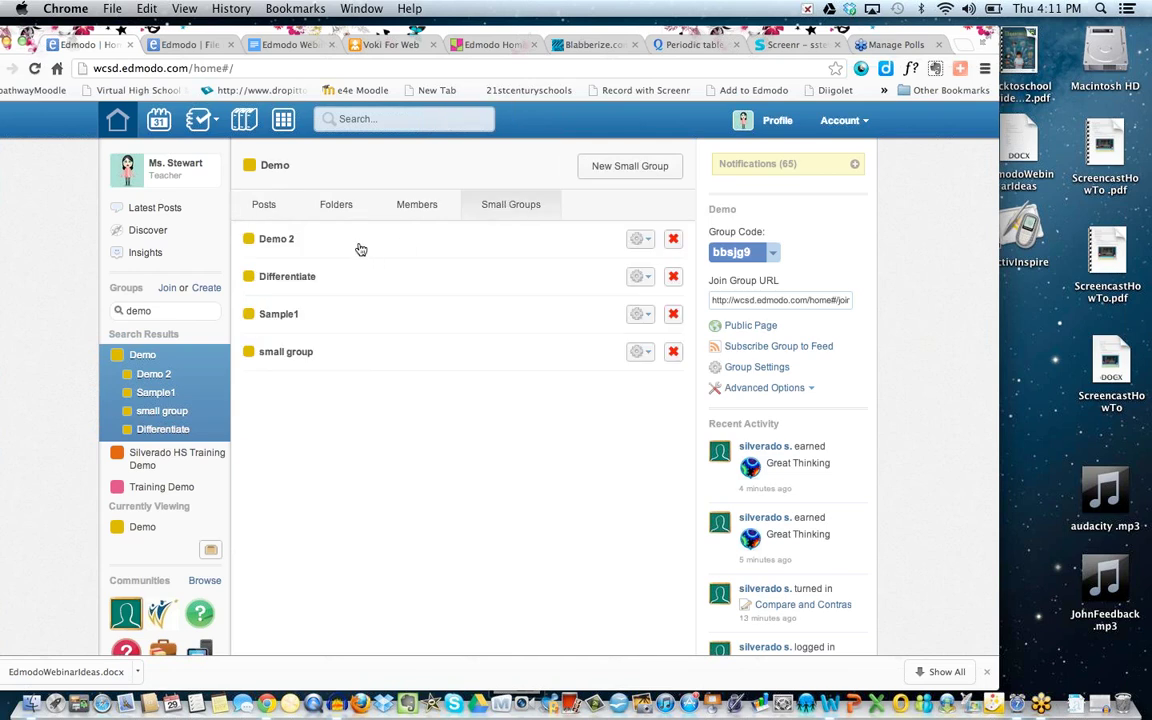
pyautogui.click(350, 276)
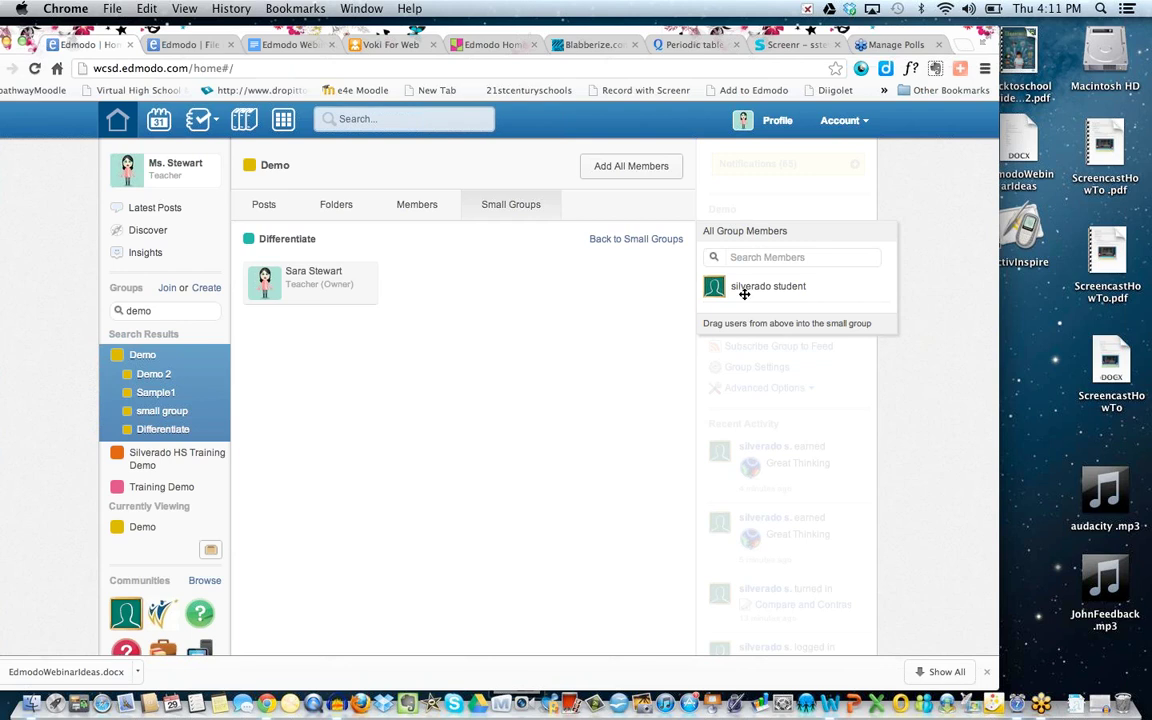
pyautogui.moveTo(753, 290); pyautogui.dragTo(463, 280)
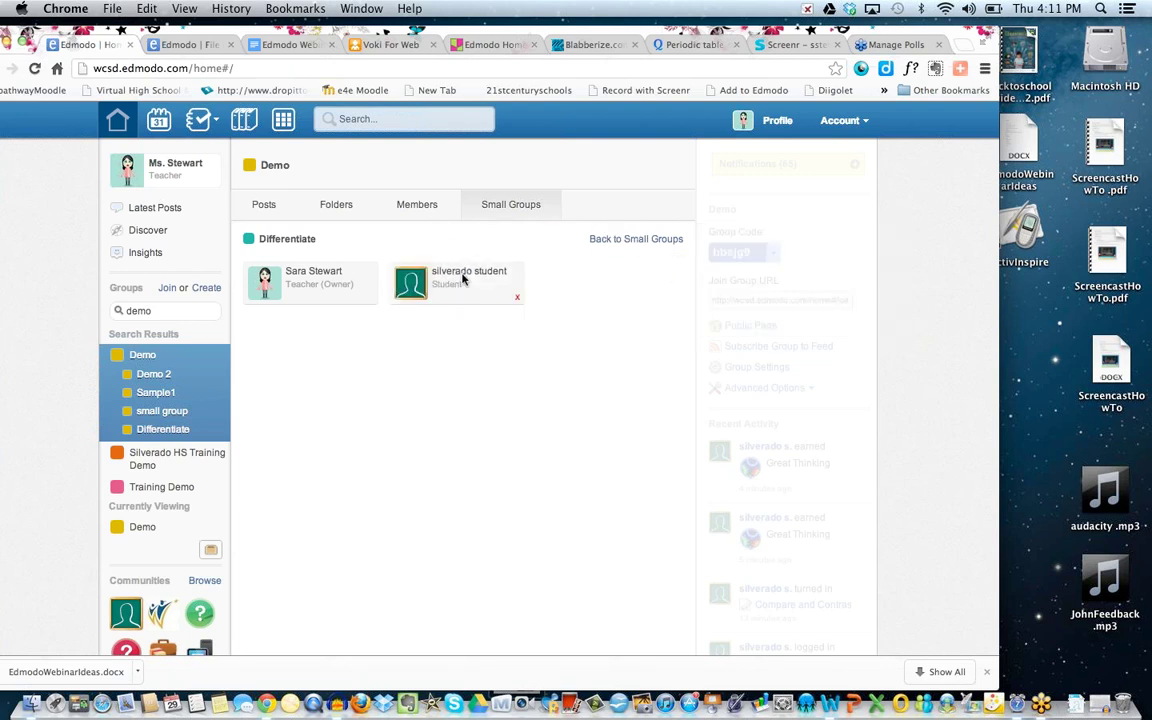
# Return to the home feed, then bring up the Apps page listing Amazing Science and Frog Dissection.
pyautogui.click(145, 120)
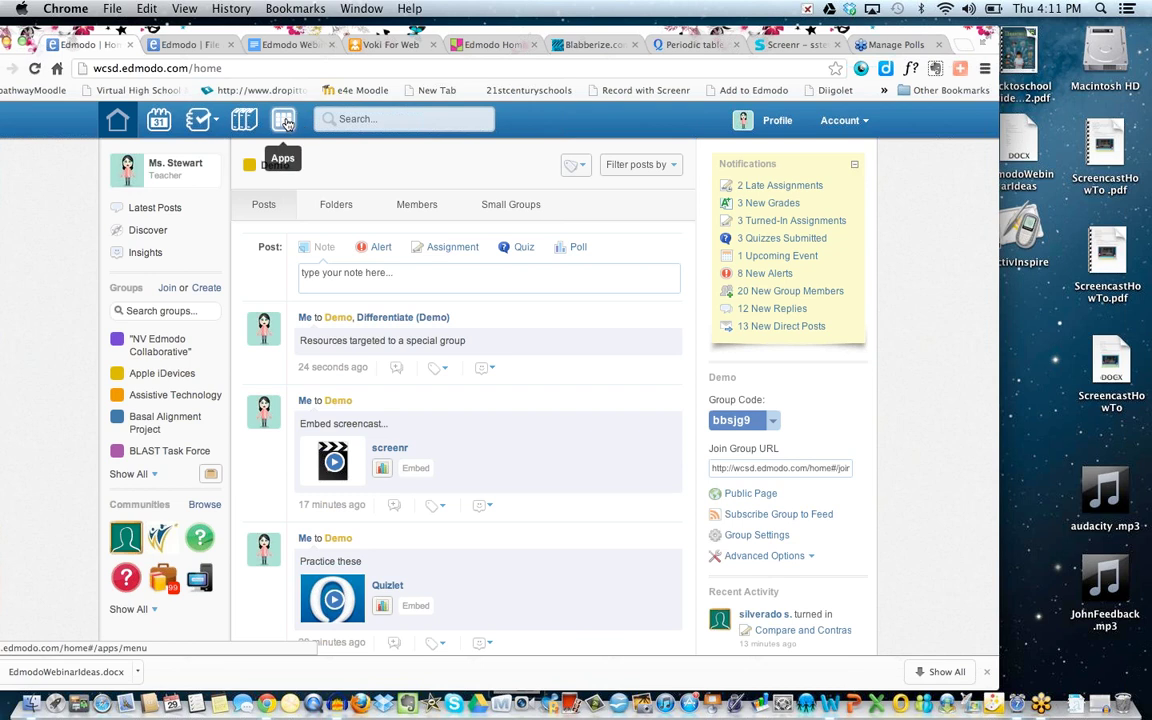
pyautogui.click(286, 121)
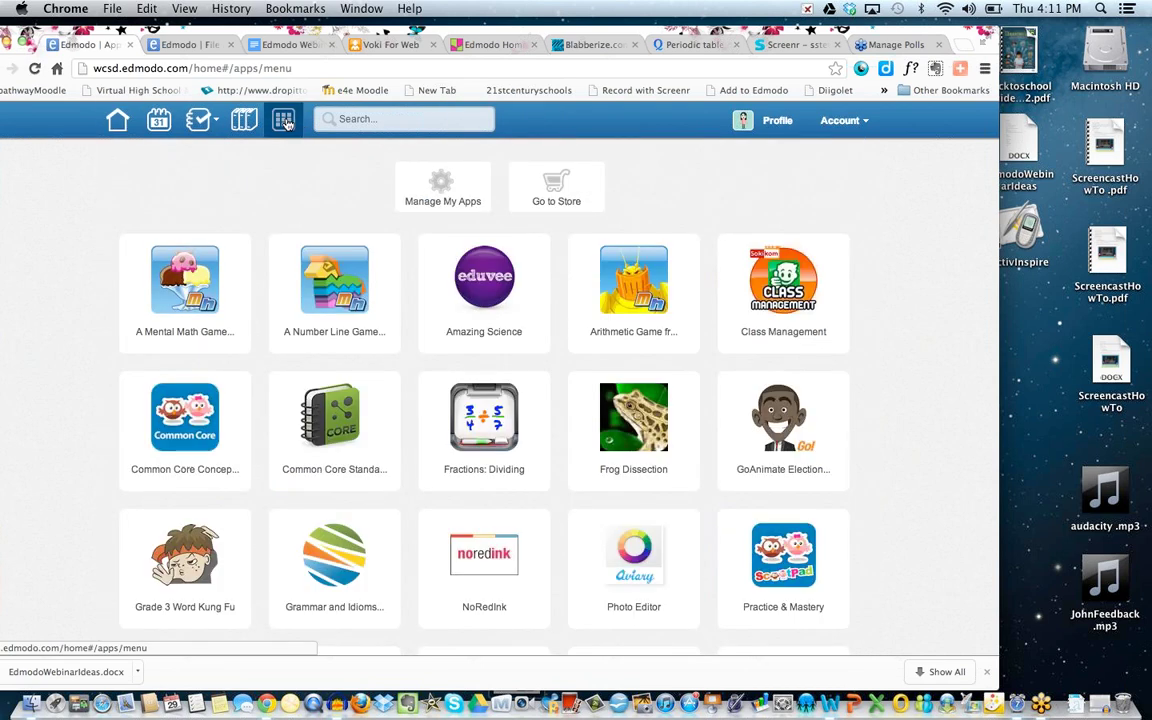
# Open the Edmodo Store from the Apps page.
pyautogui.click(546, 201)
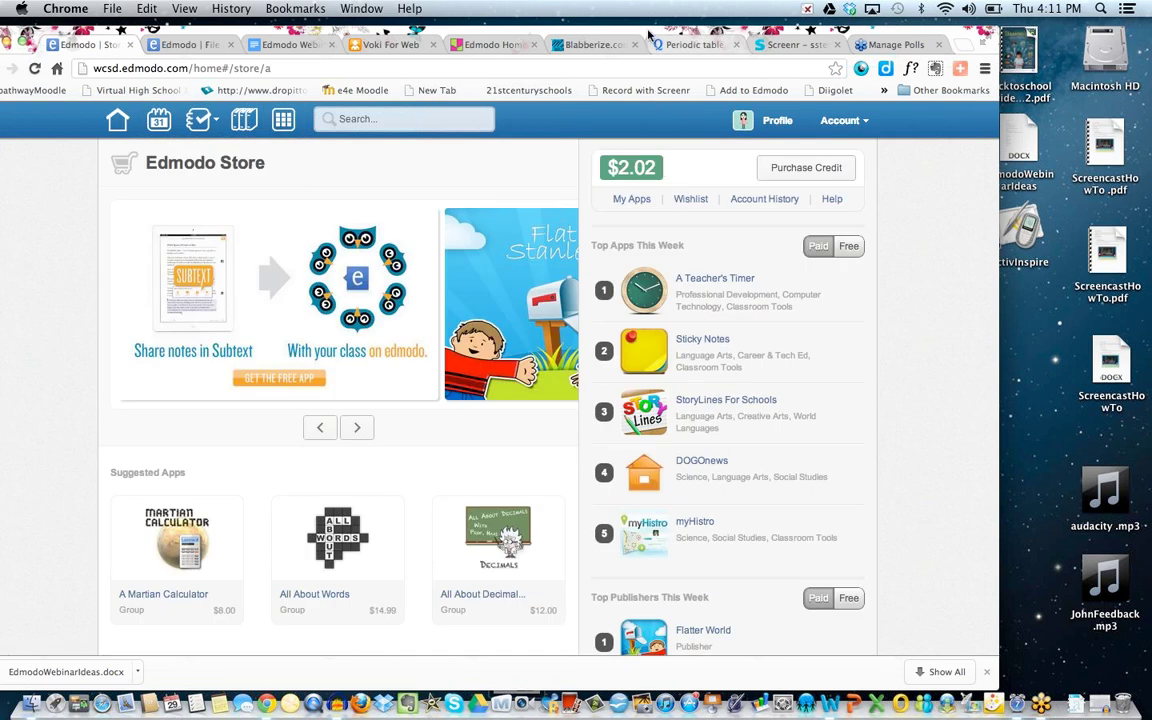
pyautogui.moveTo(648, 35); pyautogui.dragTo(635, 35)
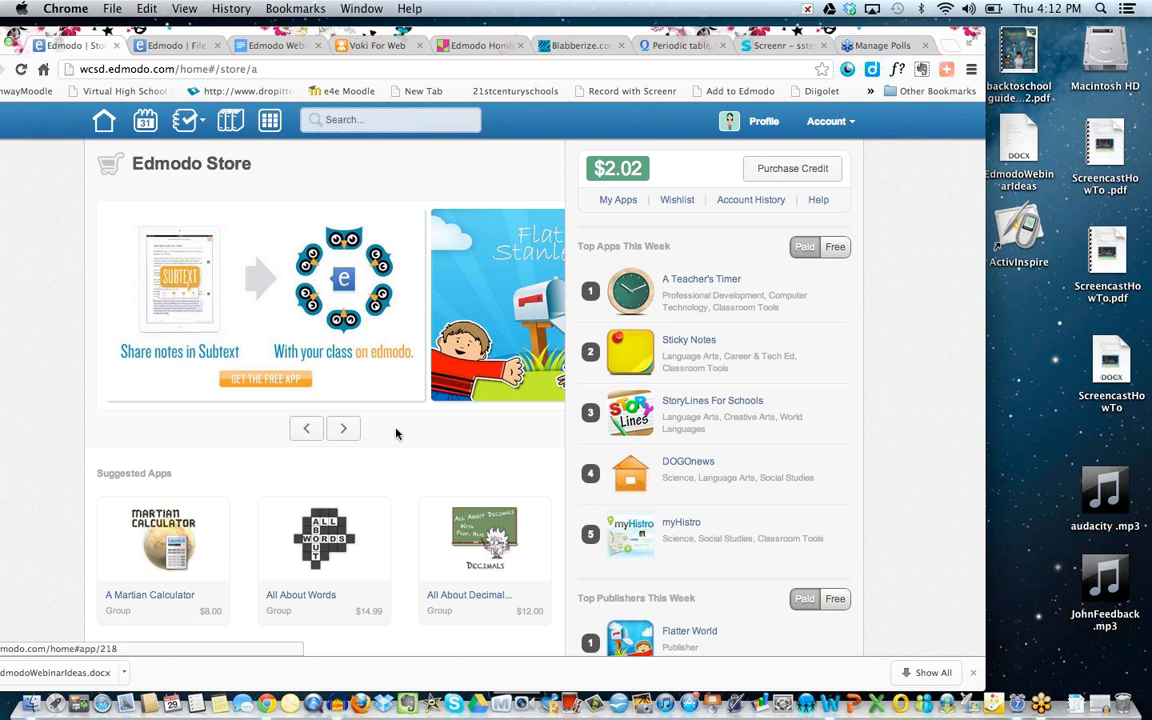
pyautogui.scroll(-2, 397, 432)
pyautogui.scroll(2, 397, 432)
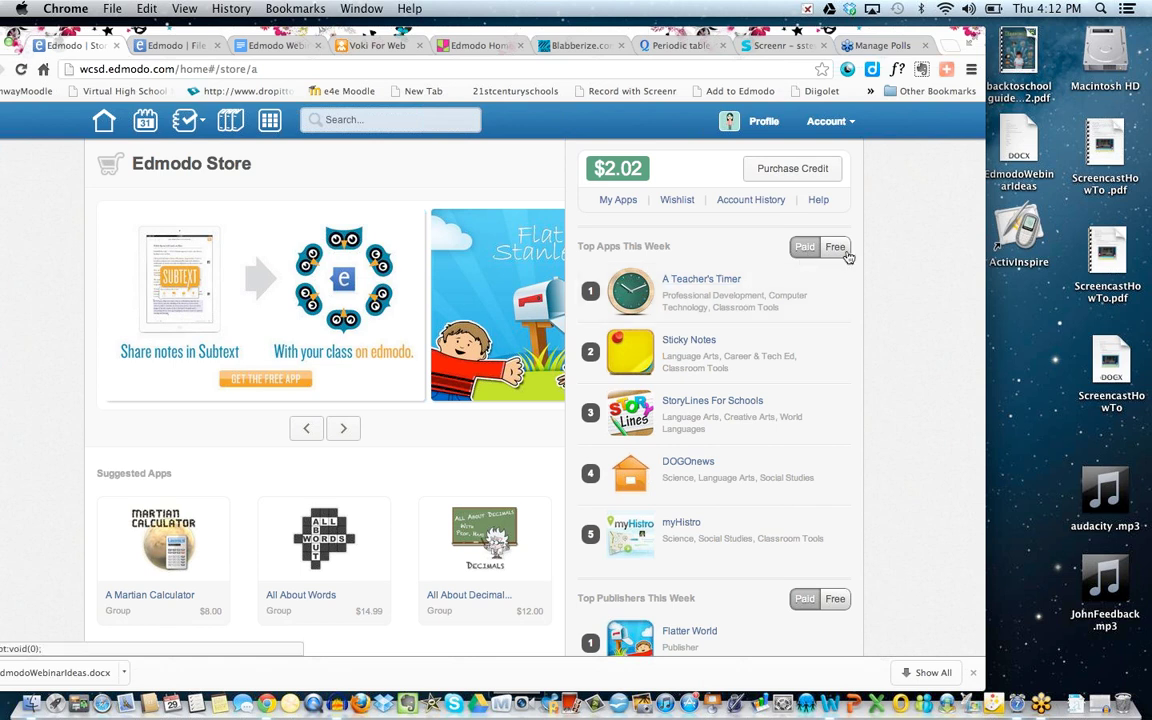
# Show this week's top free apps and browse down to Apps By Category.
pyautogui.click(834, 248)
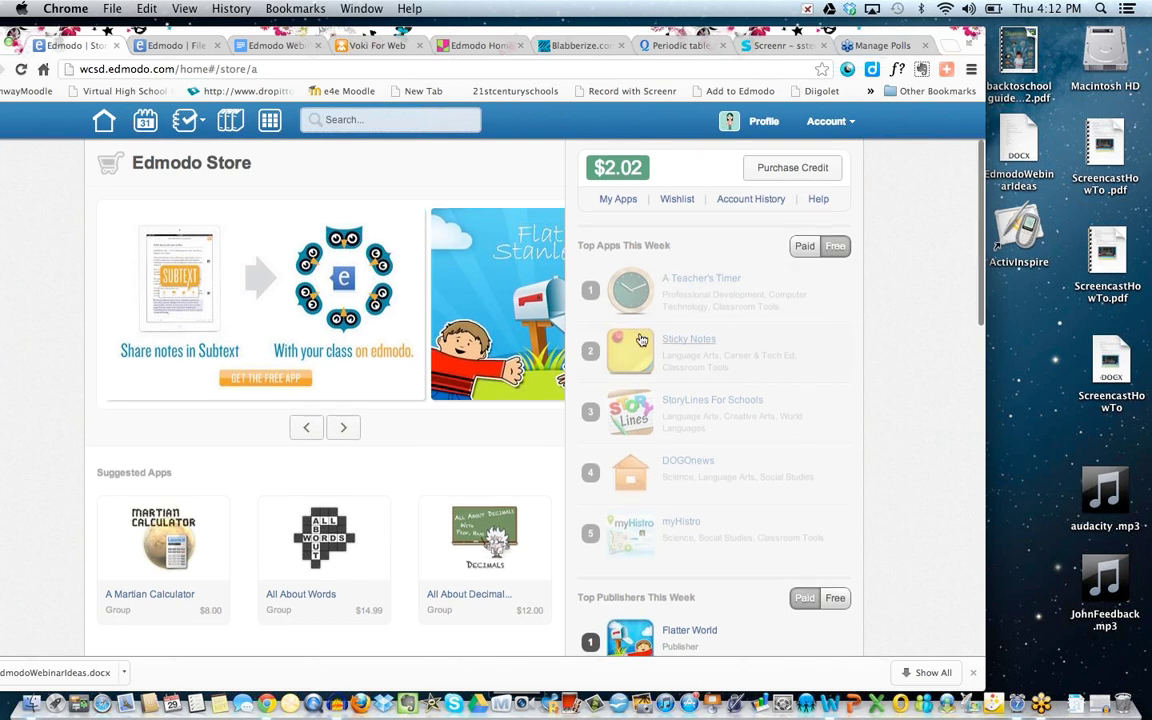
pyautogui.scroll(-3, 641, 340)
pyautogui.scroll(3, 641, 340)
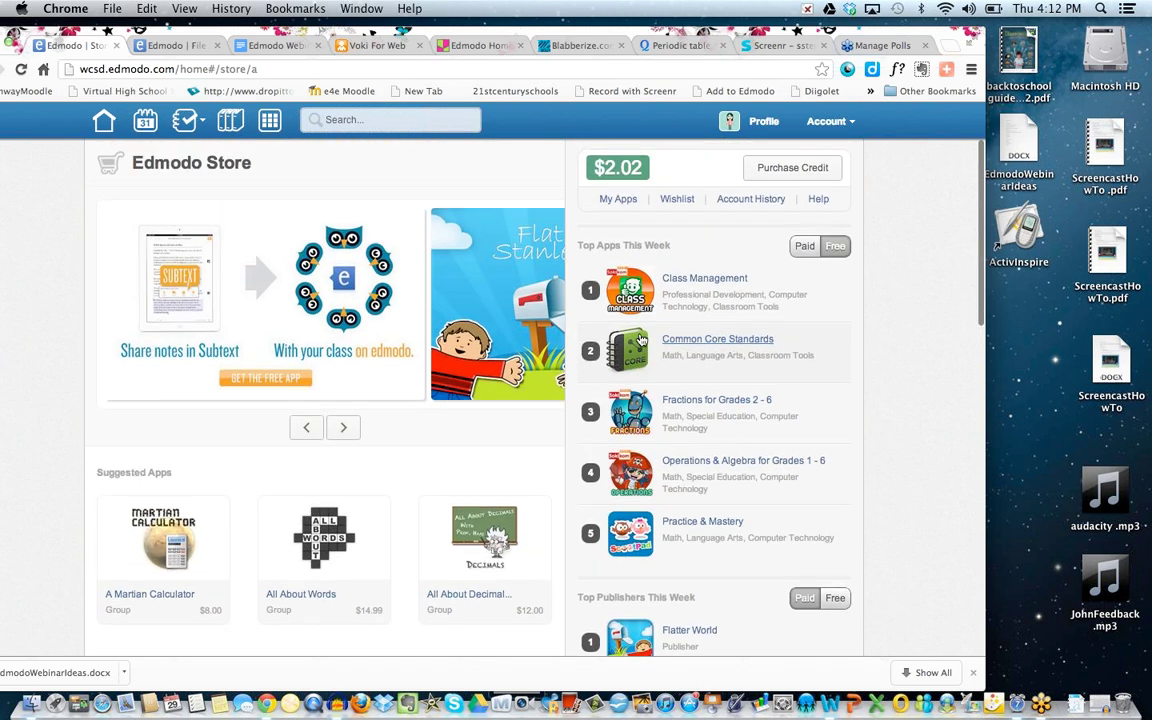
pyautogui.scroll(-5, 406, 468)
pyautogui.scroll(-6, 407, 470)
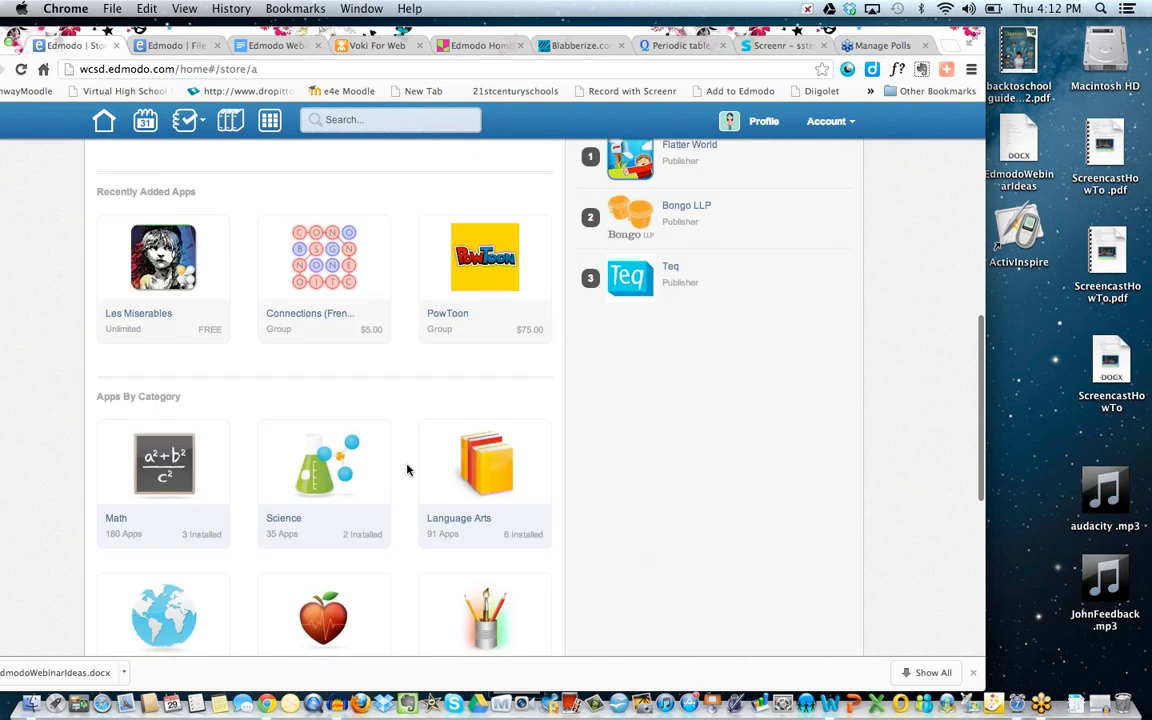
pyautogui.scroll(1, 407, 470)
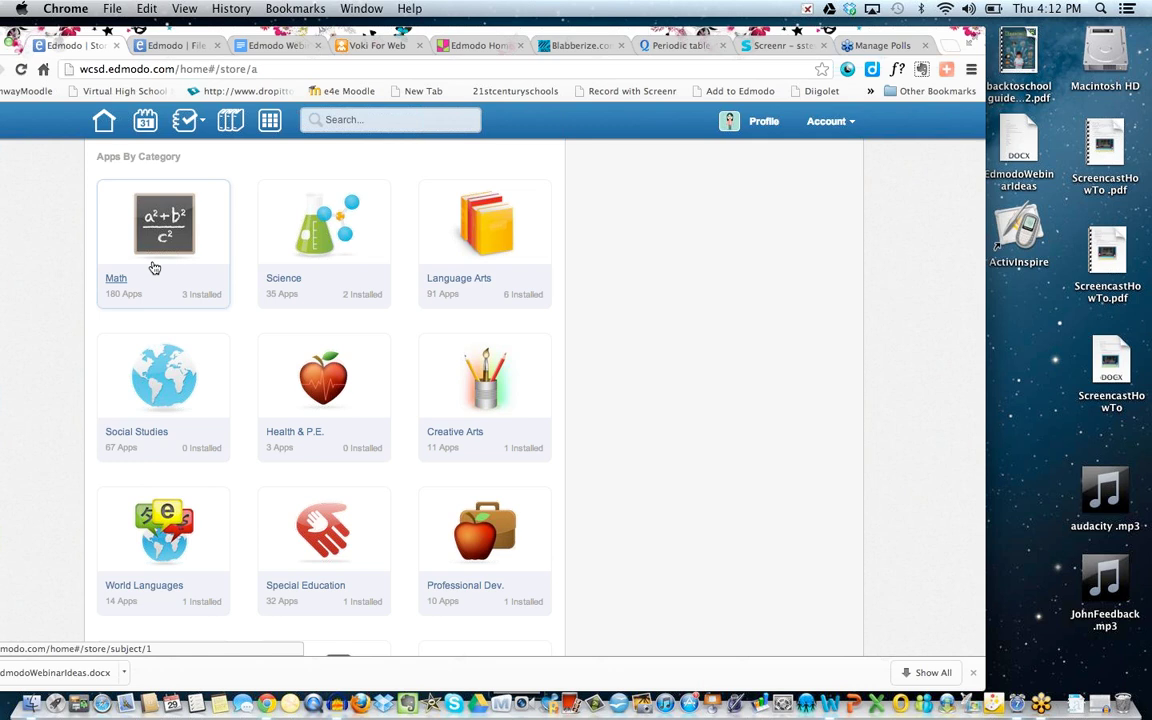
# Open the Language Arts app category and scroll down through its listings.
pyautogui.click(466, 284)
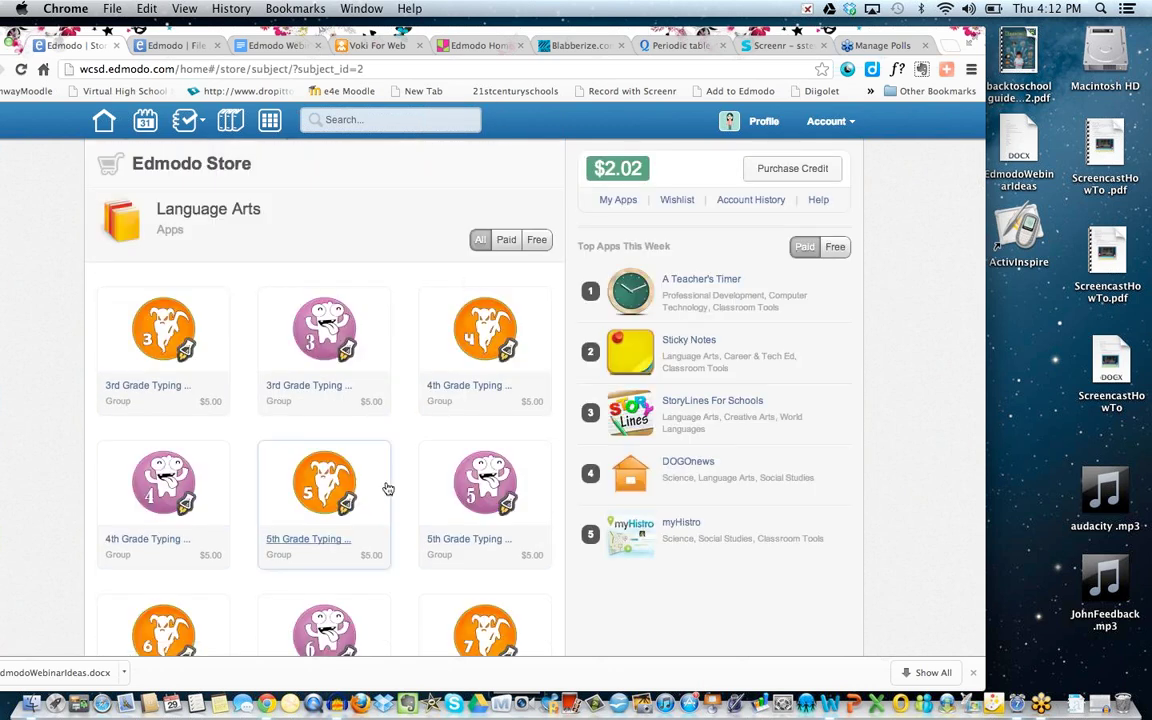
pyautogui.scroll(-3, 388, 488)
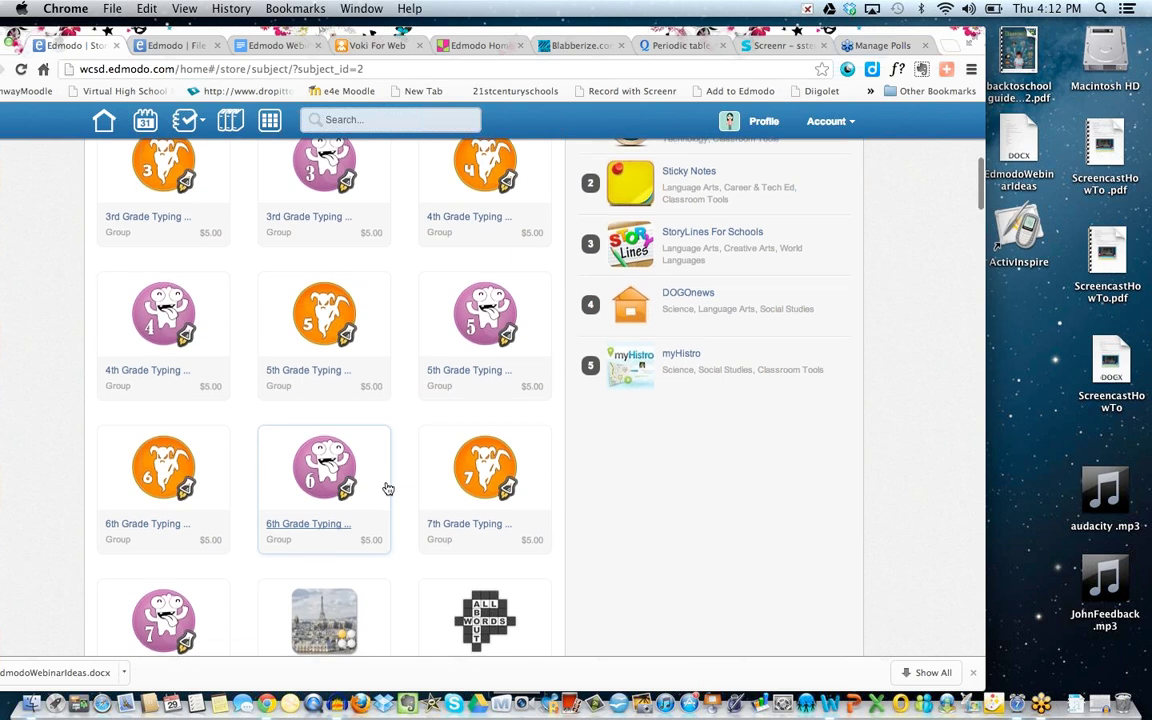
pyautogui.scroll(-5, 388, 488)
pyautogui.scroll(-10, 388, 488)
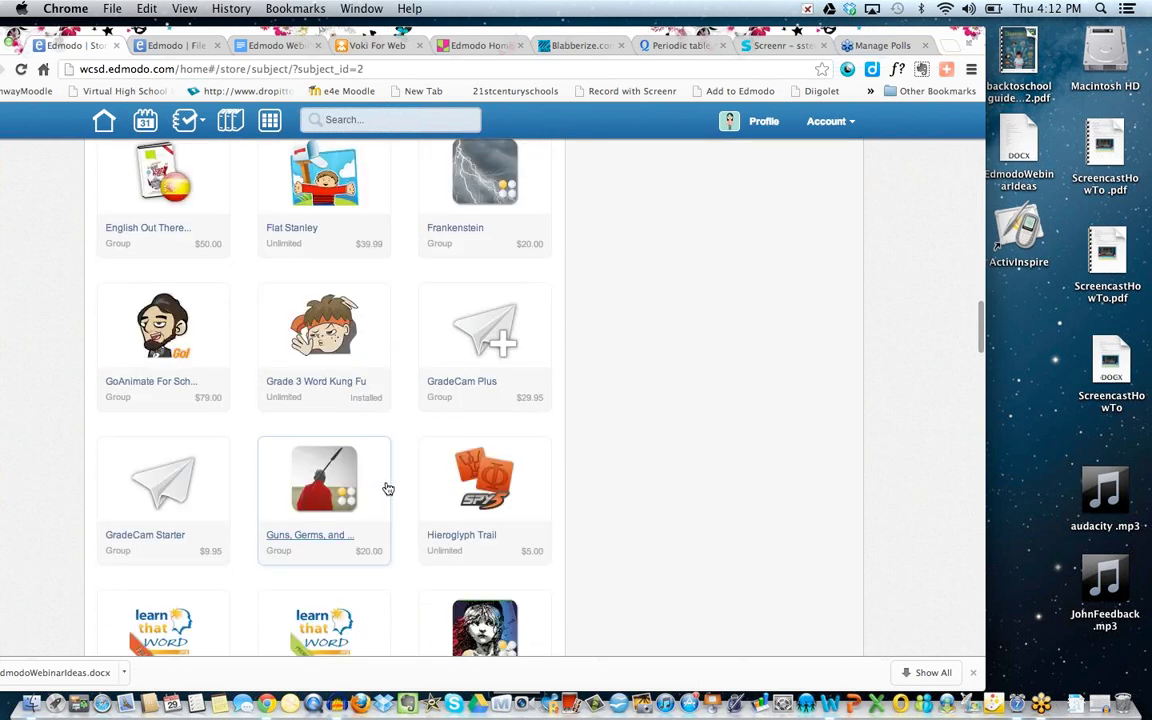
pyautogui.scroll(-5, 388, 488)
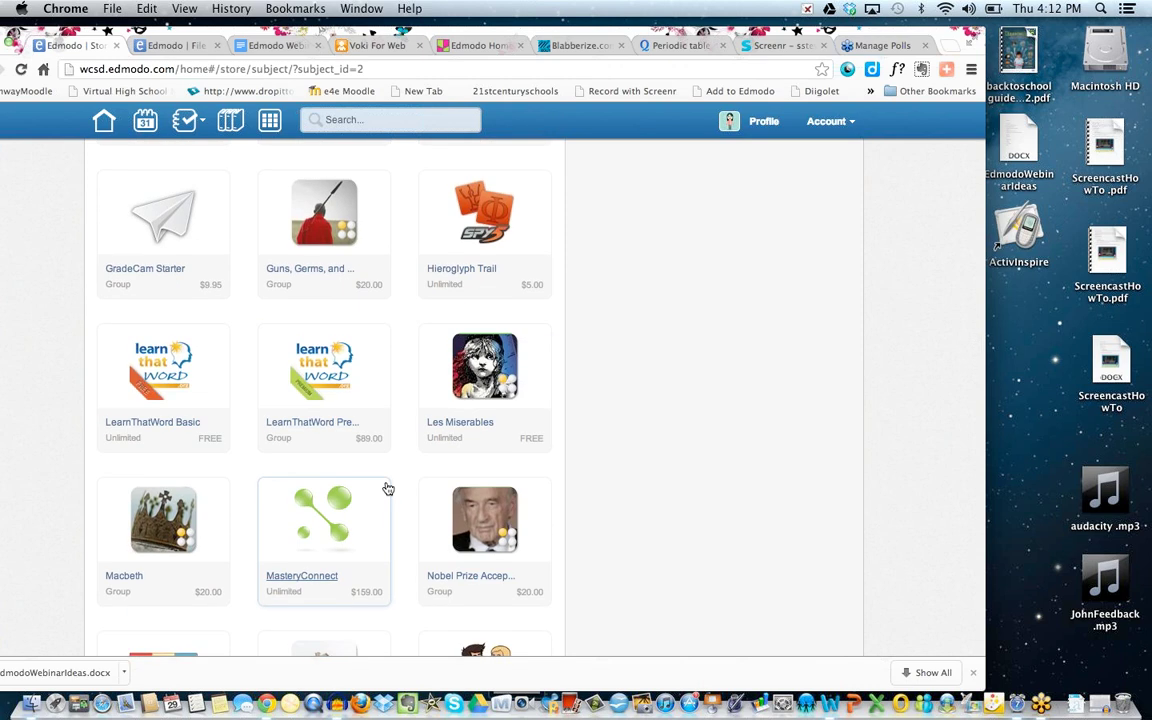
pyautogui.scroll(-10, 388, 488)
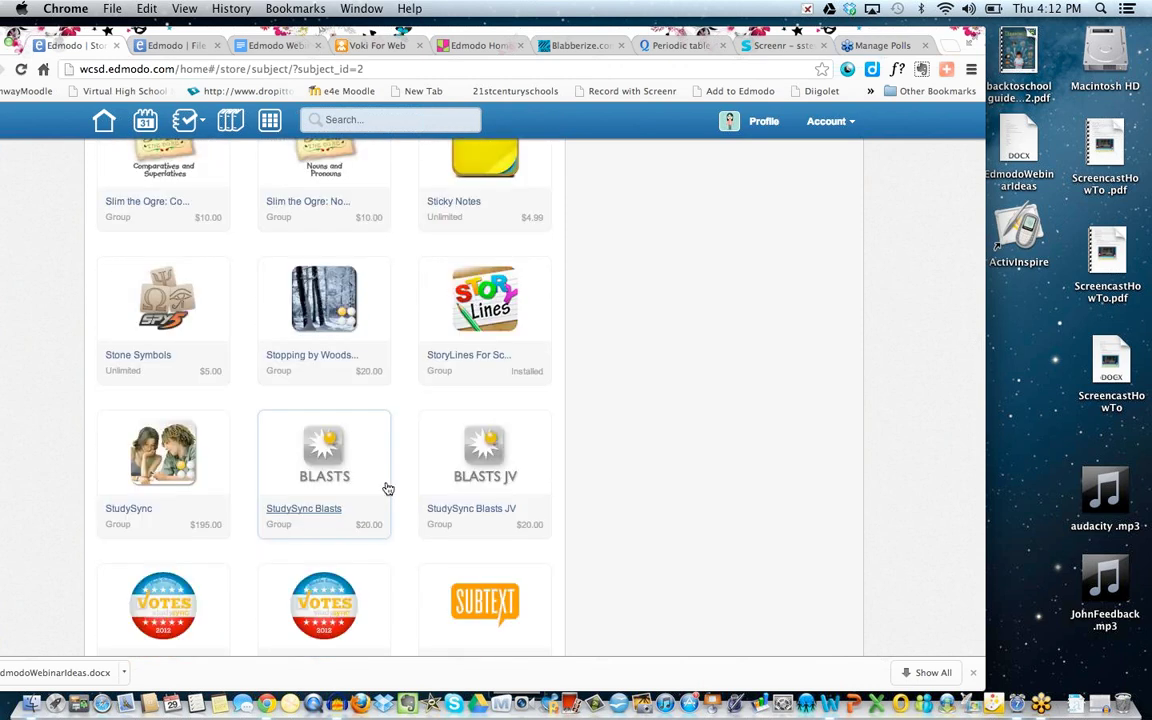
pyautogui.scroll(-6, 388, 488)
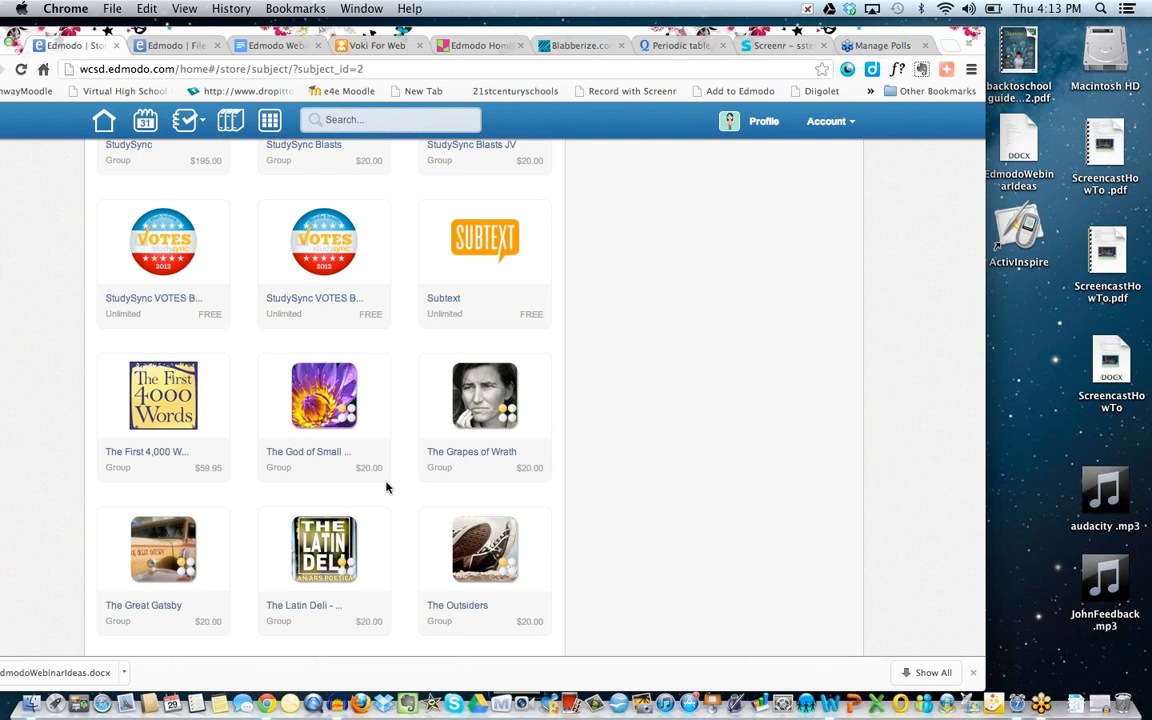
# Scroll back up to the English Out There, Flat Stanley and Frankenstein app cards.
pyautogui.scroll(-15, 388, 488)
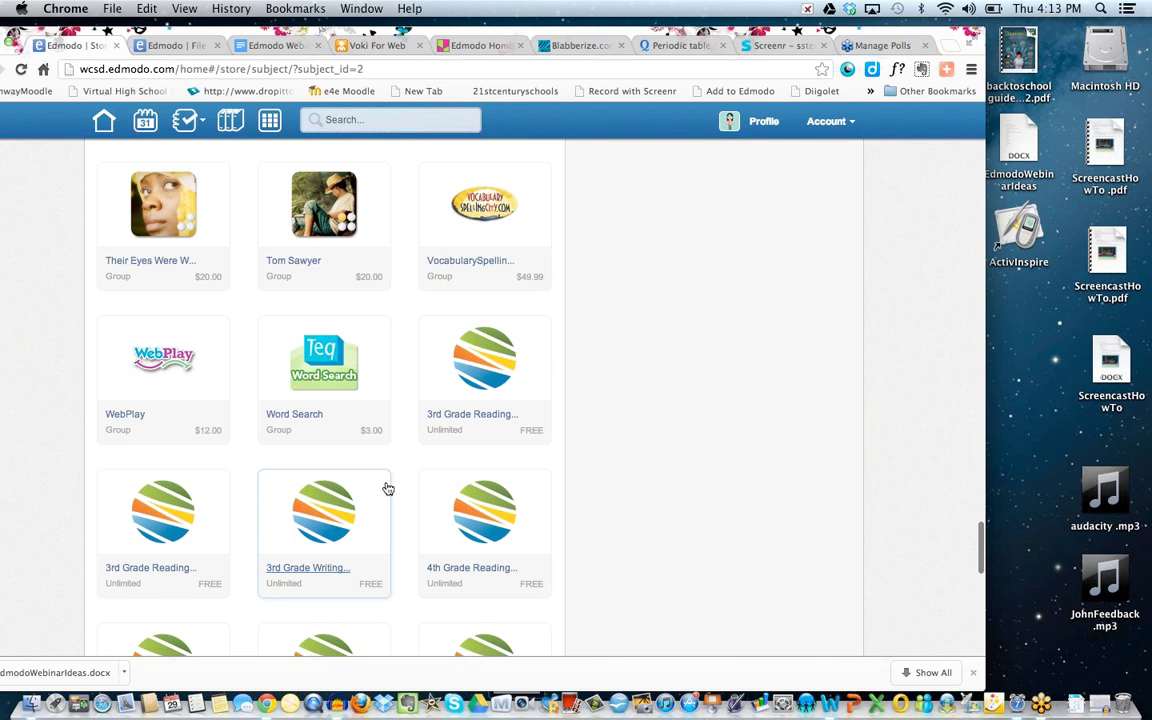
pyautogui.scroll(-4, 388, 488)
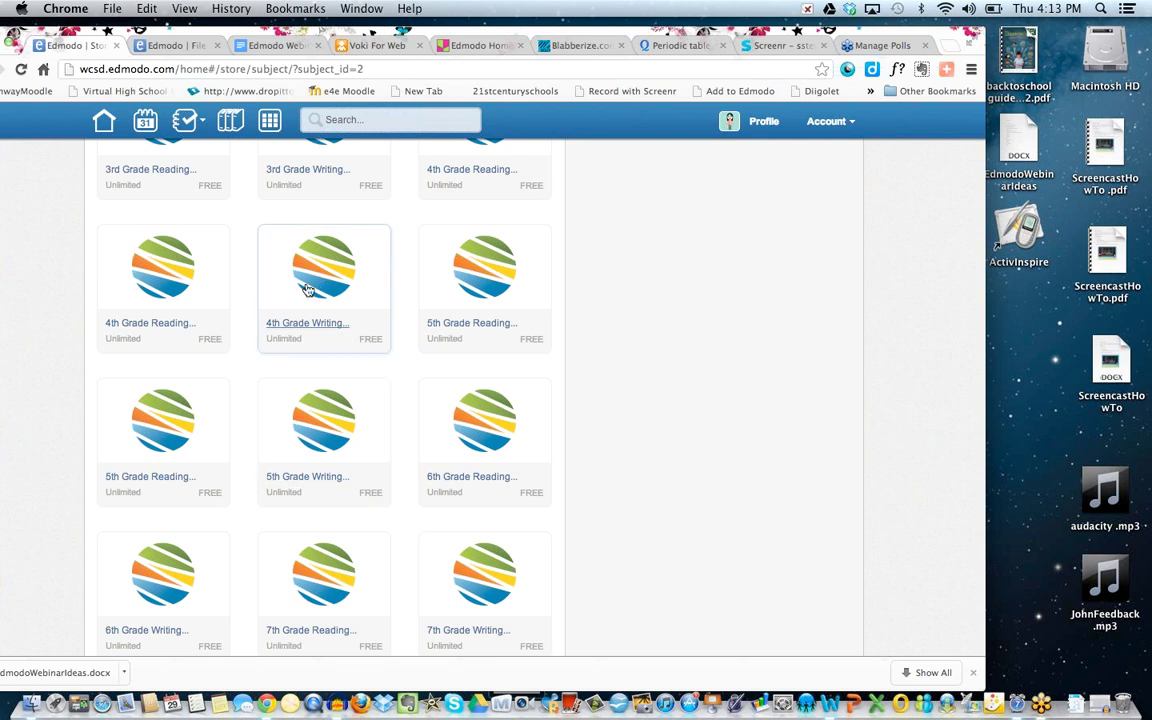
pyautogui.scroll(-7, 291, 535)
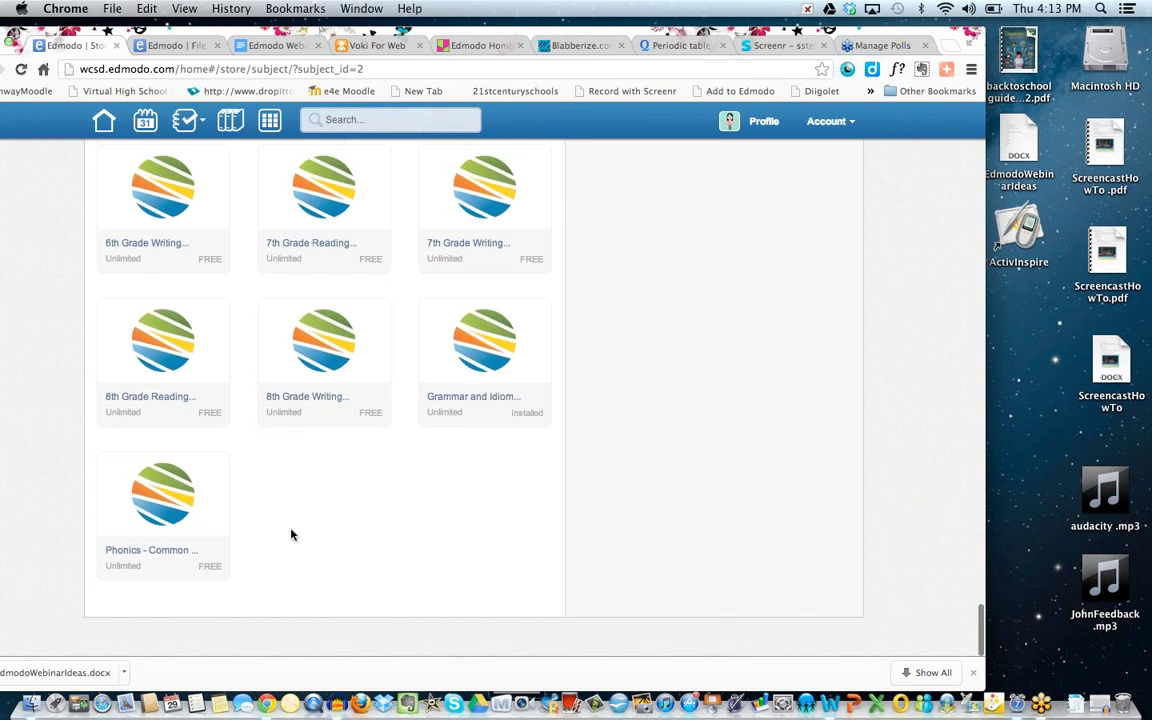
pyautogui.scroll(15, 291, 535)
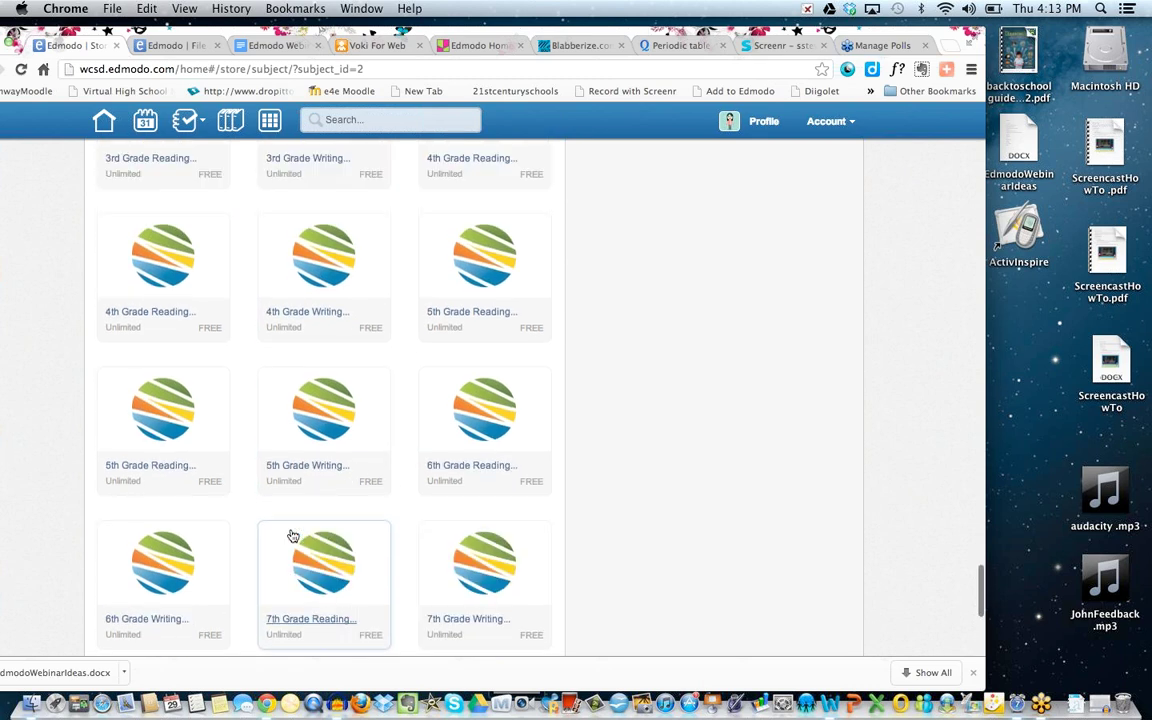
pyautogui.scroll(8, 291, 535)
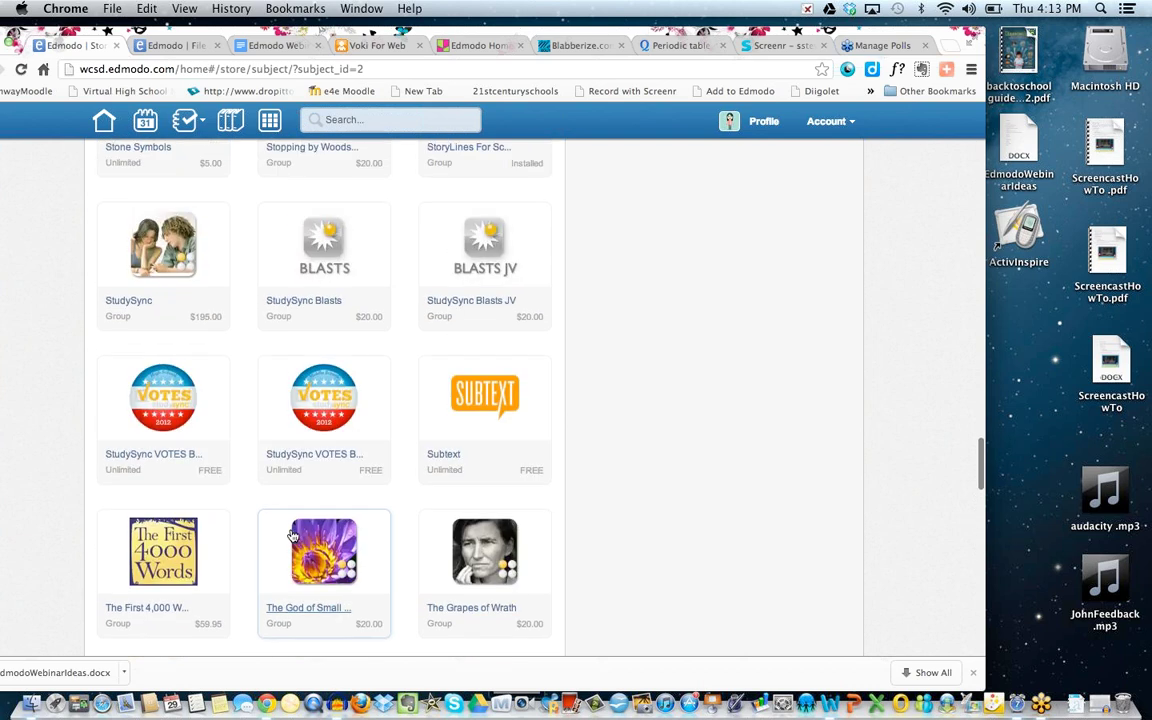
pyautogui.scroll(3, 292, 537)
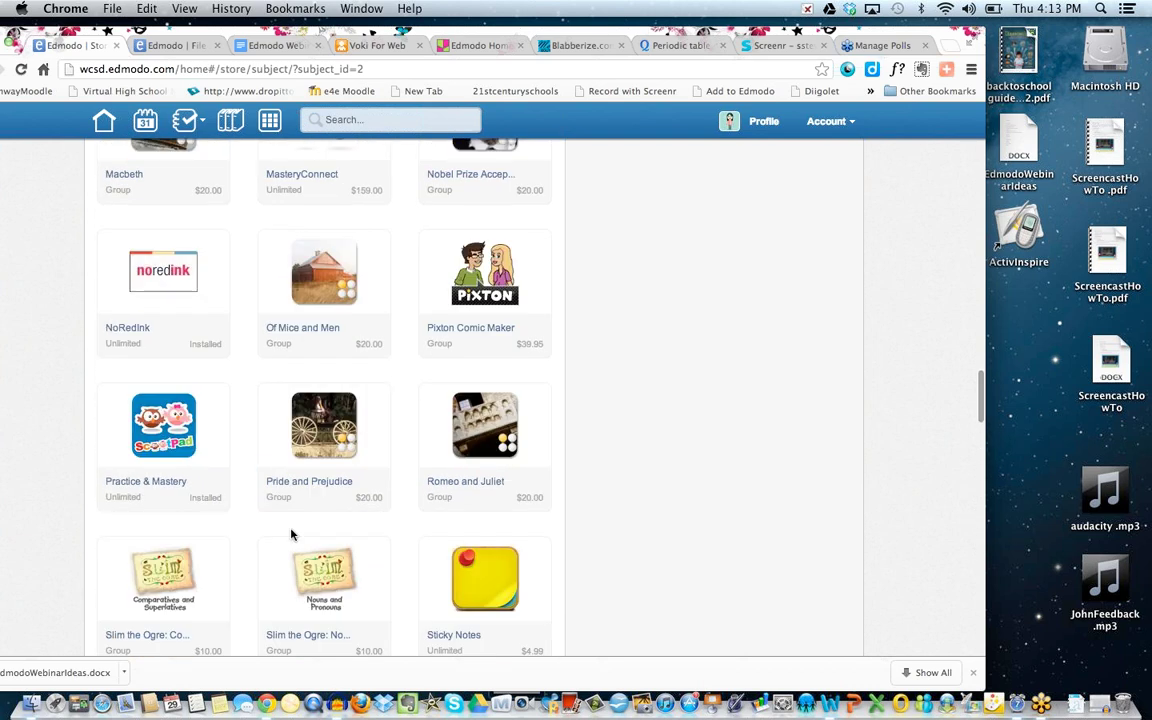
pyautogui.scroll(5, 455, 405)
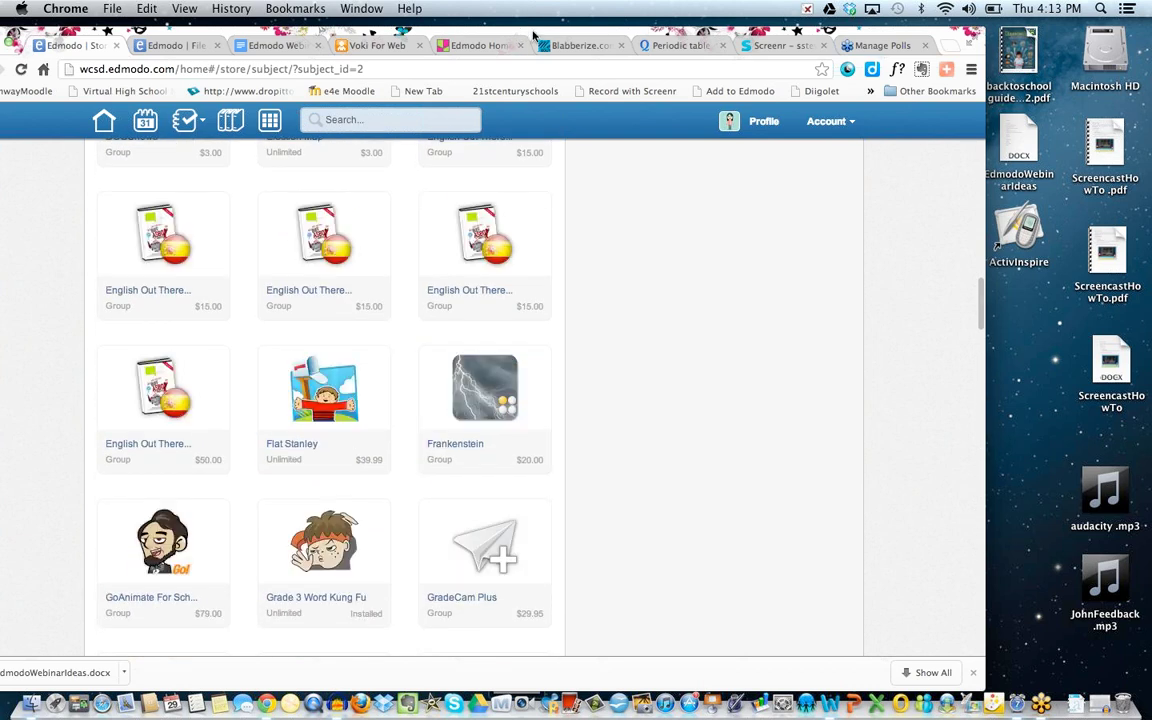
pyautogui.moveTo(533, 37); pyautogui.dragTo(408, 36)
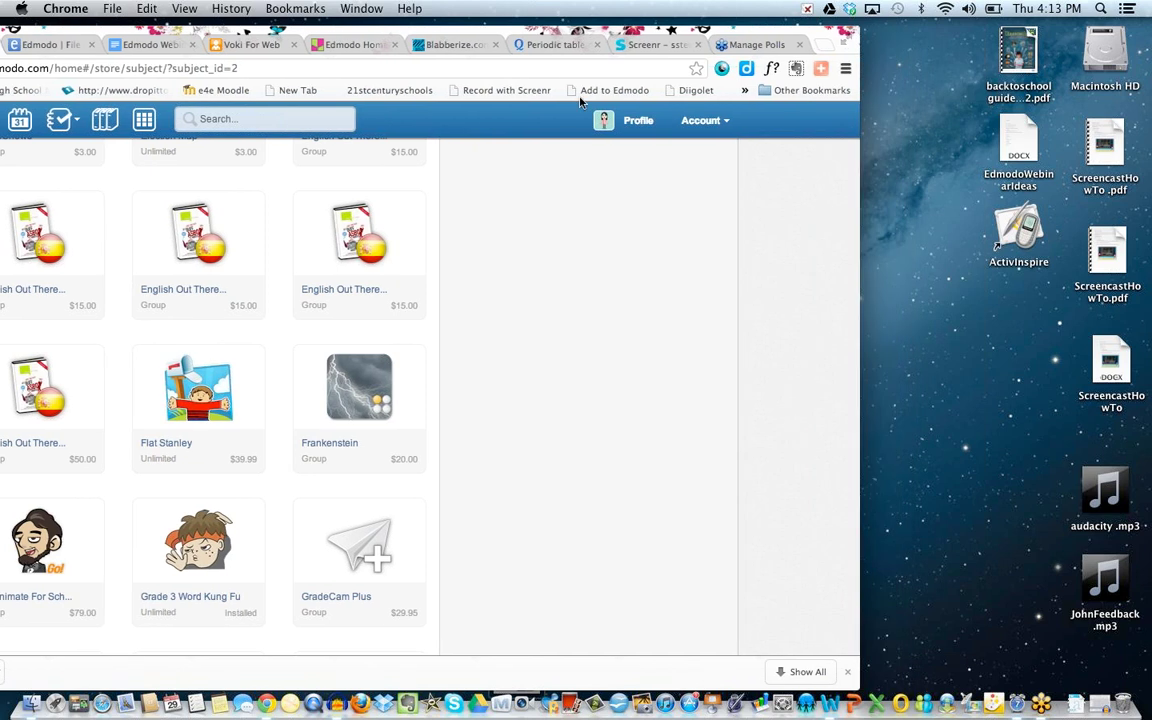
# Log out of the teacher account from the Account menu.
pyautogui.click(720, 124)
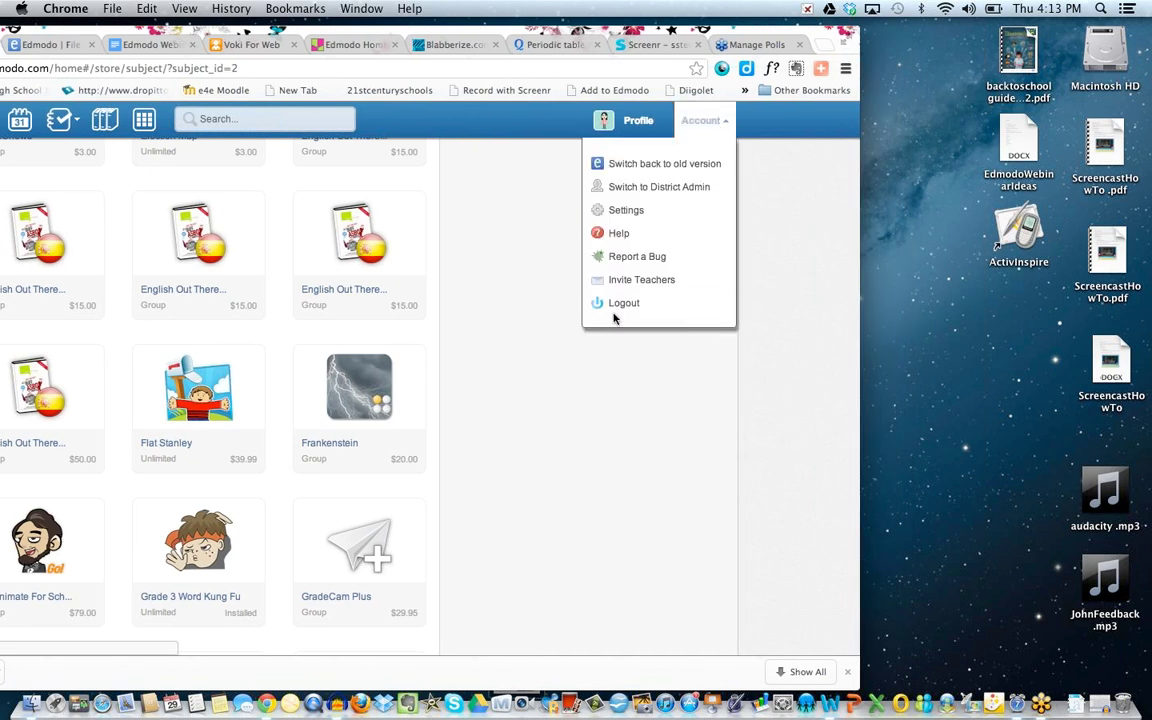
pyautogui.click(440, 123)
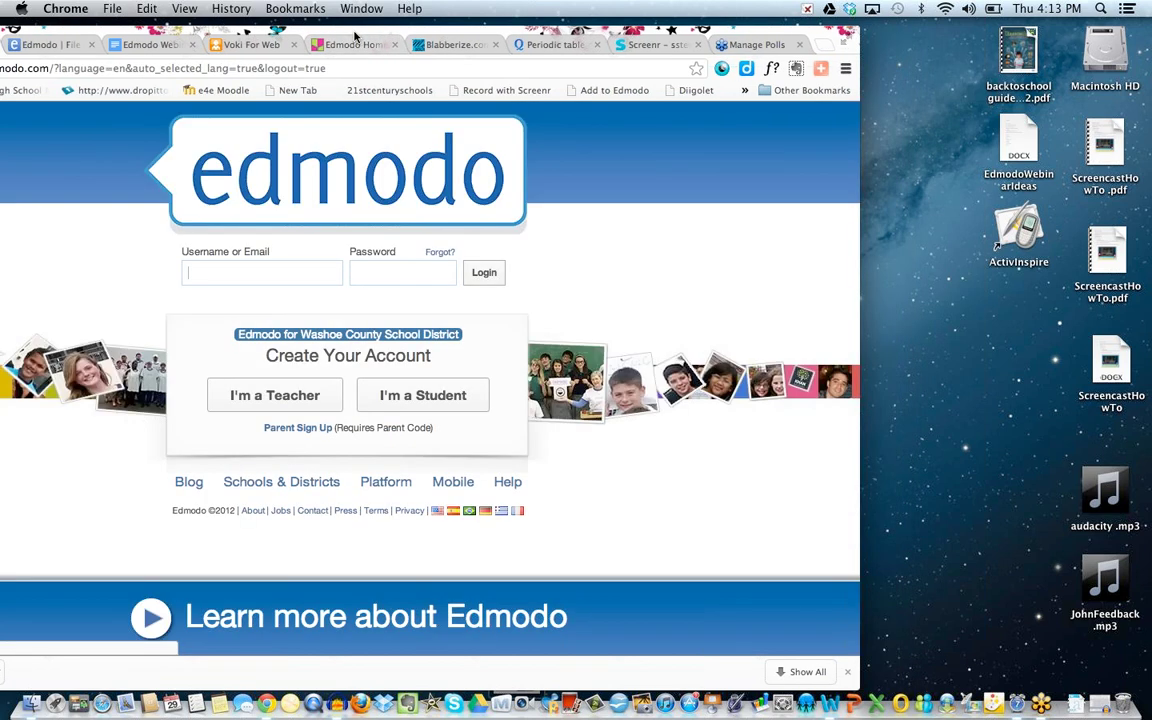
pyautogui.moveTo(440, 30); pyautogui.dragTo(585, 22)
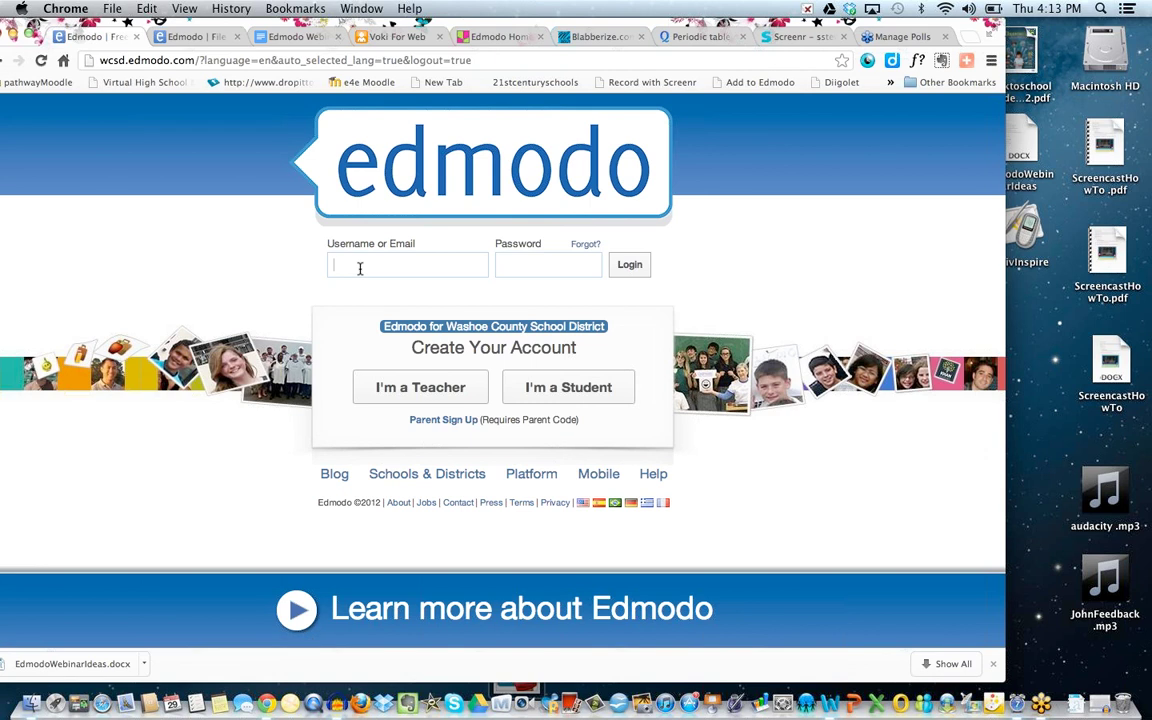
# Sign in with the student's username and password to reach the Latest Posts feed.
pyautogui.write('silveredostue')
pyautogui.press('BackSpace')
pyautogui.write('dent')
pyautogui.press('Tab')
pyautogui.write('••••••••••••••••')
pyautogui.click(618, 270)
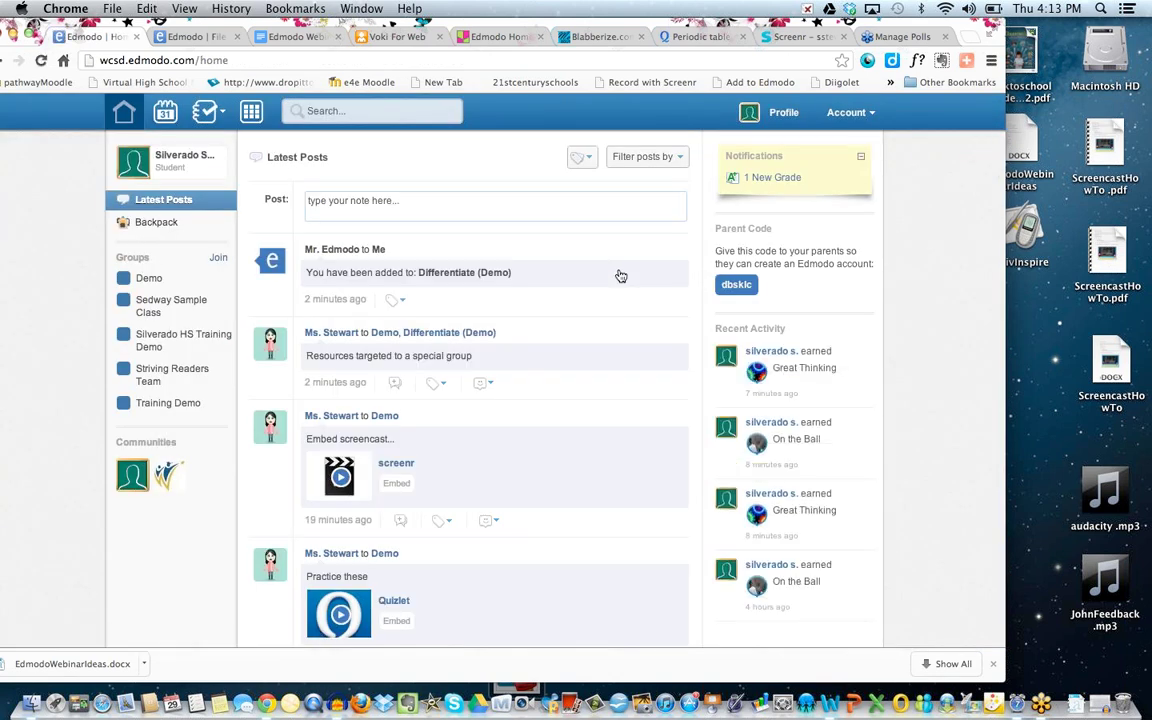
# Launch the Amazing Science app from the student's apps in the Demo group.
pyautogui.click(150, 280)
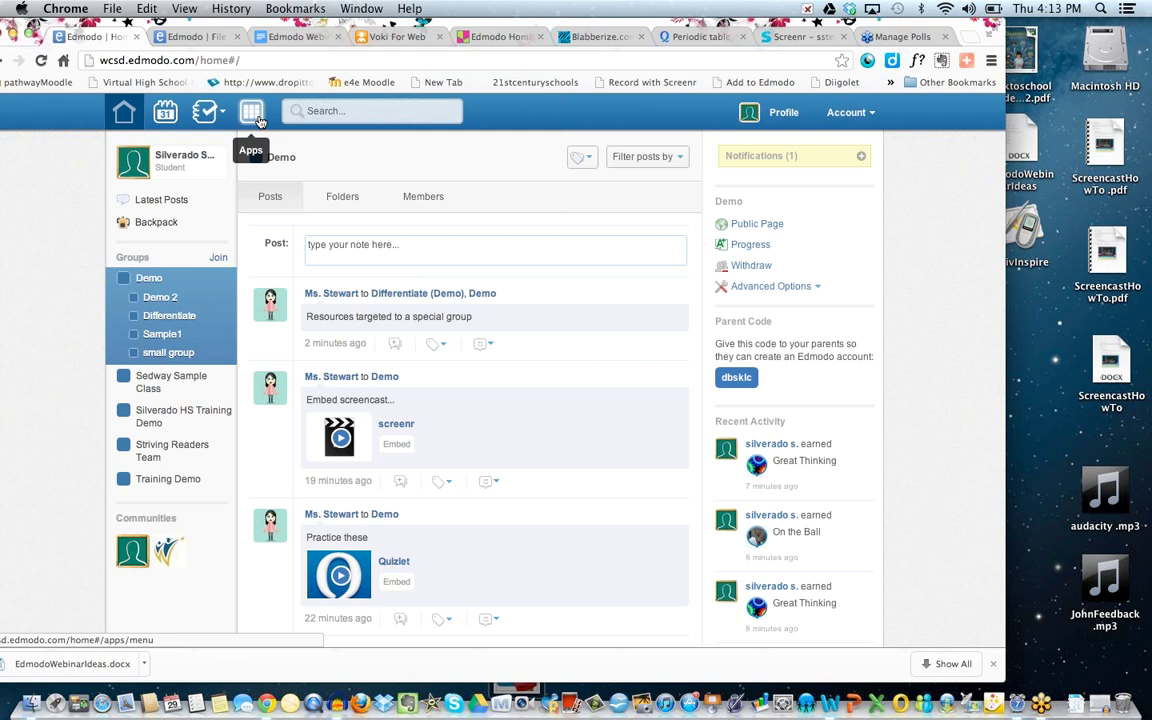
pyautogui.click(258, 120)
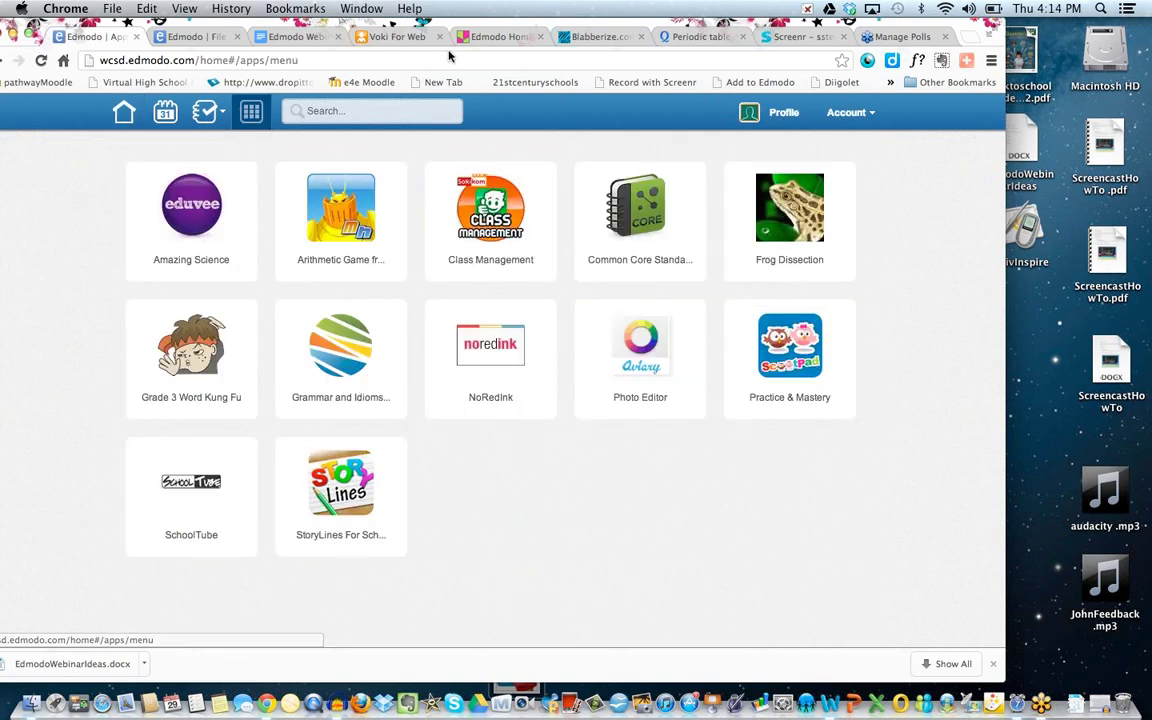
pyautogui.moveTo(462, 30); pyautogui.dragTo(420, 28)
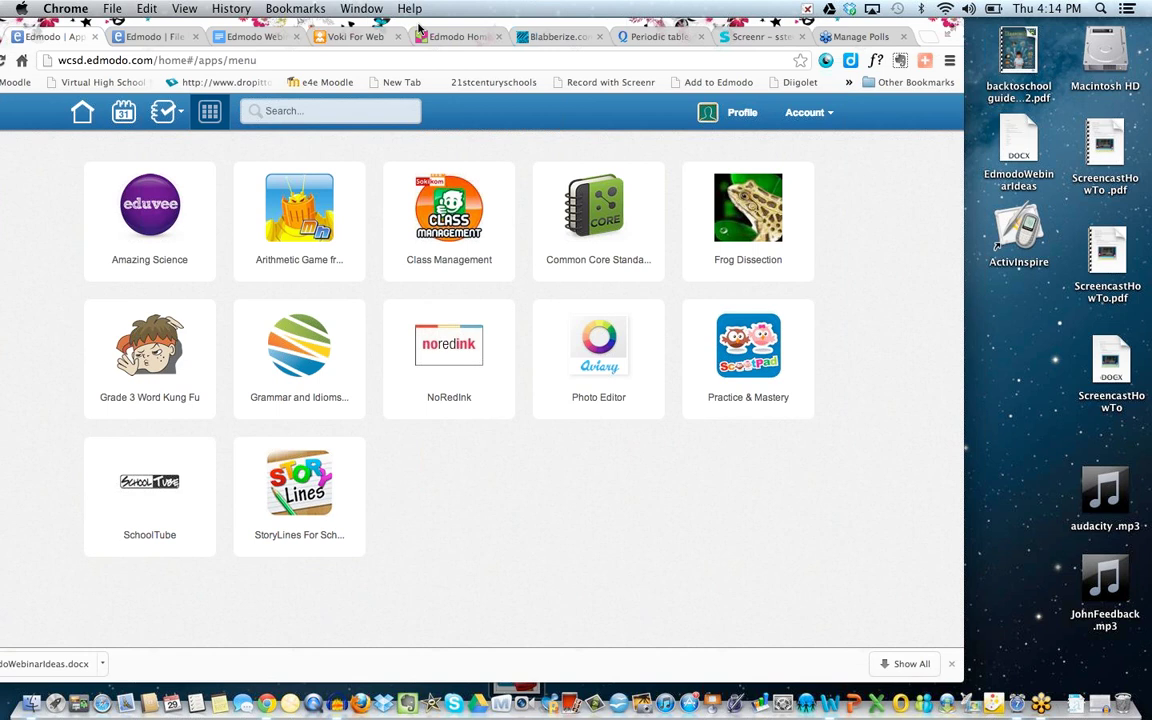
pyautogui.click(151, 214)
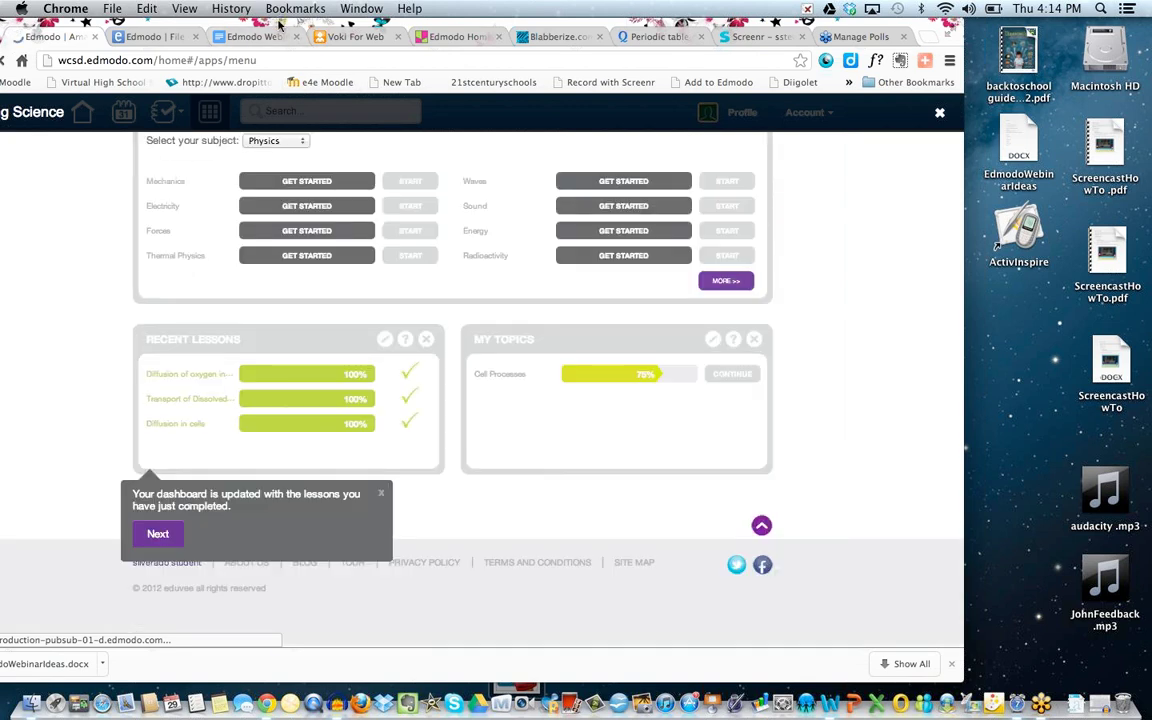
# Dismiss the dashboard tip and set the subject to Biology for GCSE modules.
pyautogui.moveTo(282, 25); pyautogui.dragTo(312, 25)
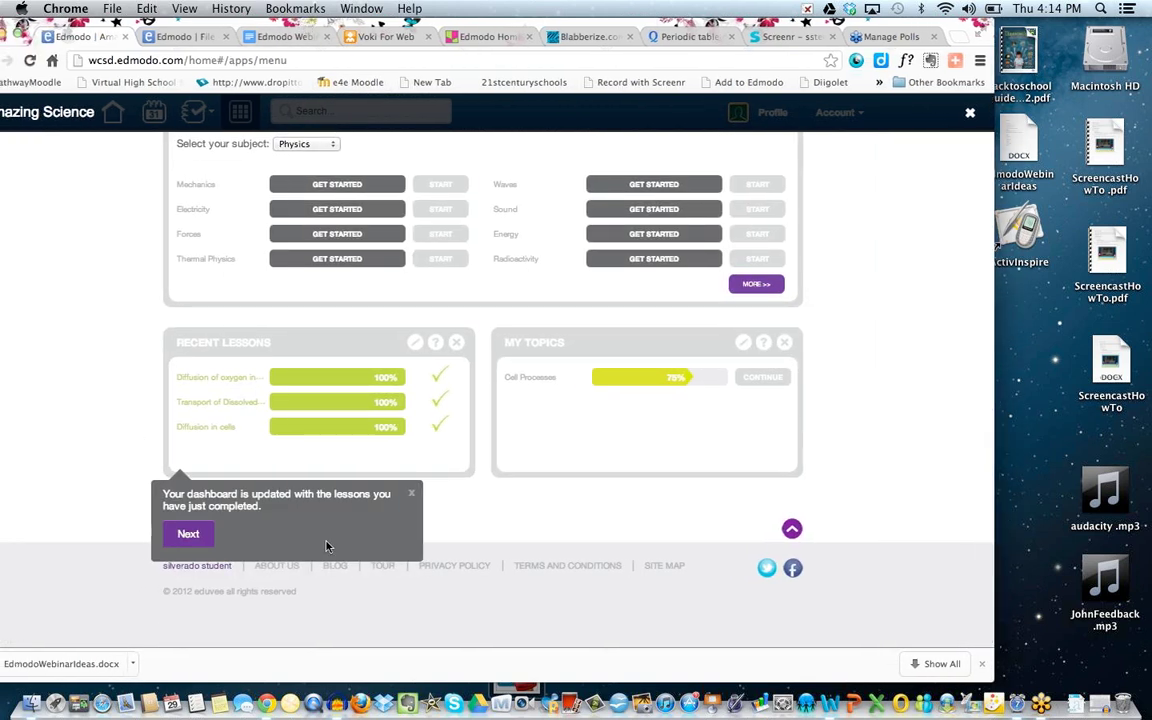
pyautogui.click(412, 496)
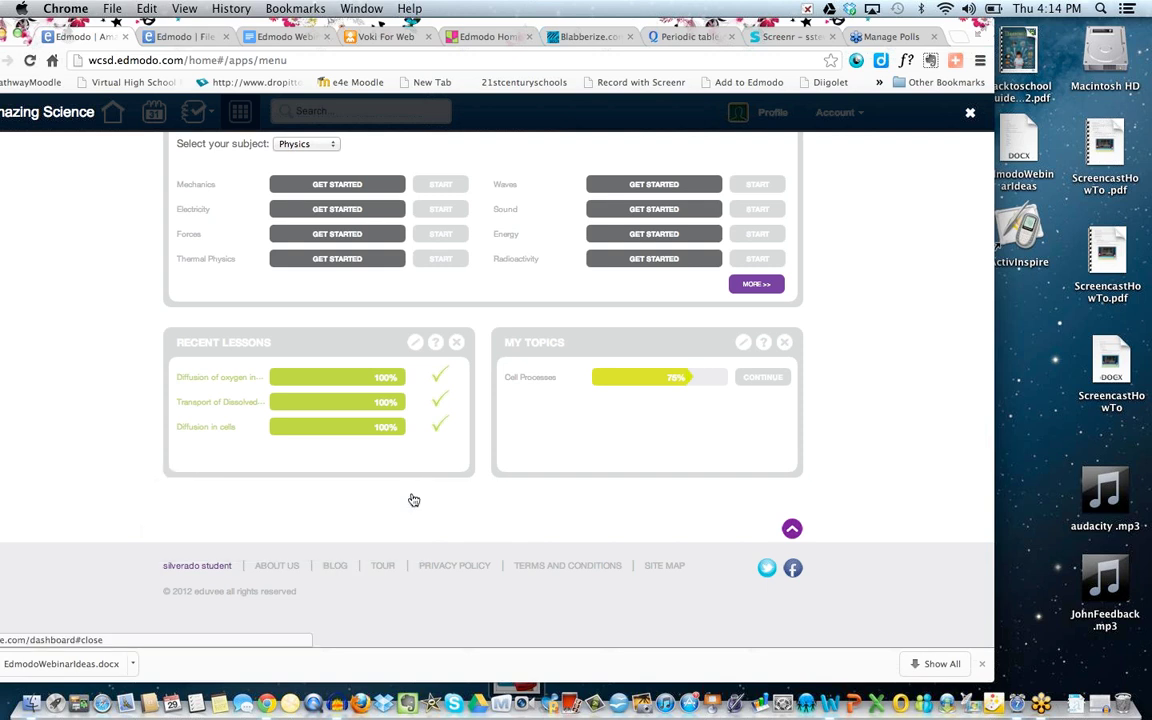
pyautogui.scroll(2, 414, 500)
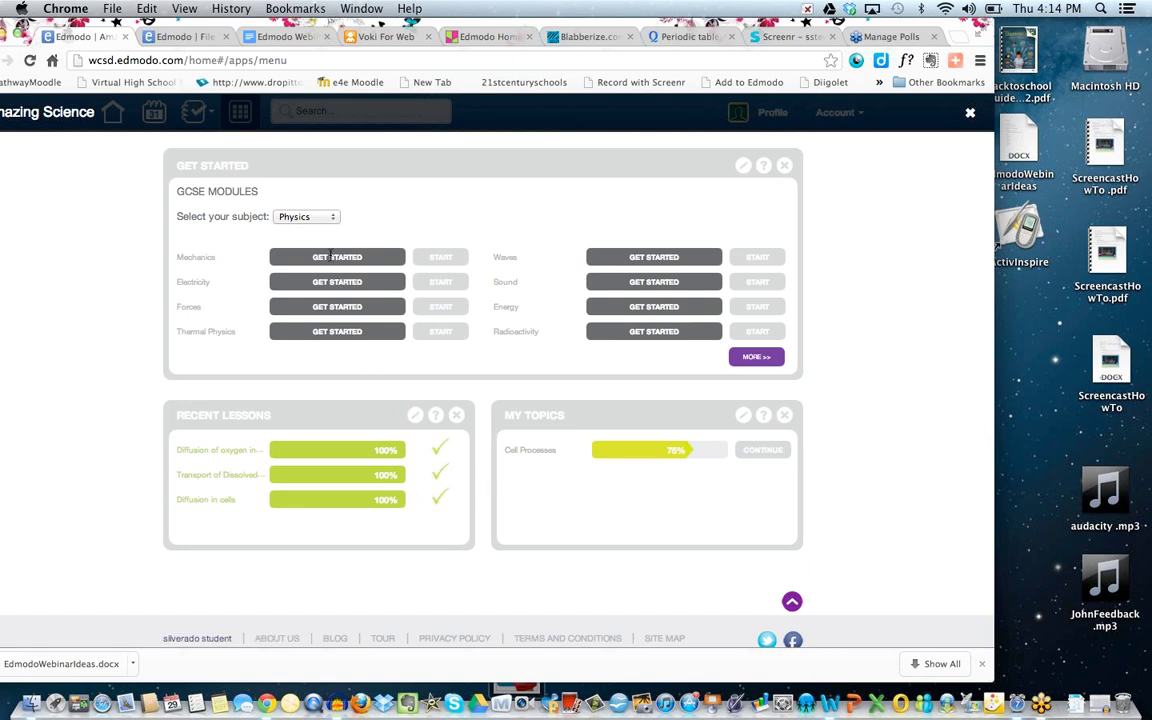
pyautogui.click(295, 215)
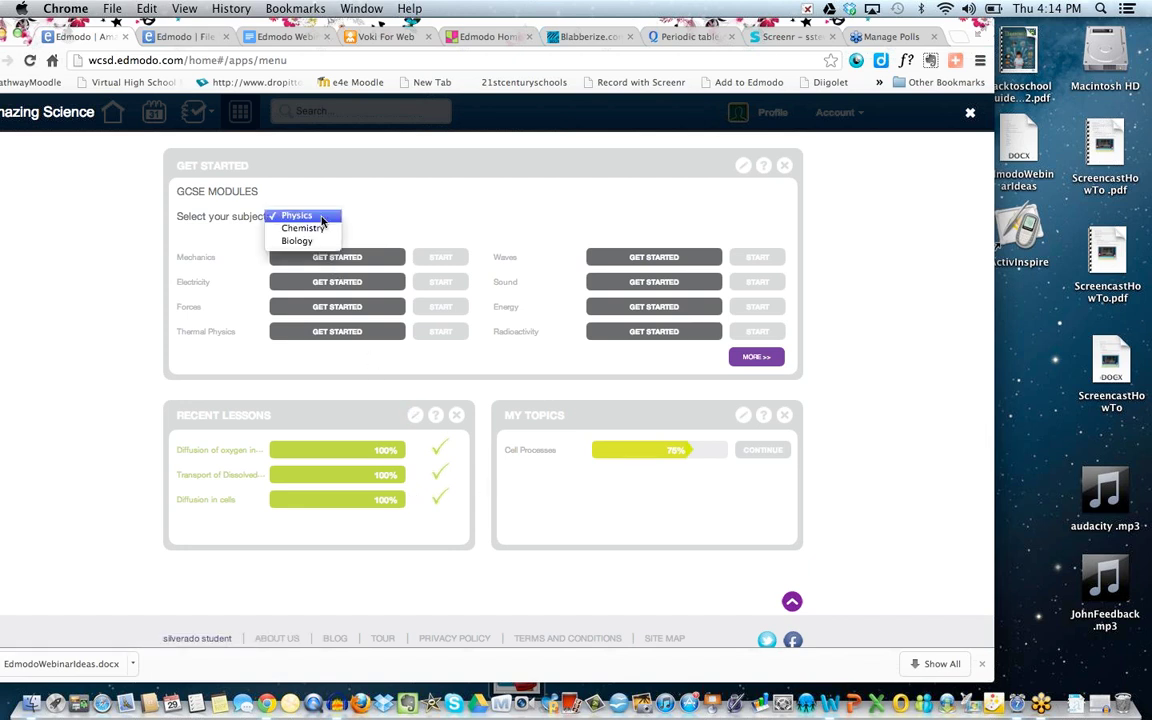
pyautogui.click(318, 242)
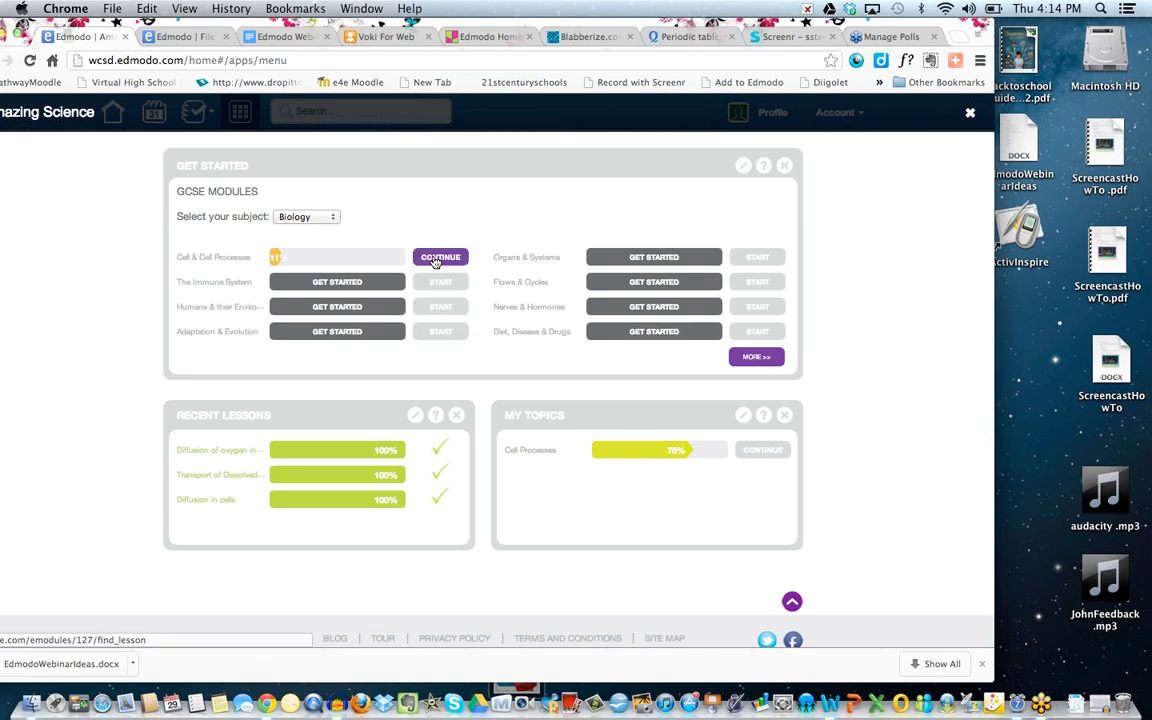
# Resume Cell & Cell Processes and preview the oxygen diffusion lesson's video and diagram.
pyautogui.click(436, 262)
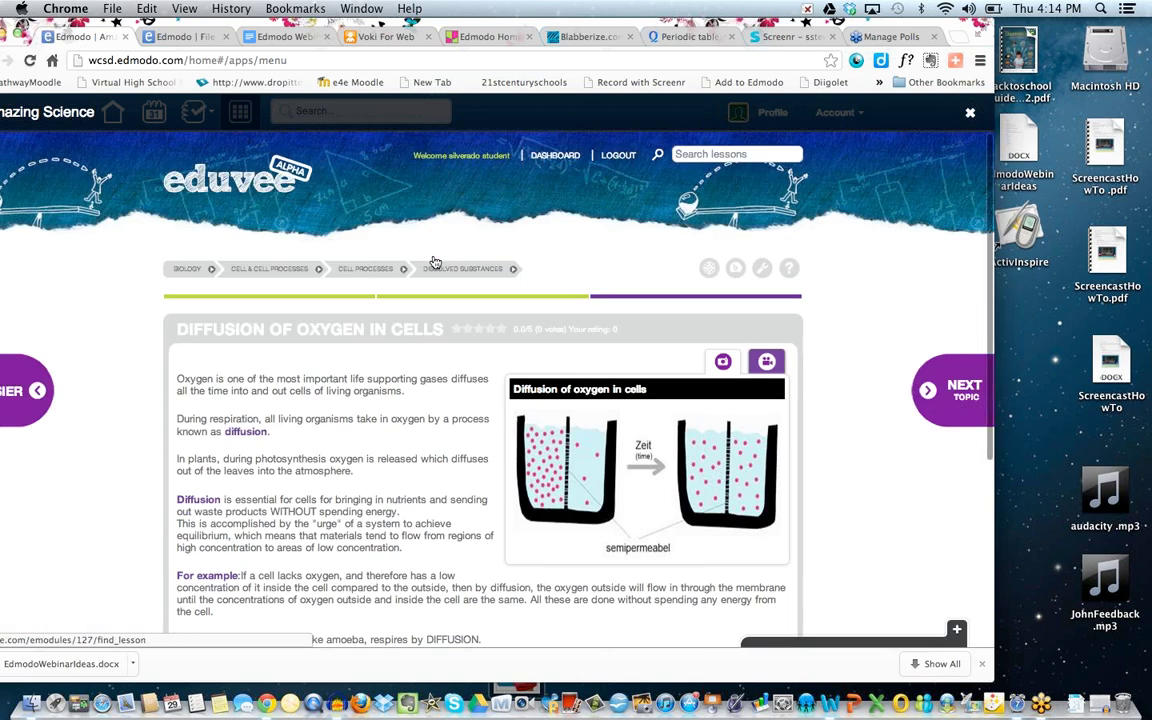
pyautogui.scroll(-3, 410, 437)
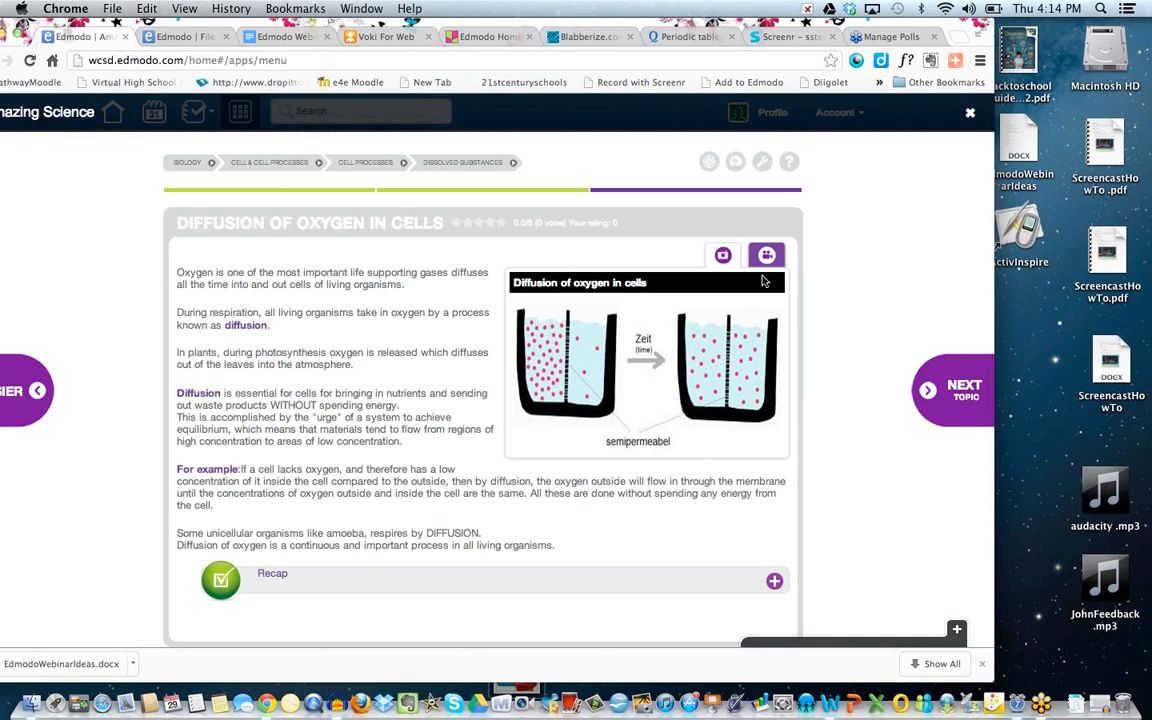
pyautogui.click(766, 256)
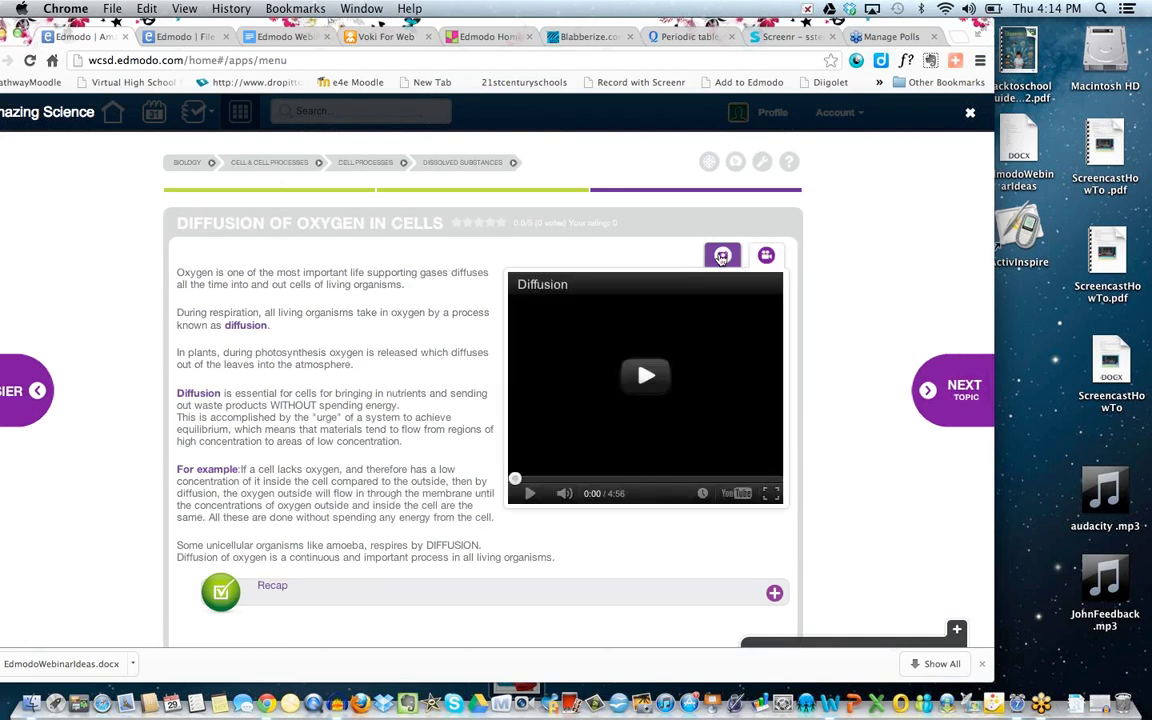
pyautogui.click(723, 255)
pyautogui.scroll(-3, 345, 405)
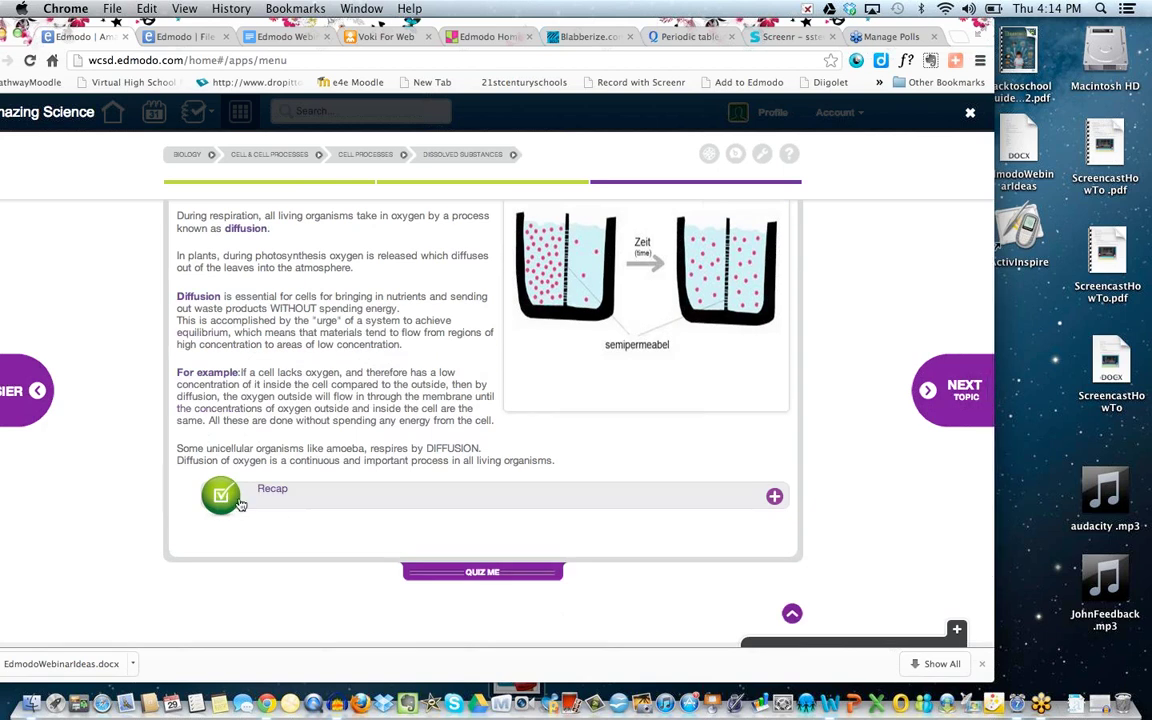
pyautogui.scroll(3, 312, 383)
pyautogui.scroll(-2, 311, 378)
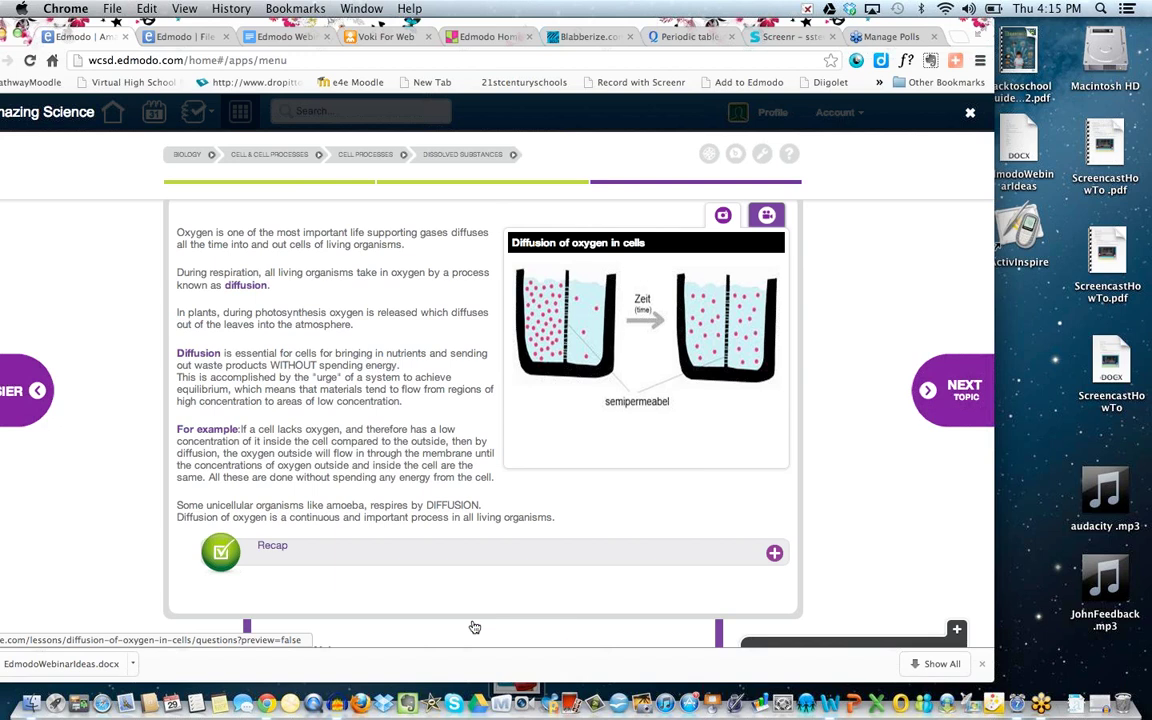
# Open the QUIZ ME quiz for the oxygen diffusion lesson.
pyautogui.click(475, 627)
pyautogui.scroll(-5, 471, 526)
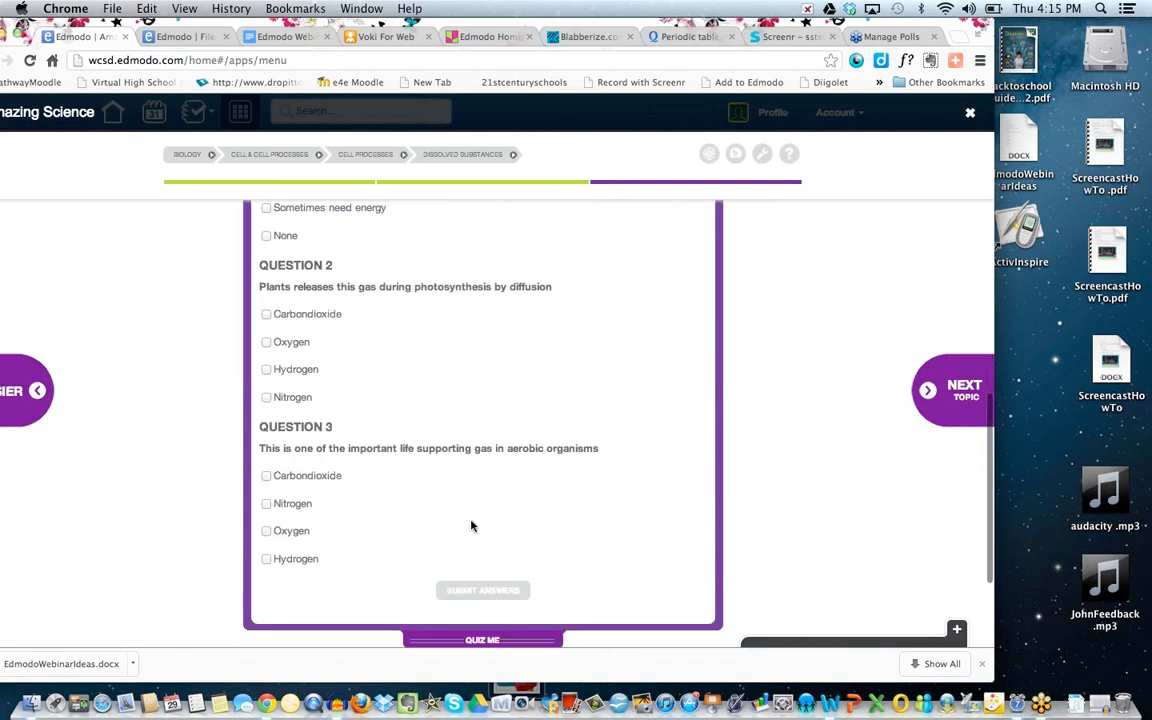
pyautogui.scroll(10, 471, 526)
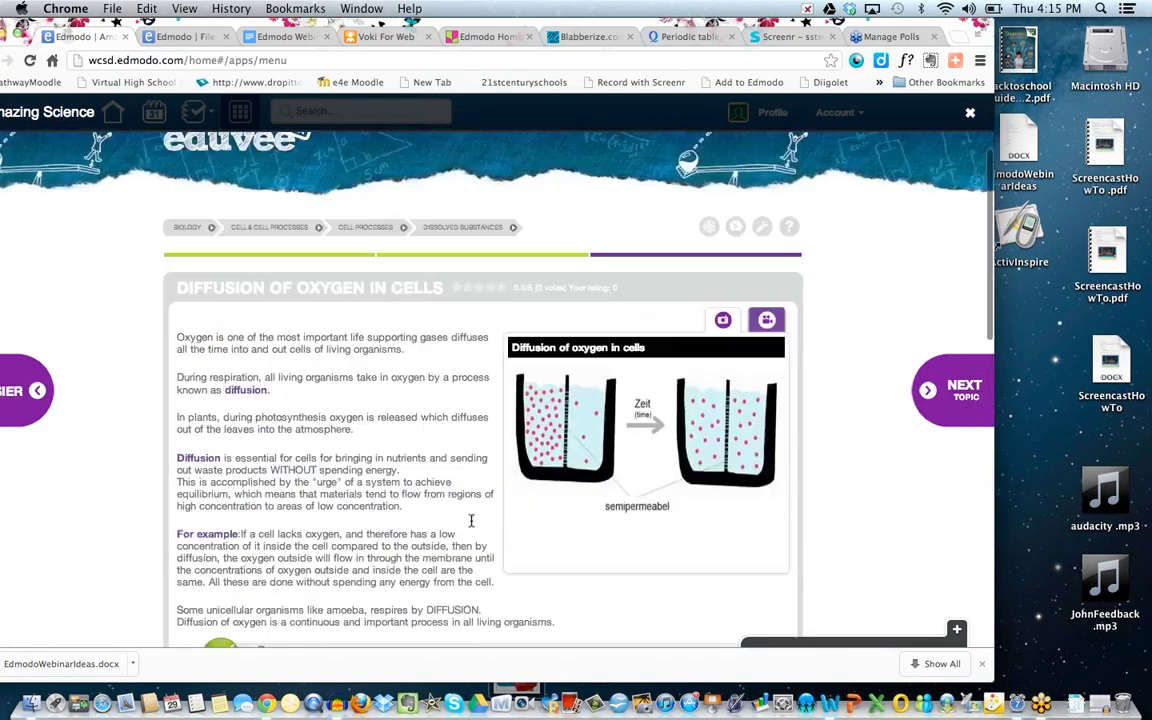
pyautogui.scroll(2, 471, 520)
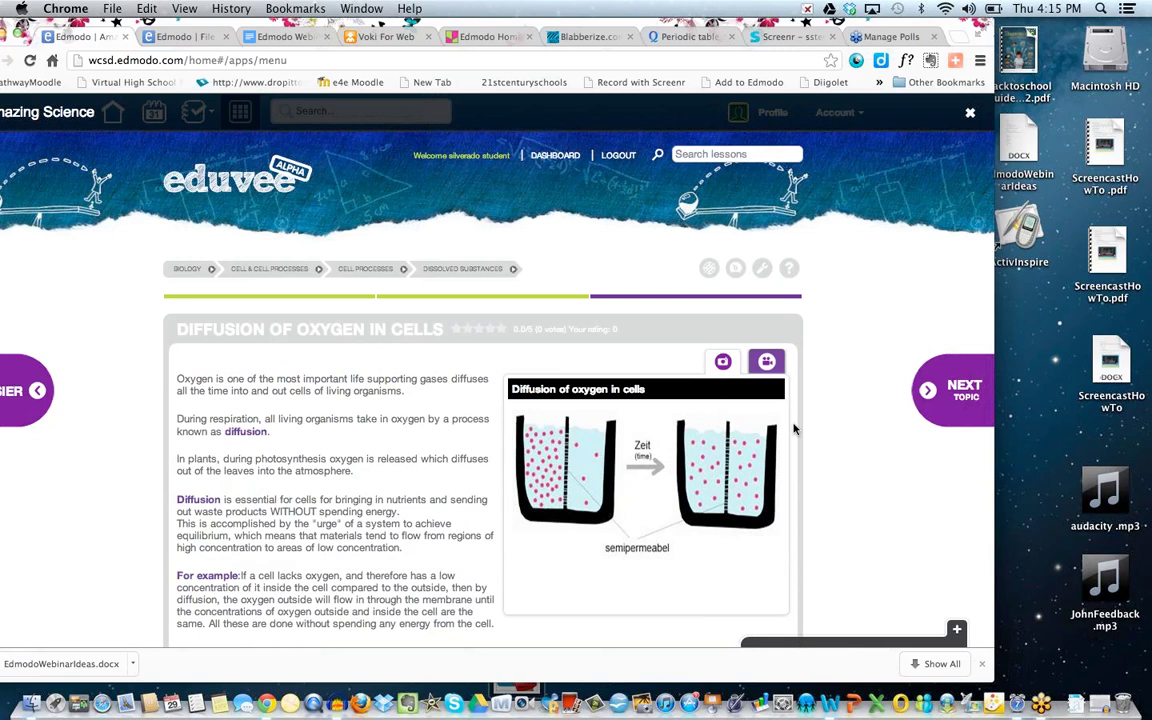
# Go back to the previous topic, Transport of Dissolved Substances in Cells.
pyautogui.click(38, 391)
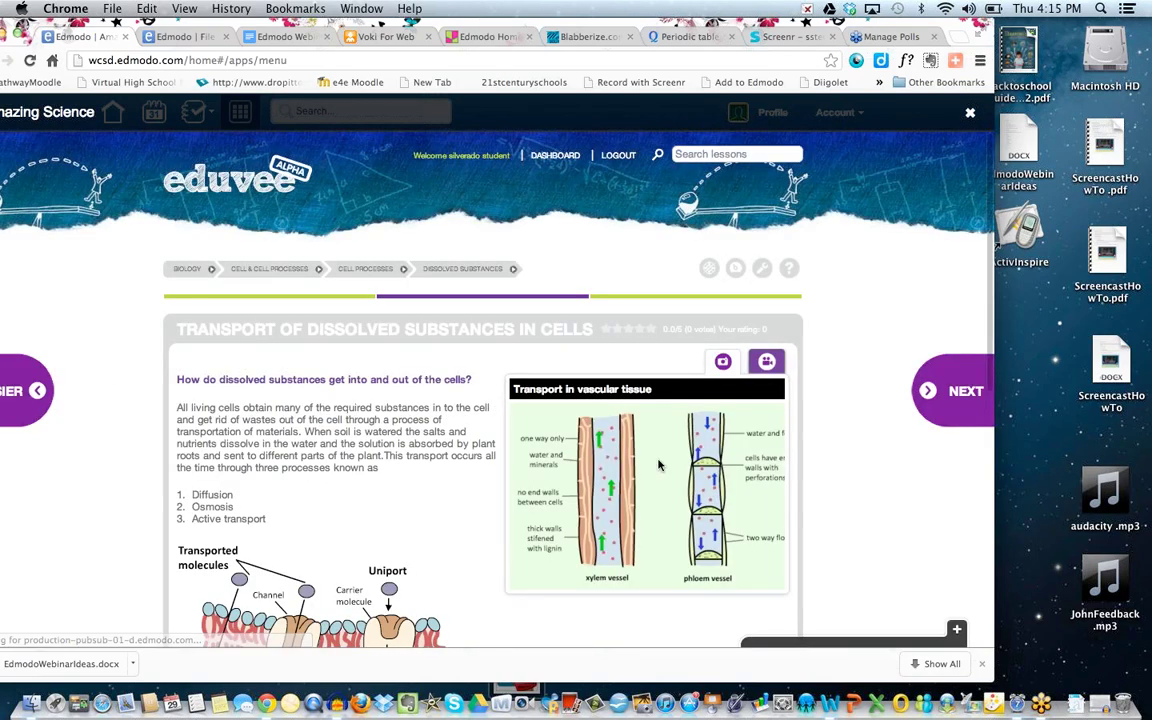
pyautogui.scroll(-3, 658, 464)
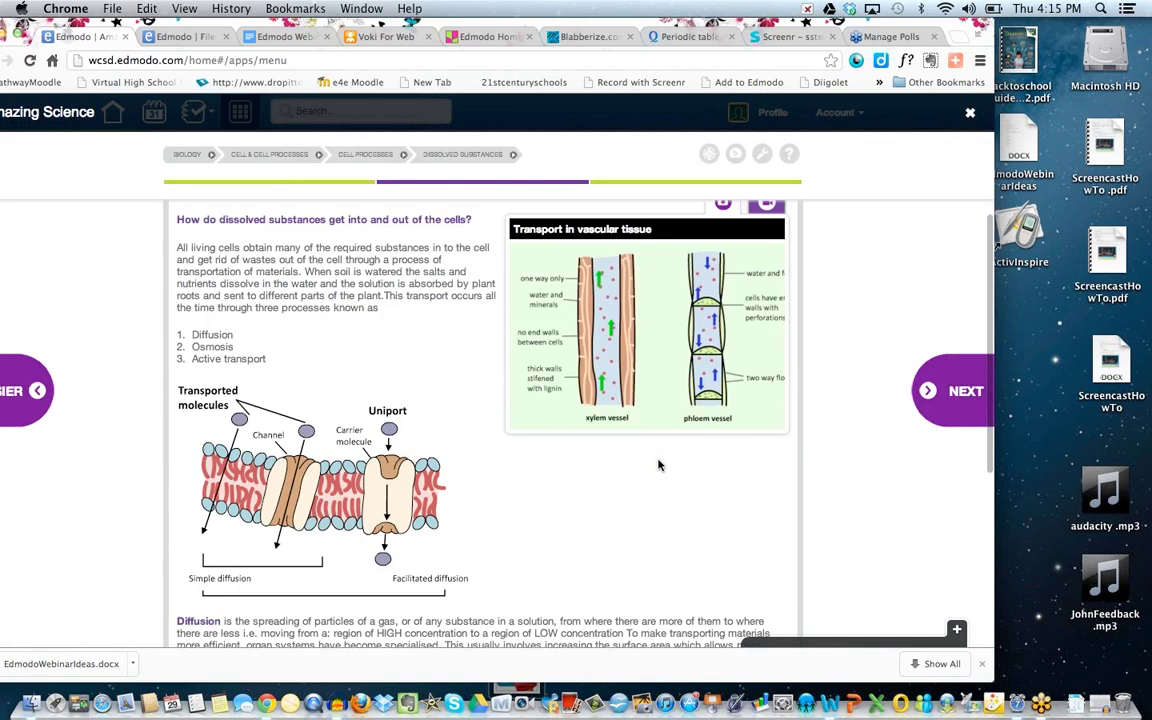
pyautogui.scroll(-3, 658, 464)
pyautogui.scroll(5, 658, 464)
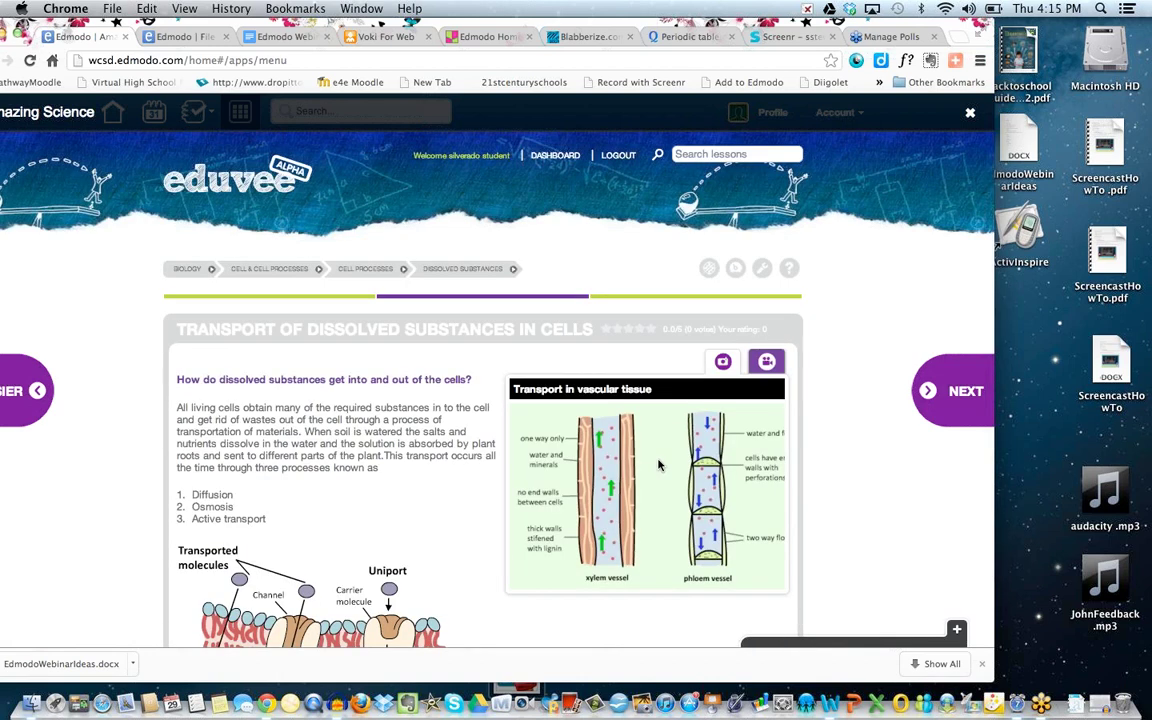